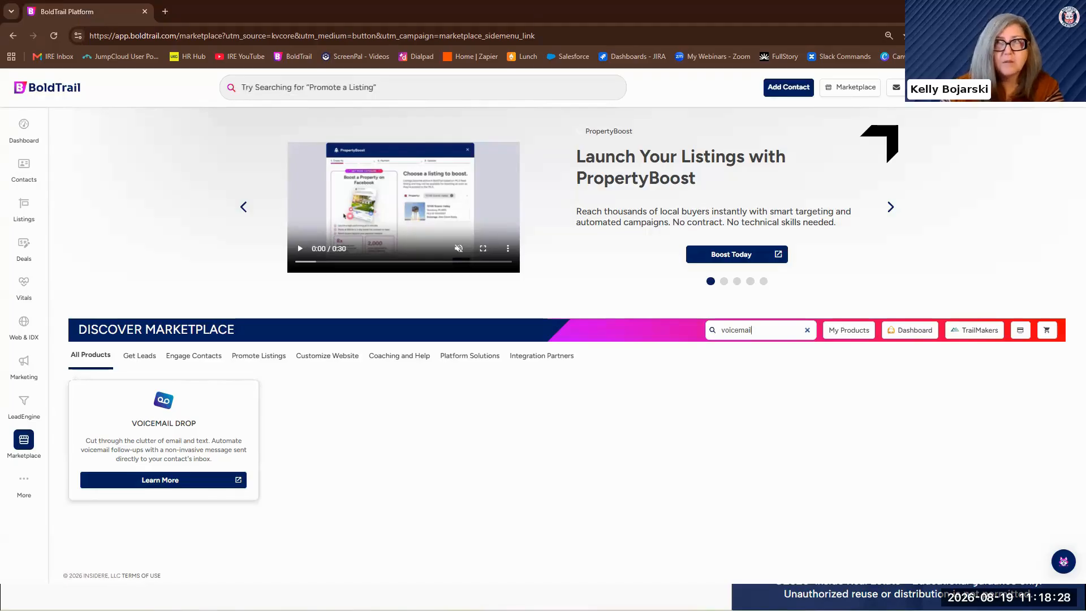
Search the Discover Marketplace product list for "video"
{"action": "key", "text": "alt+Tab"}
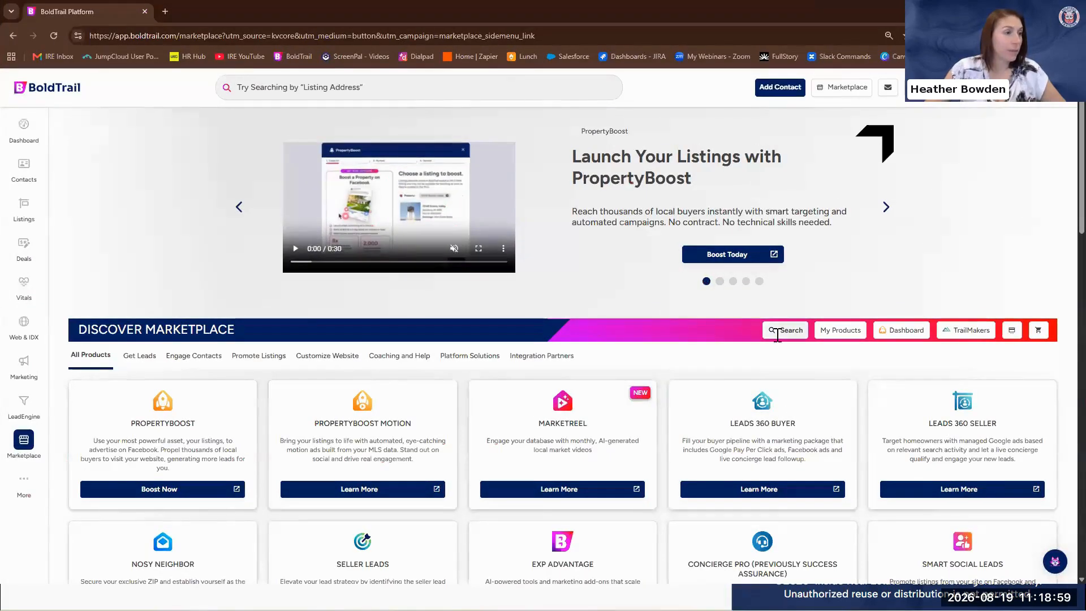
{"action": "left_click", "coordinate": [770, 325]}
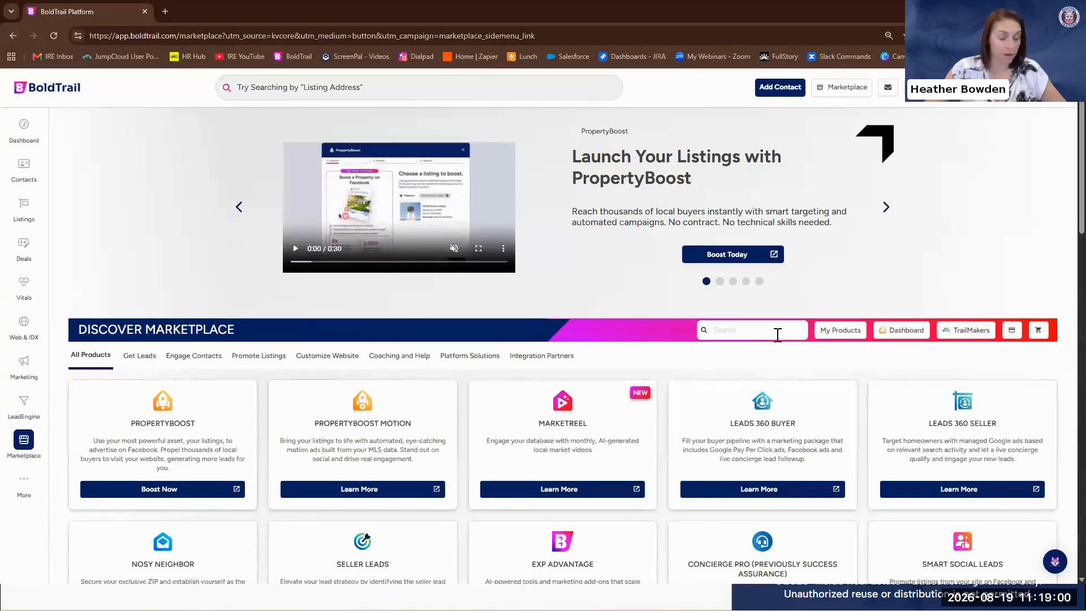
{"action": "type", "text": "video"}
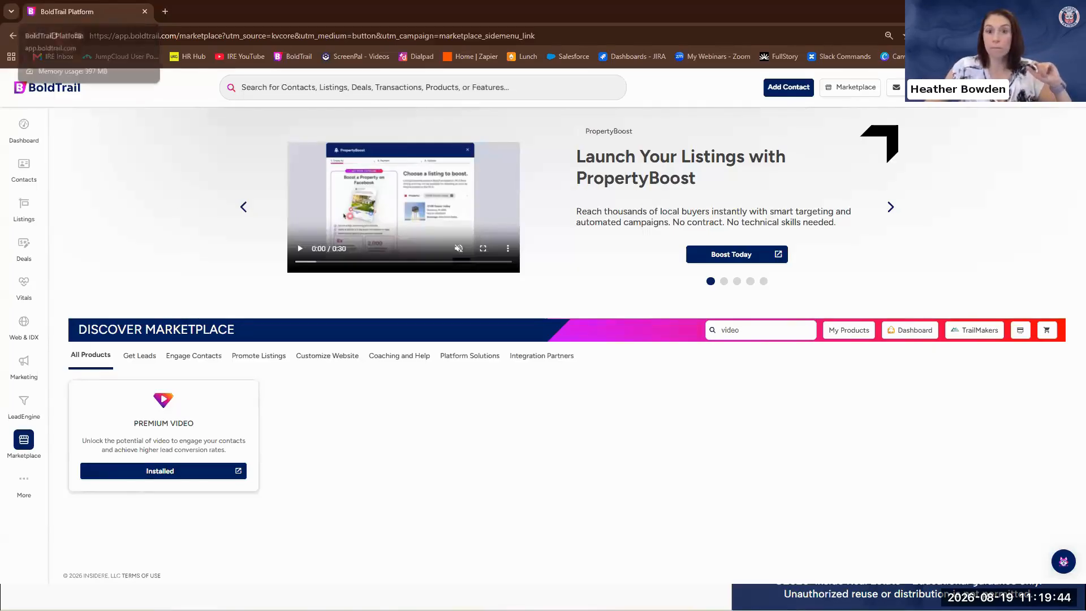
Switch to the slide presentation, advance to the "Let's Dive Into Date Based Campaigns!" slide and return to the BoldTrail browser window
{"action": "left_click", "coordinate": [1021, 10]}
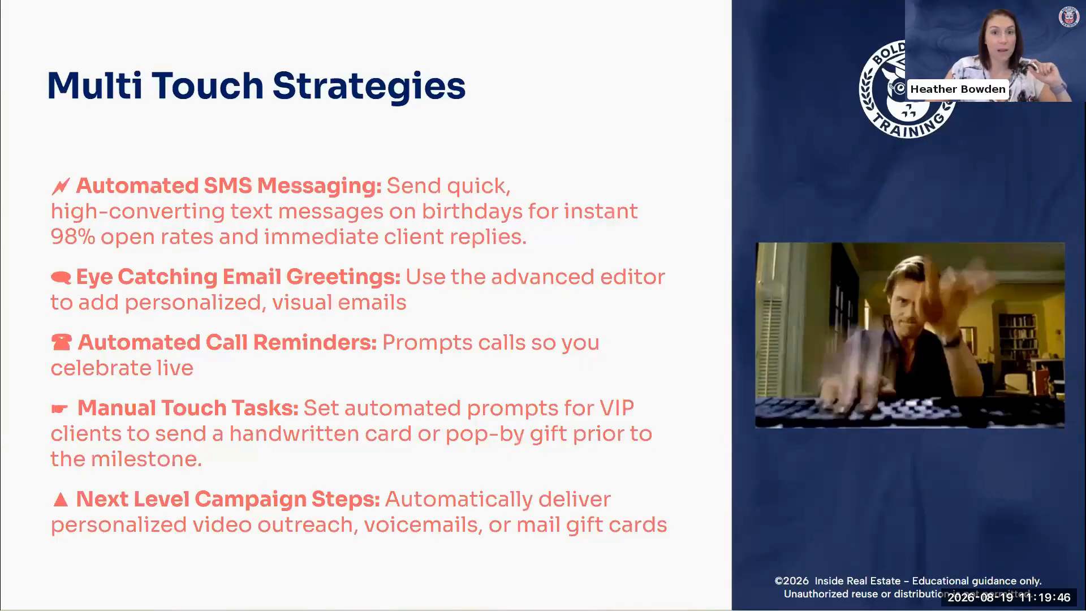
{"action": "left_click", "coordinate": [1055, 231]}
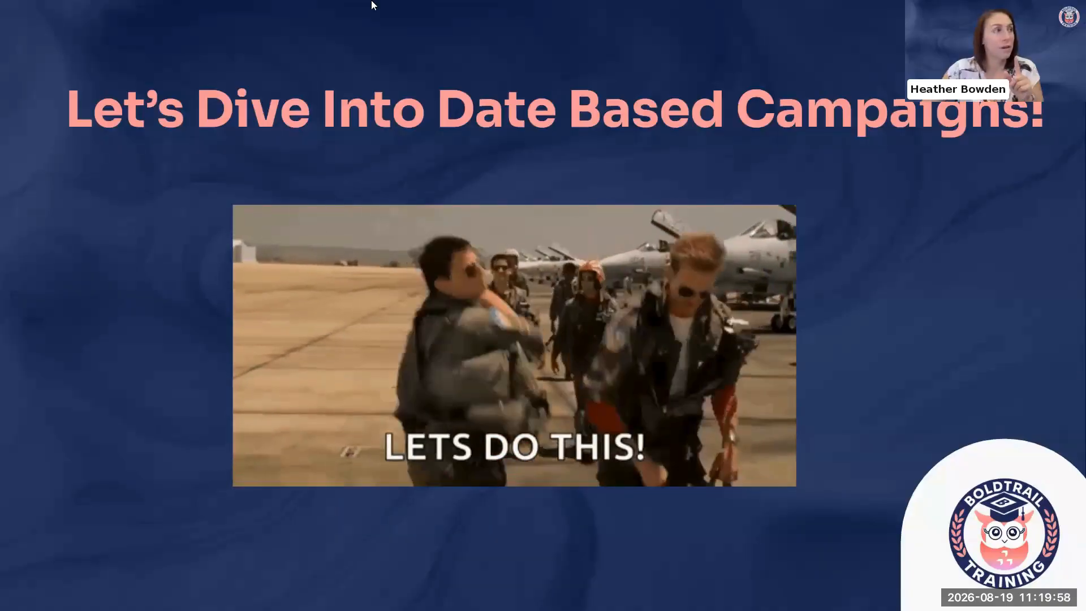
{"action": "left_click_drag", "start_coordinate": [372, 2], "coordinate": [372, 5]}
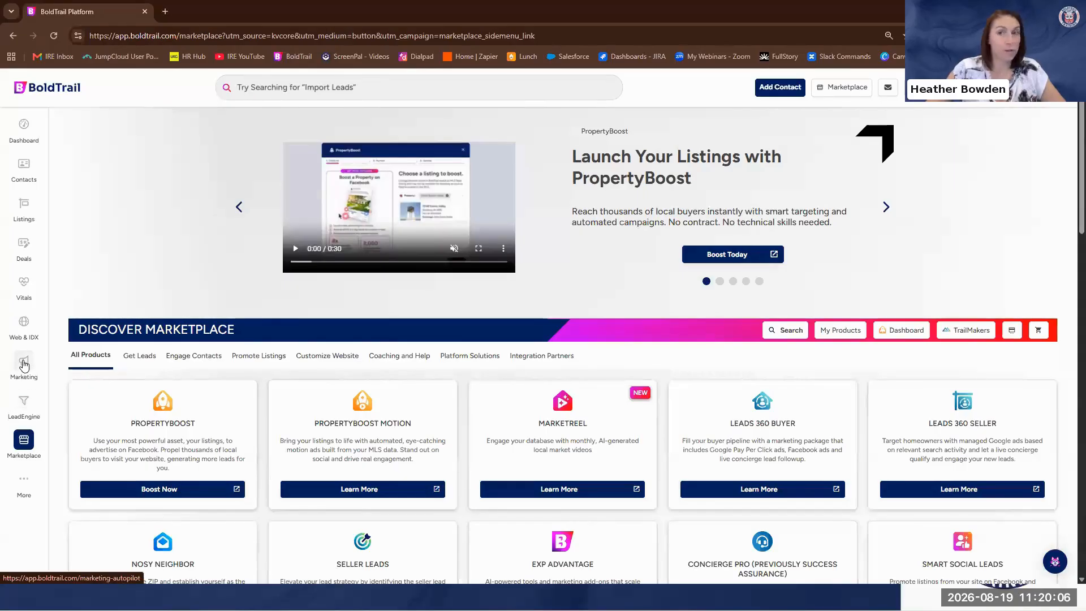
Find Smart Campaigns by searching the platform for "campaig", open it and choose the agent whose campaigns are shown
{"action": "left_click", "coordinate": [290, 87]}
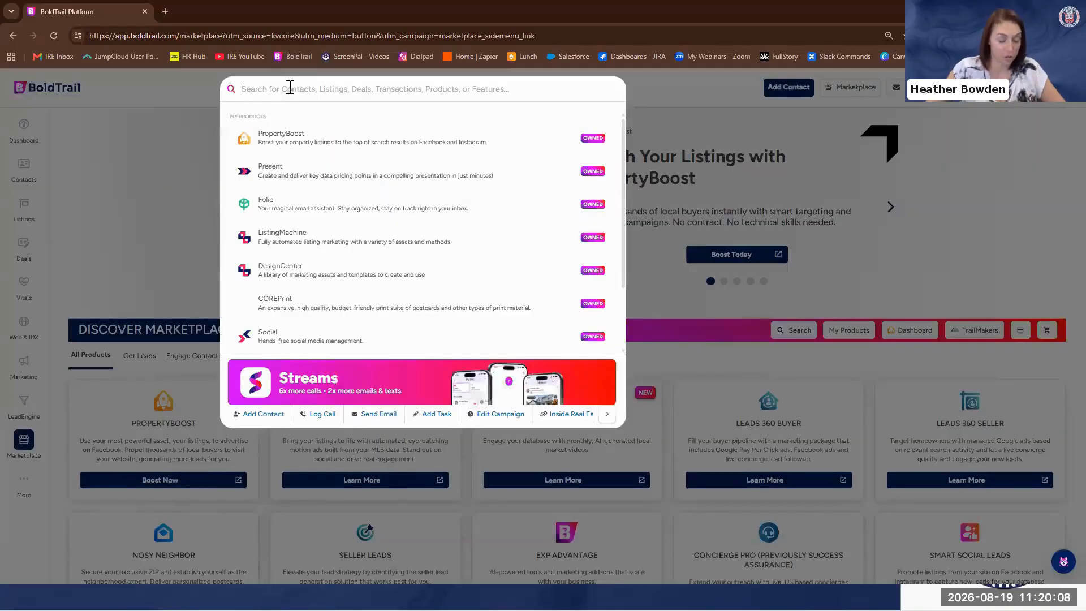
{"action": "type", "text": "d"}
{"action": "type", "text": "amp"}
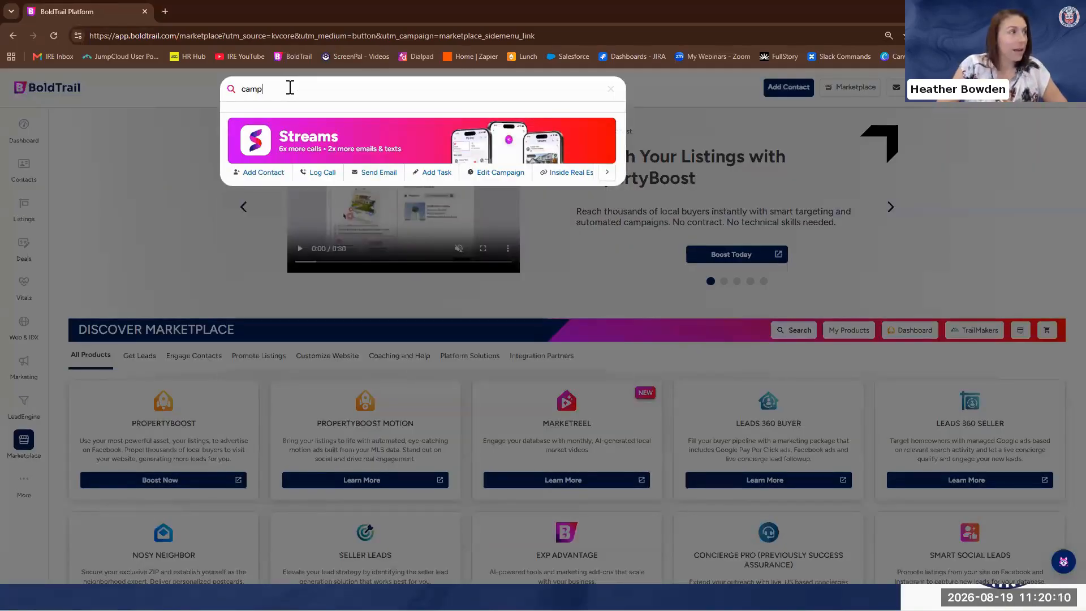
{"action": "type", "text": "aig"}
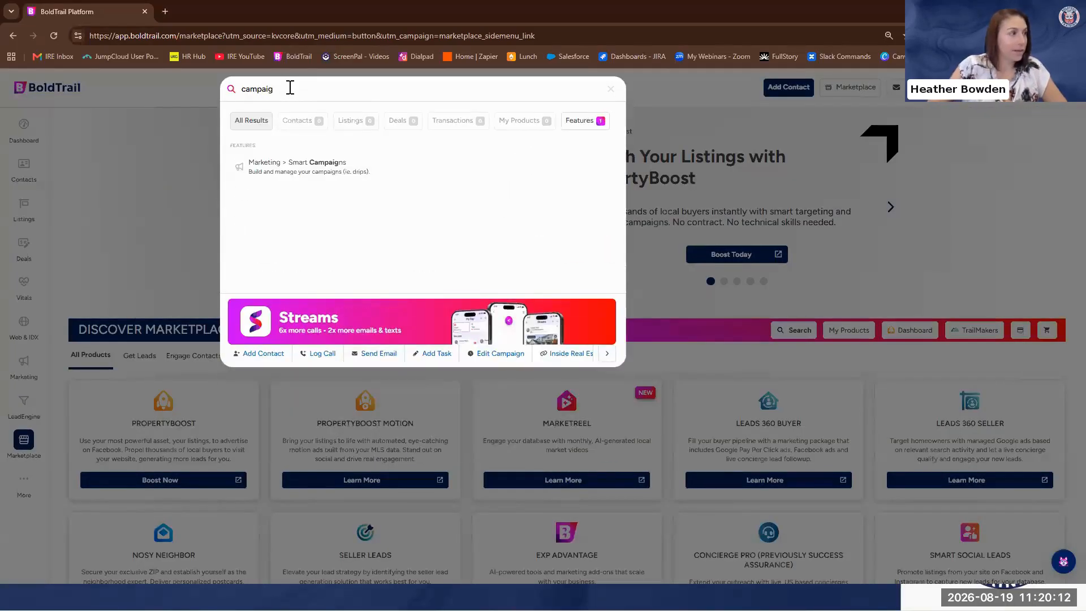
{"action": "left_click", "coordinate": [298, 165]}
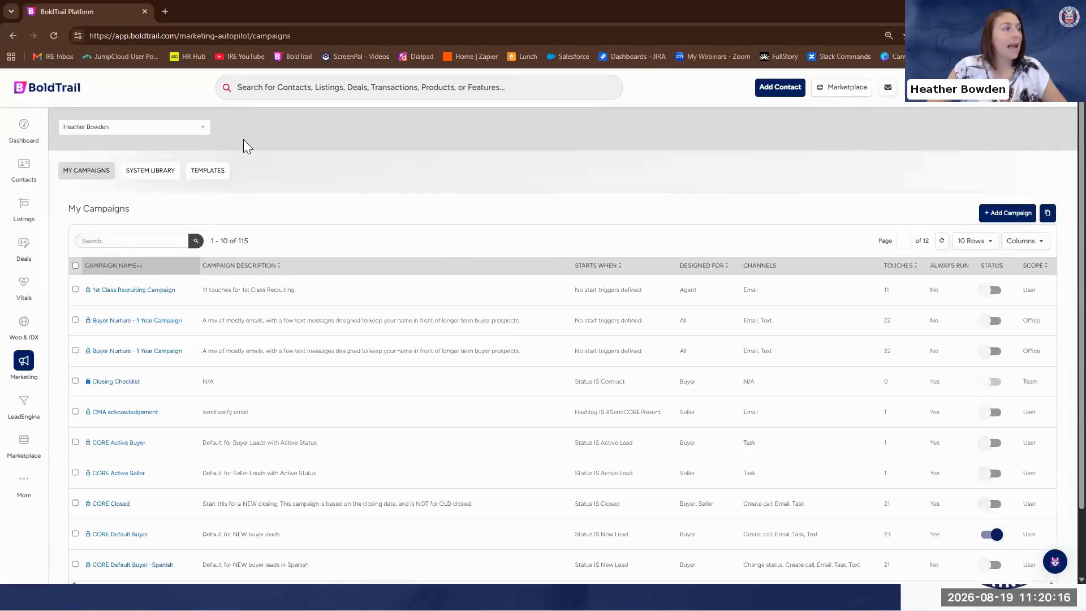
{"action": "left_click", "coordinate": [146, 128]}
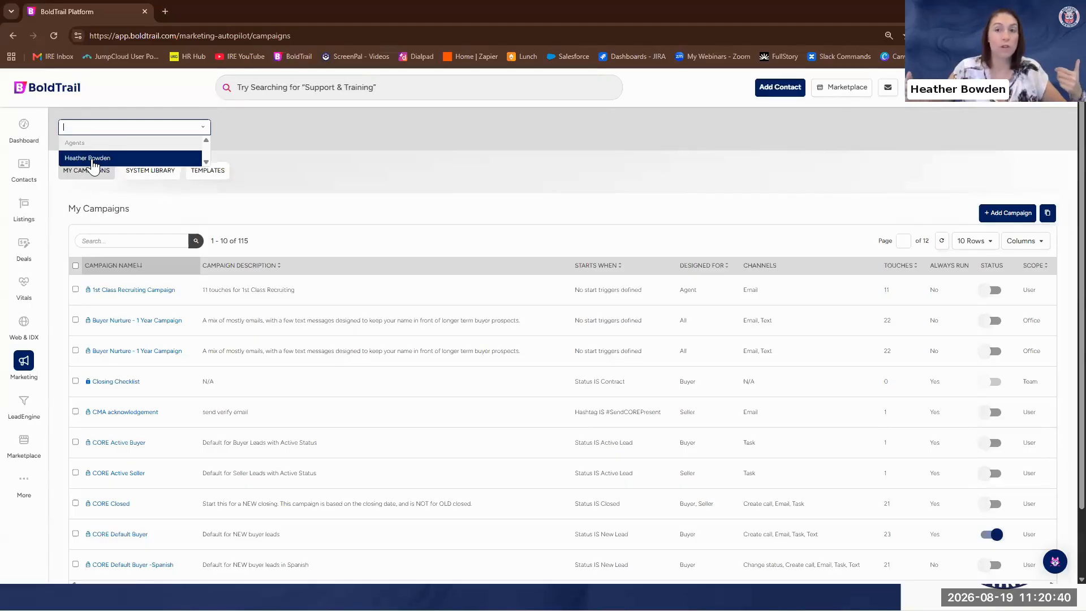
{"action": "left_click", "coordinate": [93, 164]}
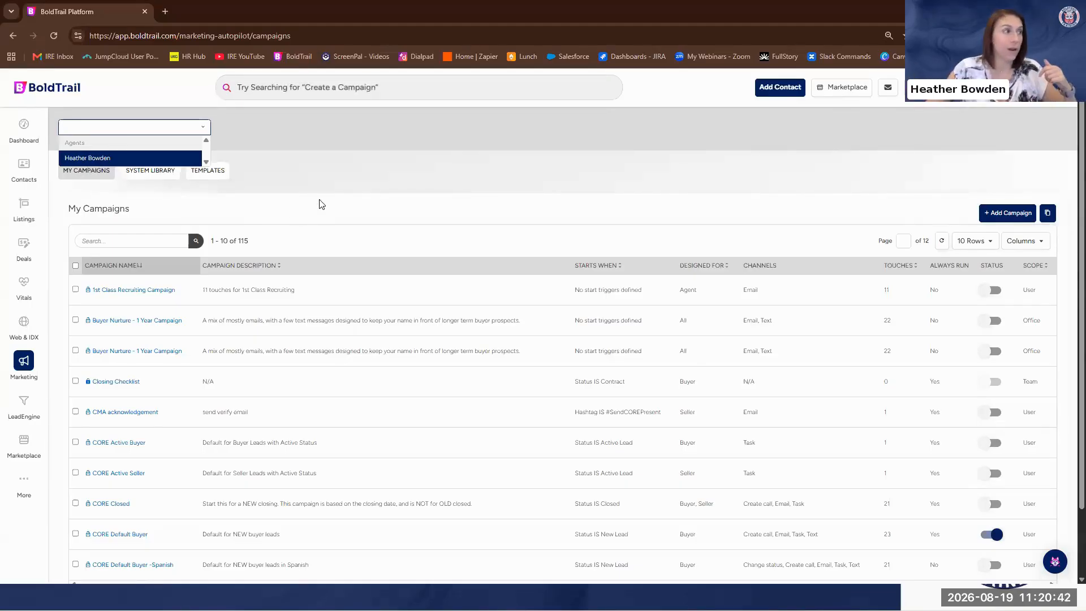
Examine the date types offered for the Specific Date Occurs trigger in a new campaign, and discard the campaign
{"action": "left_click", "coordinate": [1008, 214]}
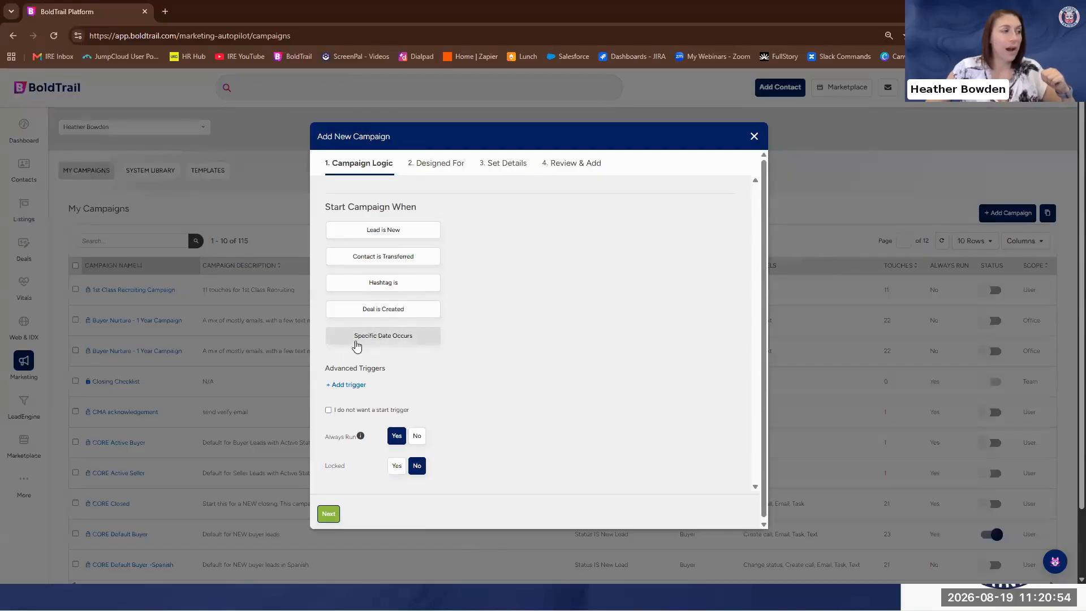
{"action": "left_click", "coordinate": [388, 339]}
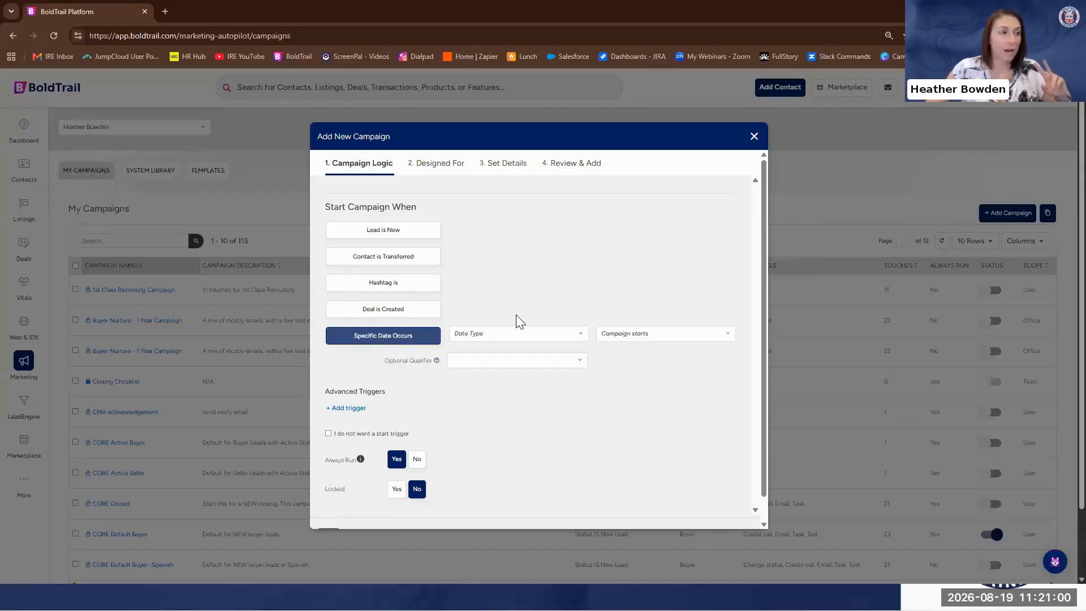
{"action": "left_click", "coordinate": [531, 335]}
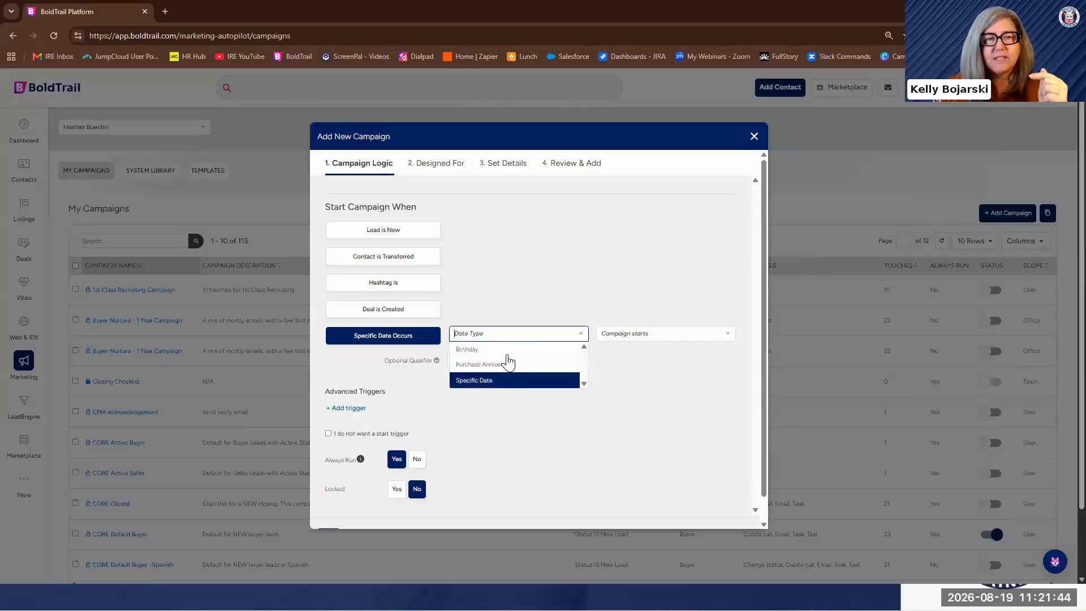
{"action": "left_click", "coordinate": [754, 137]}
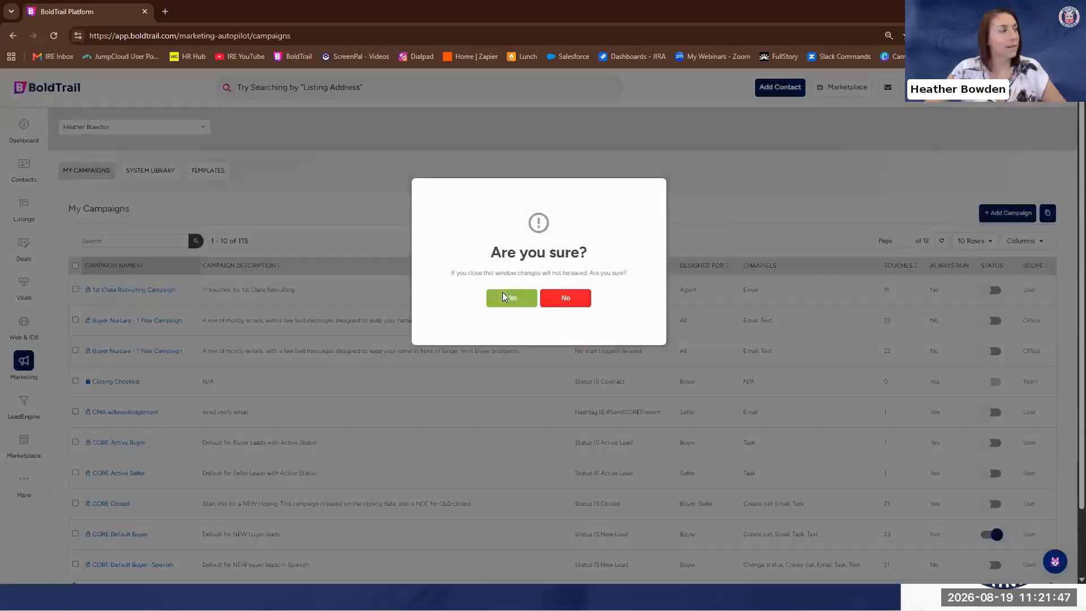
{"action": "left_click", "coordinate": [505, 298]}
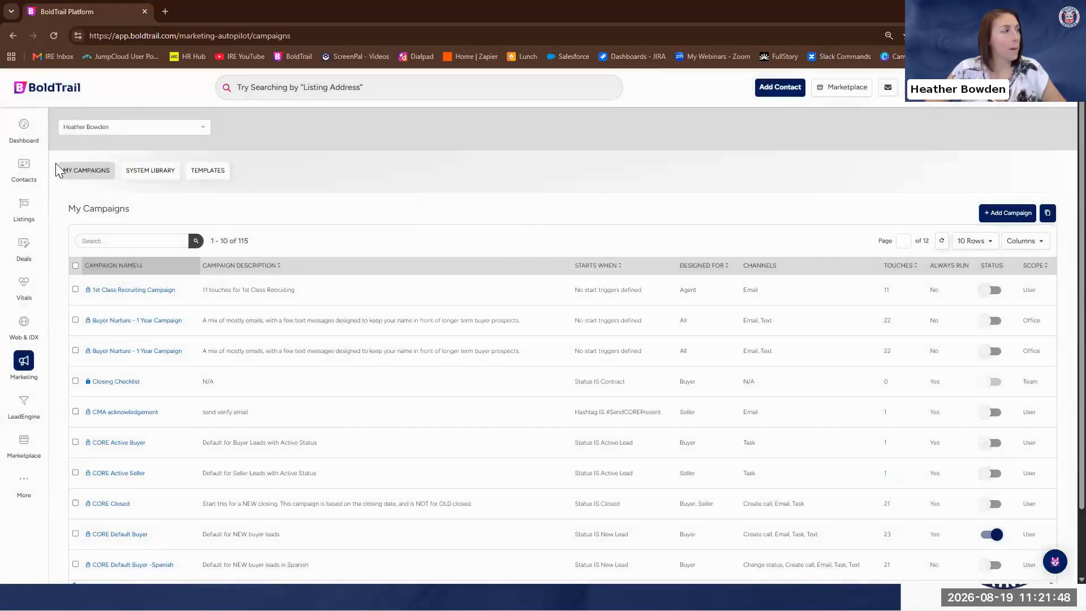
Open the seller prospect with the SummerMovie2026 hashtag from the contacts list and bring up the profile for editing
{"action": "left_click", "coordinate": [20, 169]}
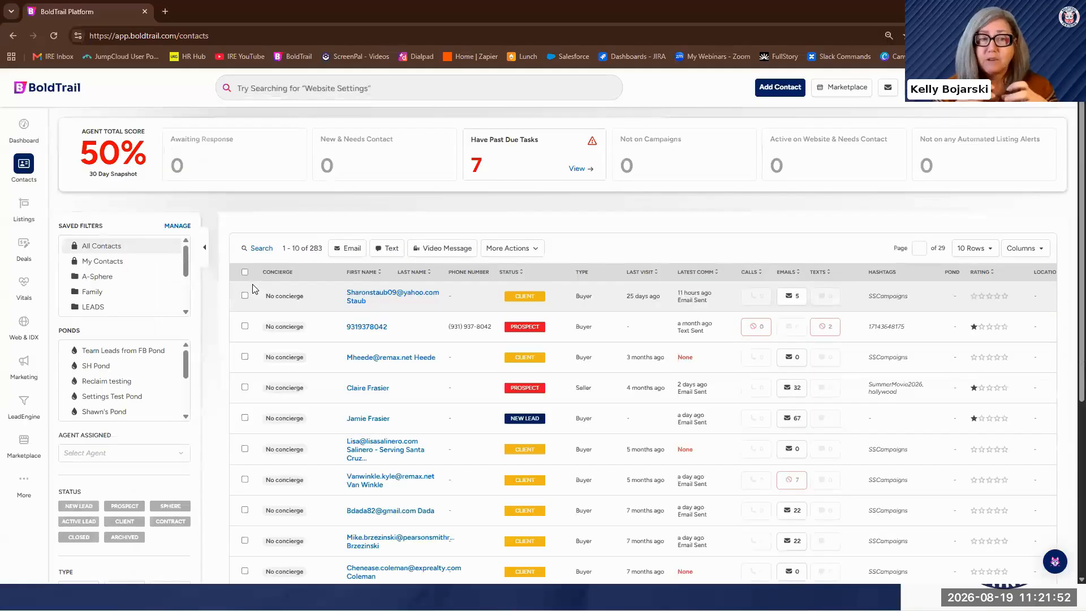
{"action": "left_click", "coordinate": [375, 392]}
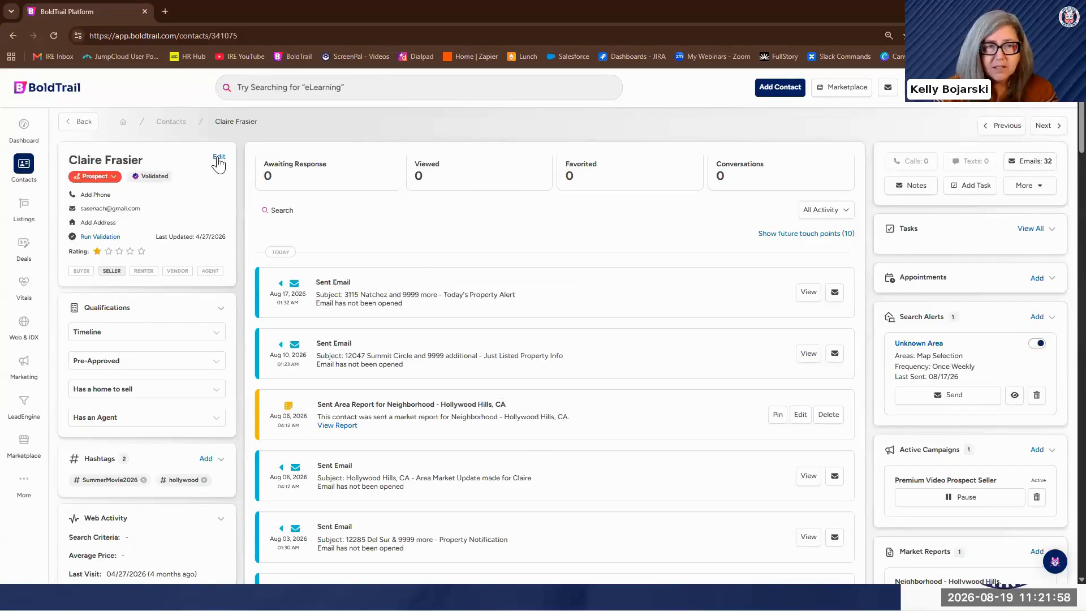
{"action": "left_click", "coordinate": [218, 158]}
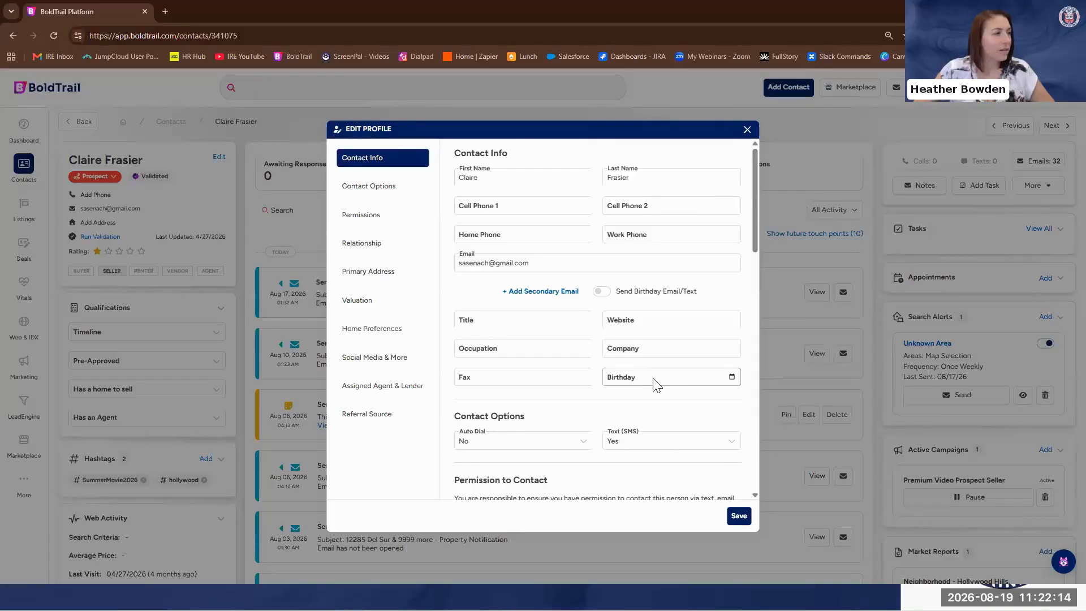
Examine the profile's birthday and Last Closed fields and the birthday and anniversary email/text options, closing it without saving
{"action": "scroll", "coordinate": [656, 385], "scroll_direction": "down", "scroll_amount": 3}
{"action": "scroll", "coordinate": [656, 385], "scroll_direction": "down", "scroll_amount": 1}
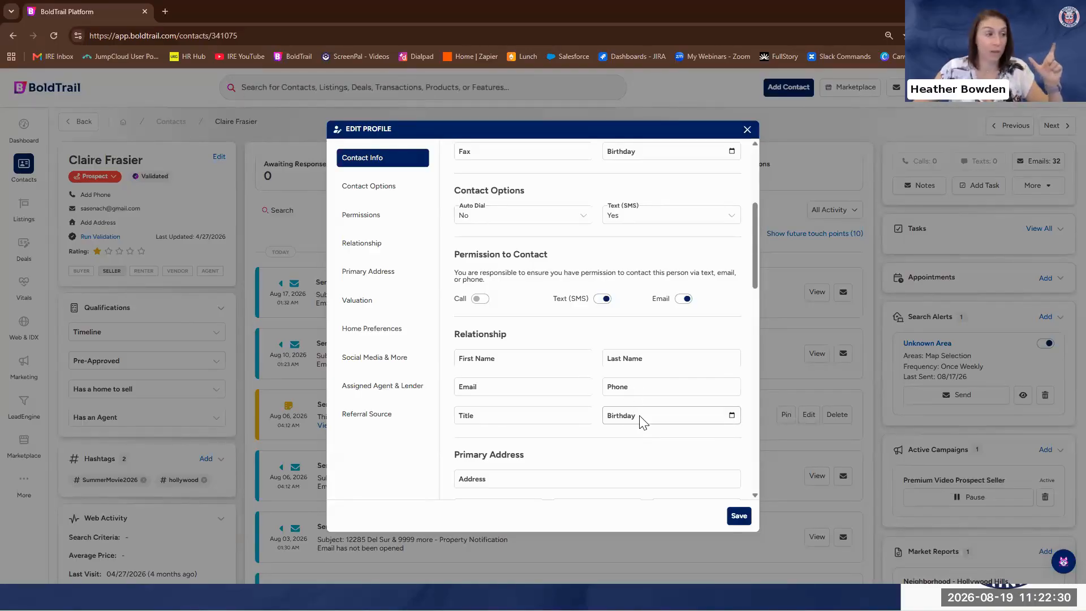
{"action": "scroll", "coordinate": [635, 417], "scroll_direction": "down", "scroll_amount": 2}
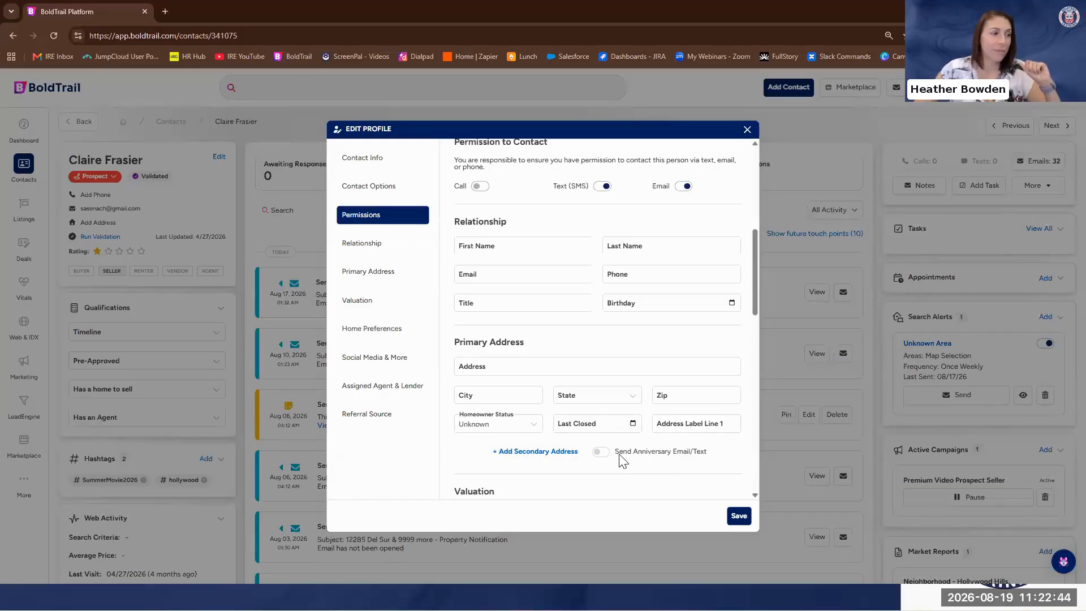
{"action": "scroll", "coordinate": [621, 456], "scroll_direction": "up", "scroll_amount": 1}
{"action": "scroll", "coordinate": [621, 456], "scroll_direction": "down", "scroll_amount": 2}
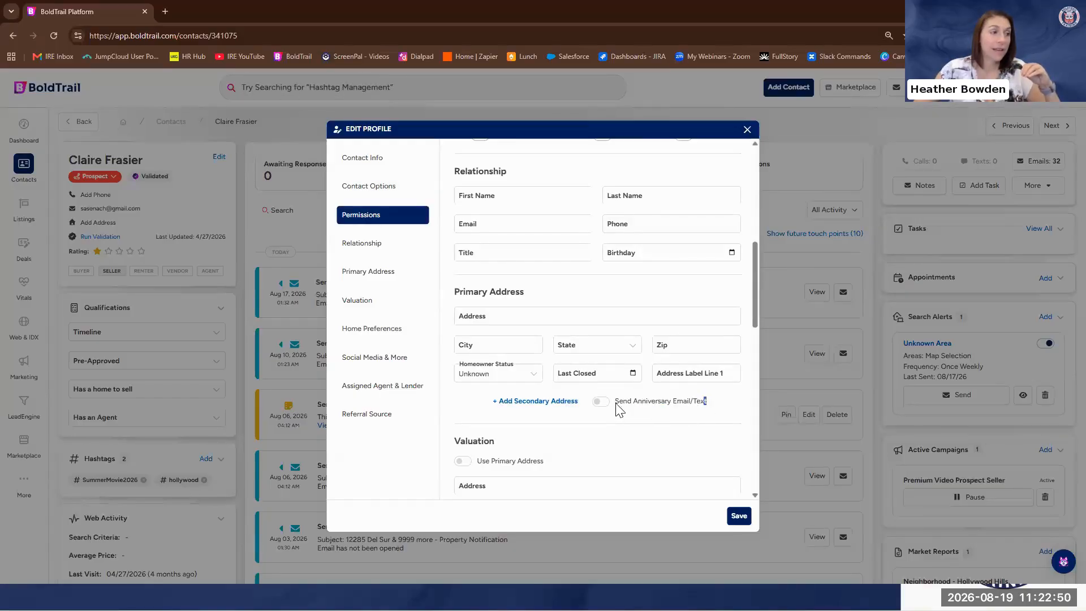
{"action": "left_click_drag", "start_coordinate": [705, 401], "coordinate": [617, 402]}
{"action": "scroll", "coordinate": [661, 392], "scroll_direction": "up", "scroll_amount": 10}
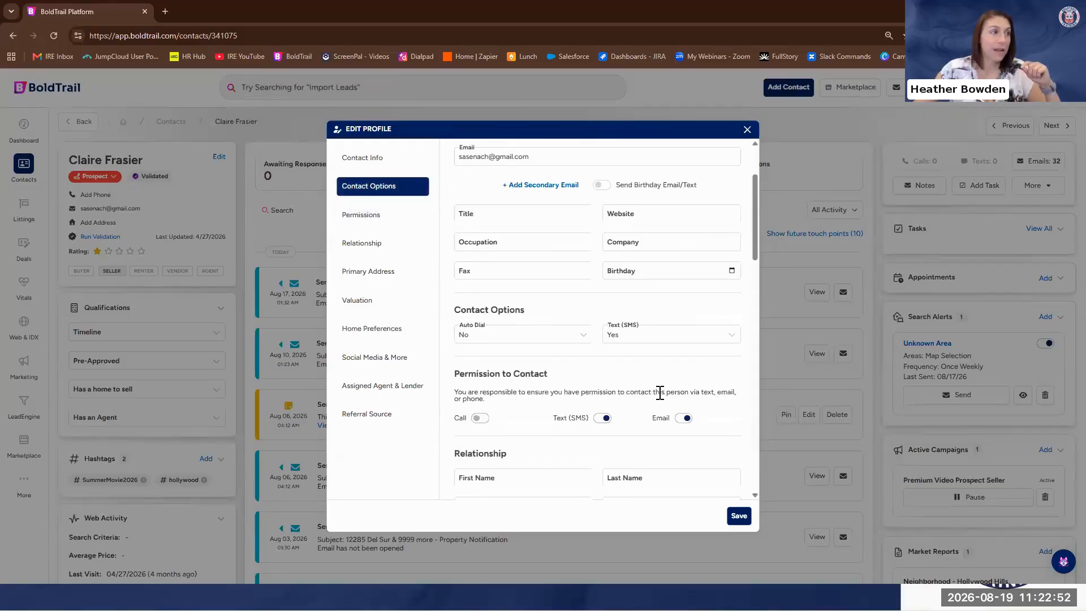
{"action": "left_click_drag", "start_coordinate": [698, 293], "coordinate": [618, 298]}
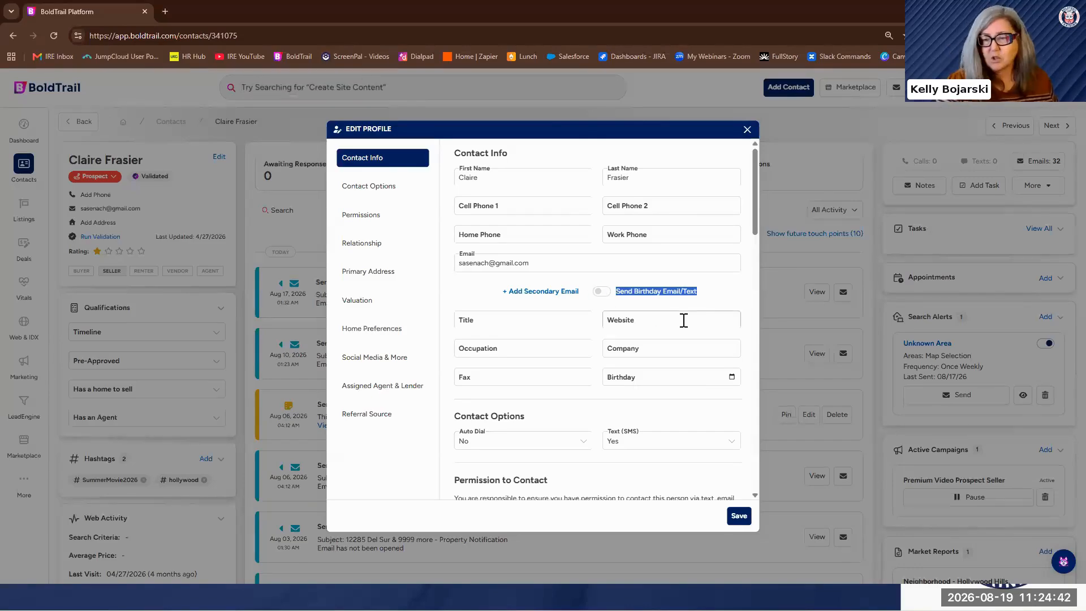
{"action": "left_click", "coordinate": [747, 131]}
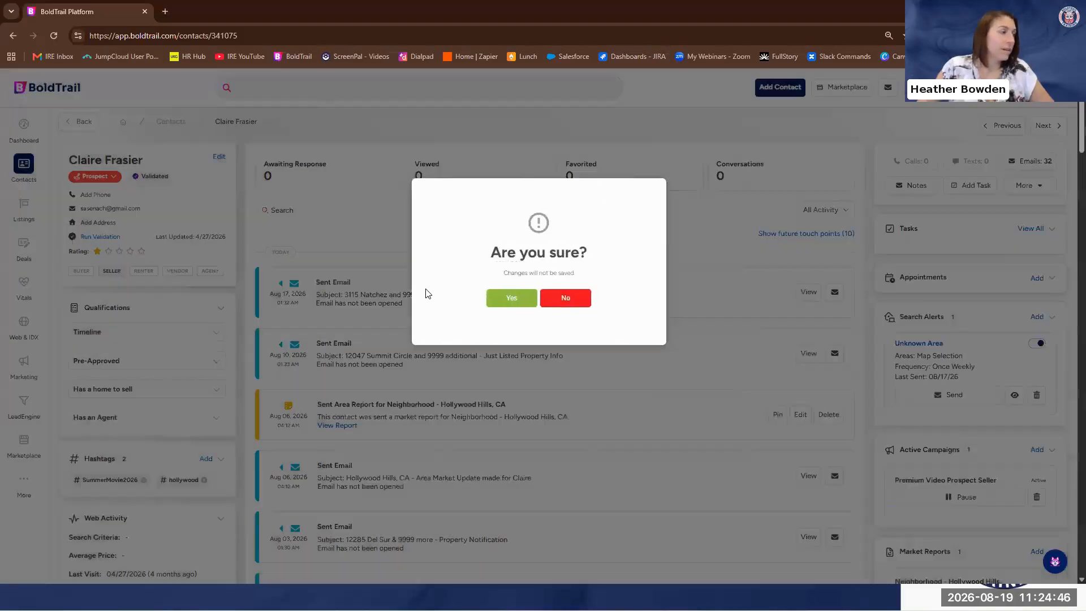
{"action": "left_click", "coordinate": [511, 297]}
Open the Birthdays & Anniversaries settings among the marketing tools
{"action": "left_click", "coordinate": [23, 493]}
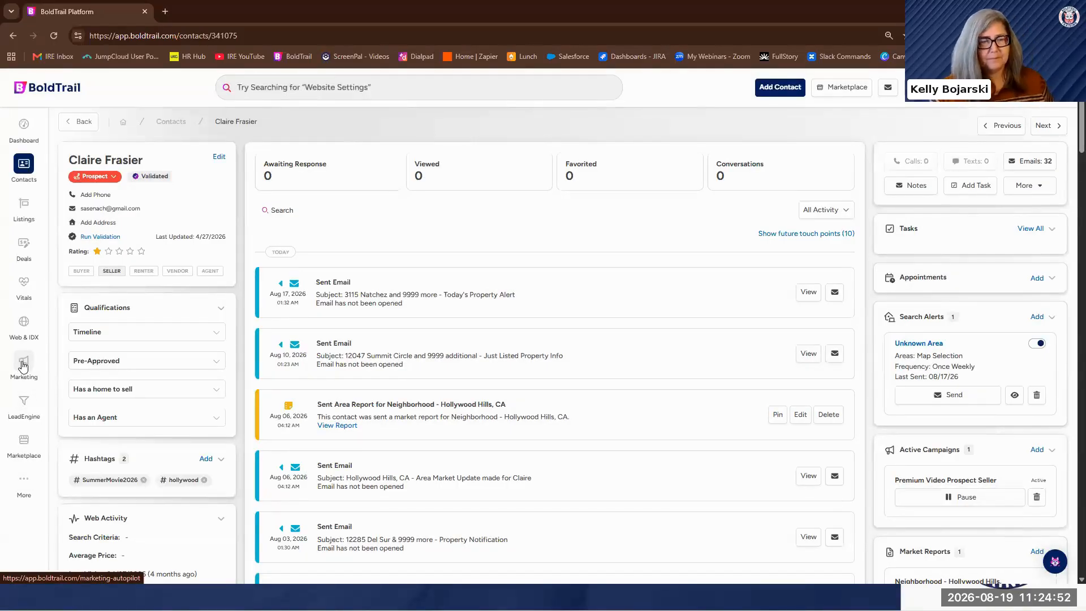
{"action": "left_click", "coordinate": [23, 366]}
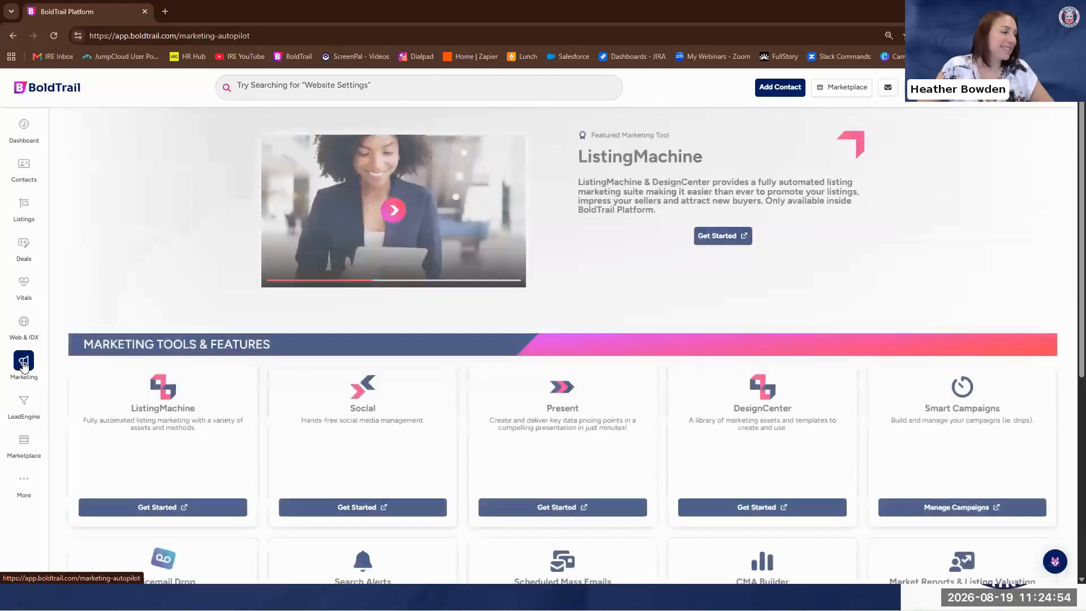
{"action": "scroll", "coordinate": [731, 369], "scroll_direction": "down", "scroll_amount": 6}
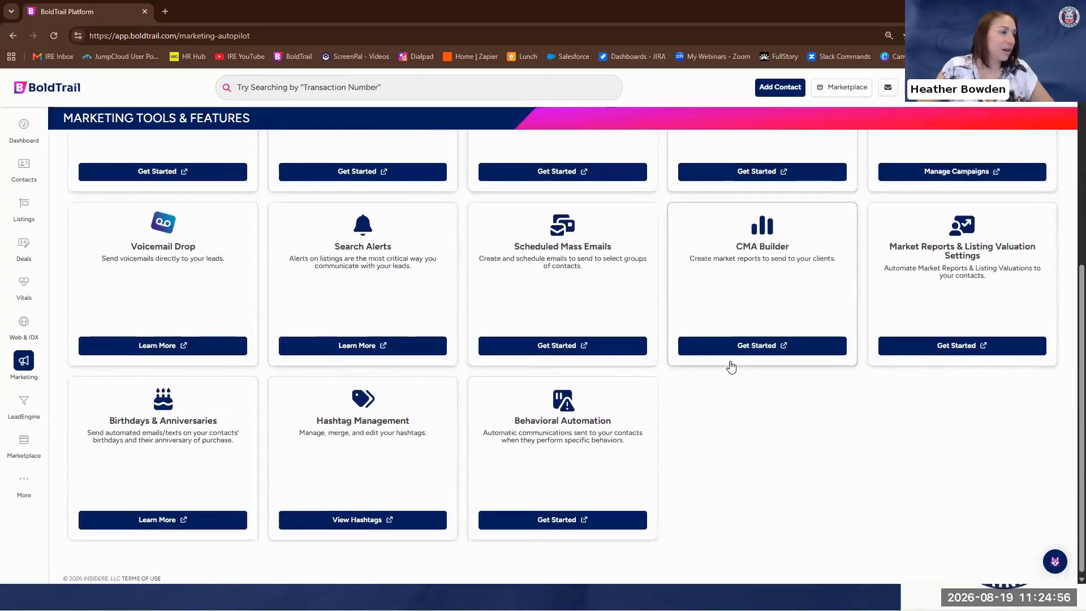
{"action": "left_click", "coordinate": [159, 518]}
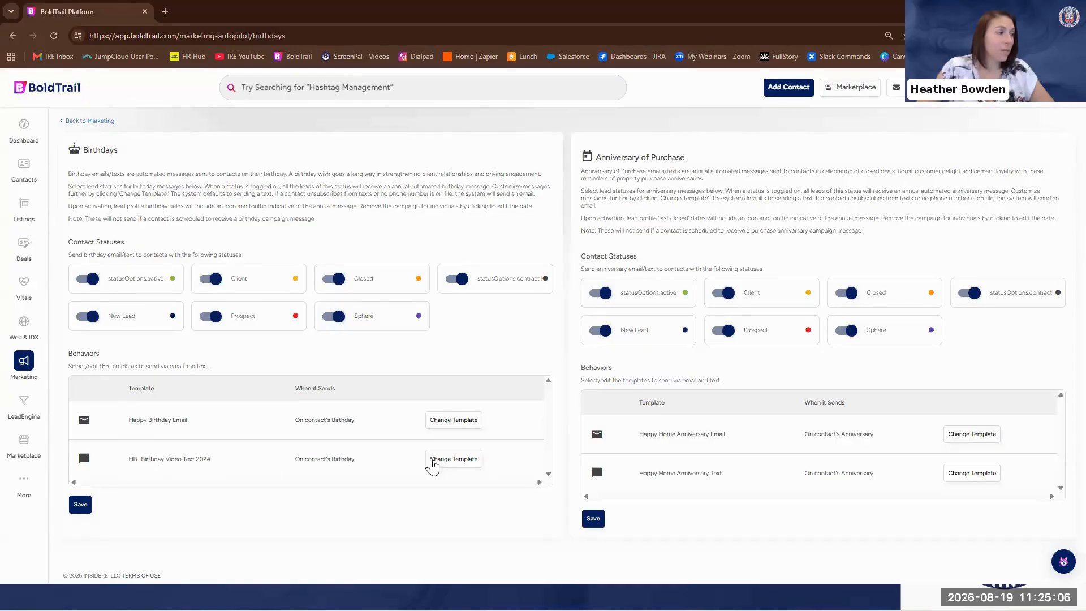
Review the birthday text template row and preview the Happy Birthday Email template used for birthday messages
{"action": "left_click_drag", "start_coordinate": [355, 459], "coordinate": [117, 466]}
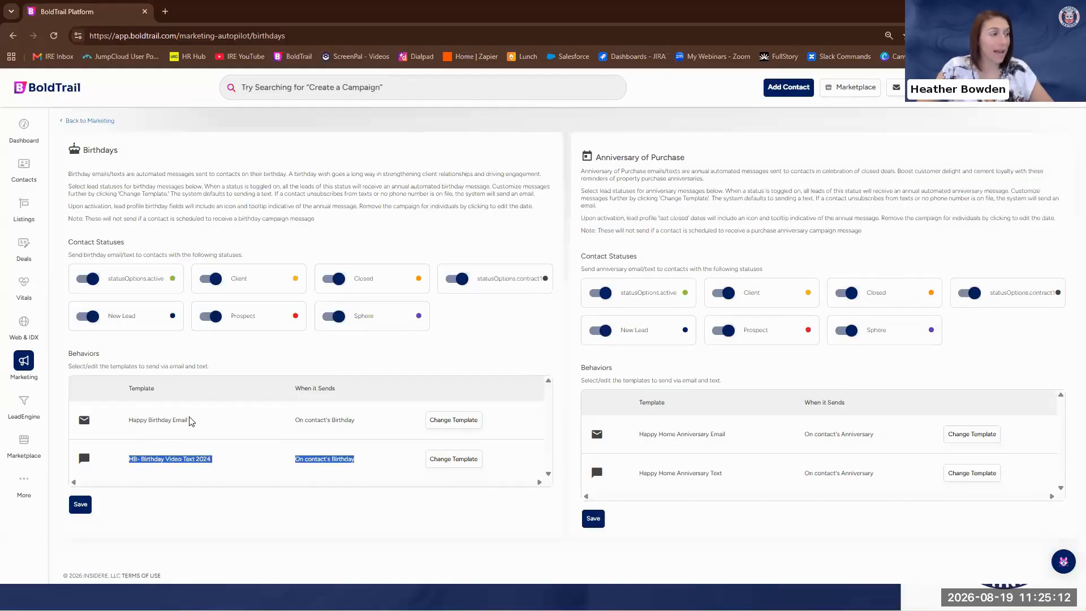
{"action": "left_click", "coordinate": [462, 425]}
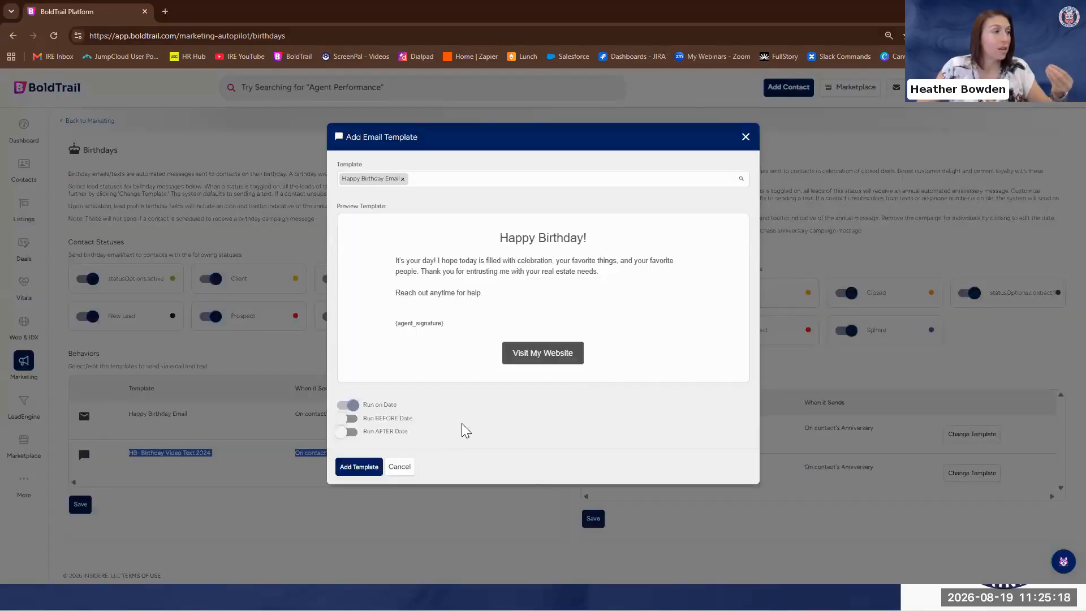
{"action": "scroll", "coordinate": [556, 376], "scroll_direction": "down", "scroll_amount": 5}
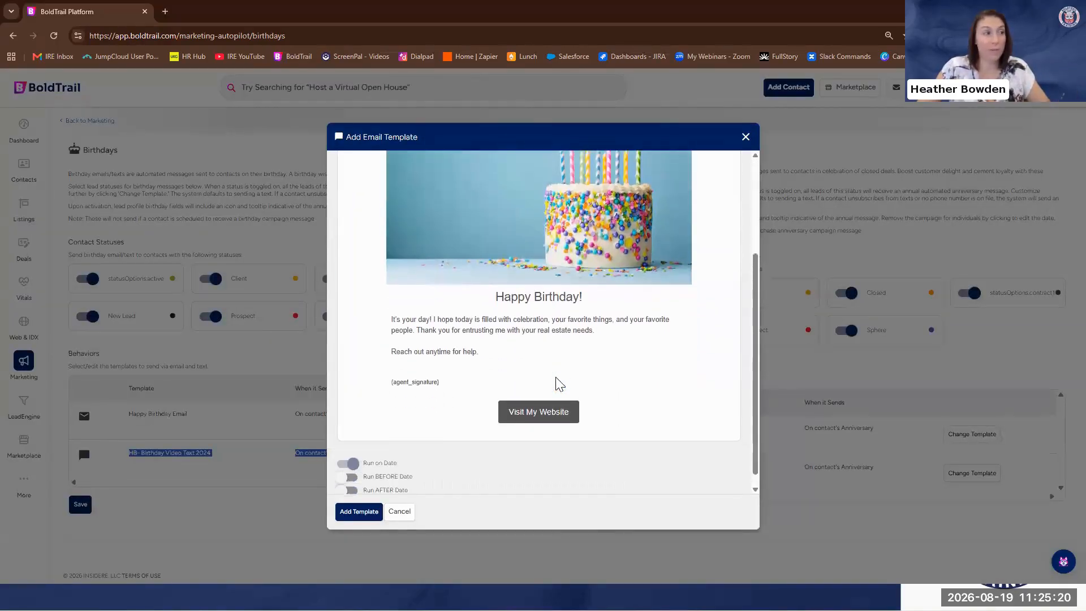
{"action": "scroll", "coordinate": [362, 218], "scroll_direction": "up", "scroll_amount": 5}
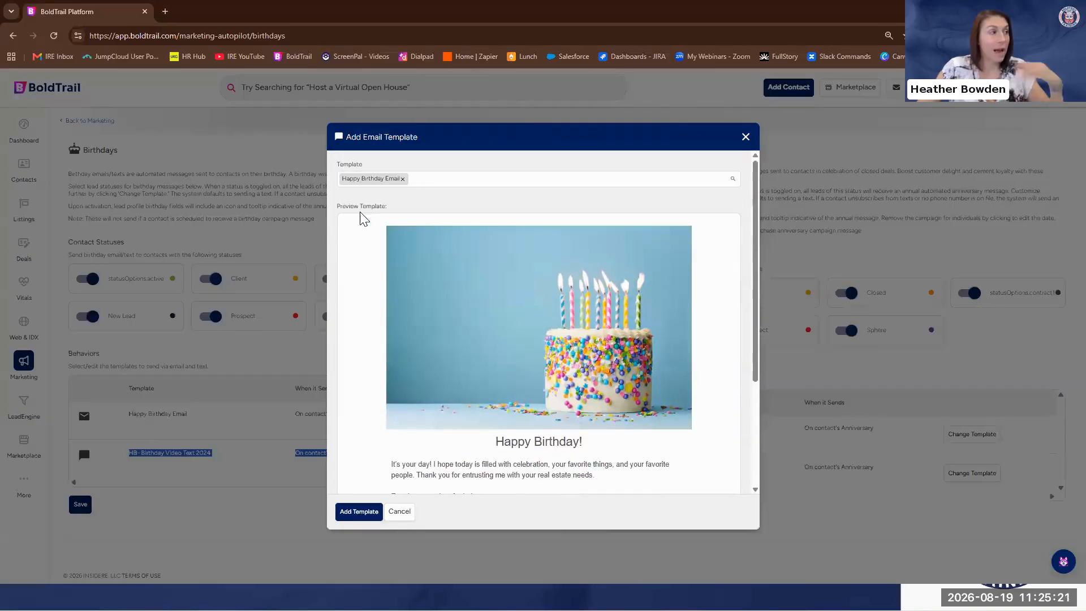
Remove the Happy Birthday Email template from the birthday email and search the available templates for "birthday"
{"action": "left_click", "coordinate": [403, 179]}
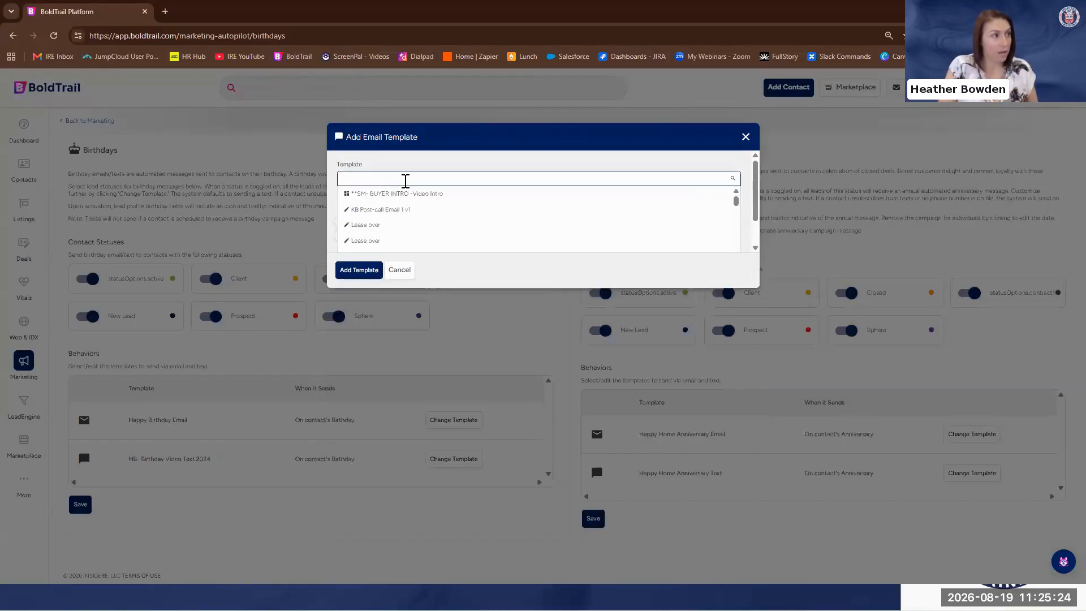
{"action": "type", "text": "HB"}
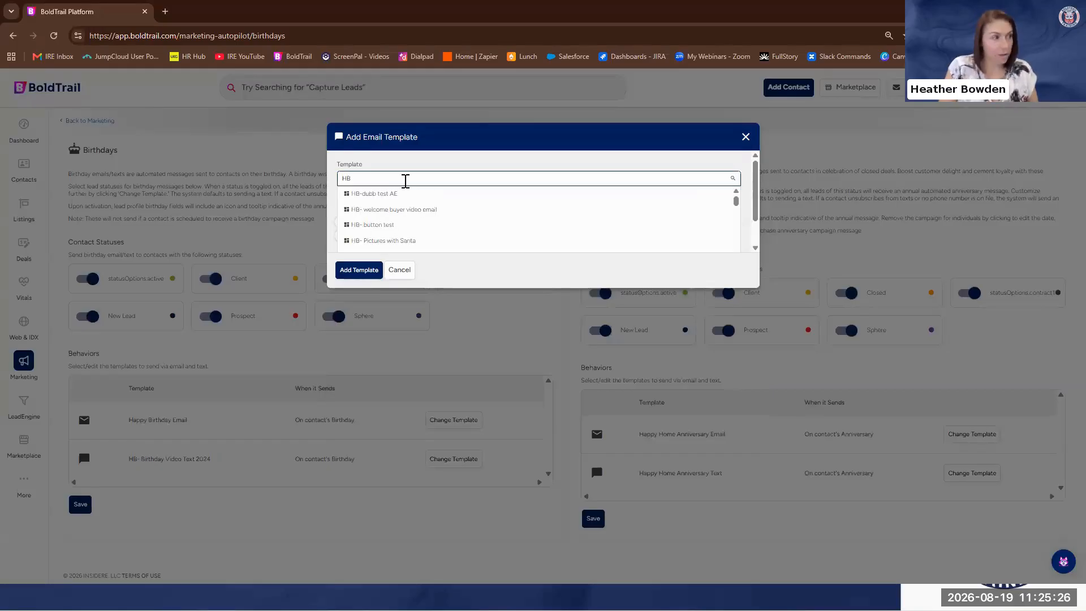
{"action": "type", "text": " birth"}
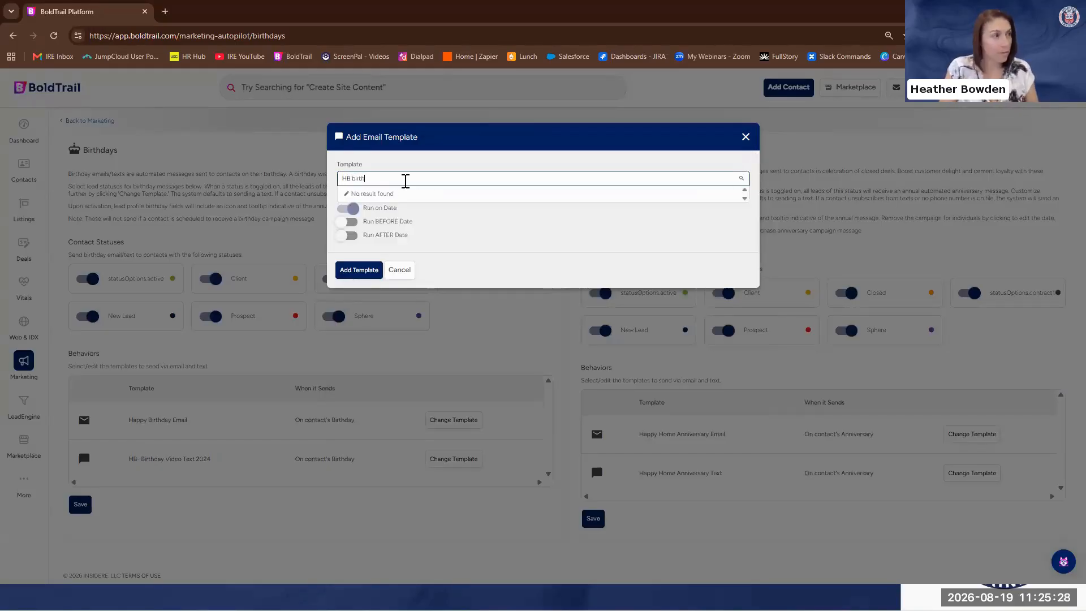
{"action": "key", "text": "BackSpace"}
{"action": "key", "text": "BackSpace"}
{"action": "key", "text": "BackSpace"}
{"action": "key", "text": "BackSpace"}
{"action": "key", "text": "BackSpace"}
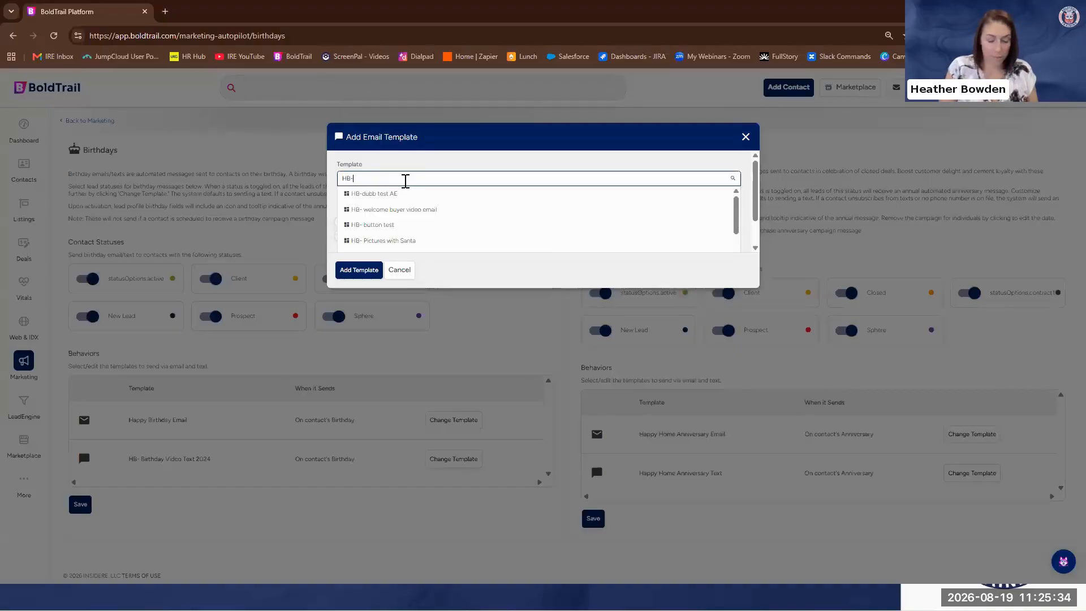
{"action": "type", "text": "- b"}
{"action": "key", "text": "BackSpace"}
{"action": "key", "text": "BackSpace"}
{"action": "key", "text": "BackSpace"}
{"action": "key", "text": "BackSpace"}
{"action": "key", "text": "BackSpace"}
{"action": "key", "text": "BackSpace"}
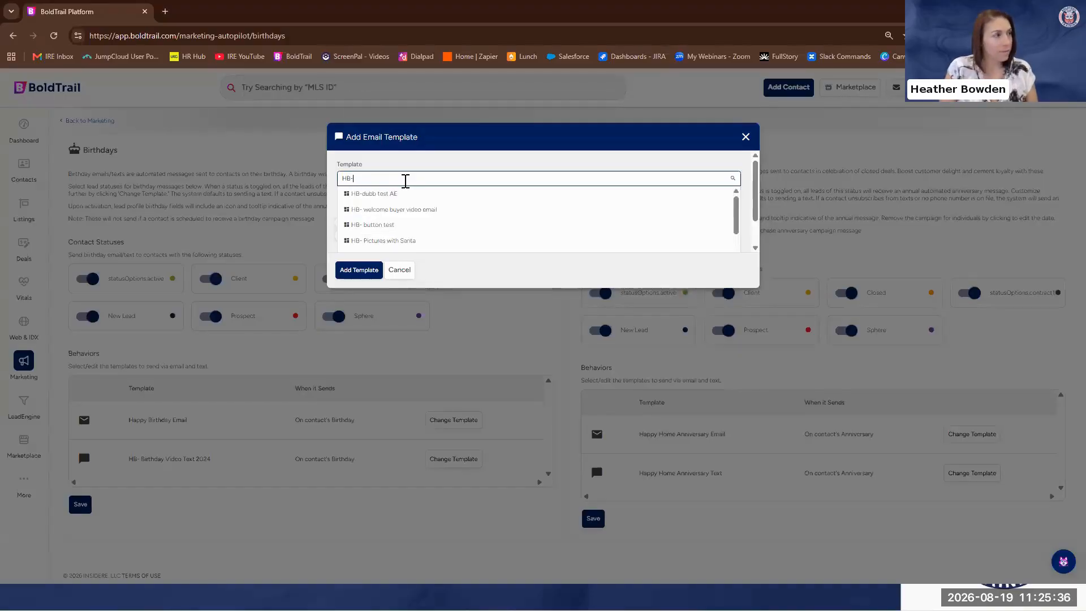
{"action": "type", "text": "birthday"}
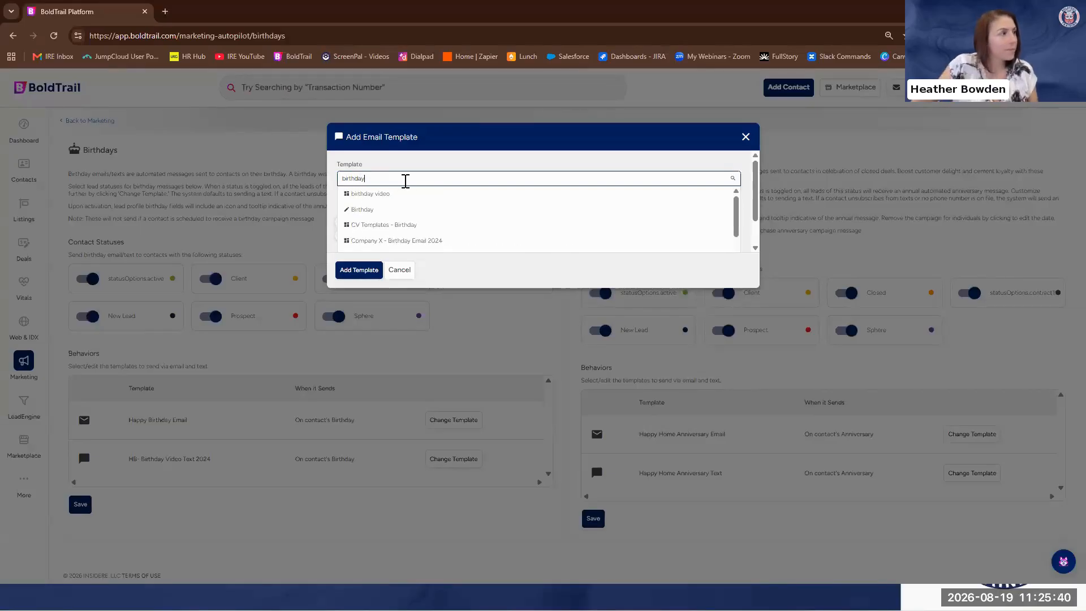
Choose the HB- 2025 Birthday template, review its preview and add it as the birthday email
{"action": "scroll", "coordinate": [445, 223], "scroll_direction": "down", "scroll_amount": 2}
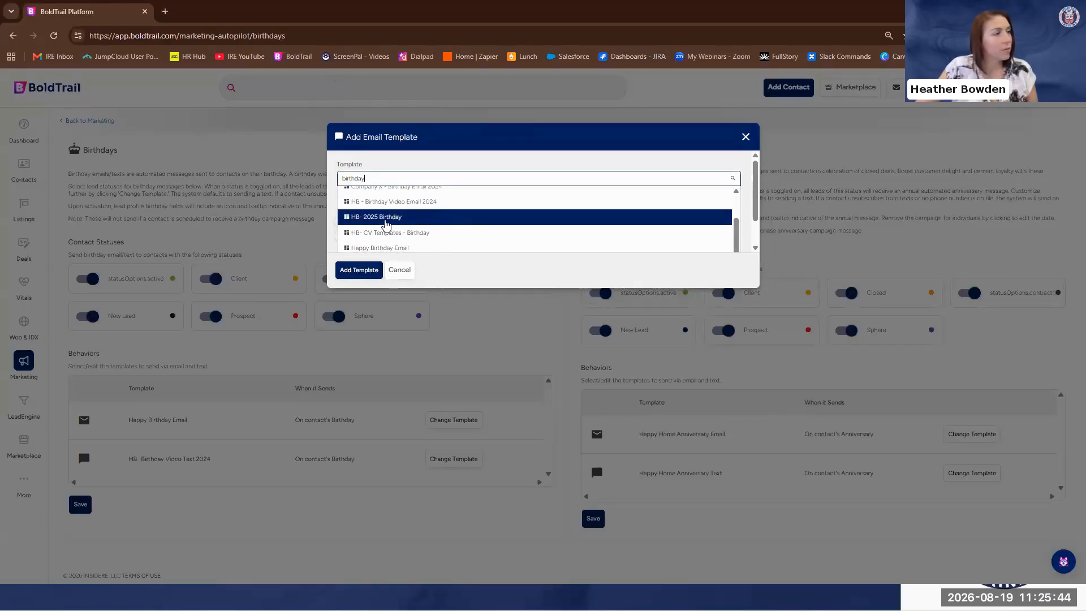
{"action": "left_click", "coordinate": [387, 218]}
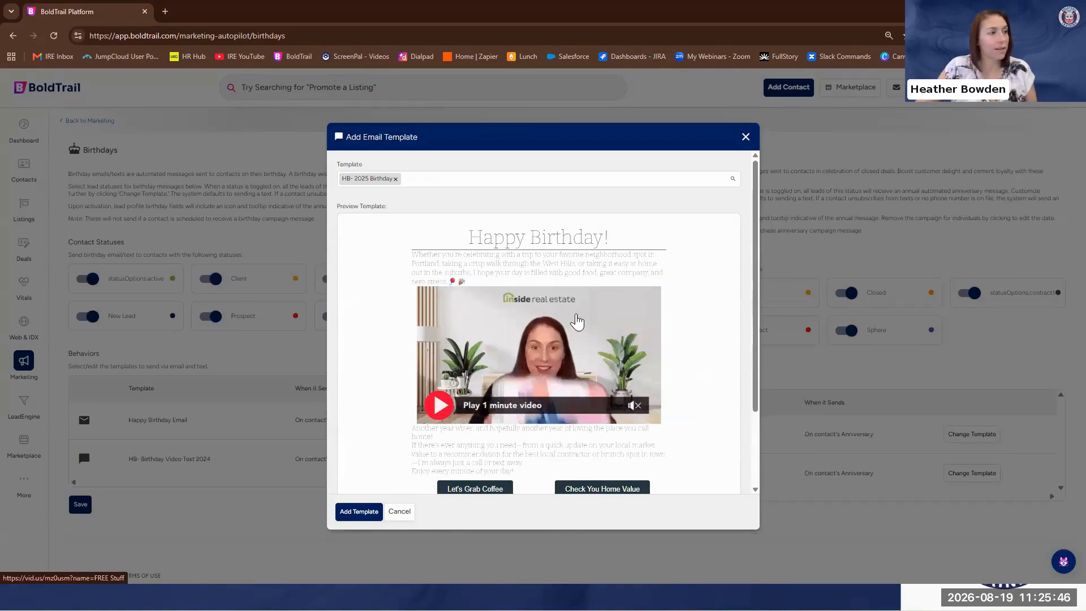
{"action": "scroll", "coordinate": [619, 406], "scroll_direction": "down", "scroll_amount": 1}
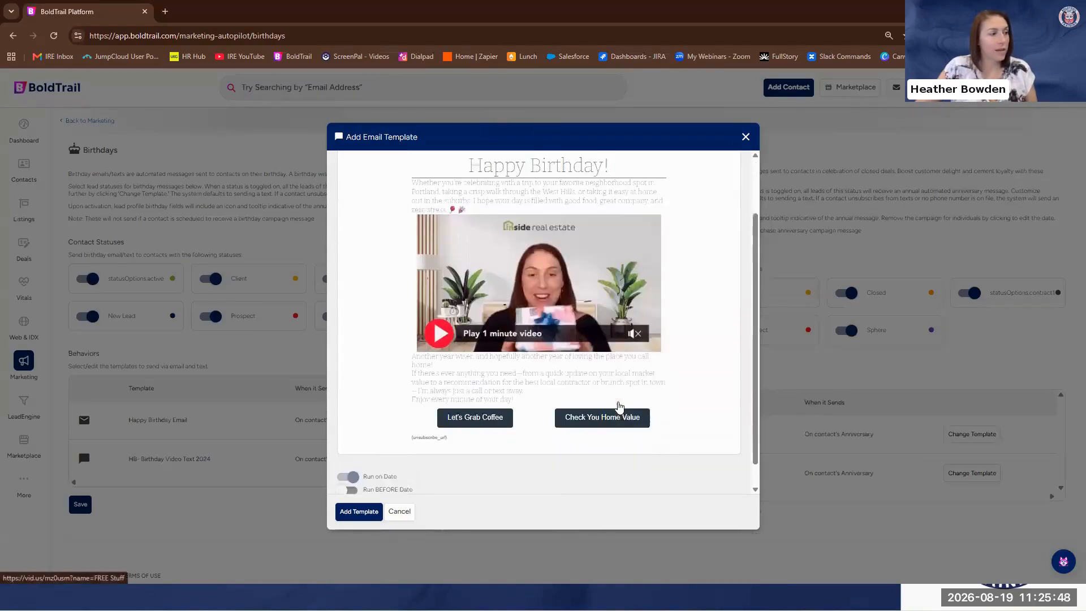
{"action": "scroll", "coordinate": [619, 406], "scroll_direction": "down", "scroll_amount": 1}
{"action": "scroll", "coordinate": [616, 407], "scroll_direction": "up", "scroll_amount": 2}
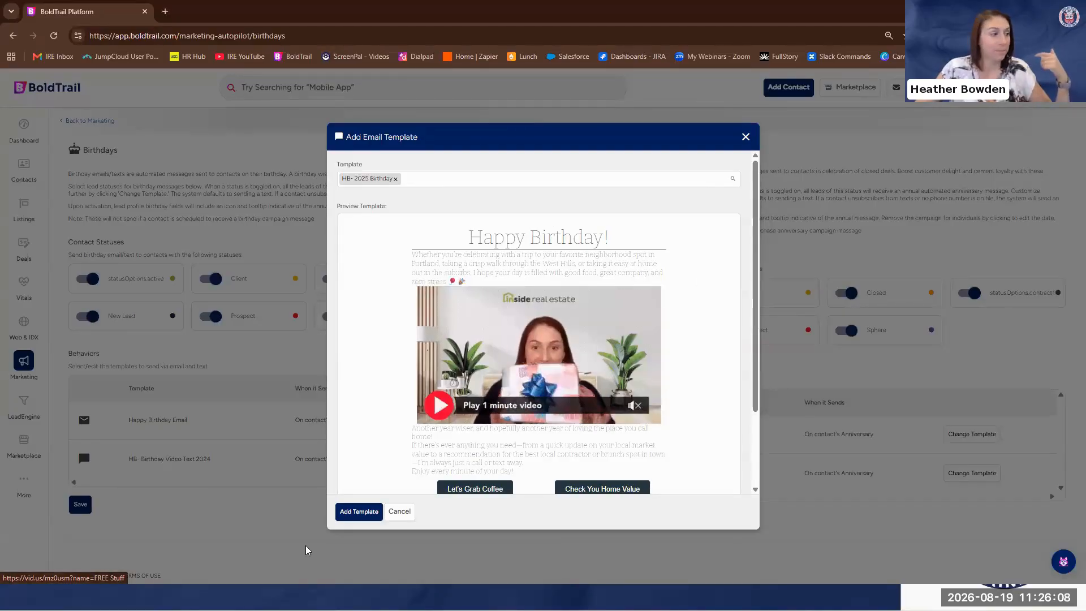
{"action": "left_click", "coordinate": [359, 511]}
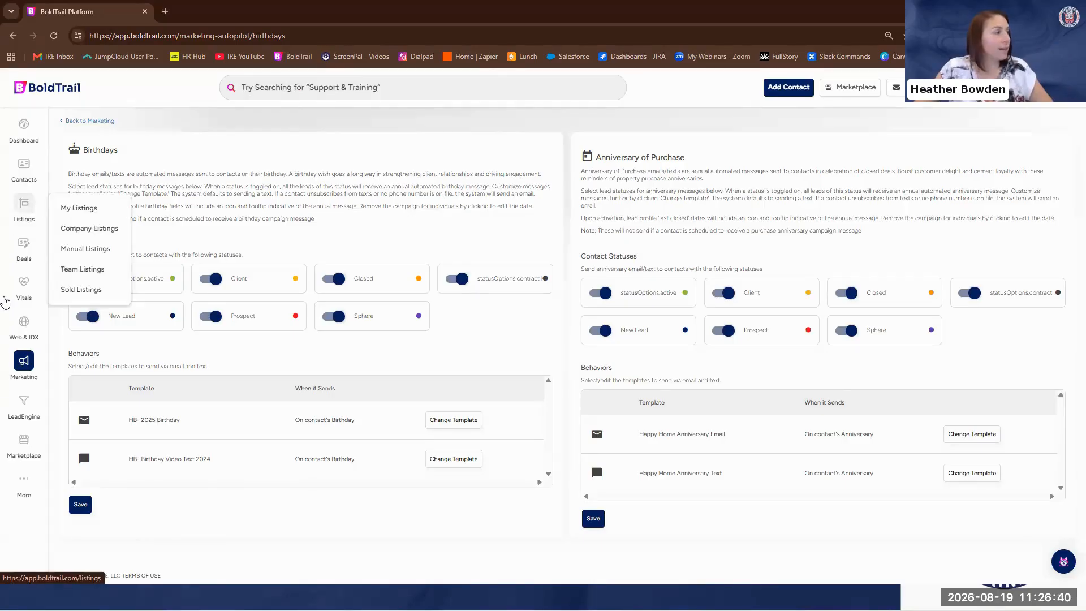
Open Smart Campaigns from the marketing tools and start adding a new campaign
{"action": "left_click", "coordinate": [21, 360]}
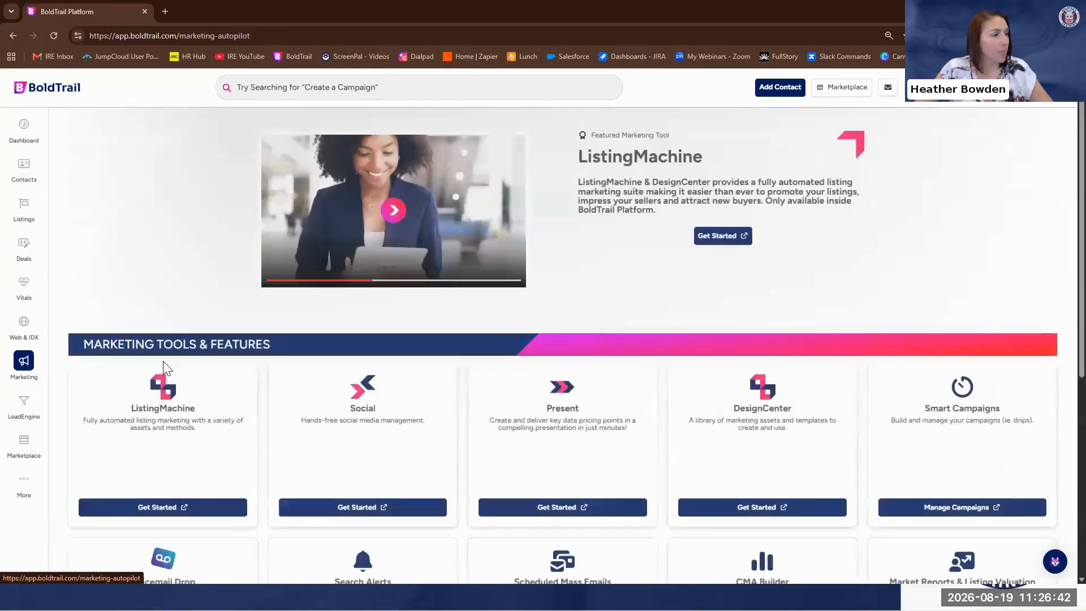
{"action": "scroll", "coordinate": [958, 327], "scroll_direction": "down", "scroll_amount": 2}
{"action": "left_click", "coordinate": [965, 339]}
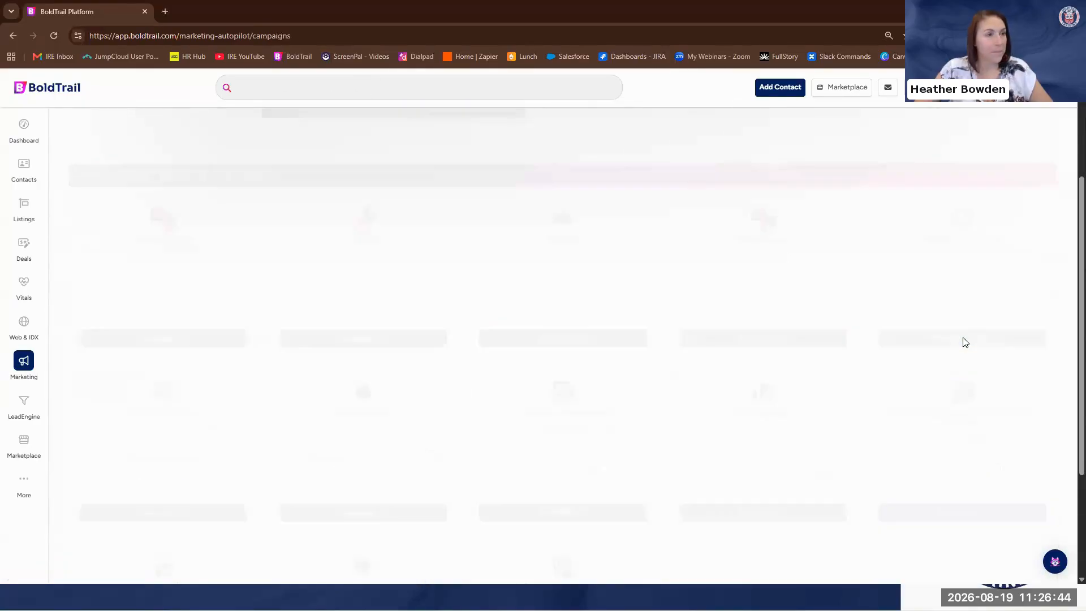
{"action": "left_click", "coordinate": [1010, 213]}
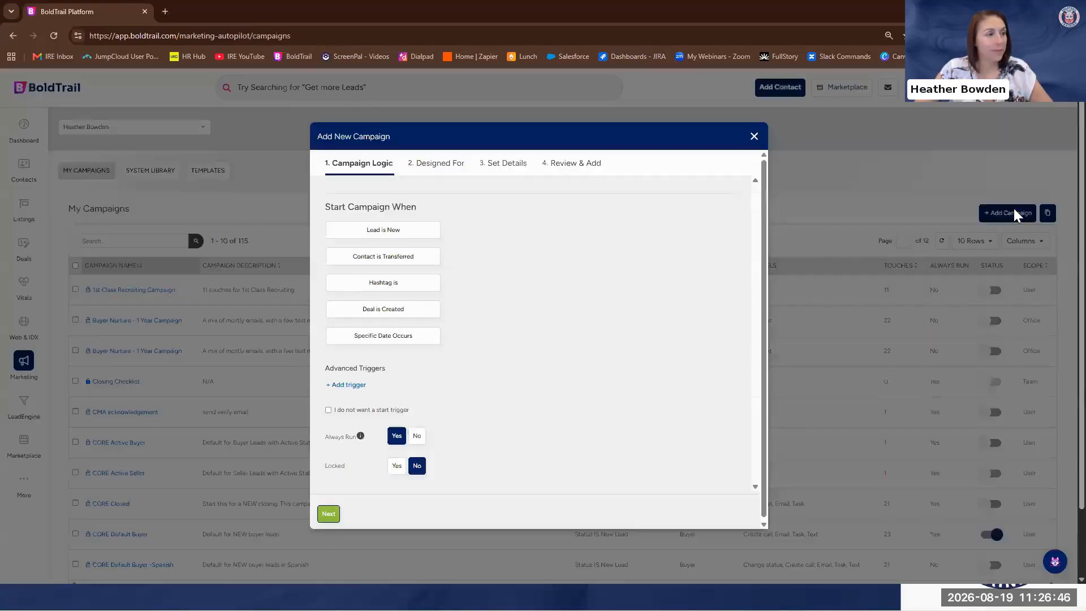
Set the campaign to start on a specific date trigger, 10 days before the contact's Birthday
{"action": "left_click", "coordinate": [380, 347]}
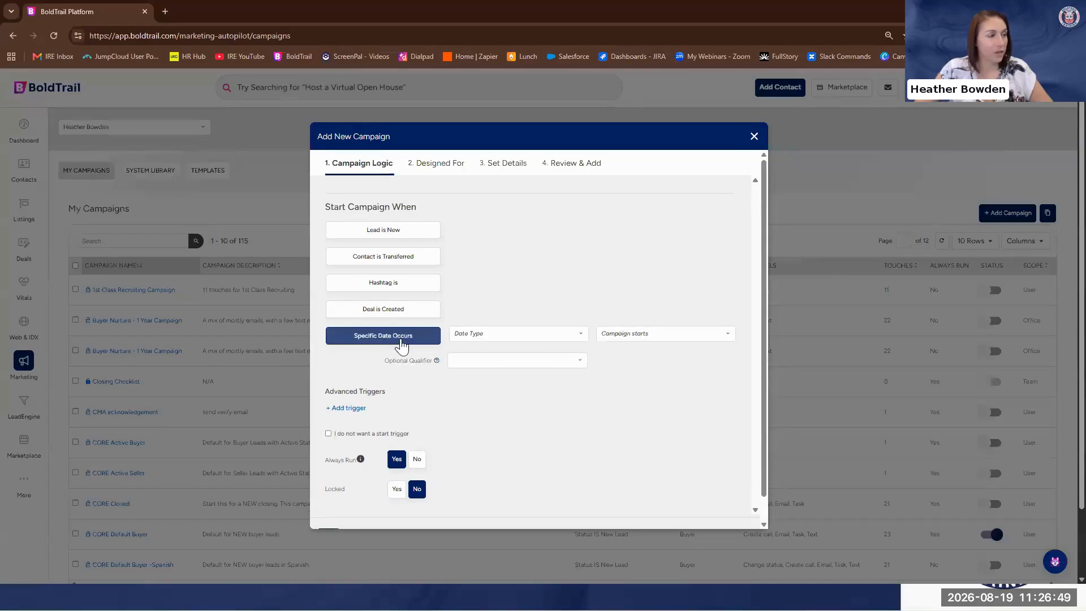
{"action": "left_click", "coordinate": [511, 335]}
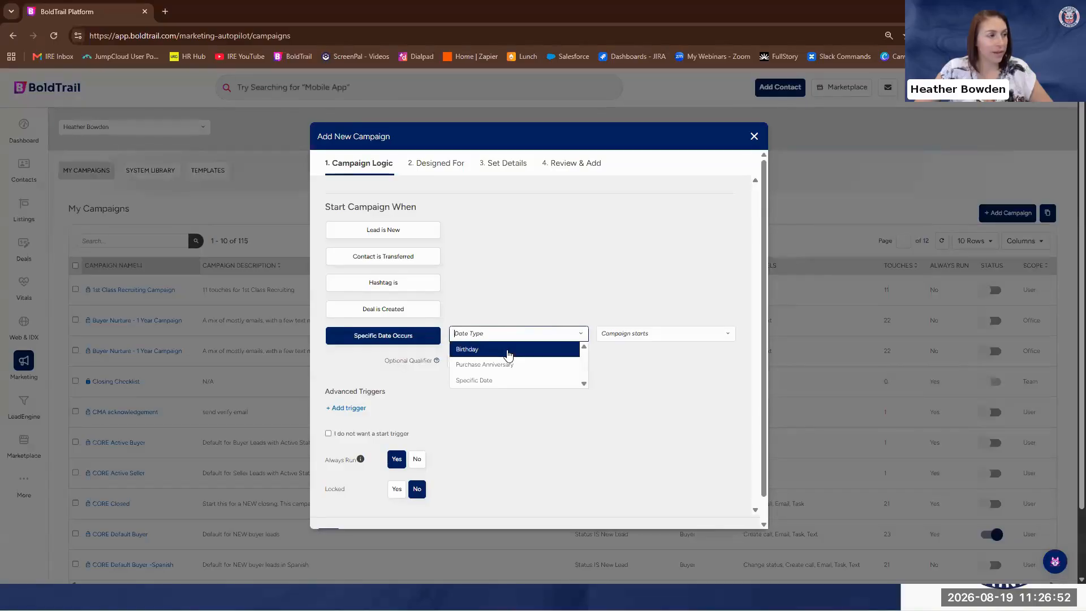
{"action": "left_click", "coordinate": [508, 350]}
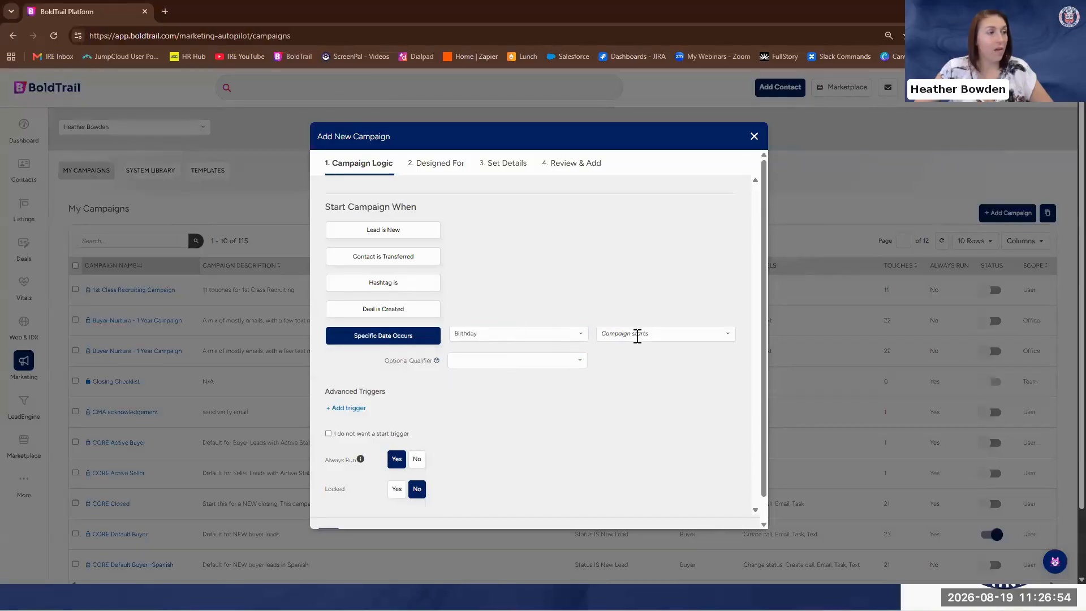
{"action": "left_click", "coordinate": [661, 335]}
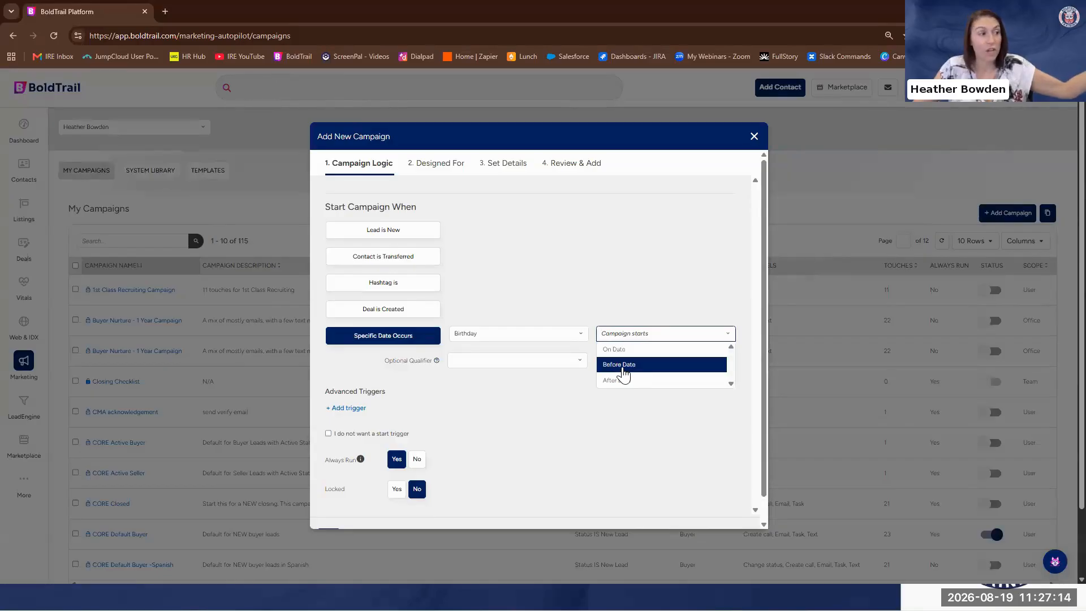
{"action": "left_click", "coordinate": [623, 369]}
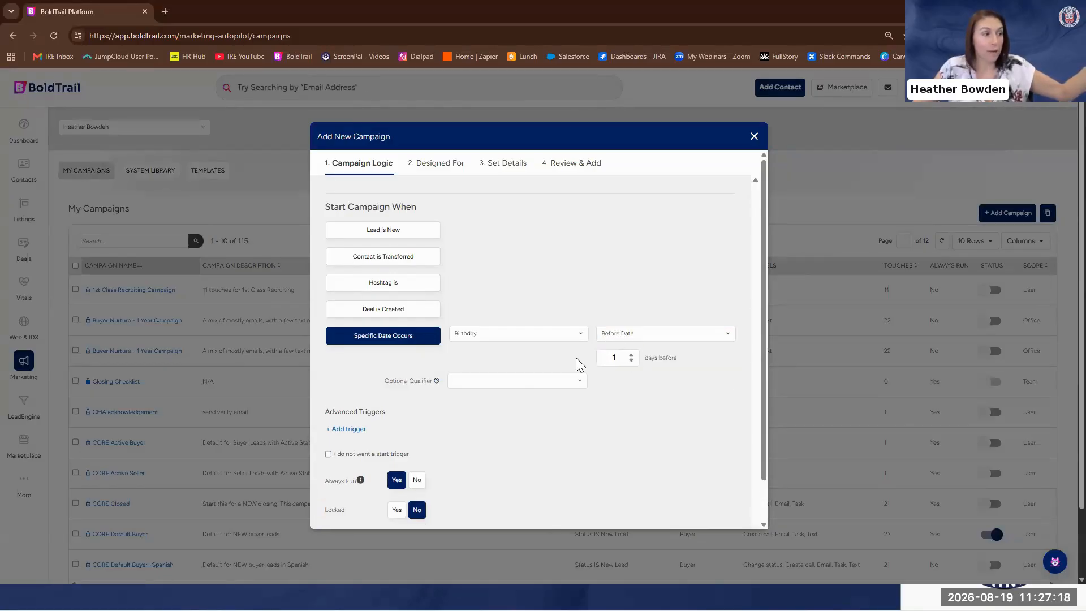
{"action": "type", "text": "10"}
{"action": "left_click", "coordinate": [701, 433]}
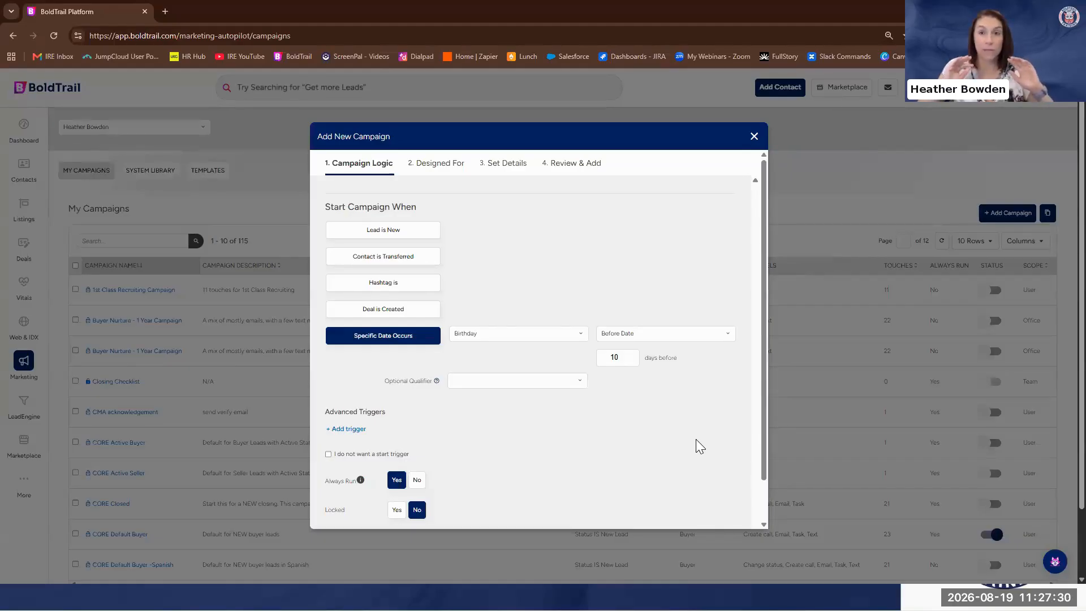
Add an optional Hashtag IS qualifier to the birthday trigger with the hashtag Alist
{"action": "left_click", "coordinate": [501, 382]}
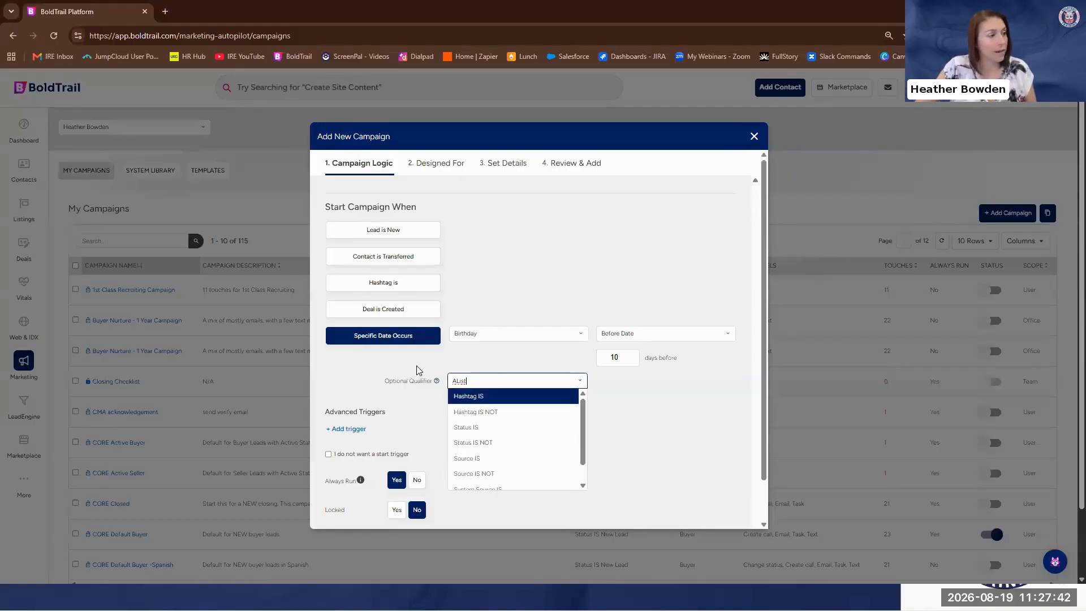
{"action": "left_click", "coordinate": [481, 397]}
{"action": "left_click", "coordinate": [619, 390]}
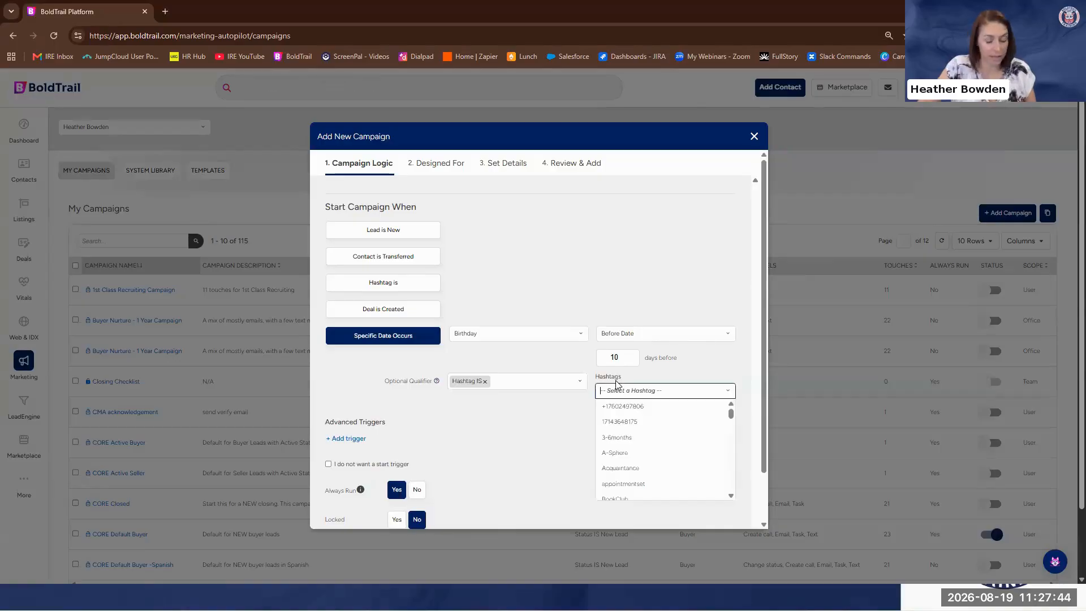
{"action": "type", "text": "Alist"}
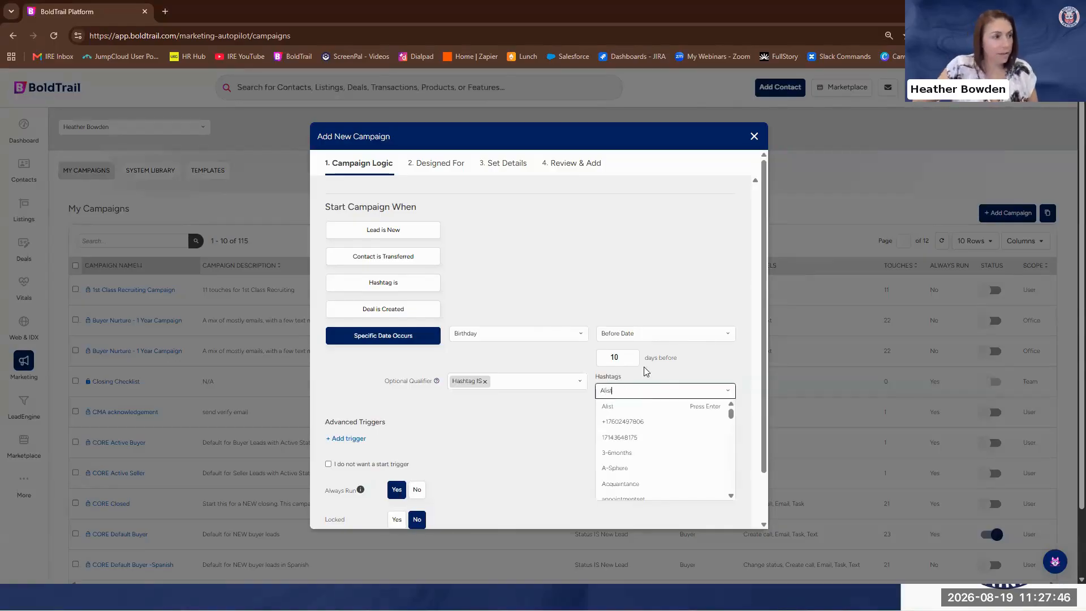
{"action": "left_click", "coordinate": [628, 407]}
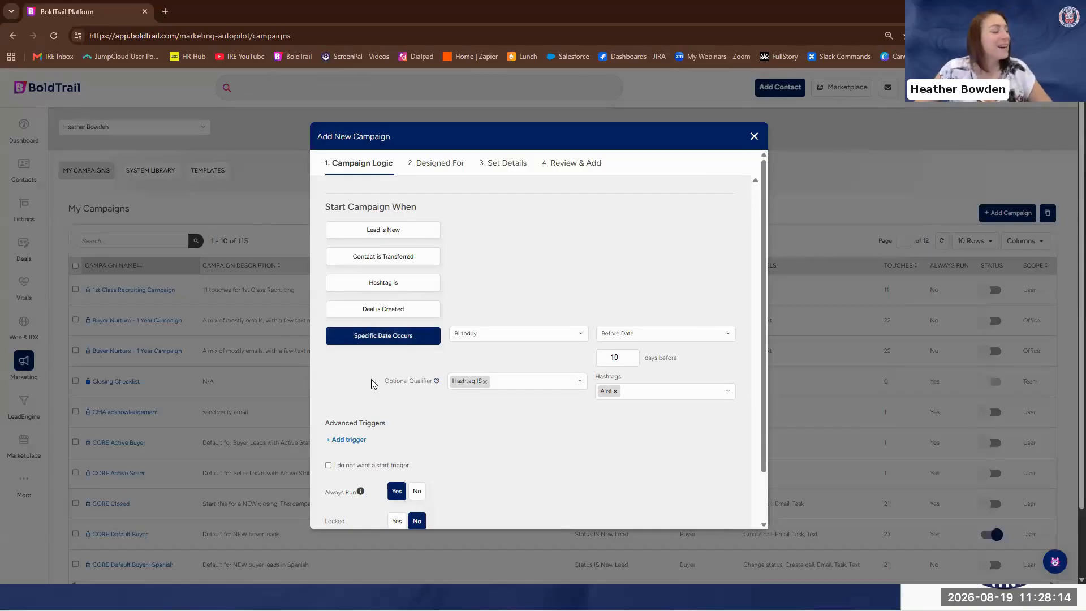
Accept the campaign logic, designate the campaign for All contact types and proceed to the campaign details
{"action": "scroll", "coordinate": [371, 380], "scroll_direction": "down", "scroll_amount": 2}
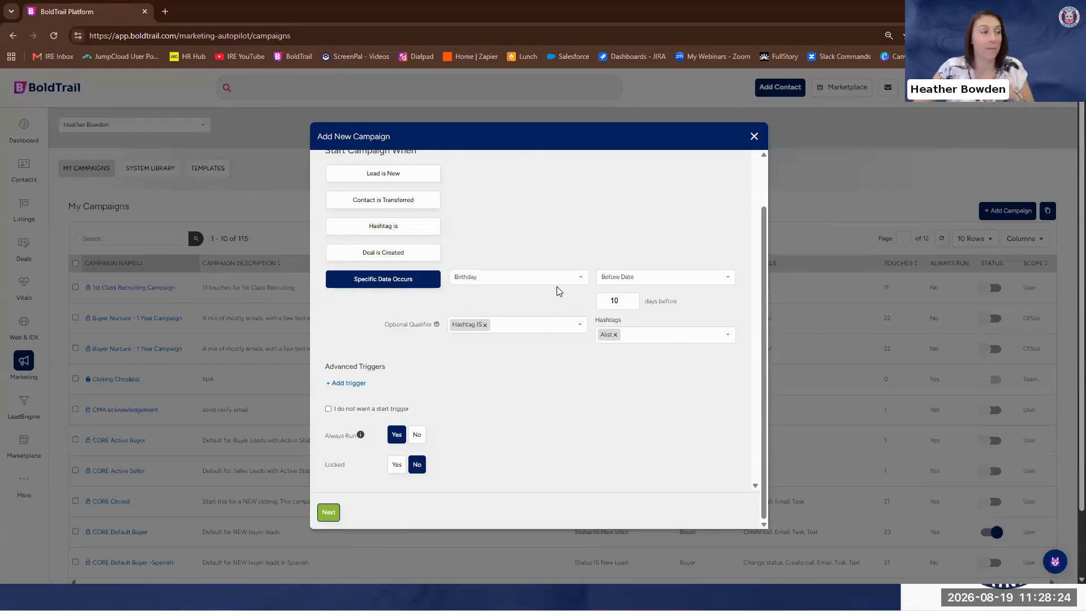
{"action": "left_click", "coordinate": [327, 512]}
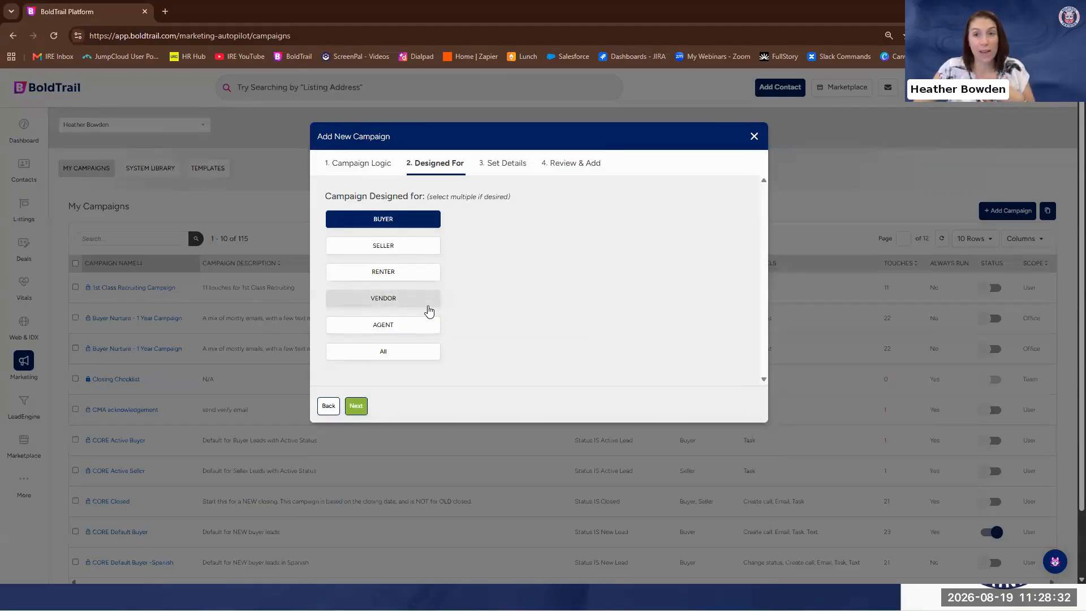
{"action": "left_click", "coordinate": [407, 353]}
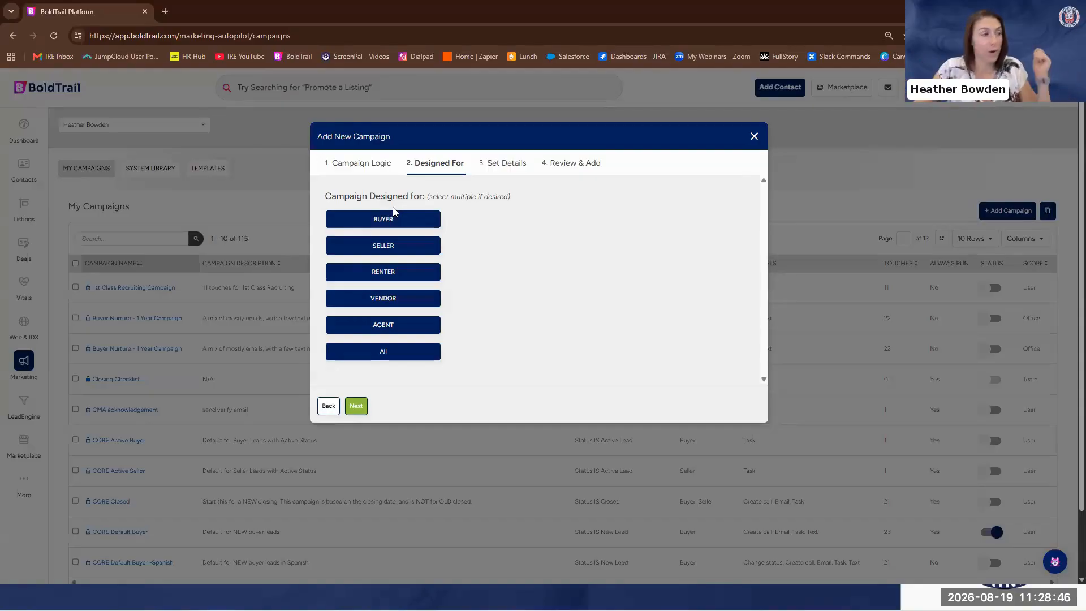
{"action": "left_click", "coordinate": [357, 406]}
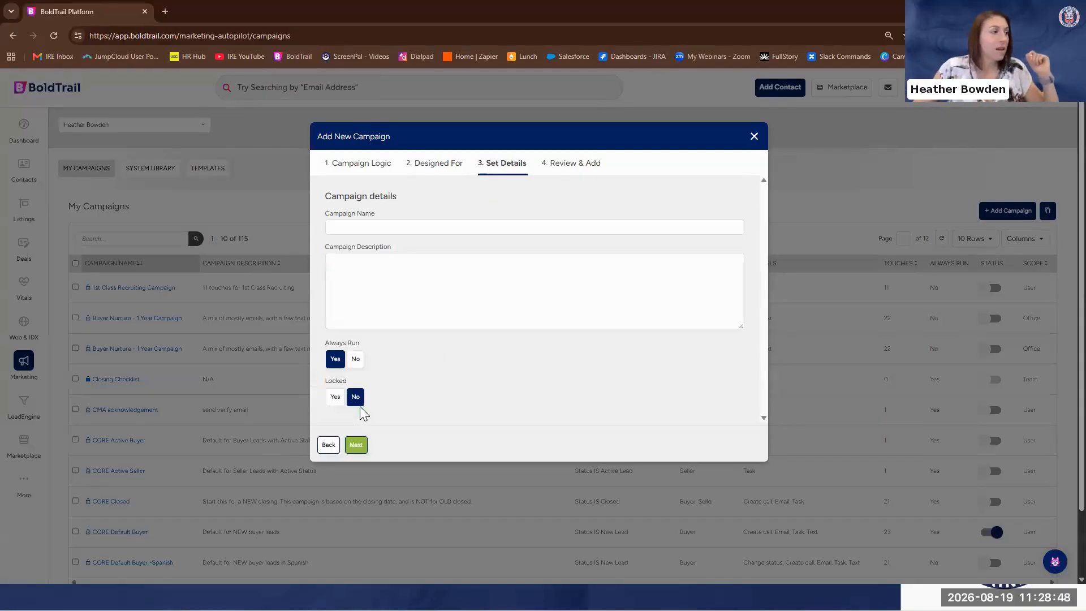
Name the campaign "Happy Birthday for my A List"
{"action": "left_click", "coordinate": [412, 226]}
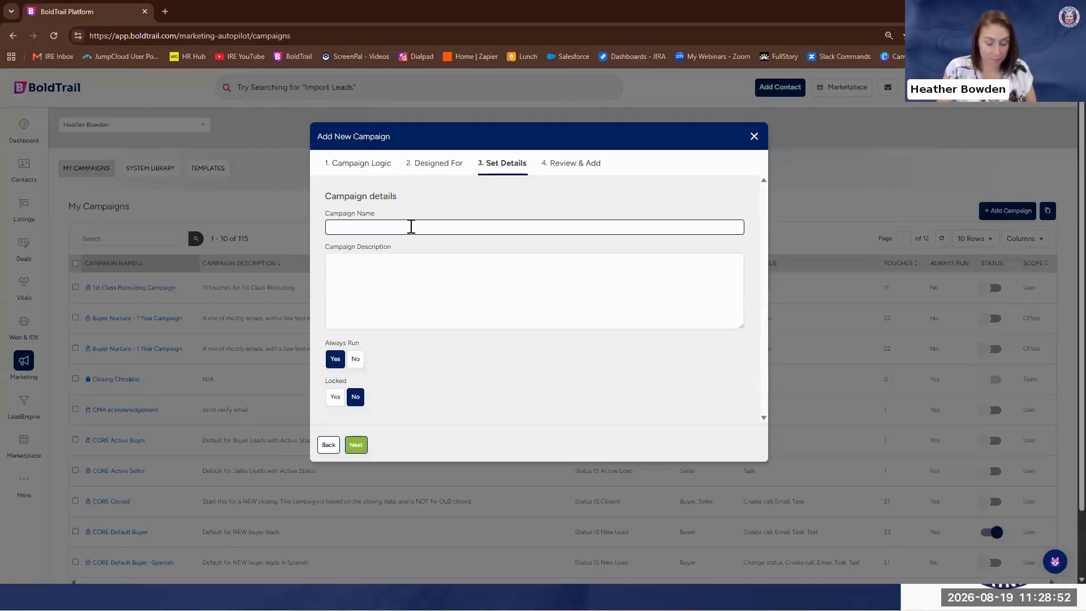
{"action": "type", "text": "H"}
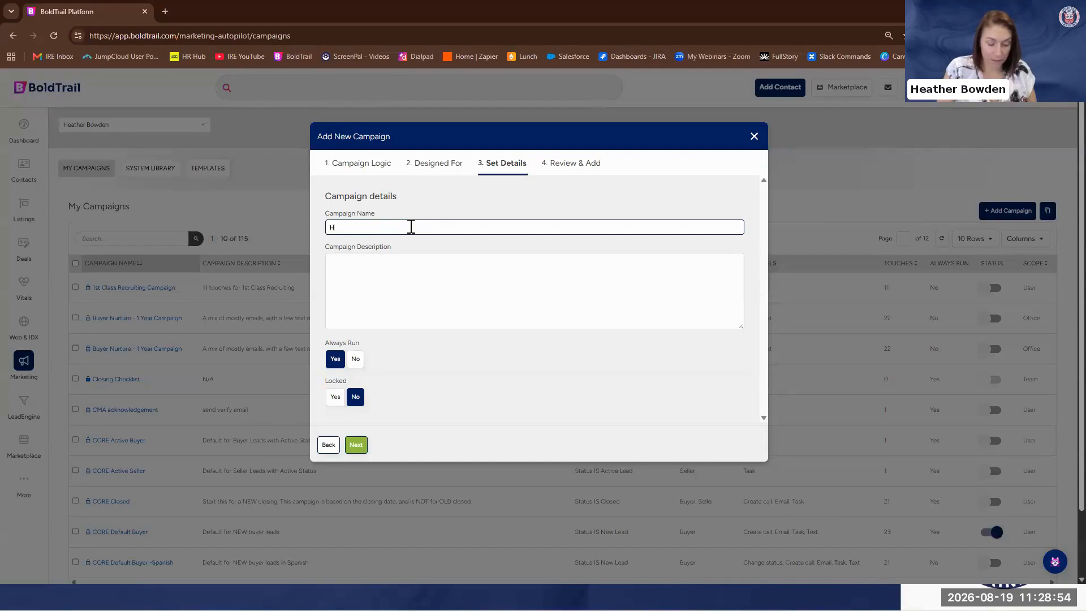
{"action": "type", "text": "appy Birthday for my A List"}
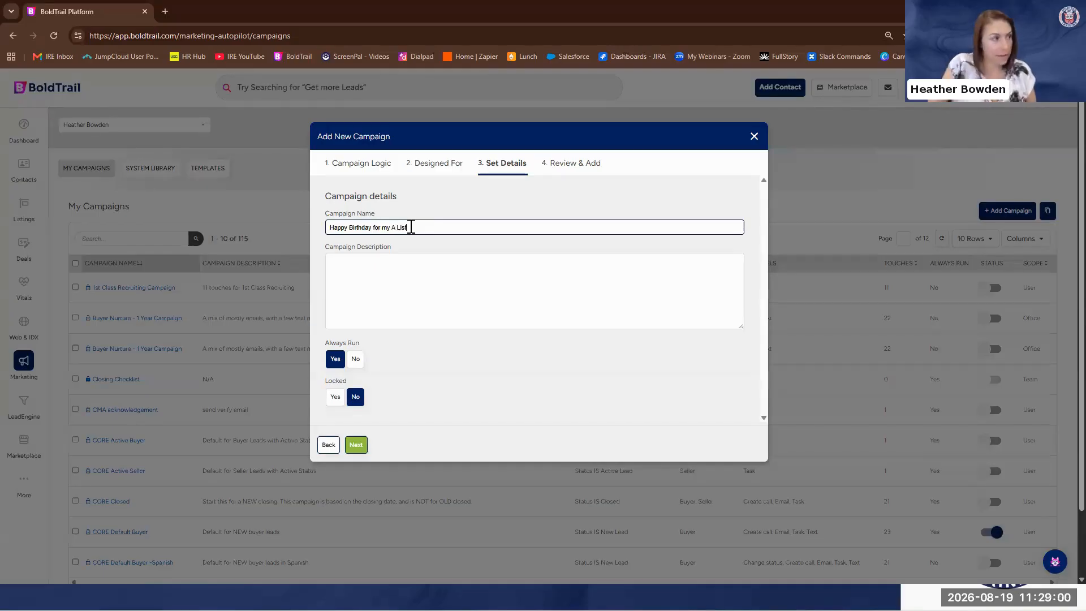
Enter the campaign description "Send handwritten card, video email and a text" and finish creating the campaign
{"action": "left_click", "coordinate": [353, 268]}
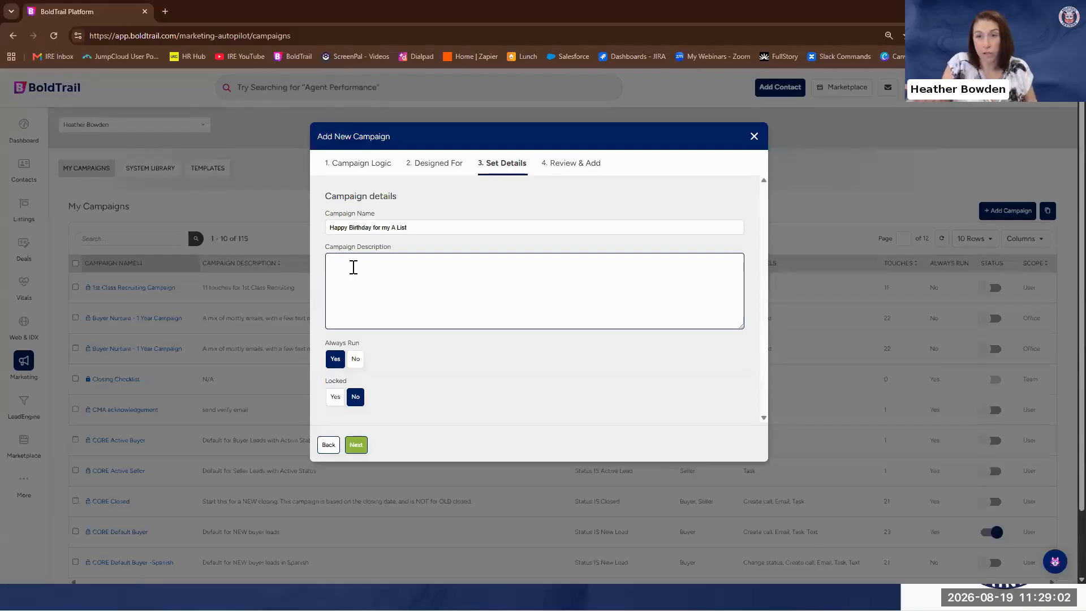
{"action": "type", "text": "Send mendwr"}
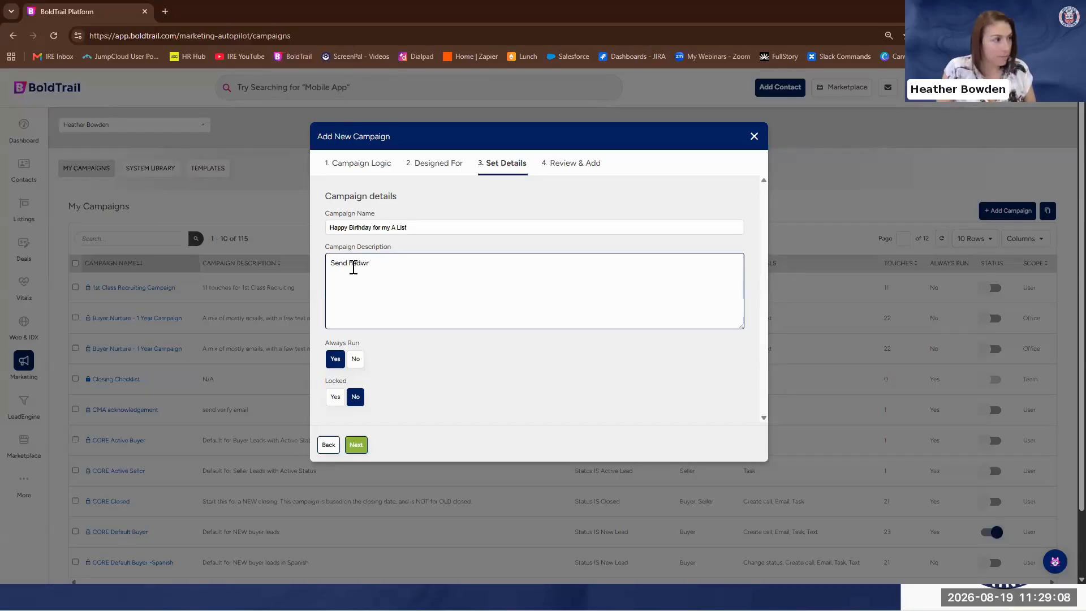
{"action": "type", "text": "itten"}
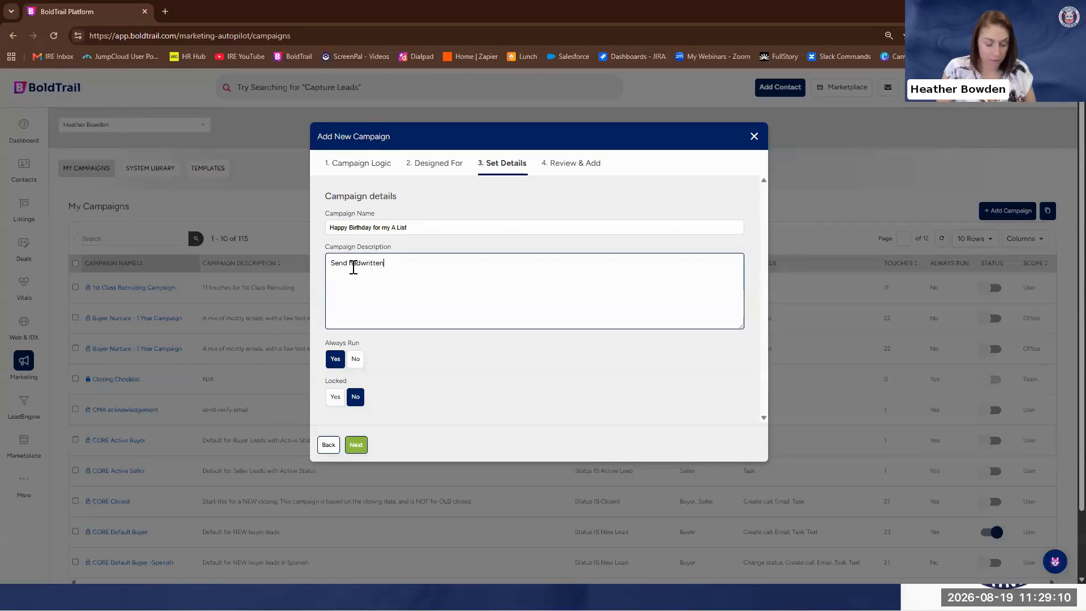
{"action": "type", "text": " card,"}
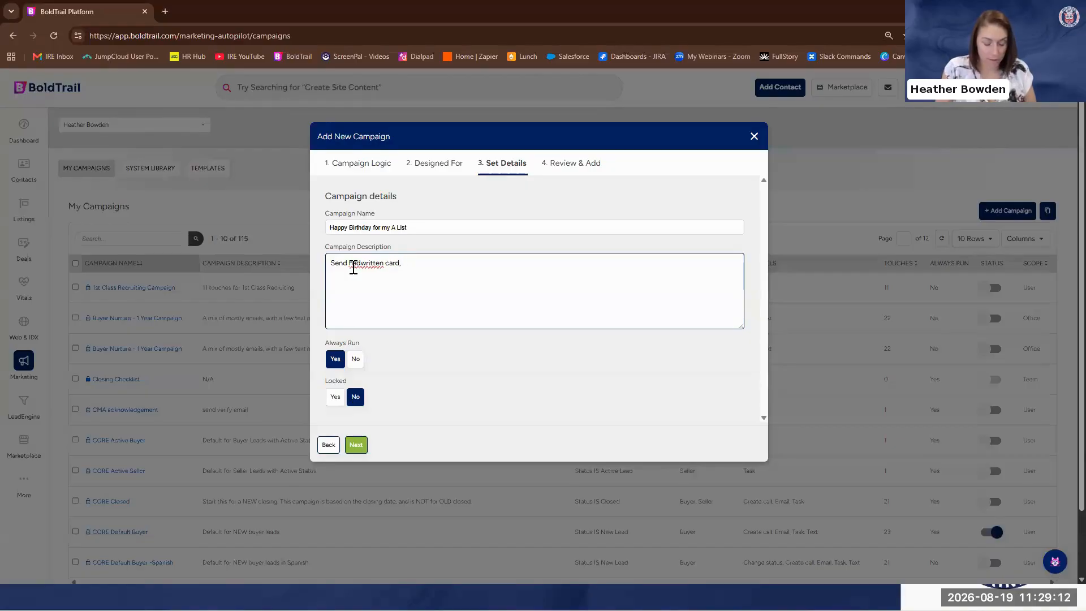
{"action": "type", "text": " video email and a text"}
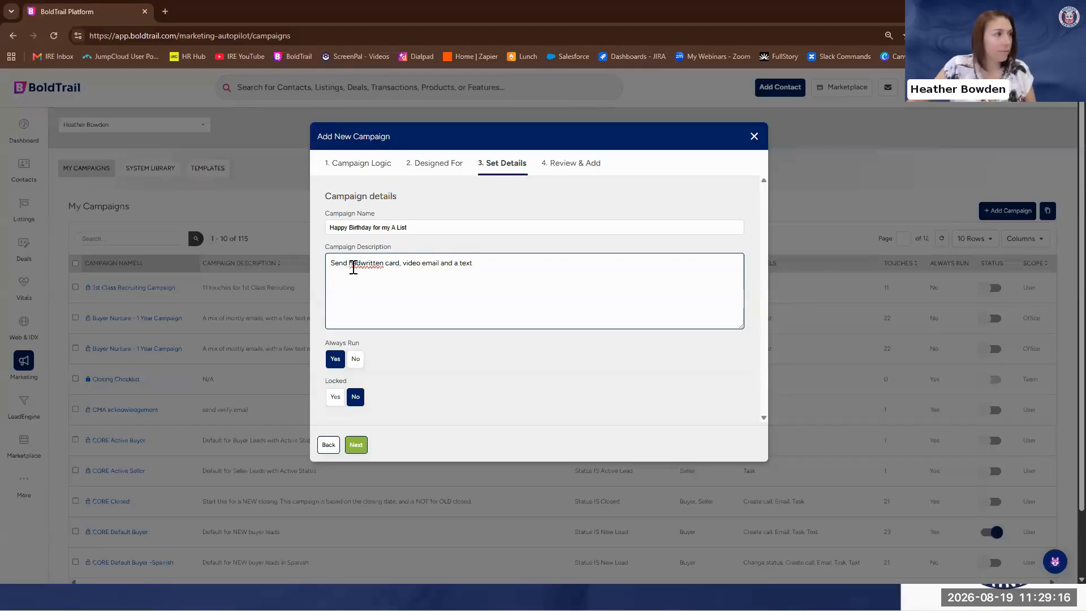
{"action": "right_click", "coordinate": [354, 268]}
{"action": "left_click", "coordinate": [373, 268]}
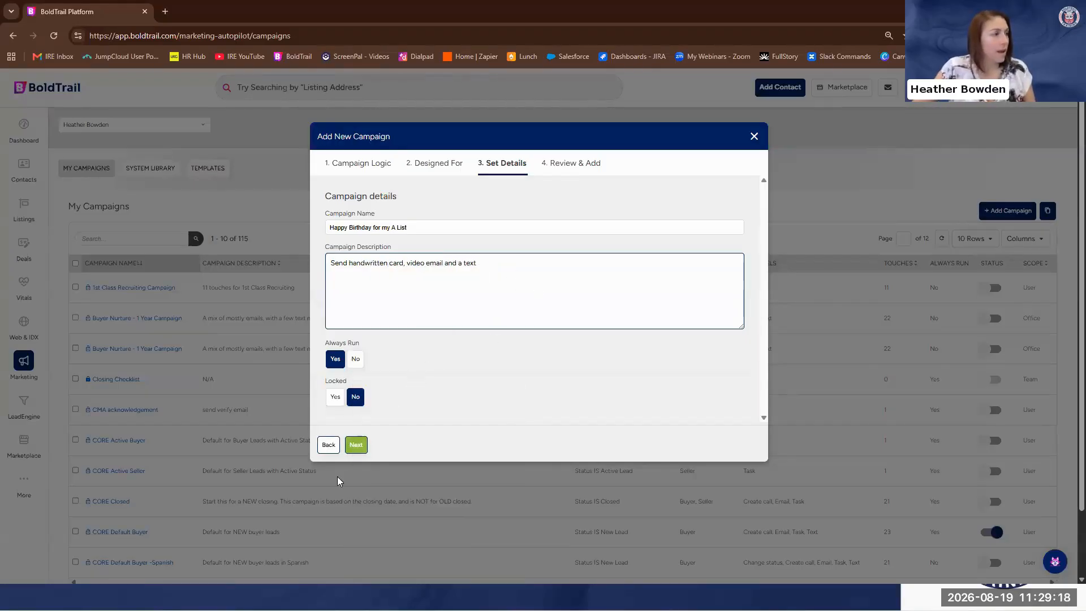
{"action": "left_click", "coordinate": [356, 444]}
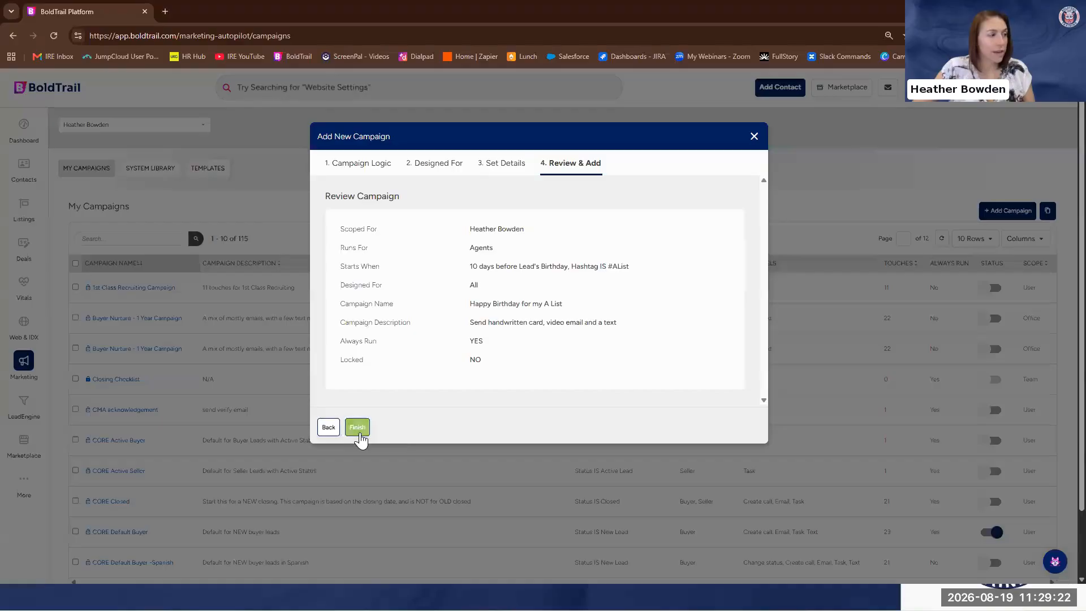
{"action": "left_click", "coordinate": [358, 428]}
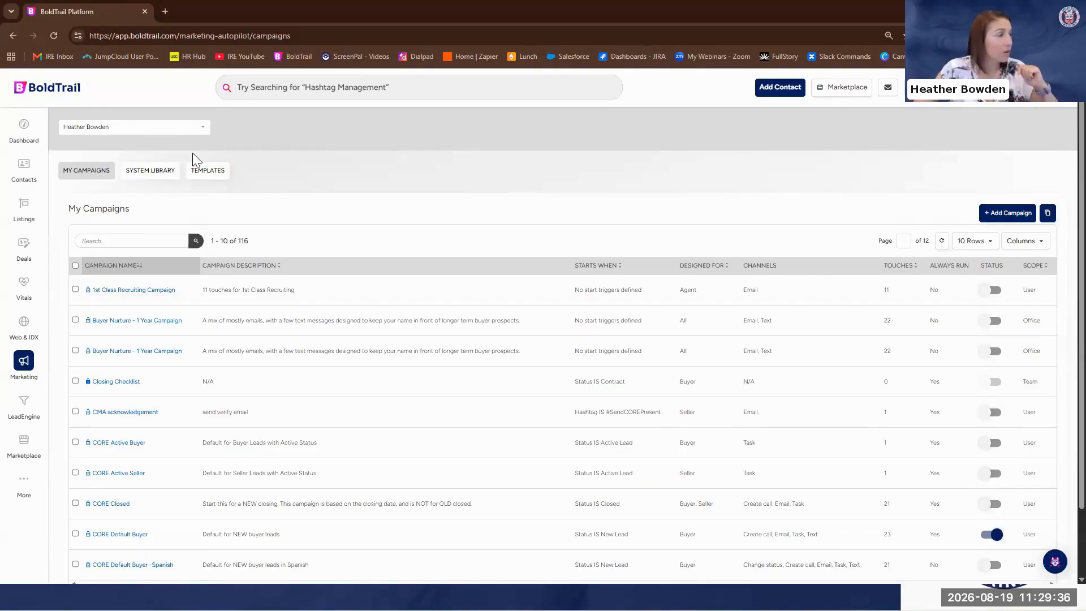
Search My Campaigns for "birthday" and open the "Happy Birthday for my A List" campaign
{"action": "left_click", "coordinate": [110, 239]}
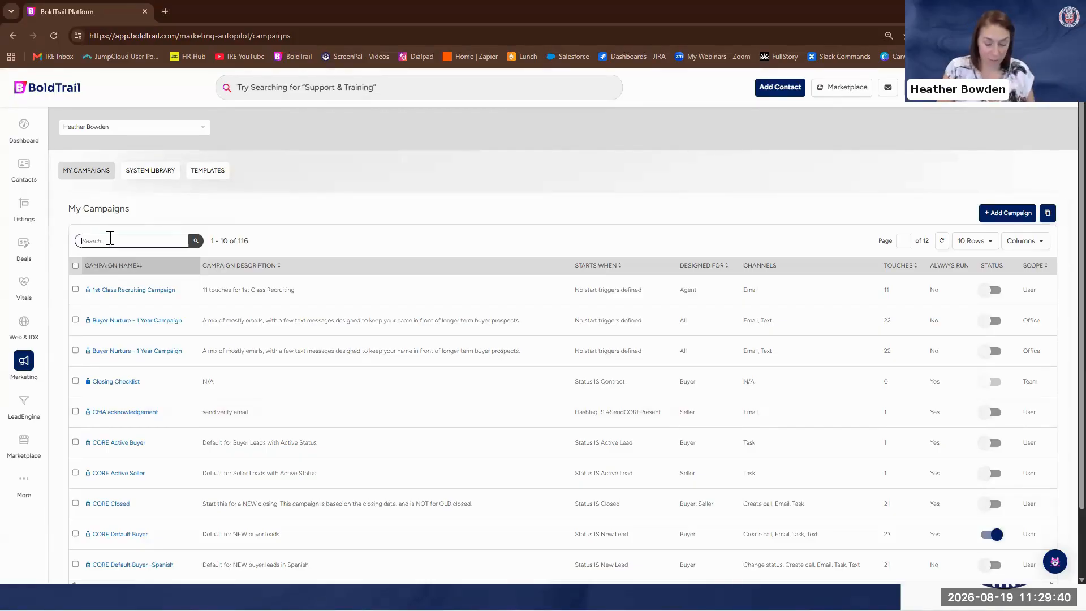
{"action": "type", "text": "birthday"}
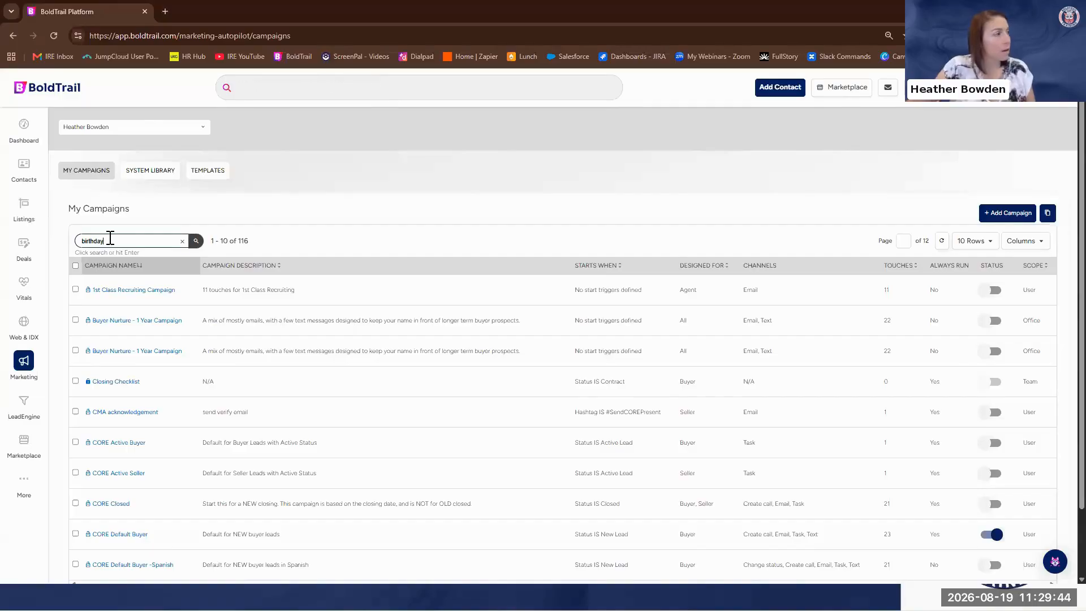
{"action": "key", "text": "Return"}
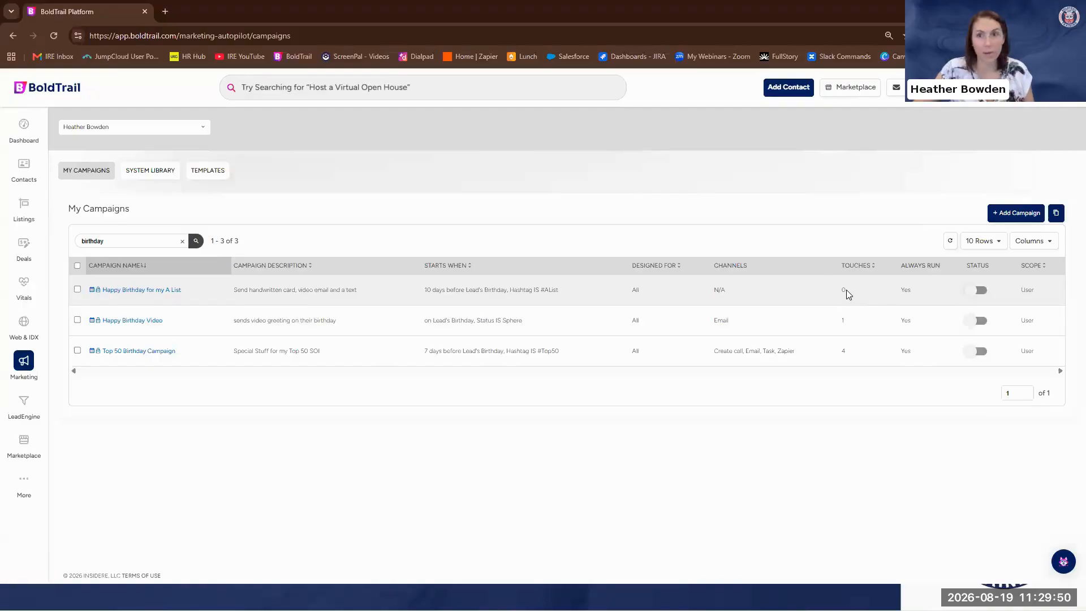
{"action": "left_click", "coordinate": [141, 291]}
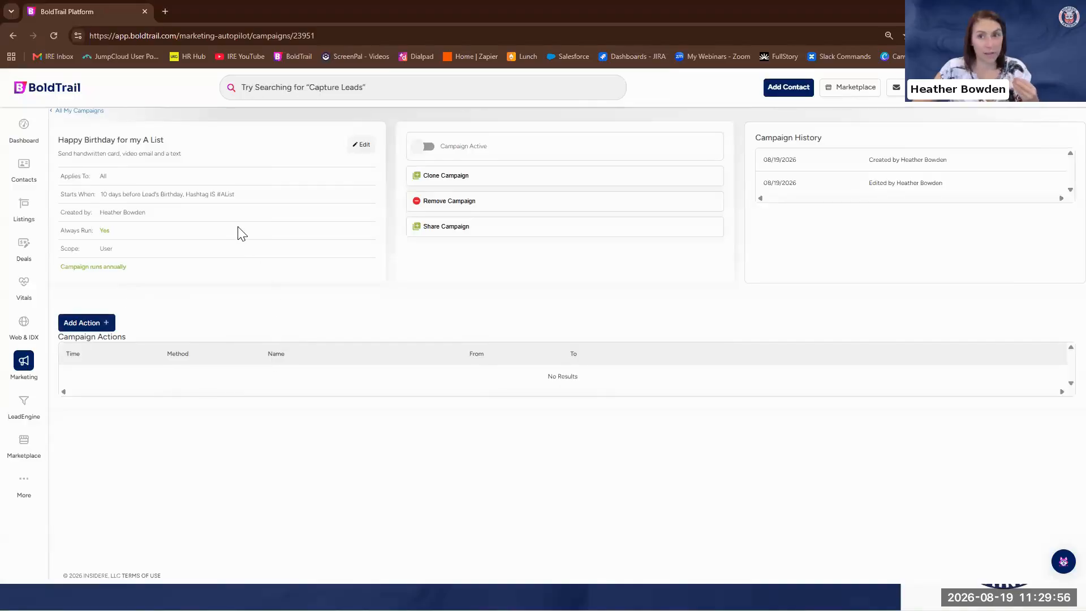
Add a Task action to the campaign with a new template named "HB - Birthday Card reminder"
{"action": "left_click", "coordinate": [95, 324]}
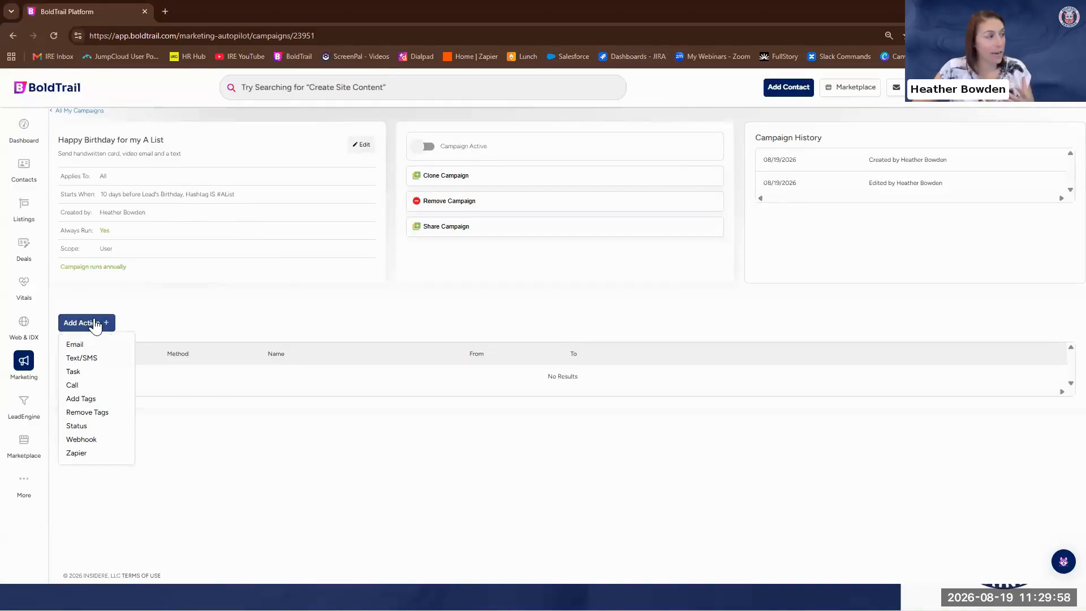
{"action": "left_click", "coordinate": [85, 374]}
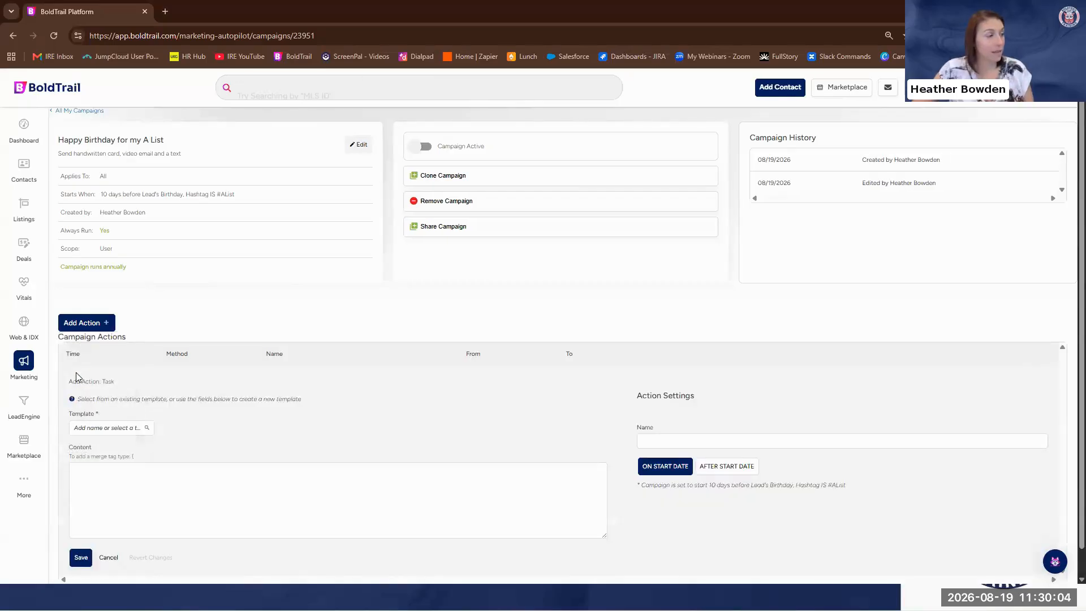
{"action": "left_click", "coordinate": [99, 324]}
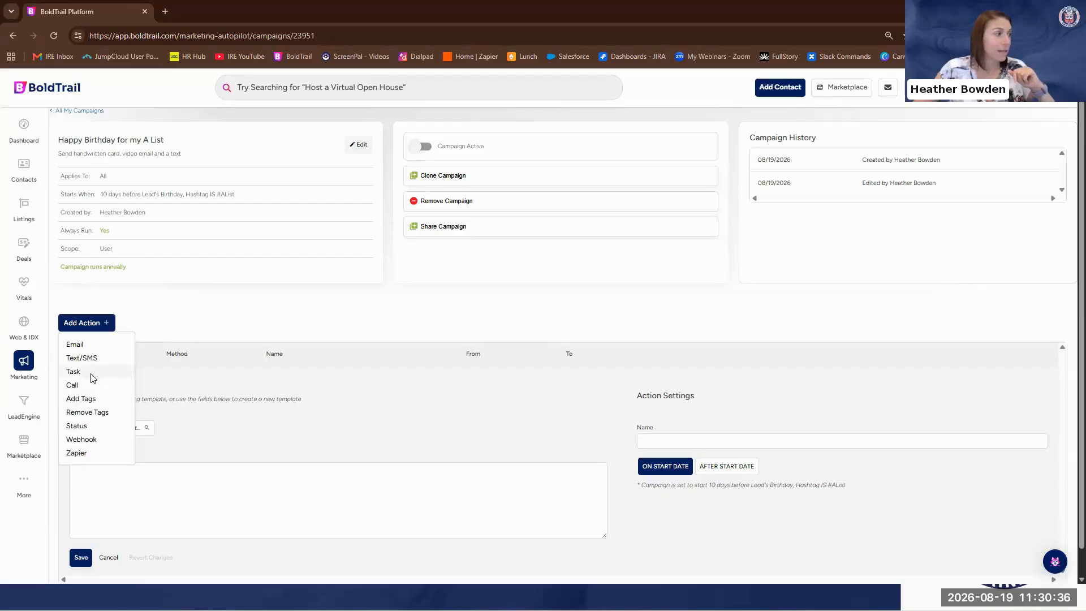
{"action": "left_click", "coordinate": [73, 372]}
{"action": "left_click", "coordinate": [110, 429]}
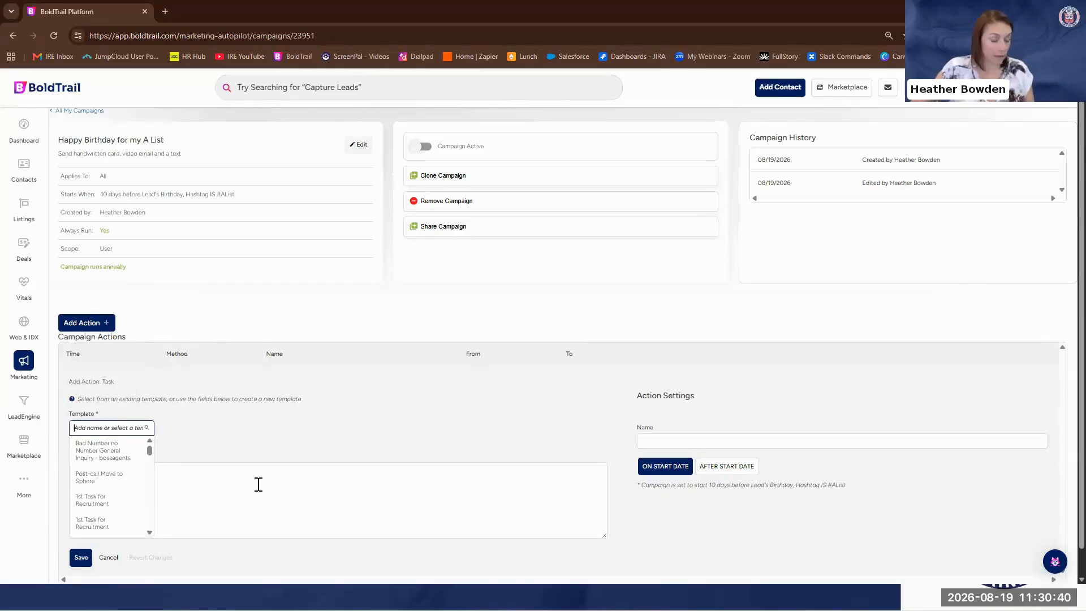
{"action": "type", "text": "HB -"}
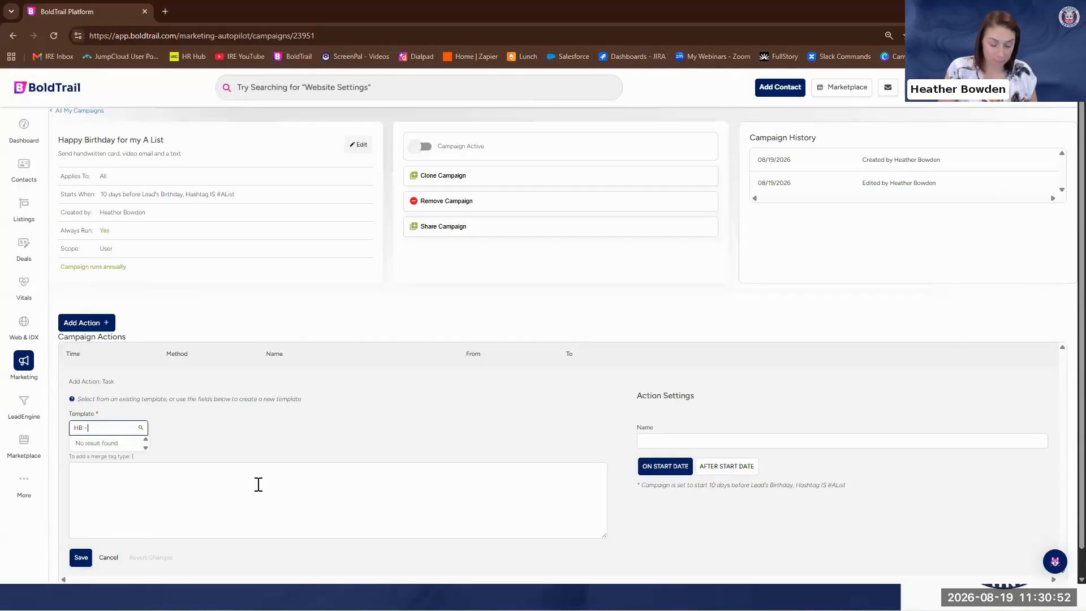
{"action": "type", "text": "Birthday"}
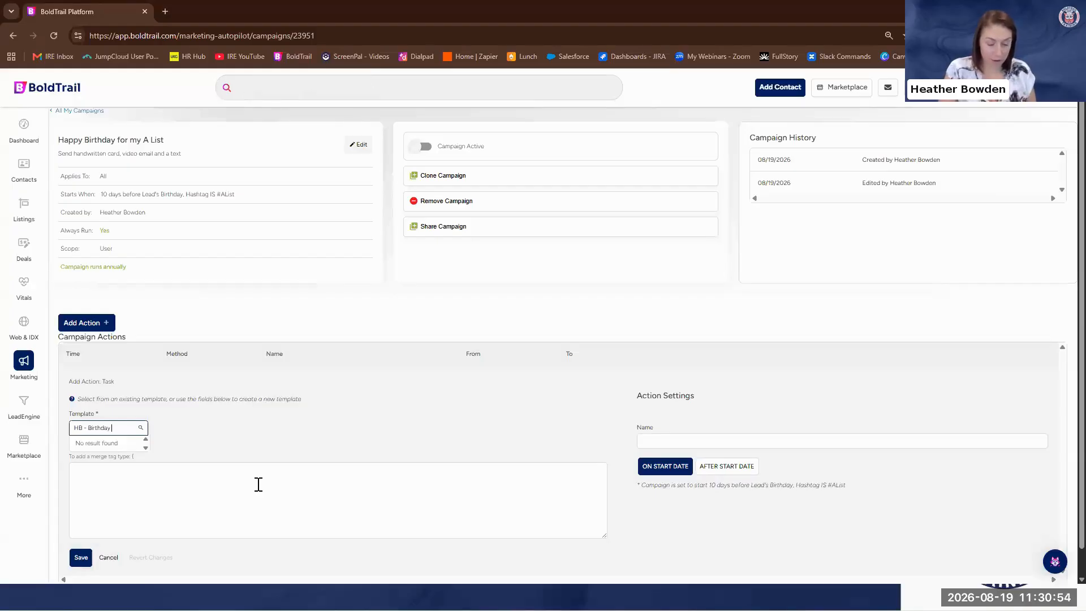
{"action": "type", "text": " Card reminde"}
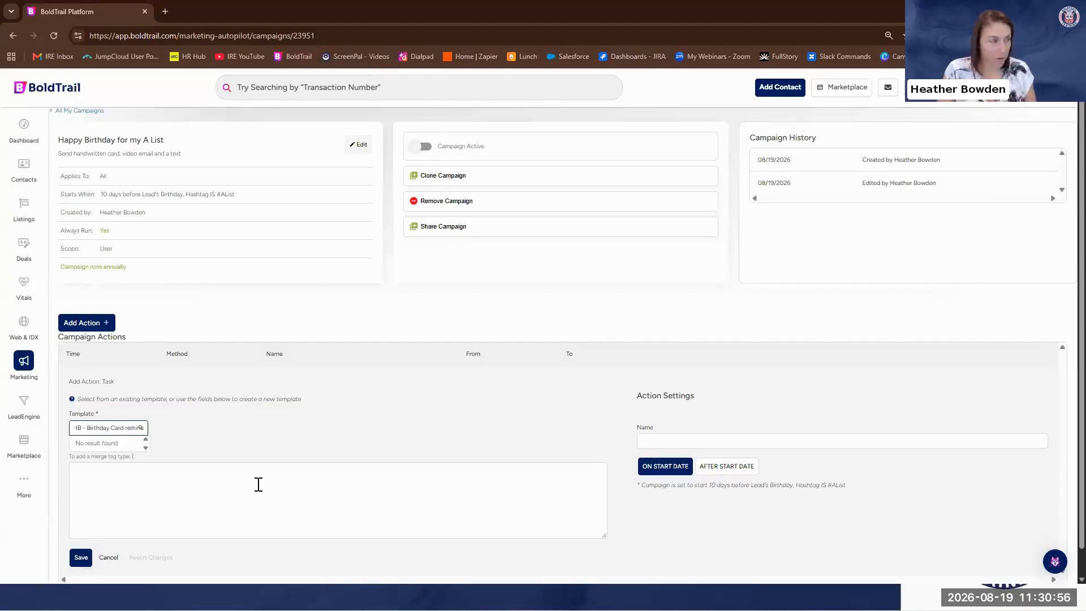
Begin the task content with "It's" followed by the lead_full_name merge tag
{"action": "left_click", "coordinate": [242, 483]}
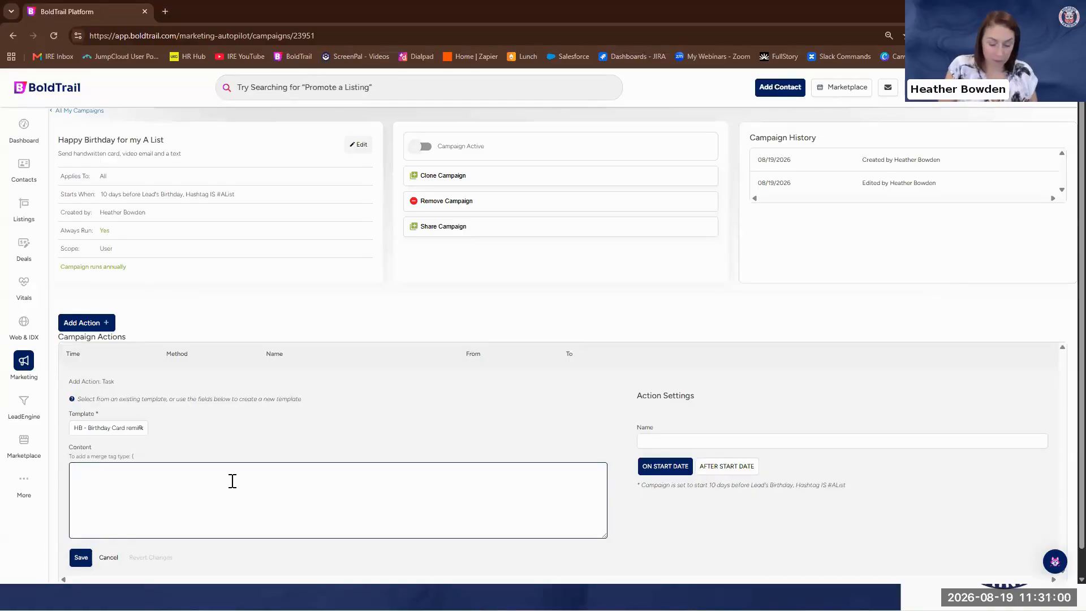
{"action": "type", "text": "It's"}
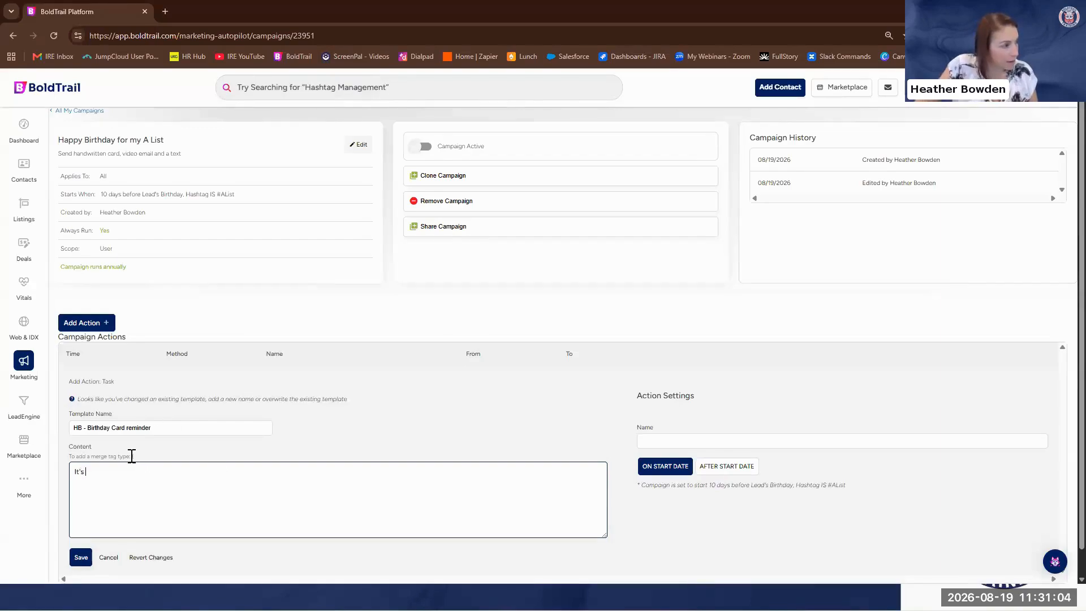
{"action": "double_click", "coordinate": [132, 456]}
{"action": "left_click", "coordinate": [129, 467]}
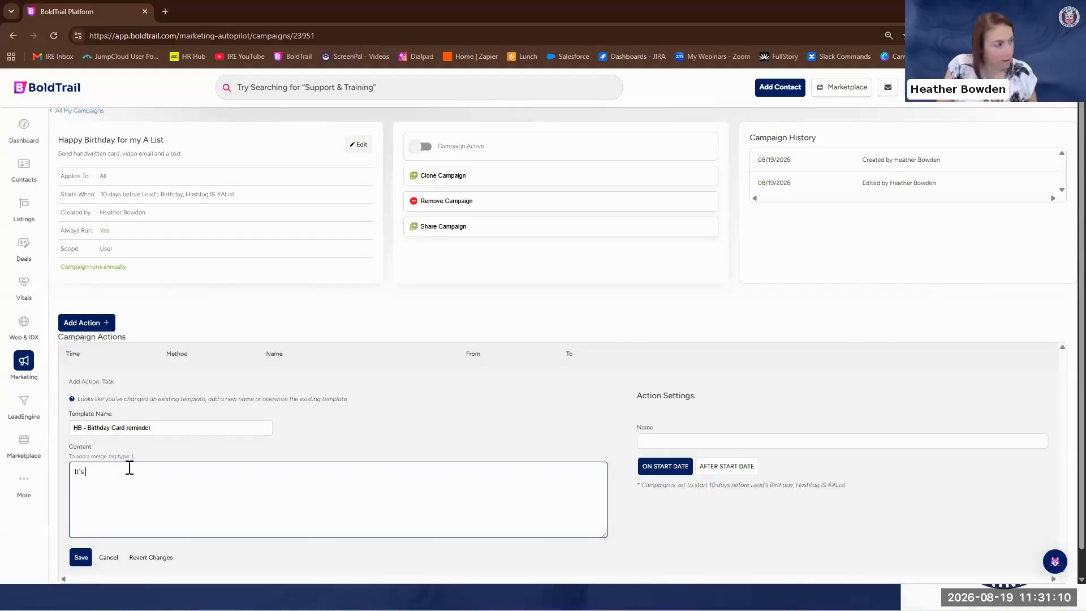
{"action": "type", "text": "{"}
{"action": "scroll", "coordinate": [201, 365], "scroll_direction": "down", "scroll_amount": 2}
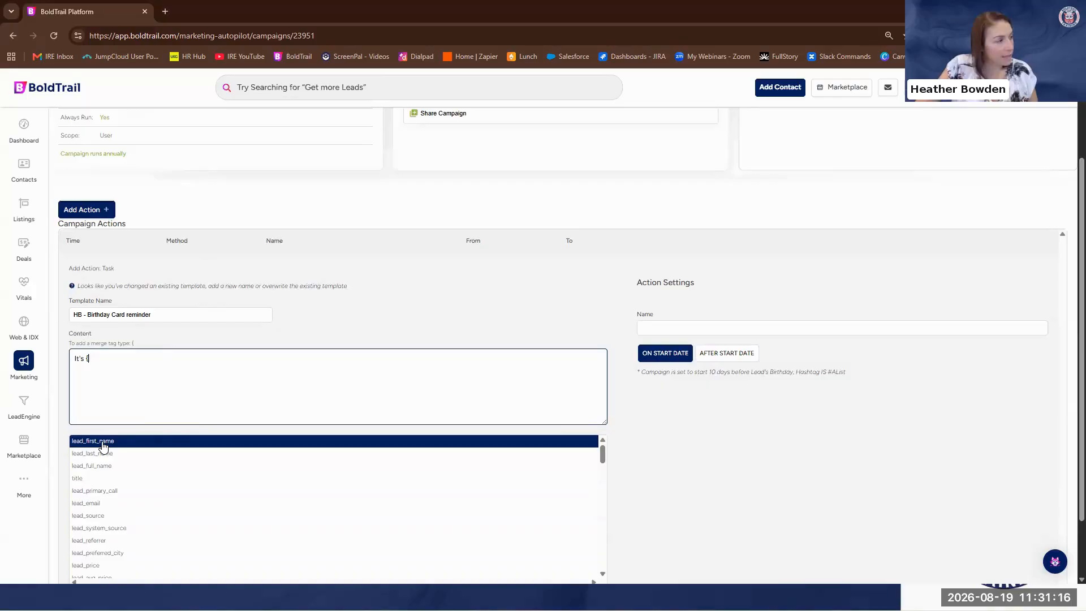
{"action": "left_click", "coordinate": [121, 465]}
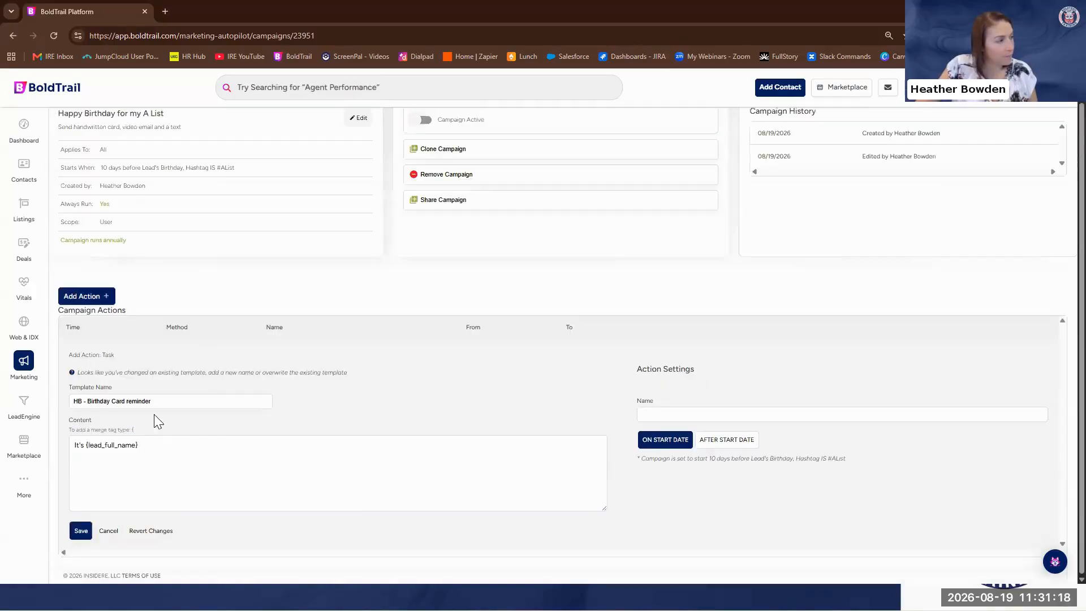
Continue the task content with "birthday in 10 days, write their card and send it to", correcting the misspelled word
{"action": "left_click", "coordinate": [159, 443]}
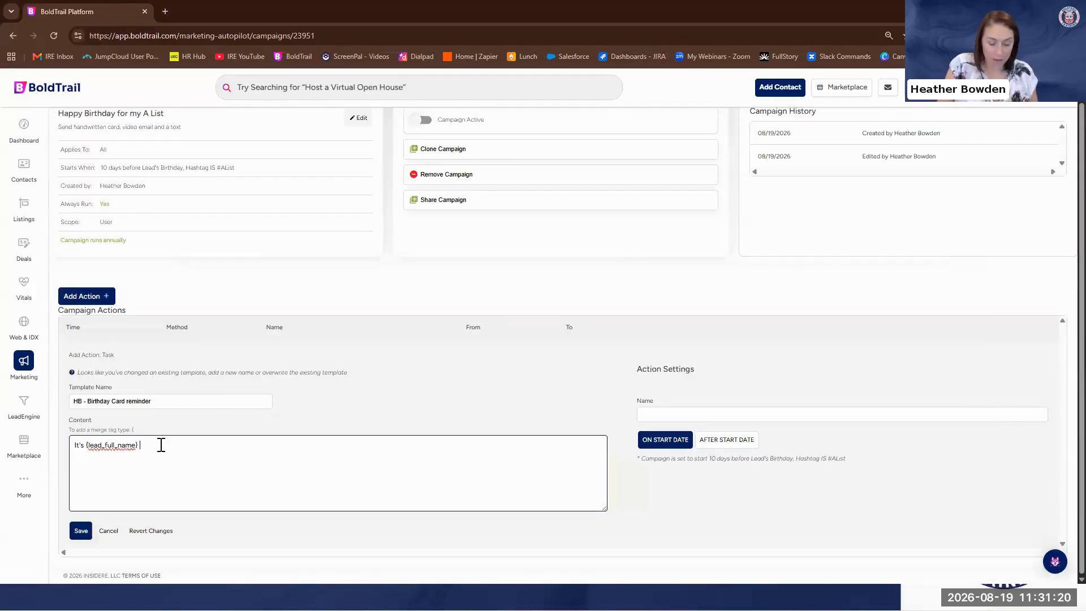
{"action": "type", "text": "day"}
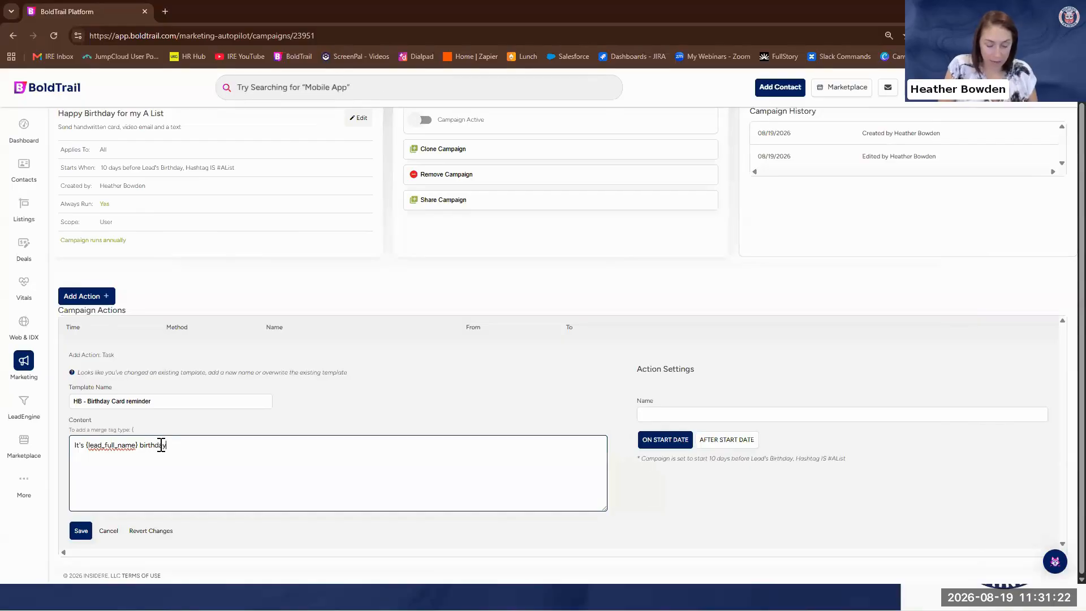
{"action": "type", "text": " in 10 day"}
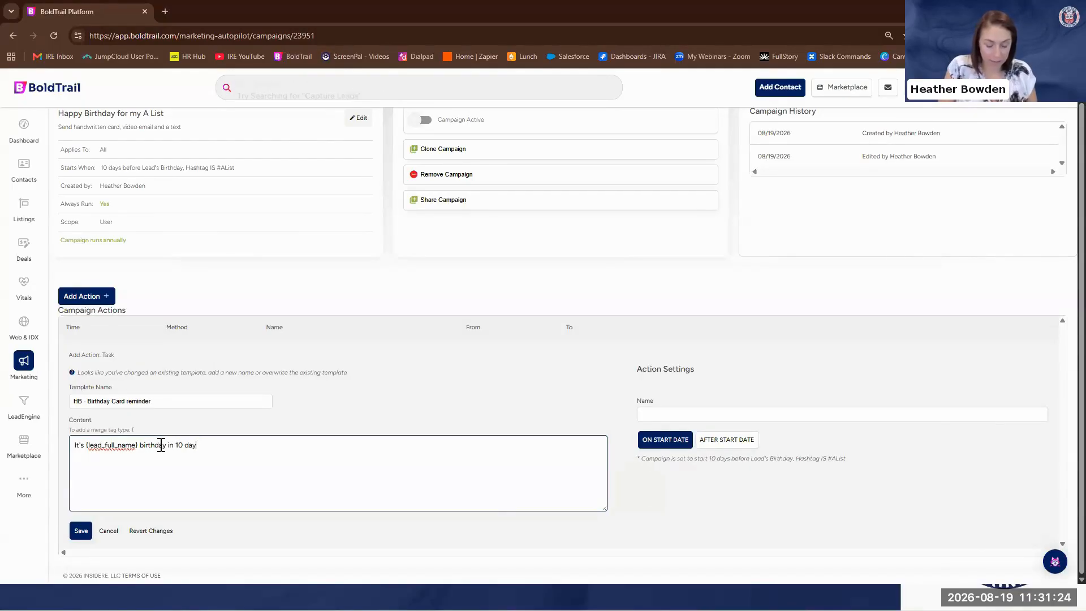
{"action": "type", "text": "s, wirte their card and send it to"}
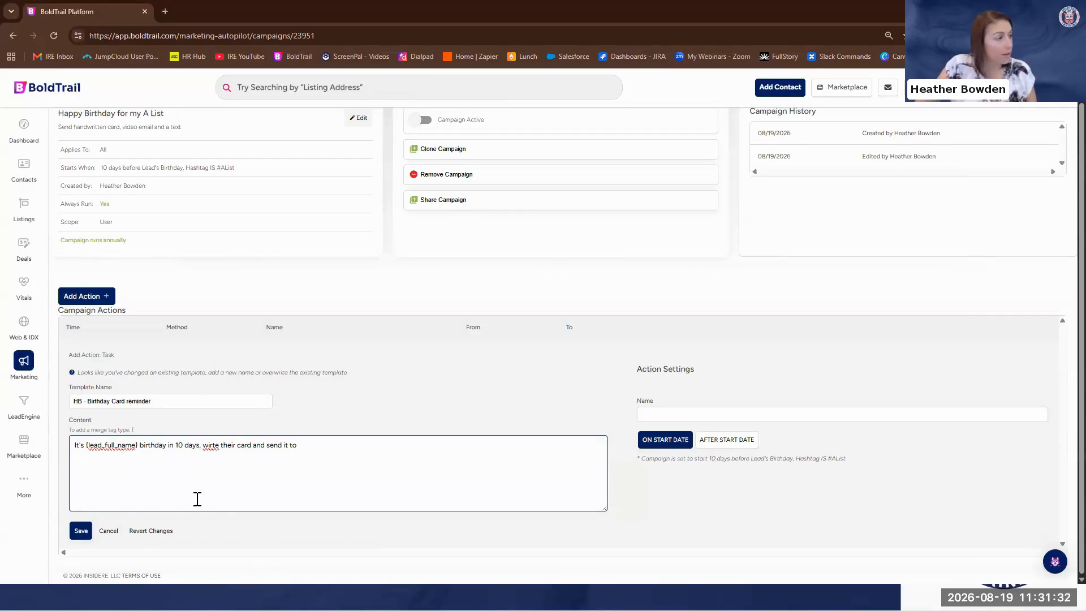
{"action": "right_click", "coordinate": [213, 445]}
{"action": "left_click", "coordinate": [291, 150]}
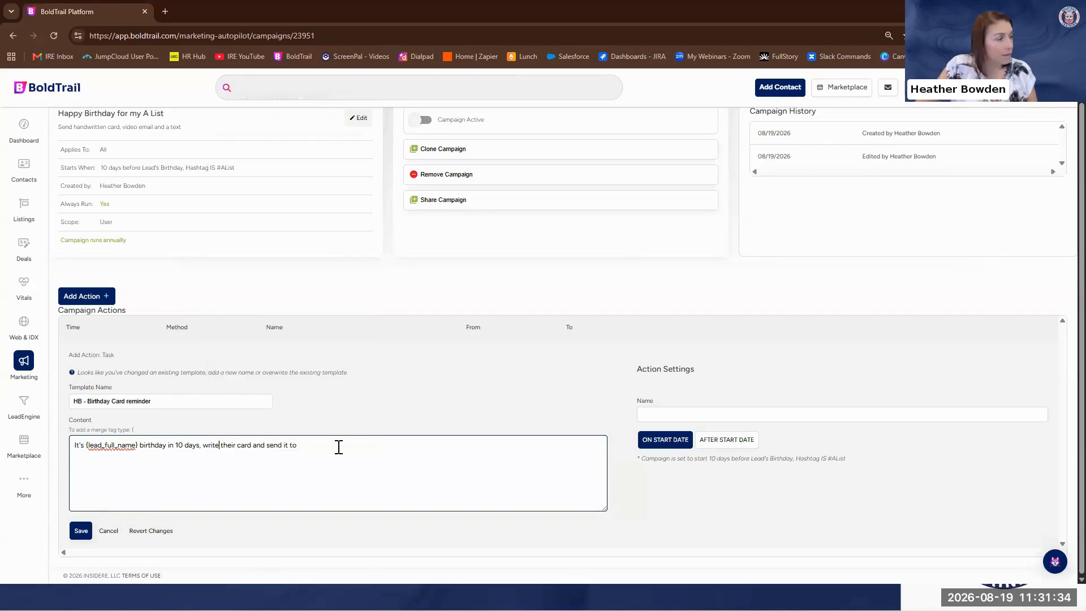
Insert the lead_address merge tag at the end of the task content
{"action": "left_click", "coordinate": [24, 500]}
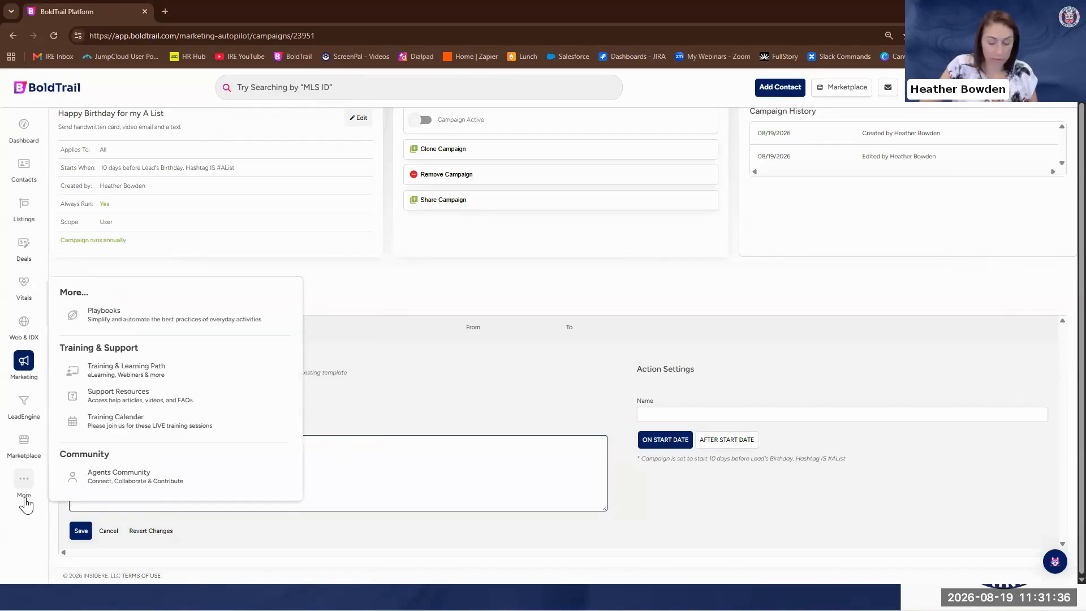
{"action": "type", "text": "{"}
{"action": "scroll", "coordinate": [300, 473], "scroll_direction": "down", "scroll_amount": 1}
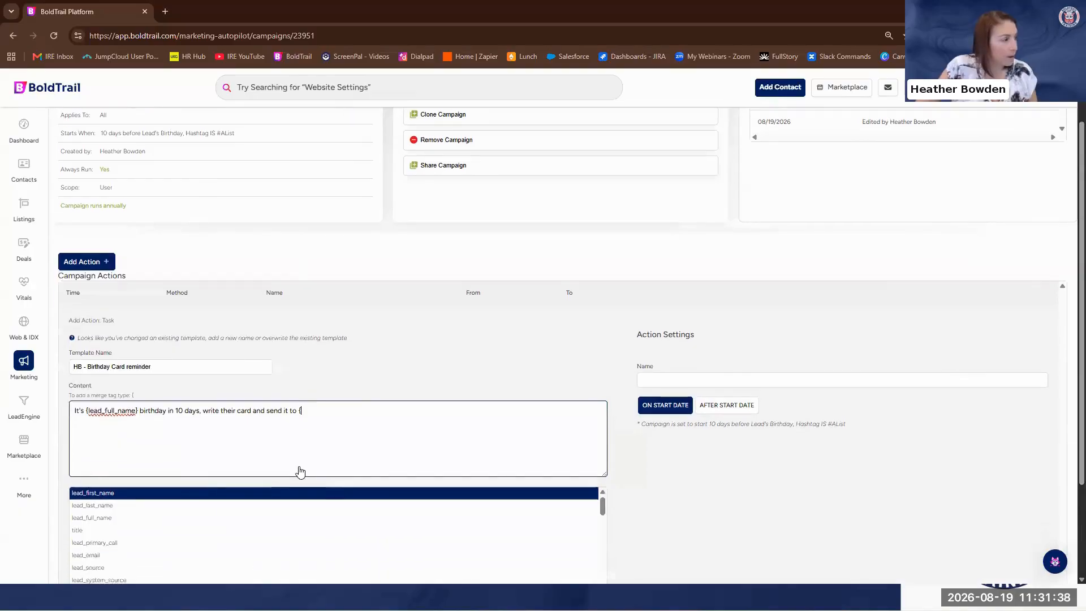
{"action": "scroll", "coordinate": [300, 472], "scroll_direction": "down", "scroll_amount": 2}
{"action": "scroll", "coordinate": [245, 436], "scroll_direction": "down", "scroll_amount": 3}
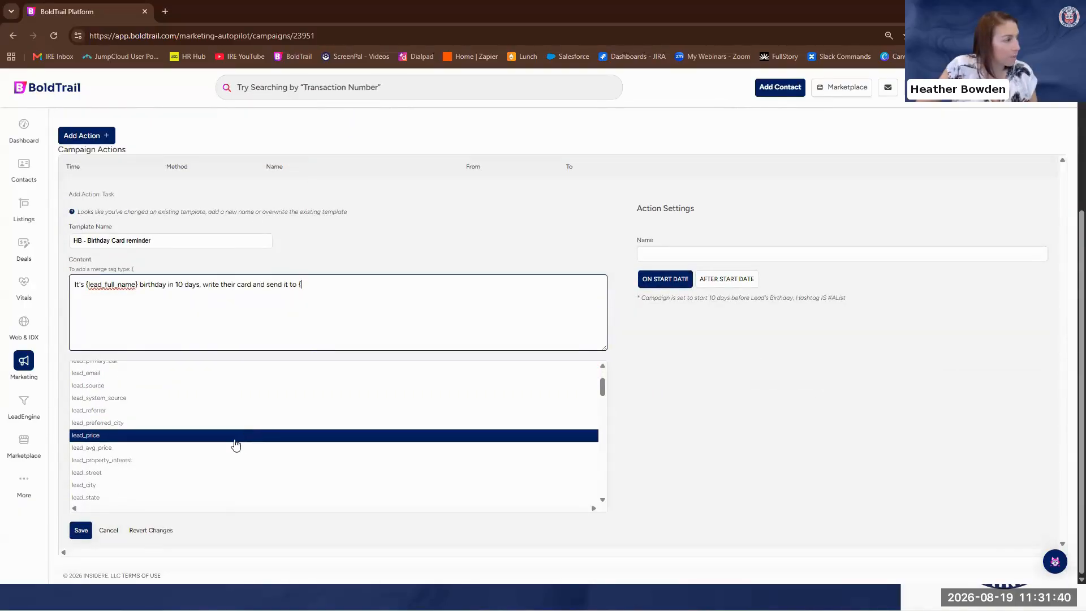
{"action": "scroll", "coordinate": [225, 471], "scroll_direction": "down", "scroll_amount": 1}
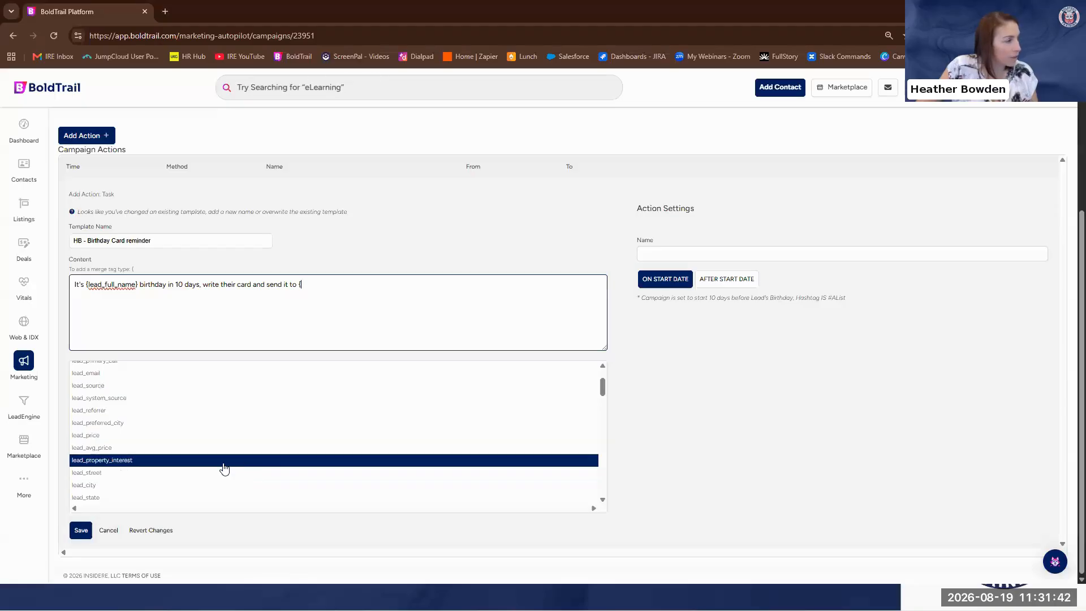
{"action": "scroll", "coordinate": [225, 469], "scroll_direction": "down", "scroll_amount": 3}
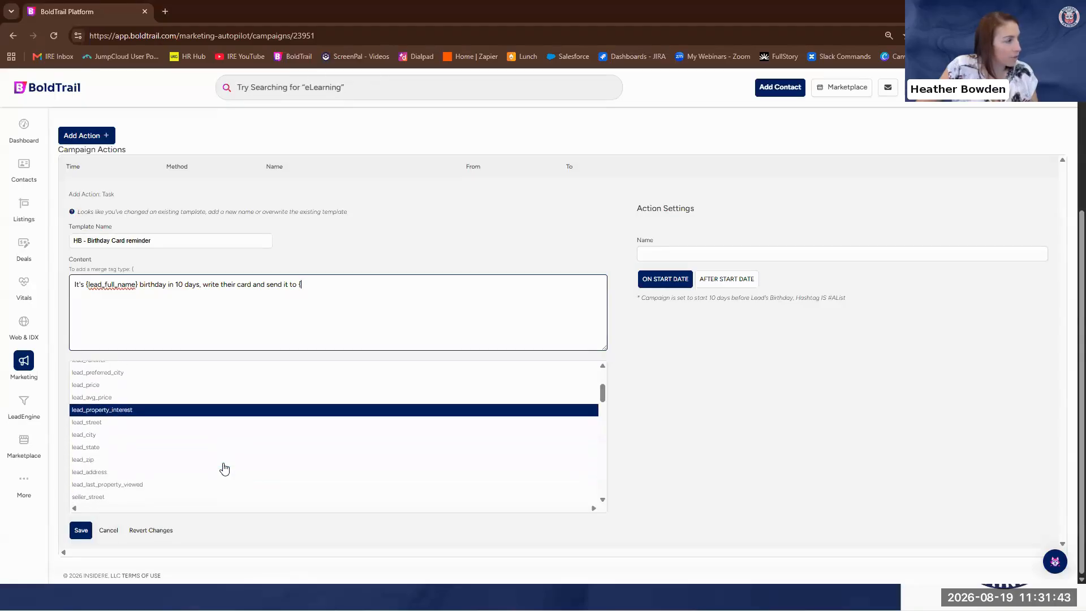
{"action": "left_click", "coordinate": [121, 467]}
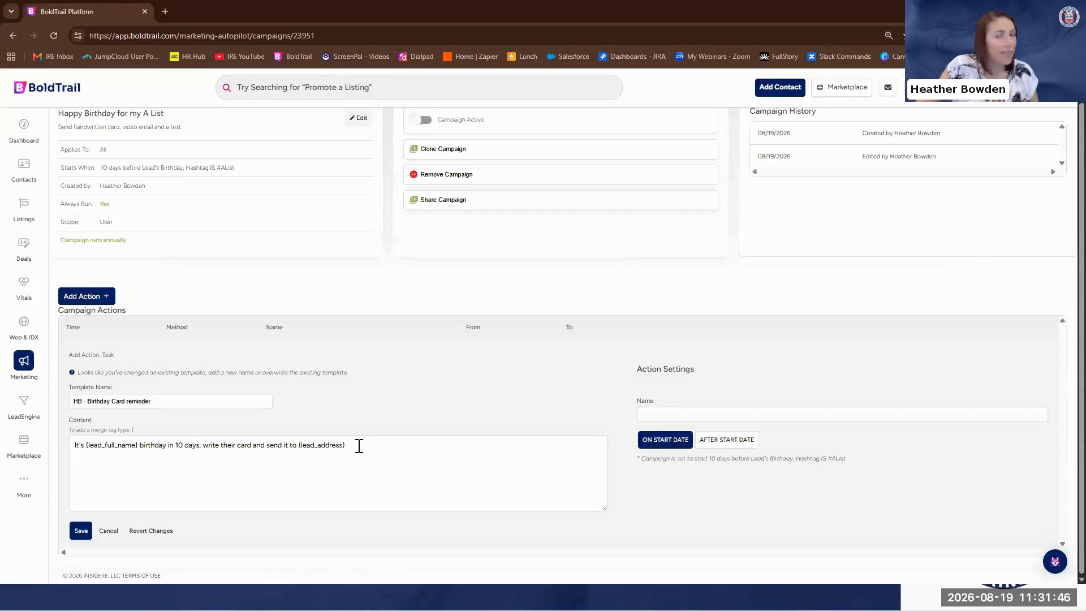
Add the possessive "'s" directly after the lead_full_name merge tag in the birthday card task content
{"action": "left_click", "coordinate": [359, 446]}
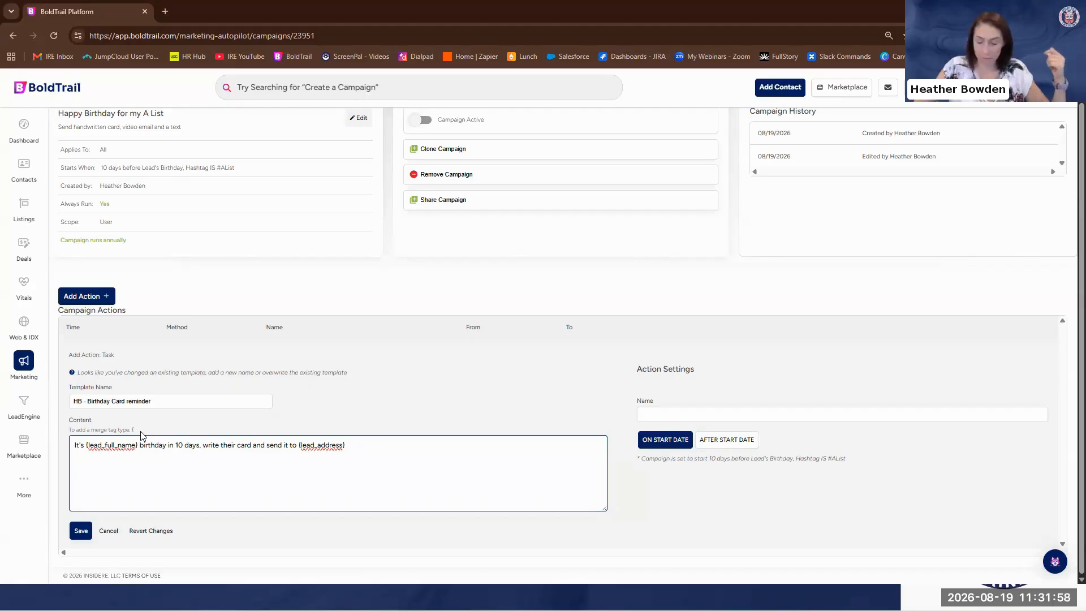
{"action": "type", "text": "'s"}
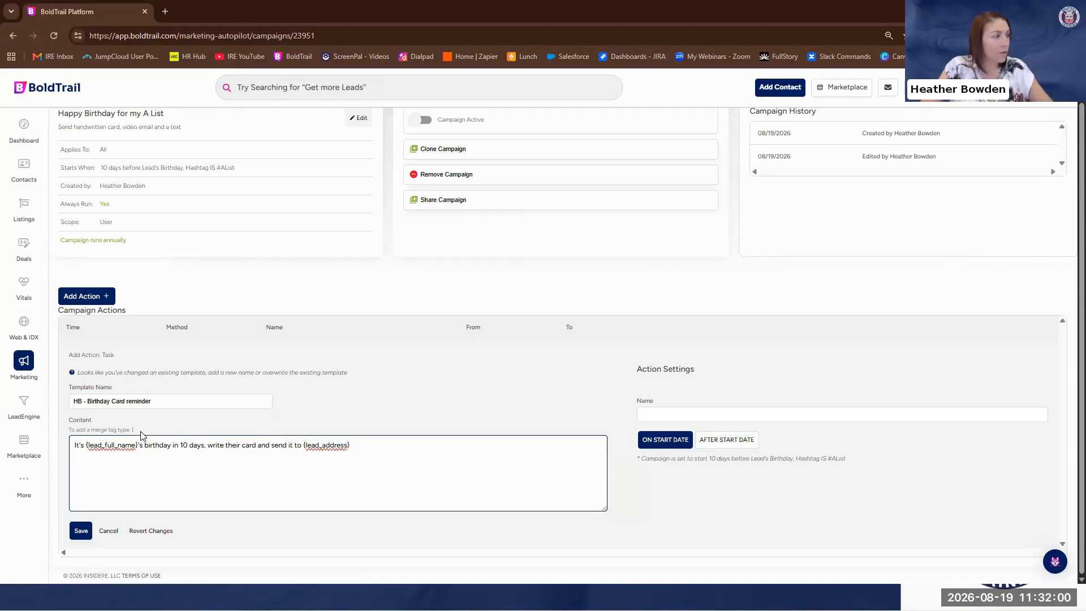
{"action": "left_click", "coordinate": [412, 448]}
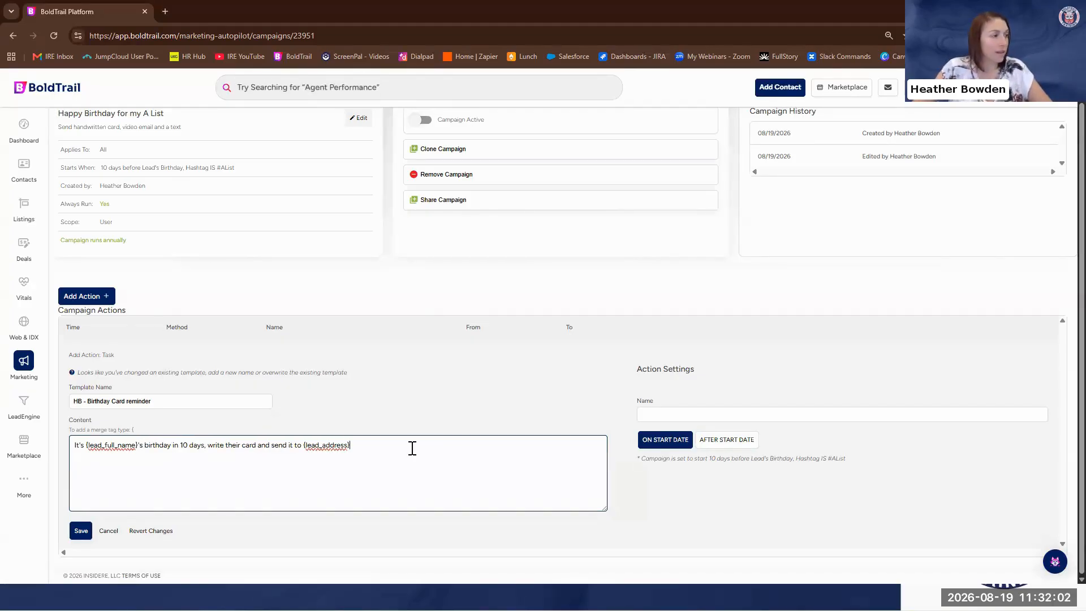
Name the task action "send card", schedule it on the start date, and save it
{"action": "left_click", "coordinate": [685, 414]}
{"action": "type", "text": "send card"}
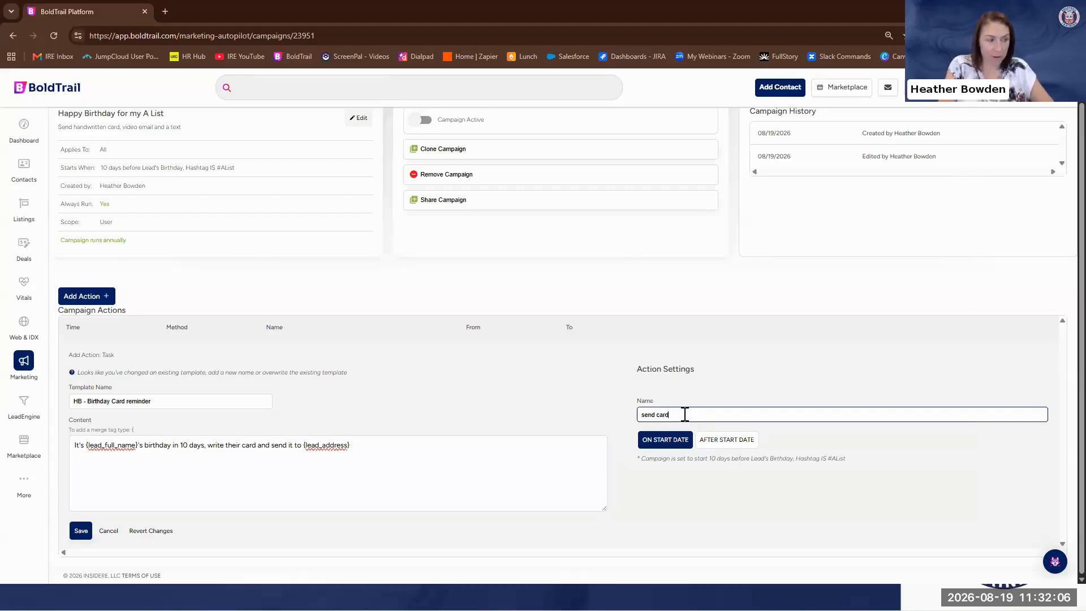
{"action": "left_click", "coordinate": [660, 444]}
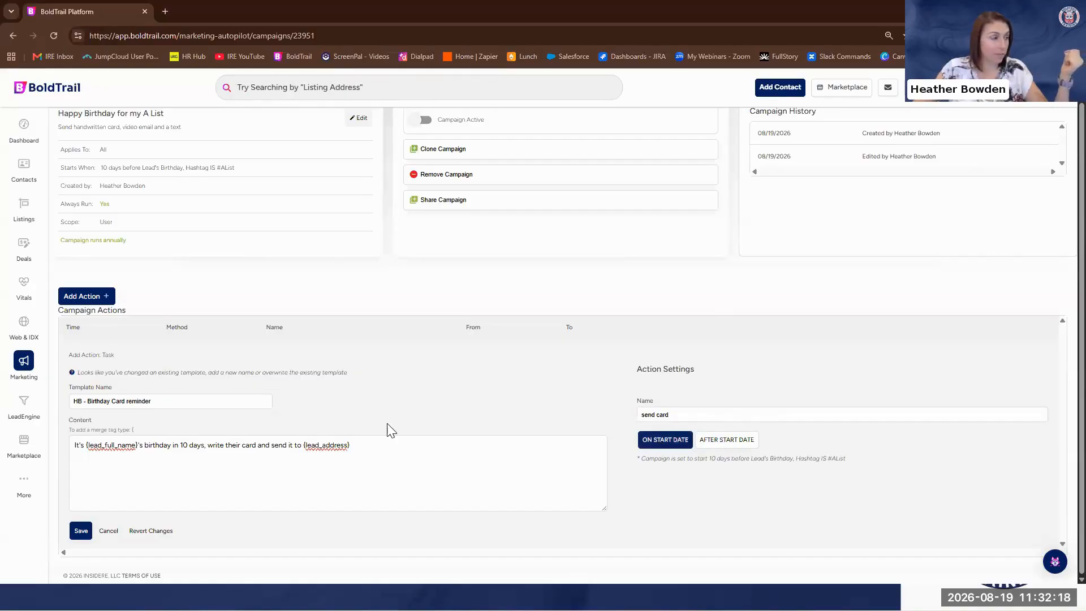
{"action": "left_click", "coordinate": [84, 531]}
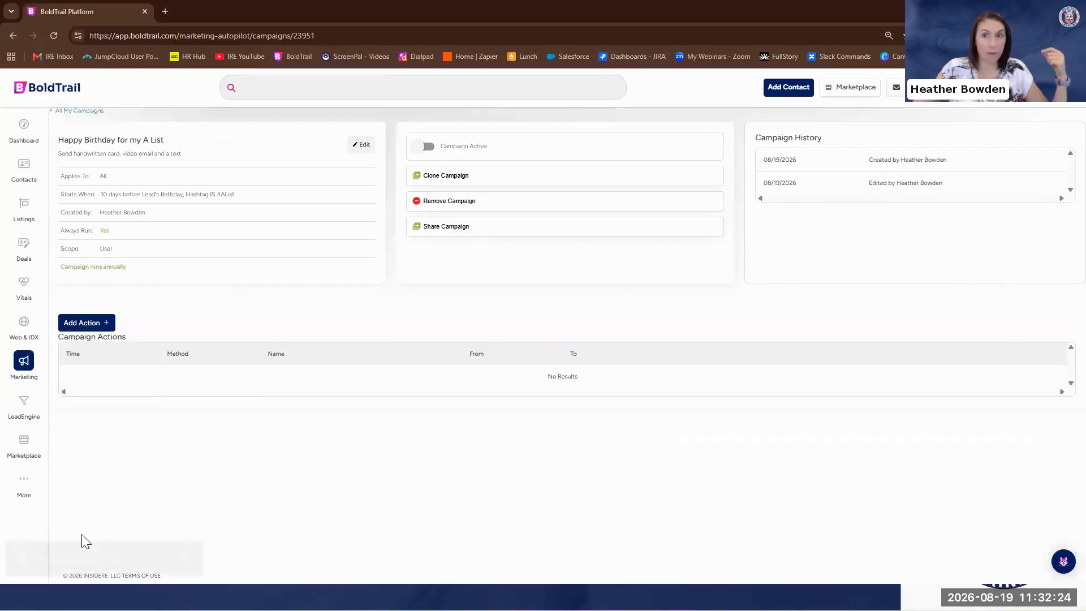
Add a Call action to the campaign with a new template named "HB - Birthday Call"
{"action": "left_click", "coordinate": [97, 328]}
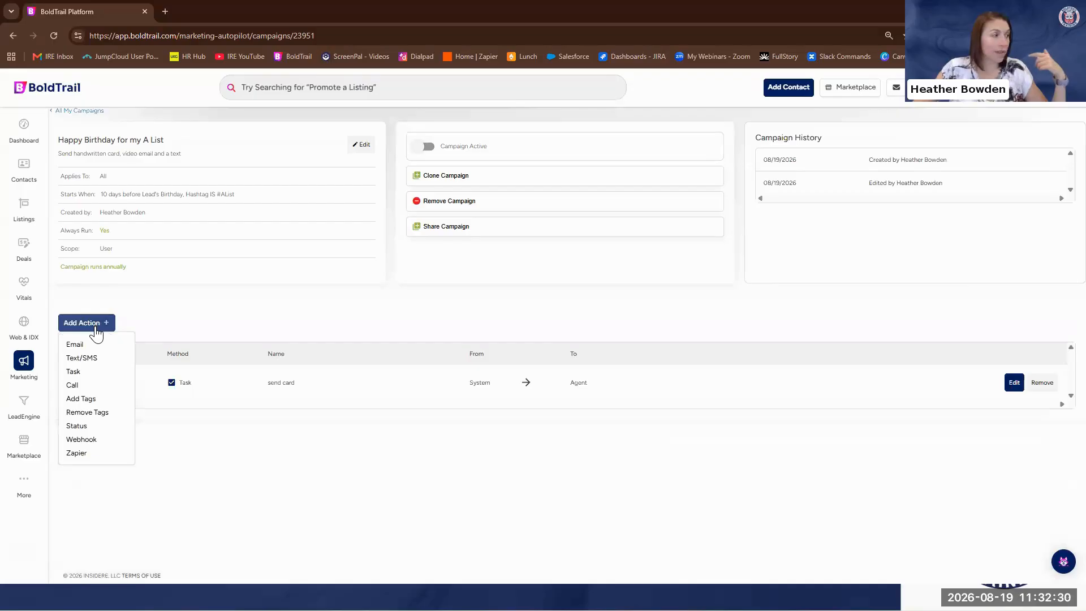
{"action": "left_click", "coordinate": [73, 386]}
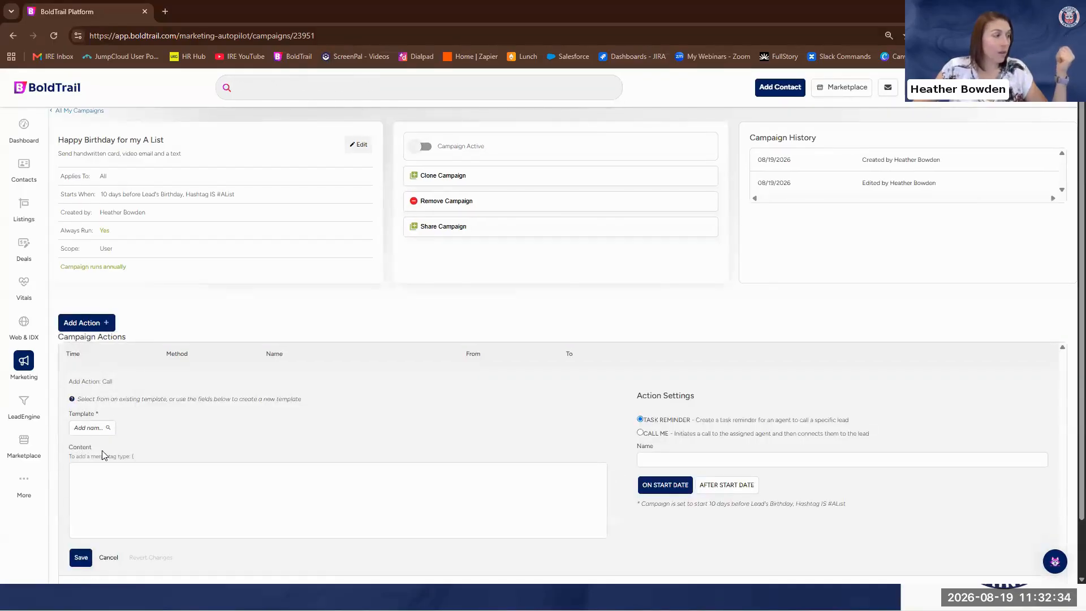
{"action": "left_click", "coordinate": [88, 427]}
{"action": "type", "text": "HB -"}
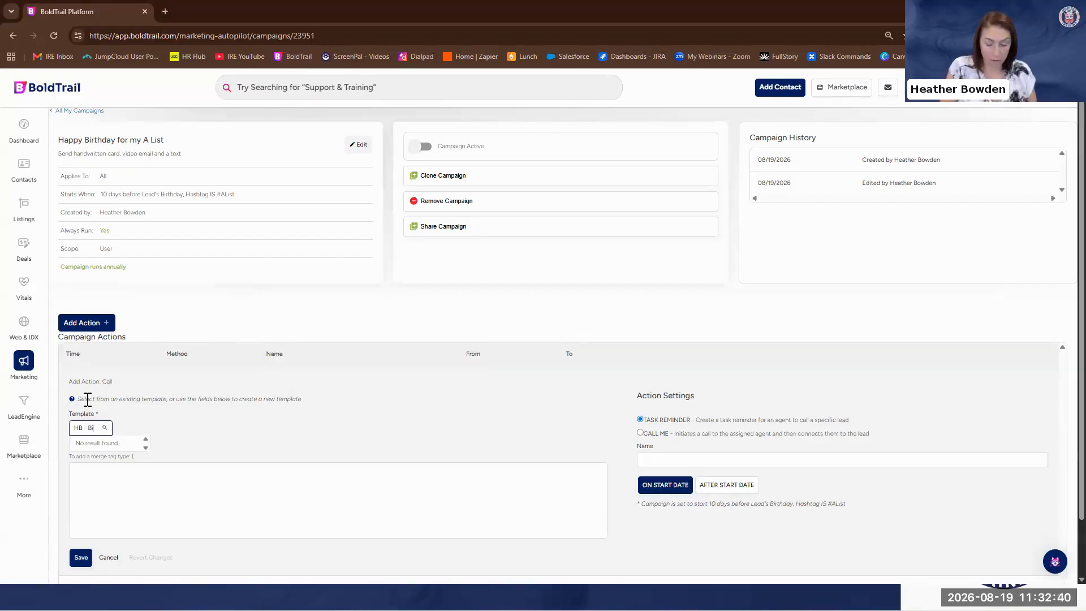
{"action": "type", "text": " Birthday Ca"}
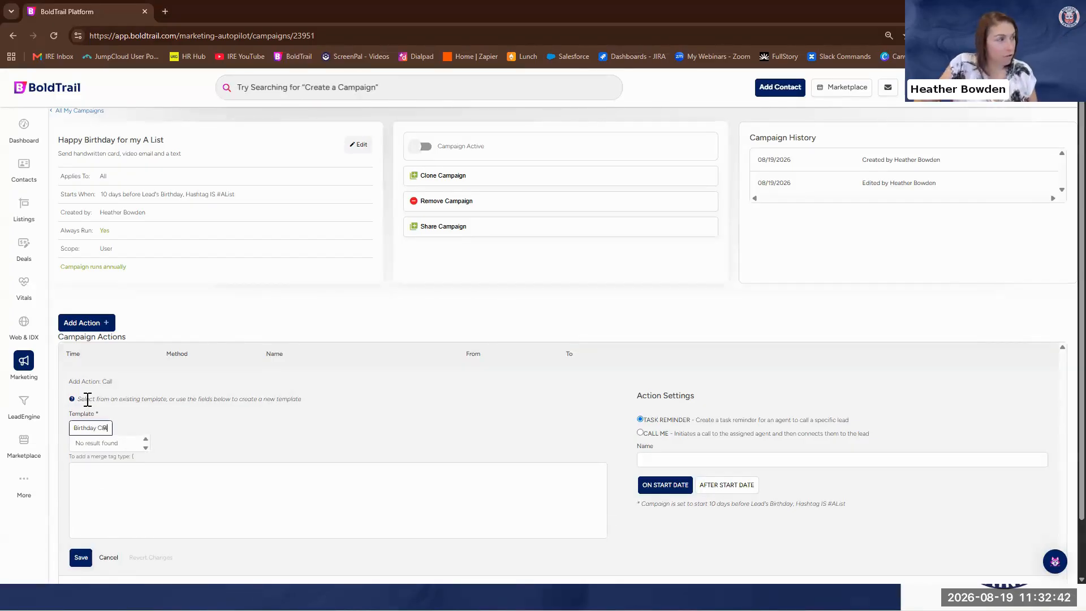
Begin the call content with "It's" followed by the lead_first_name merge tag
{"action": "left_click", "coordinate": [148, 486]}
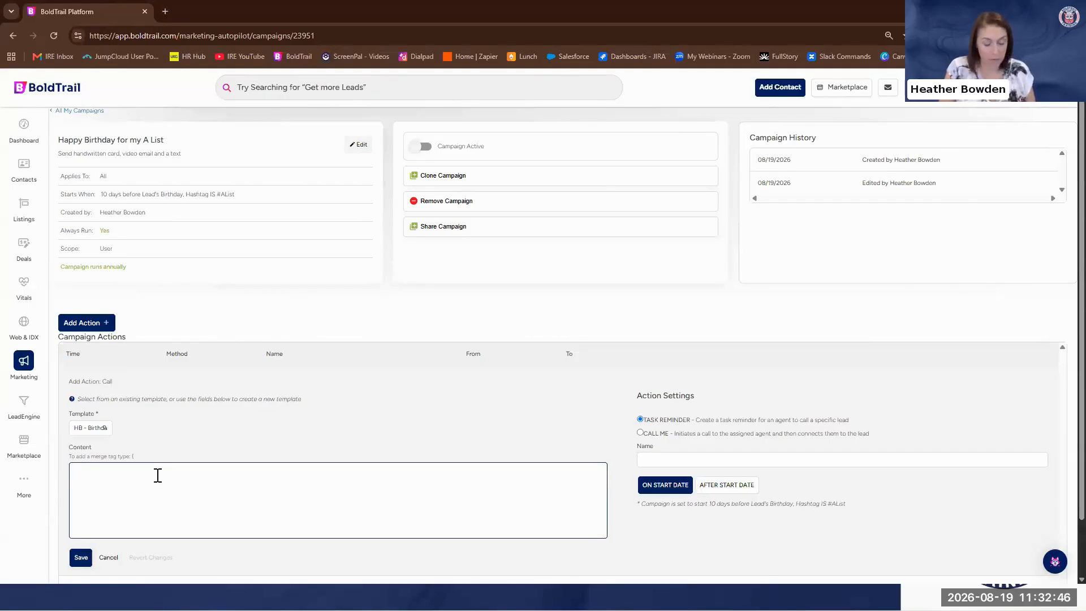
{"action": "type", "text": "It's"}
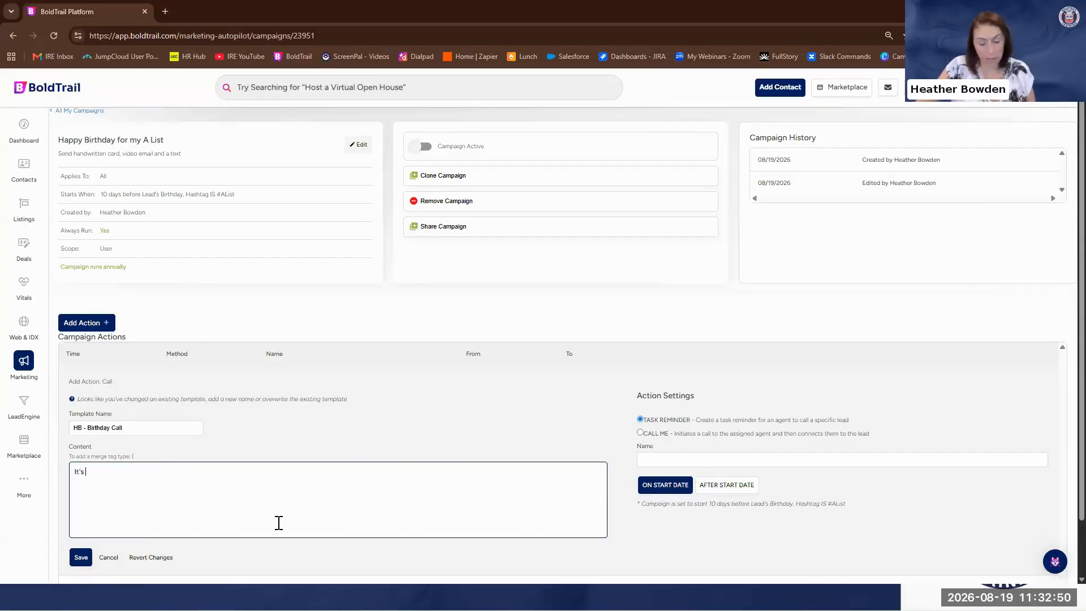
{"action": "type", "text": " {"}
{"action": "scroll", "coordinate": [165, 491], "scroll_direction": "down", "scroll_amount": 2}
{"action": "left_click", "coordinate": [167, 442]}
{"action": "key", "text": "Return"}
{"action": "left_click", "coordinate": [194, 410]}
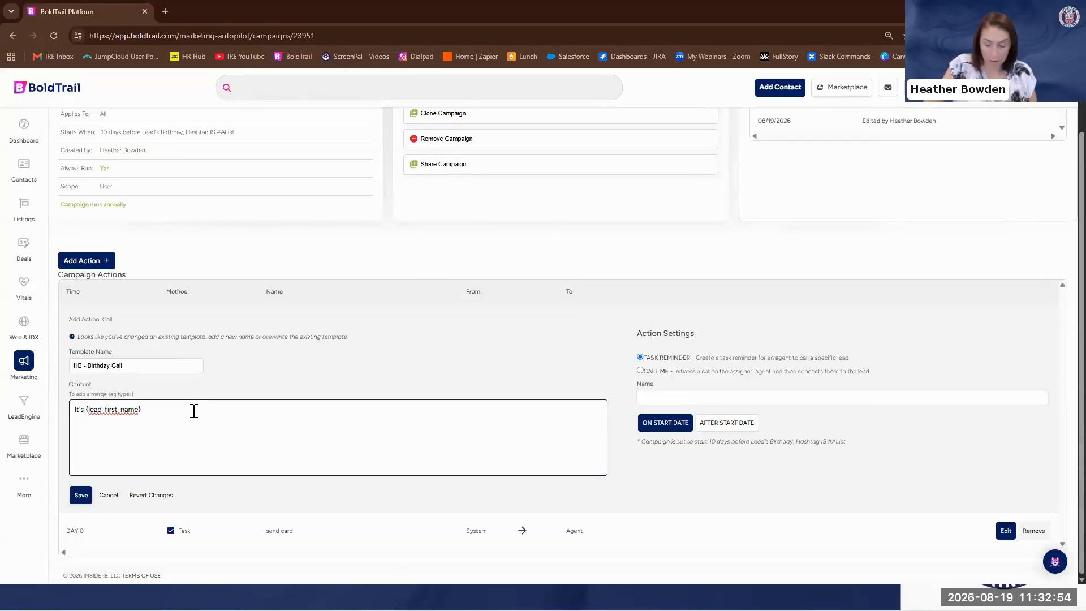
Continue the call content with "'s Birthday today, Call them at" followed by the lead_primary_call merge tag
{"action": "type", "text": "'s Birthday today. Call "}
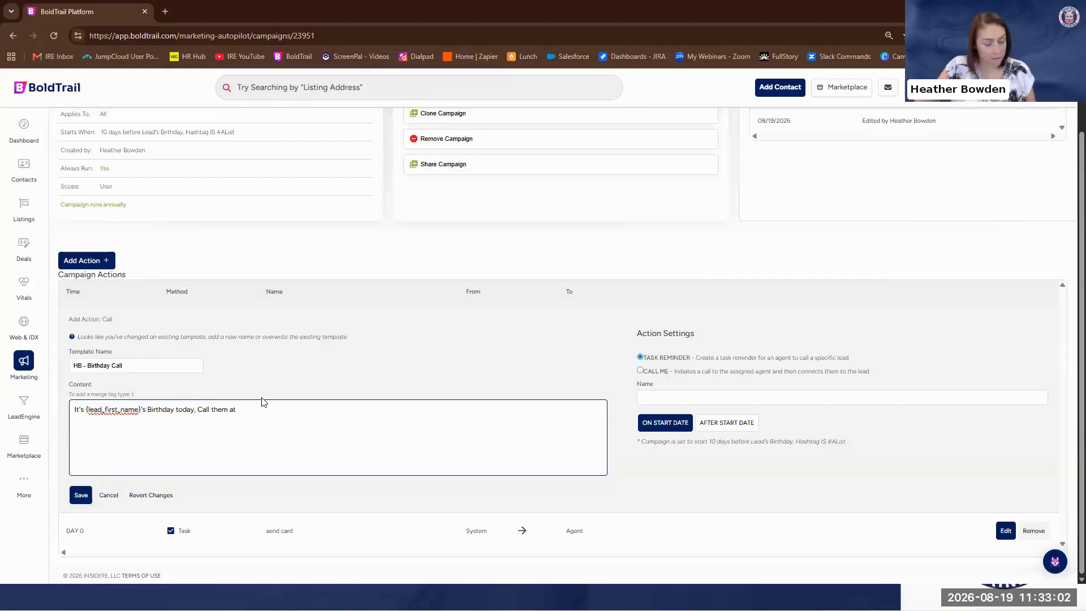
{"action": "type", "text": "them at {"}
{"action": "scroll", "coordinate": [287, 530], "scroll_direction": "down", "scroll_amount": 2}
{"action": "scroll", "coordinate": [284, 537], "scroll_direction": "up", "scroll_amount": 3}
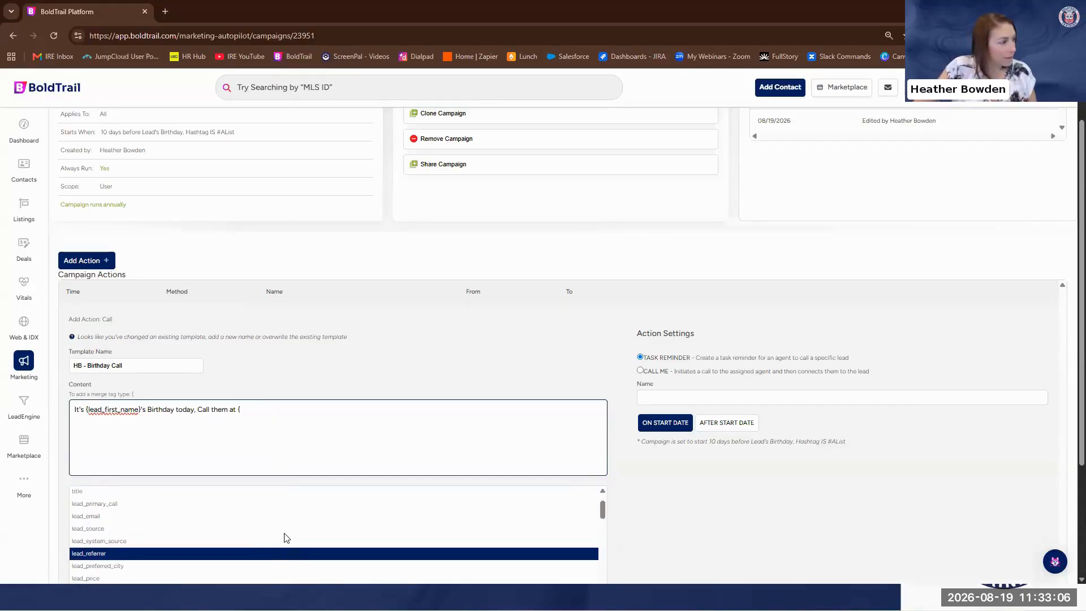
{"action": "left_click", "coordinate": [215, 542]}
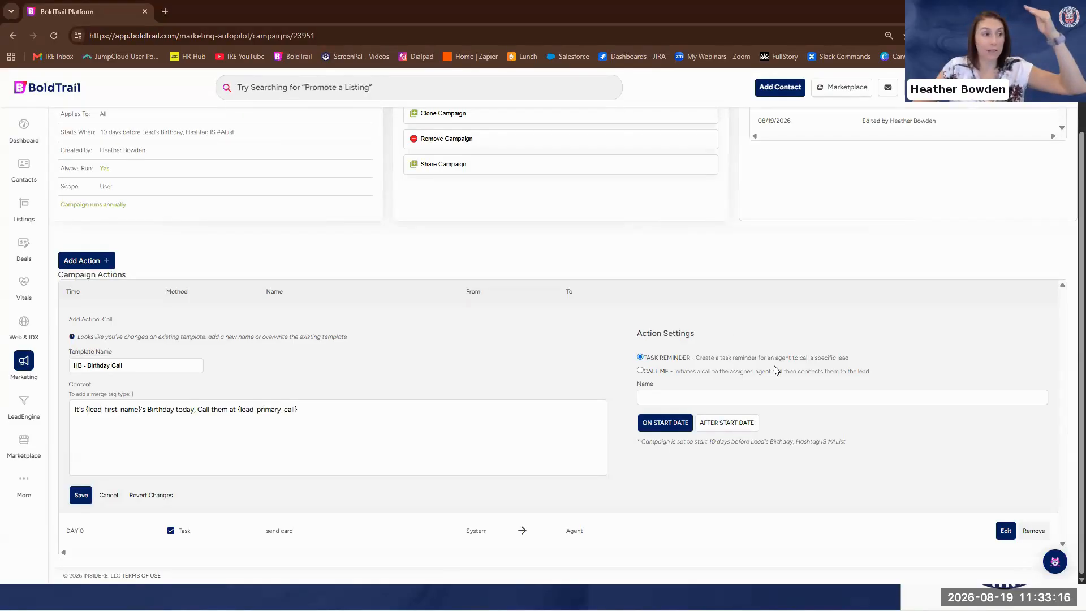
Set the call action as a Task Reminder scheduled 10 days after the start date
{"action": "left_click", "coordinate": [641, 372]}
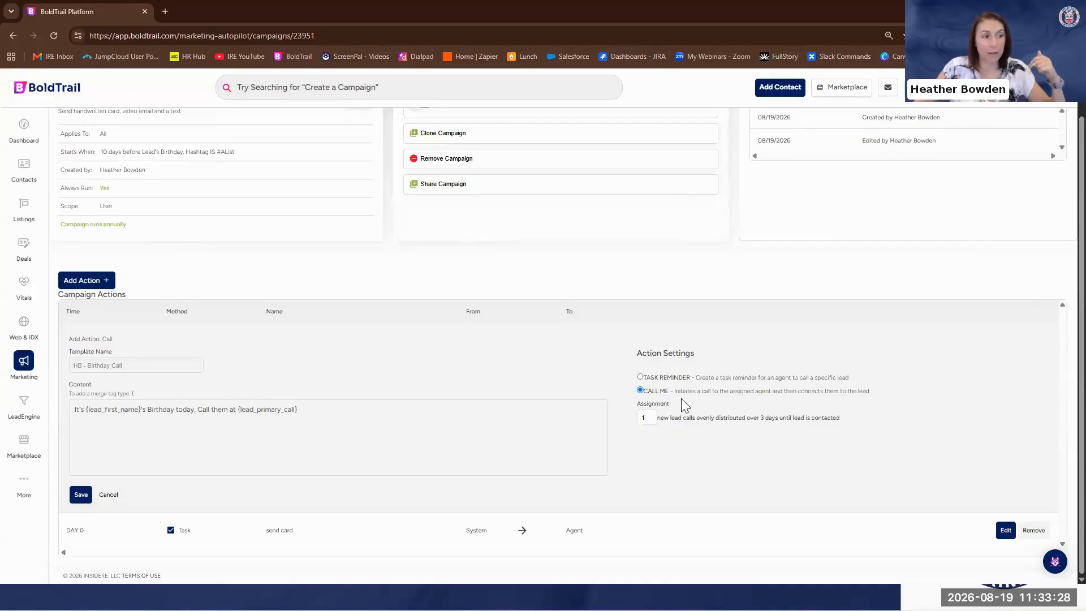
{"action": "left_click", "coordinate": [640, 377]}
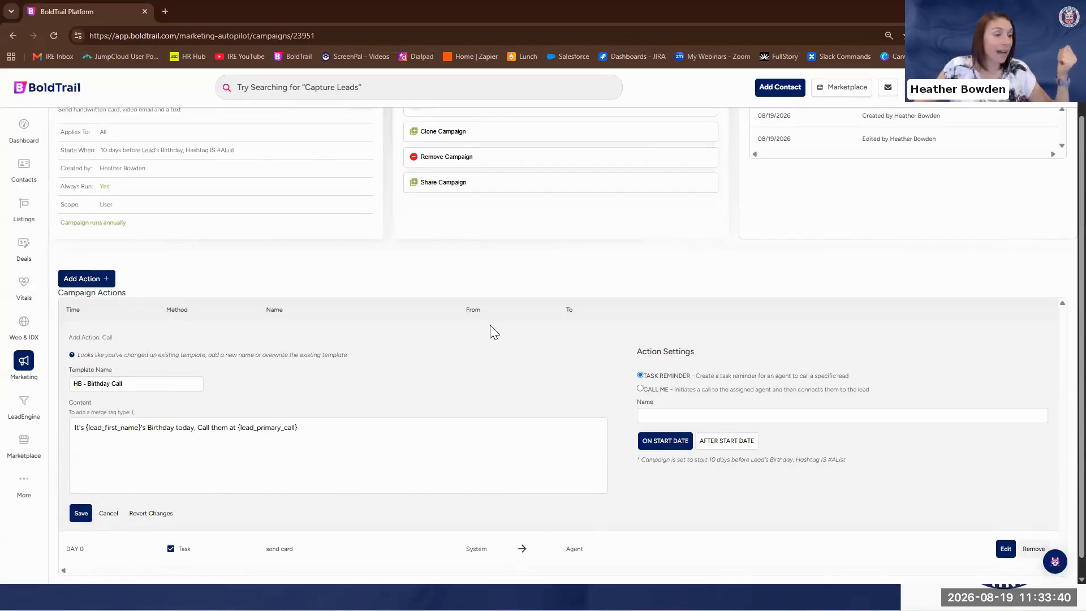
{"action": "scroll", "coordinate": [490, 325], "scroll_direction": "down", "scroll_amount": 1}
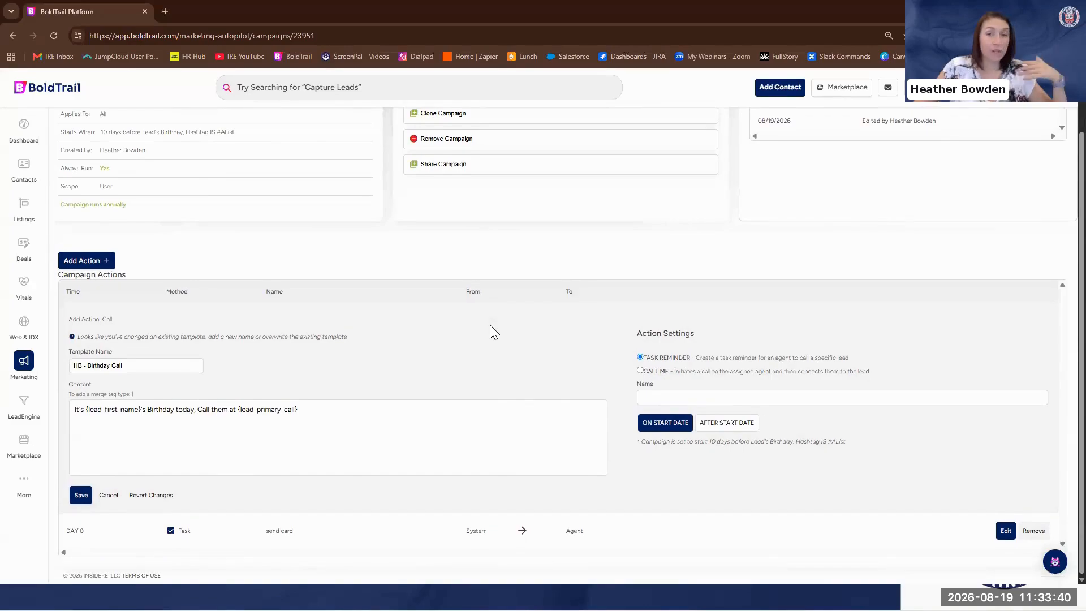
{"action": "left_click", "coordinate": [731, 428]}
{"action": "double_click", "coordinate": [788, 422]}
{"action": "type", "text": "10"}
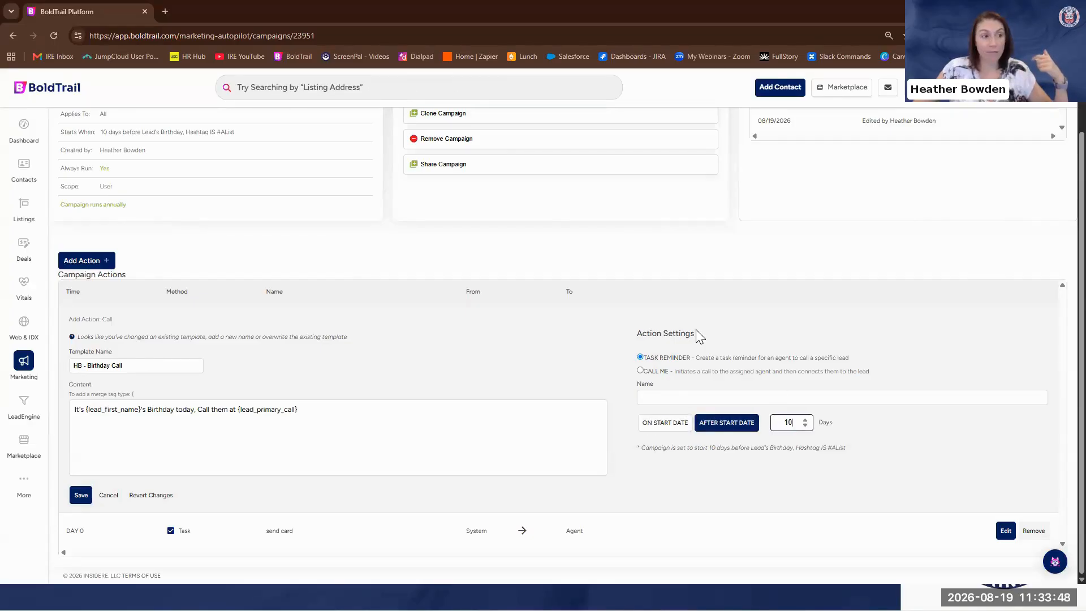
{"action": "left_click", "coordinate": [946, 455]}
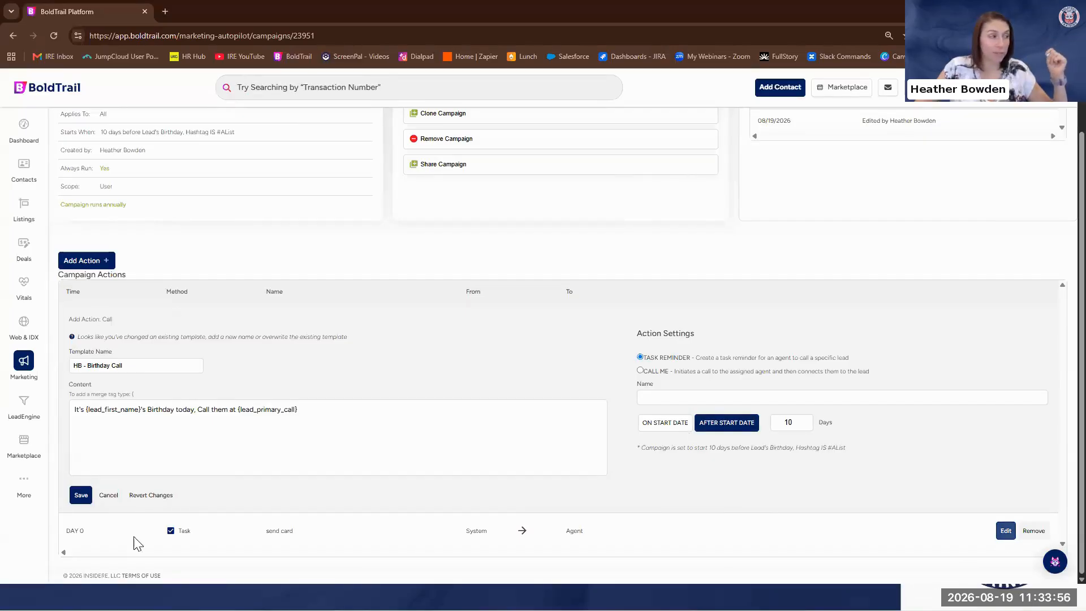
Name the call action "Birthday Phone Call" and save it to the campaign
{"action": "left_click", "coordinate": [82, 498]}
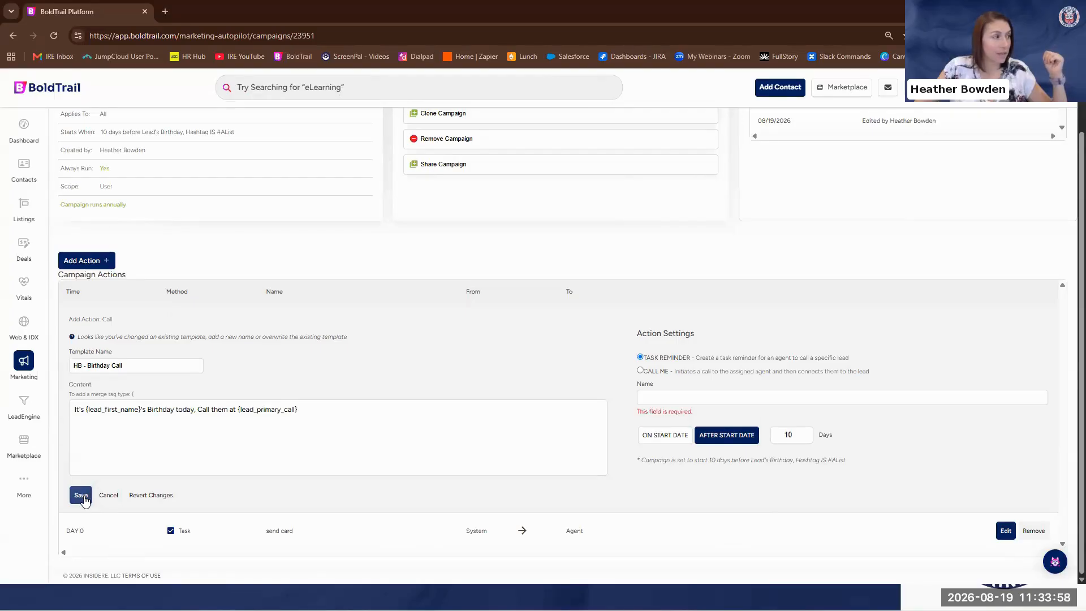
{"action": "left_click", "coordinate": [672, 397]}
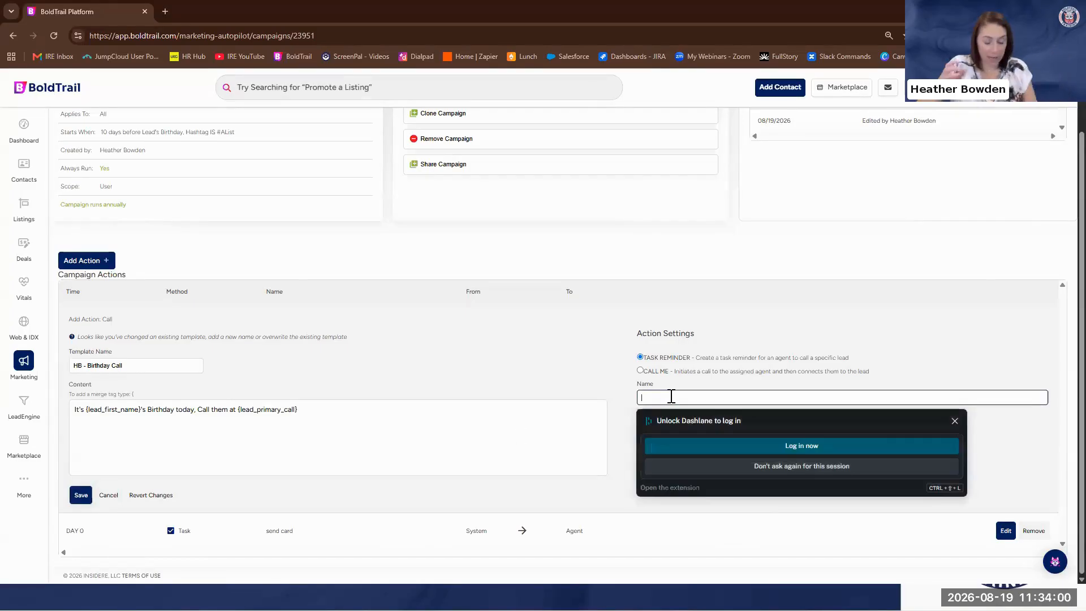
{"action": "type", "text": "ca"}
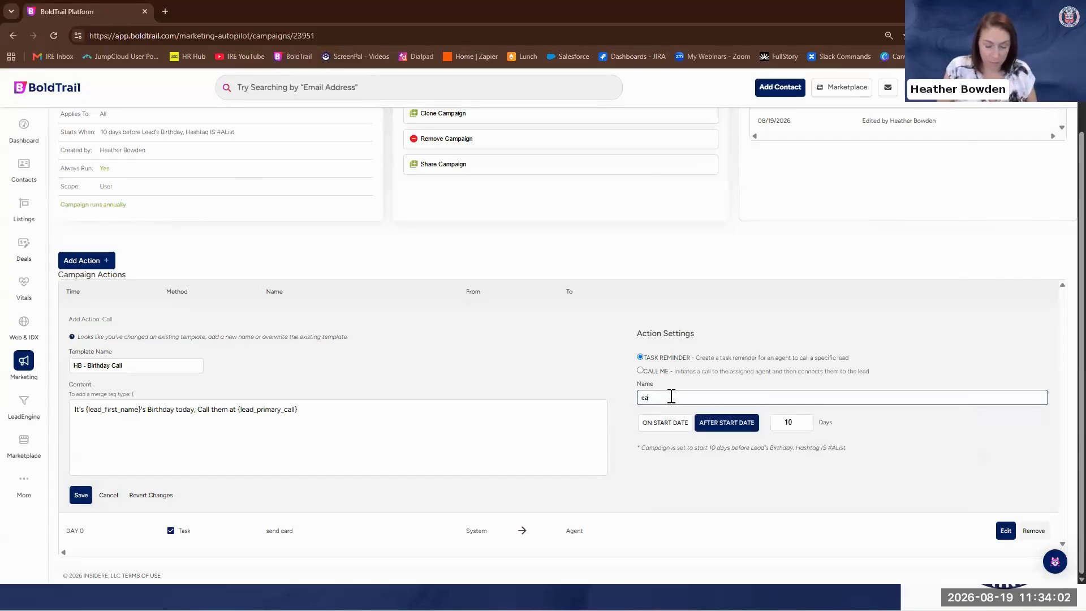
{"action": "type", "text": "rth"}
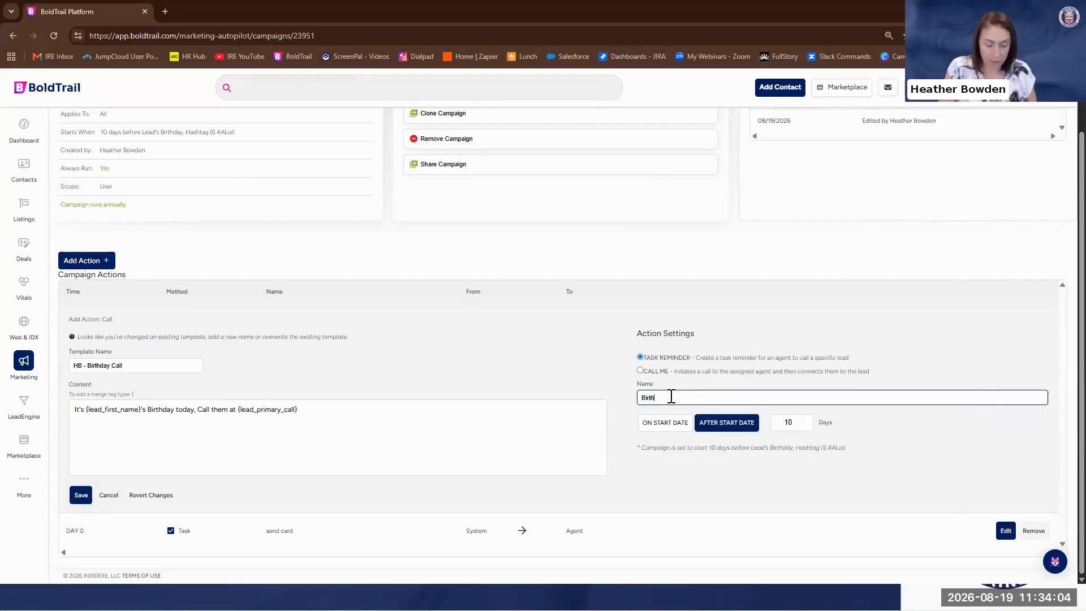
{"action": "type", "text": "day Phone Call"}
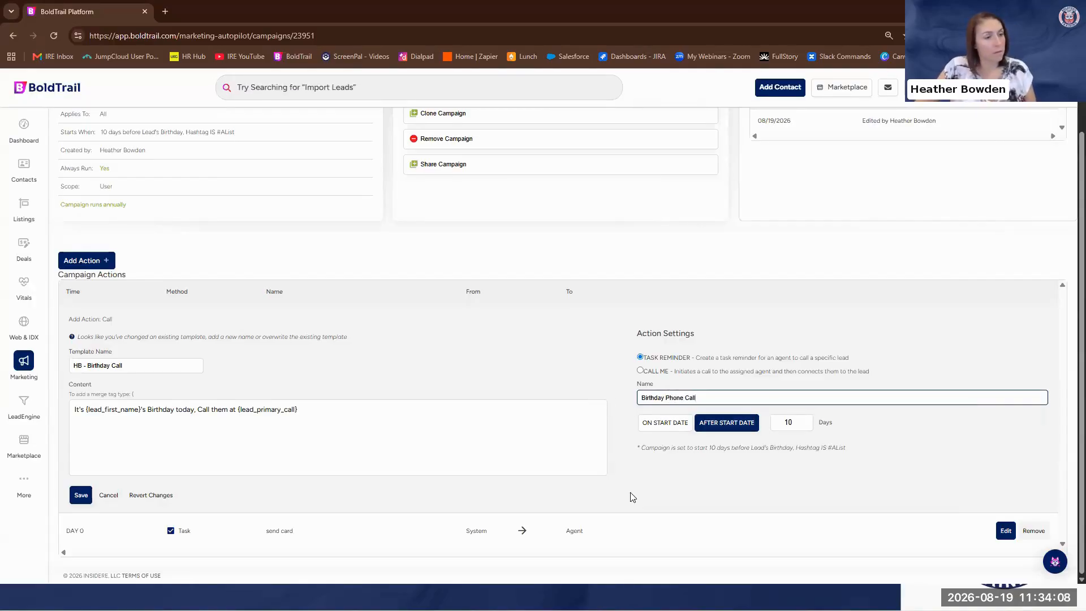
{"action": "left_click", "coordinate": [86, 496]}
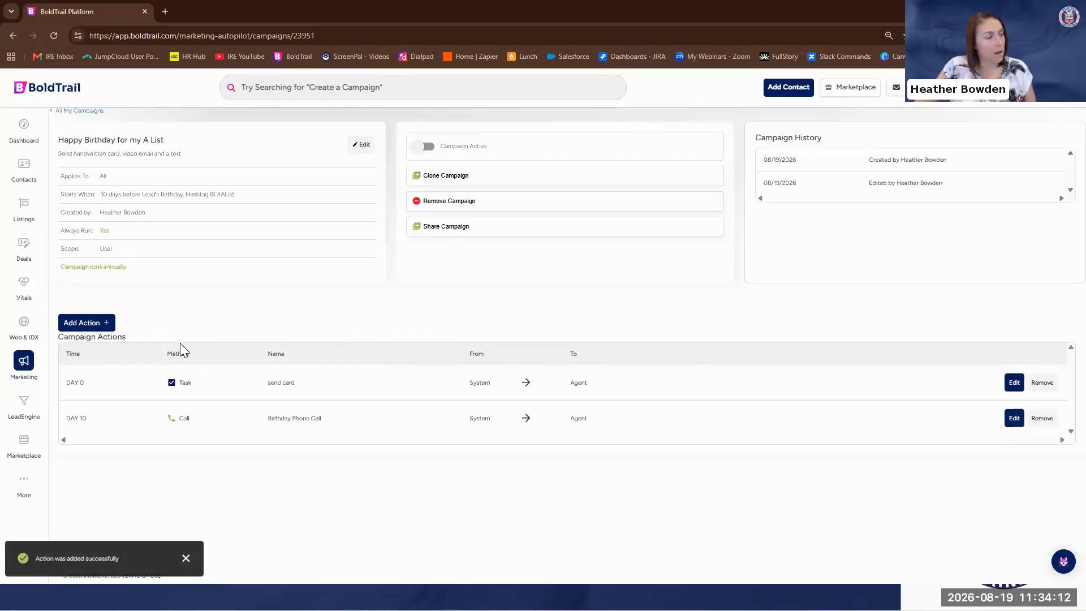
{"action": "left_click", "coordinate": [83, 325]}
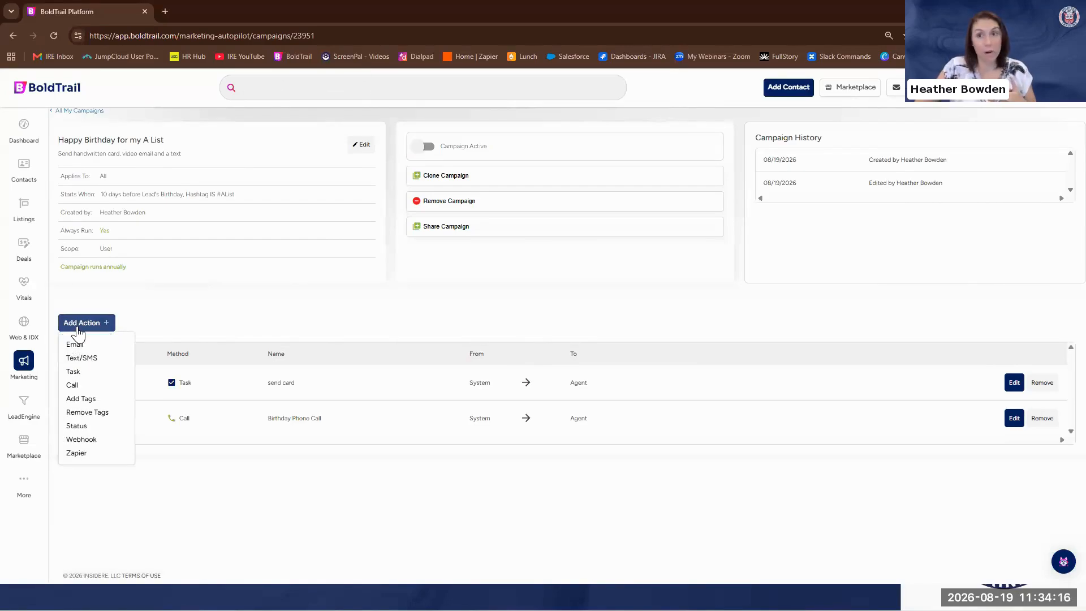
{"action": "left_click", "coordinate": [90, 372]}
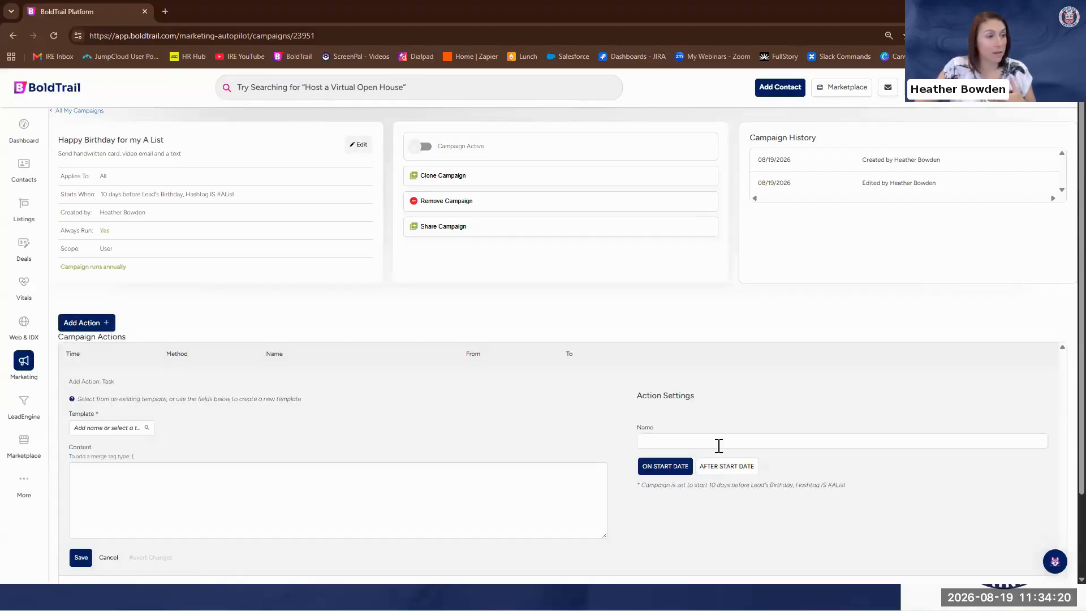
{"action": "left_click", "coordinate": [727, 467]}
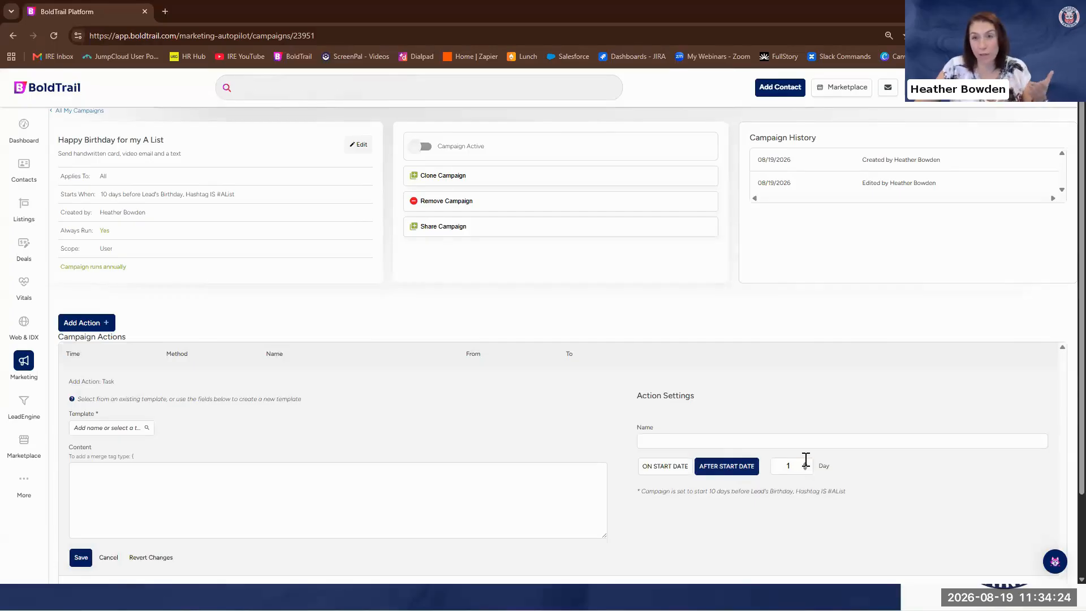
{"action": "double_click", "coordinate": [790, 466]}
{"action": "type", "text": "6"}
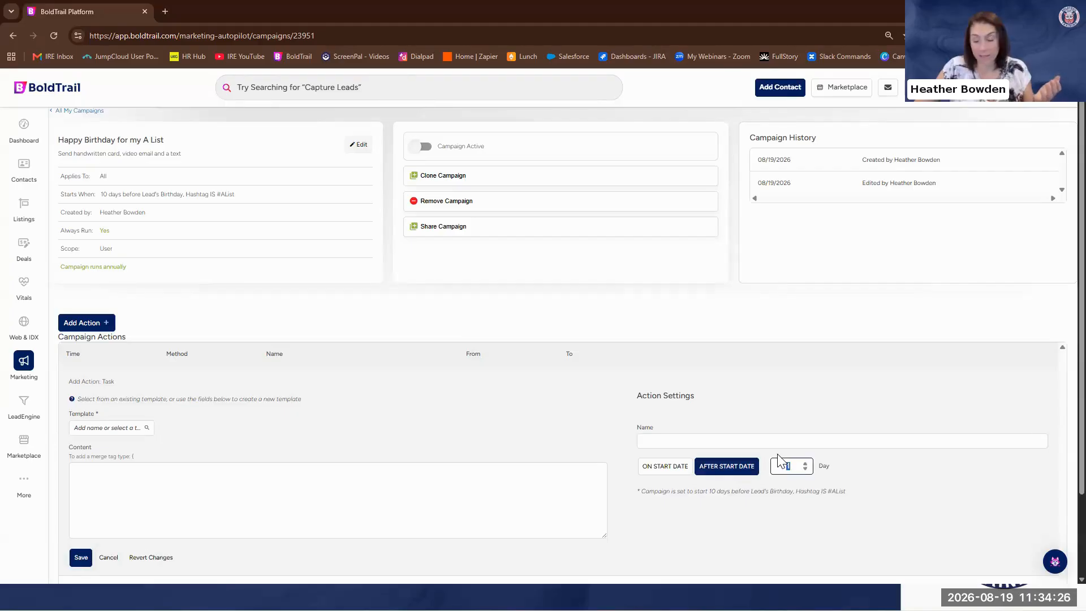
{"action": "left_click", "coordinate": [843, 531]}
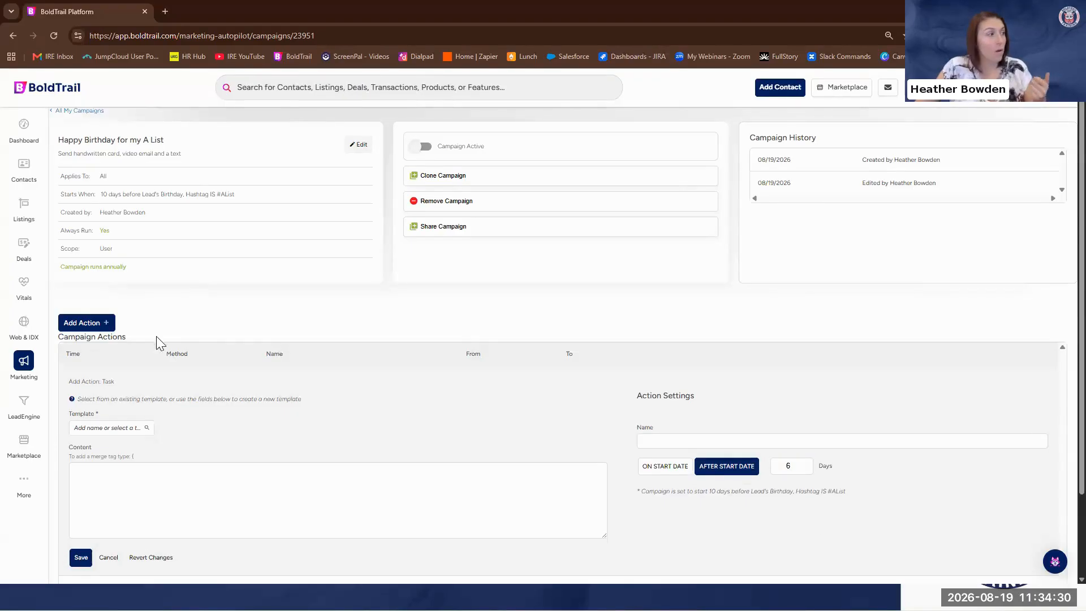
{"action": "left_click", "coordinate": [109, 559]}
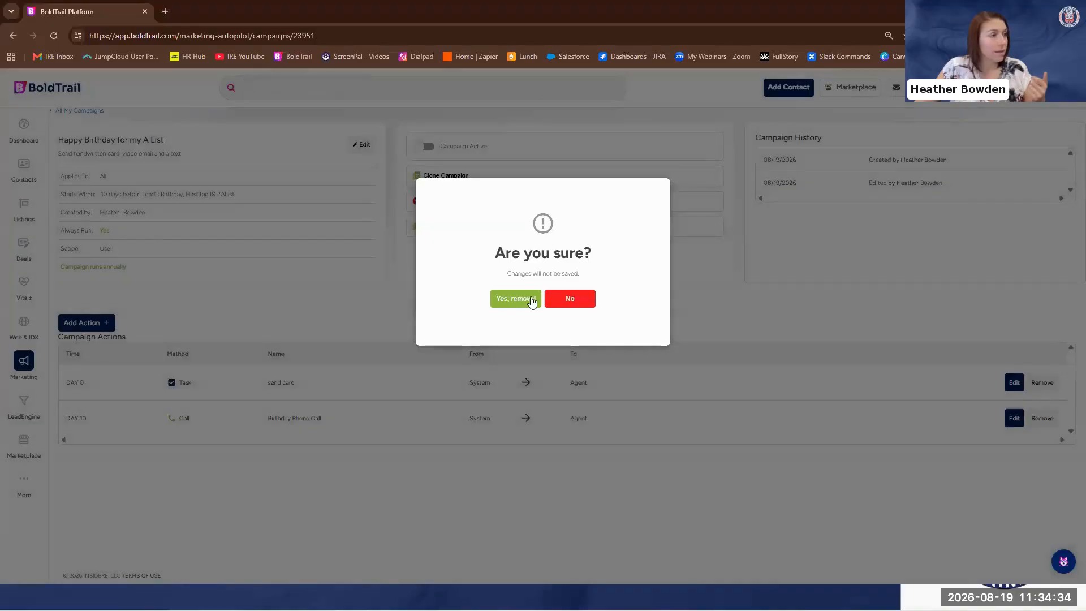
{"action": "left_click", "coordinate": [518, 299]}
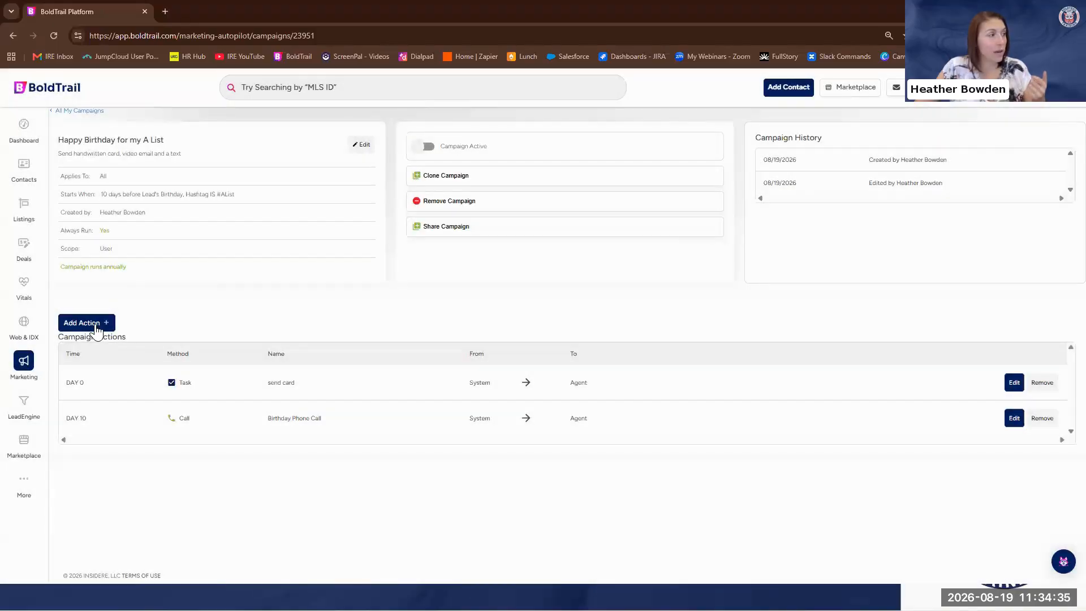
Add an email action to the campaign and suppress the Dashlane login prompt for this session
{"action": "left_click", "coordinate": [92, 327]}
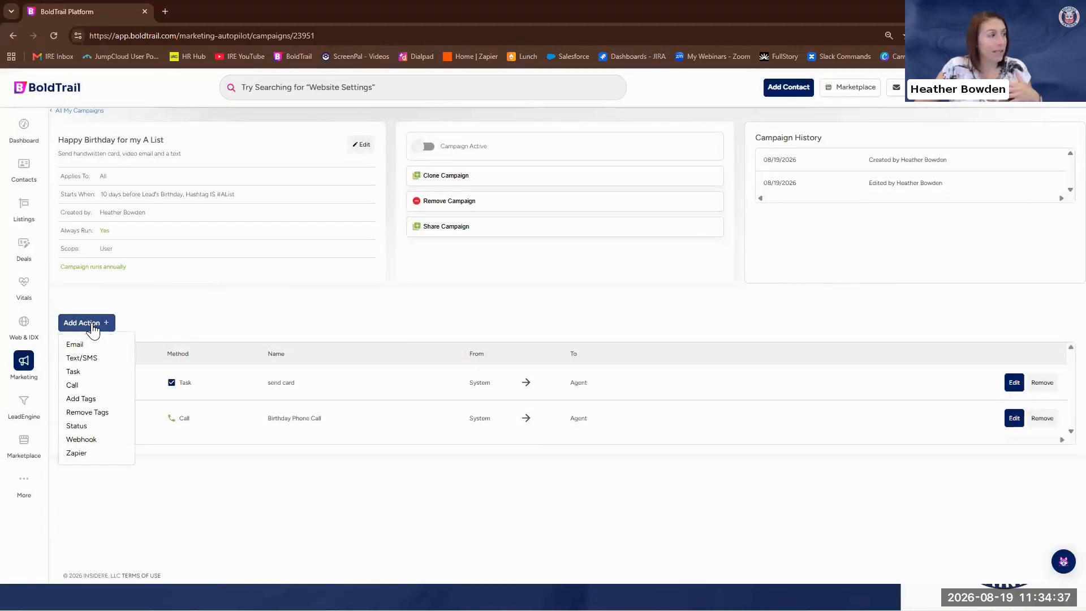
{"action": "left_click", "coordinate": [79, 347]}
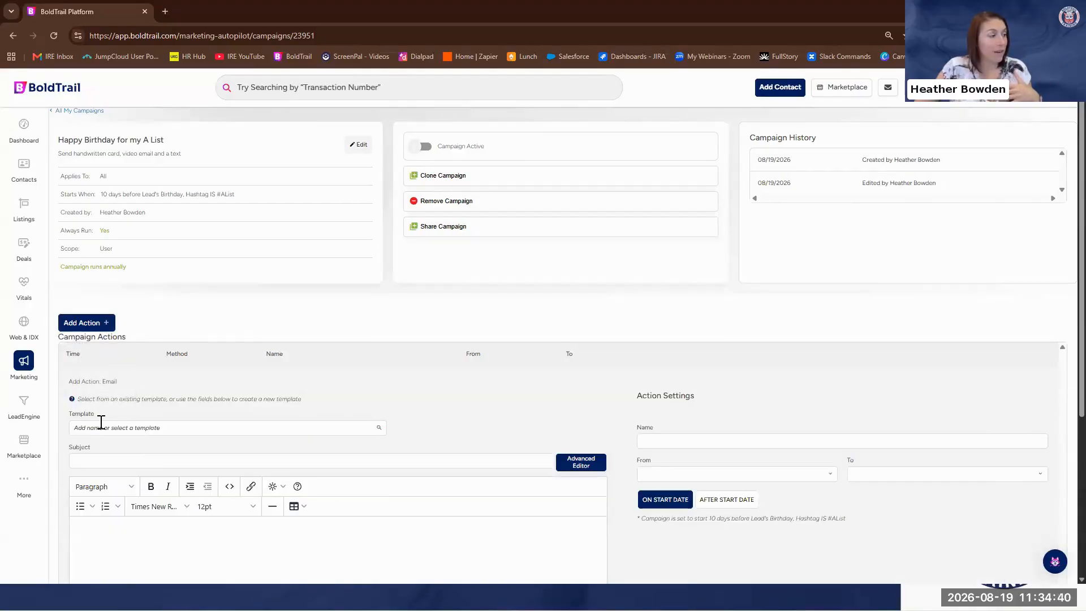
{"action": "left_click", "coordinate": [105, 428]}
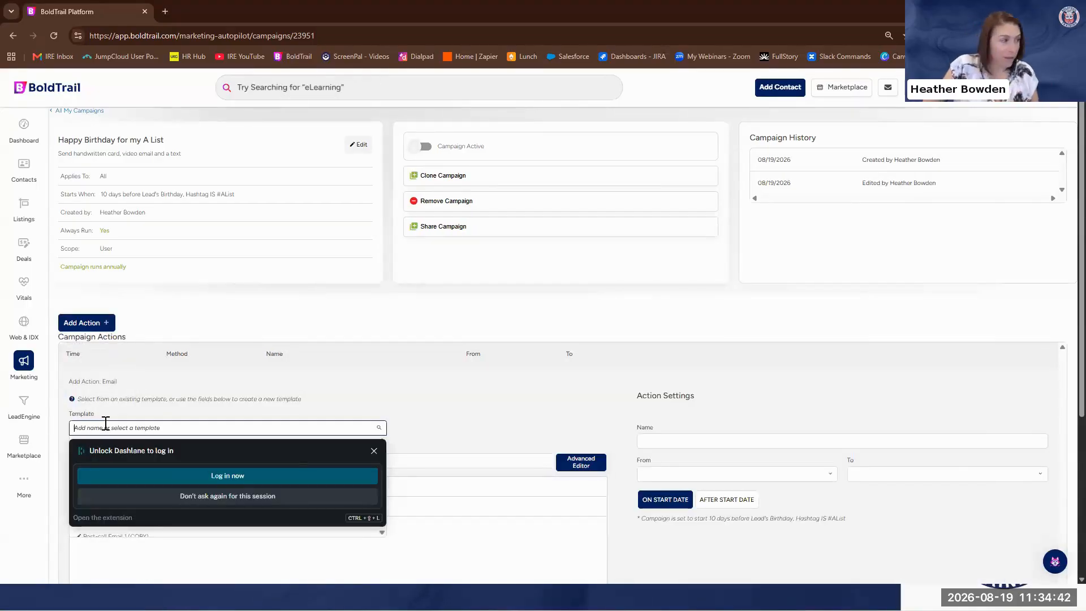
{"action": "left_click", "coordinate": [374, 451]}
{"action": "left_click", "coordinate": [195, 430]}
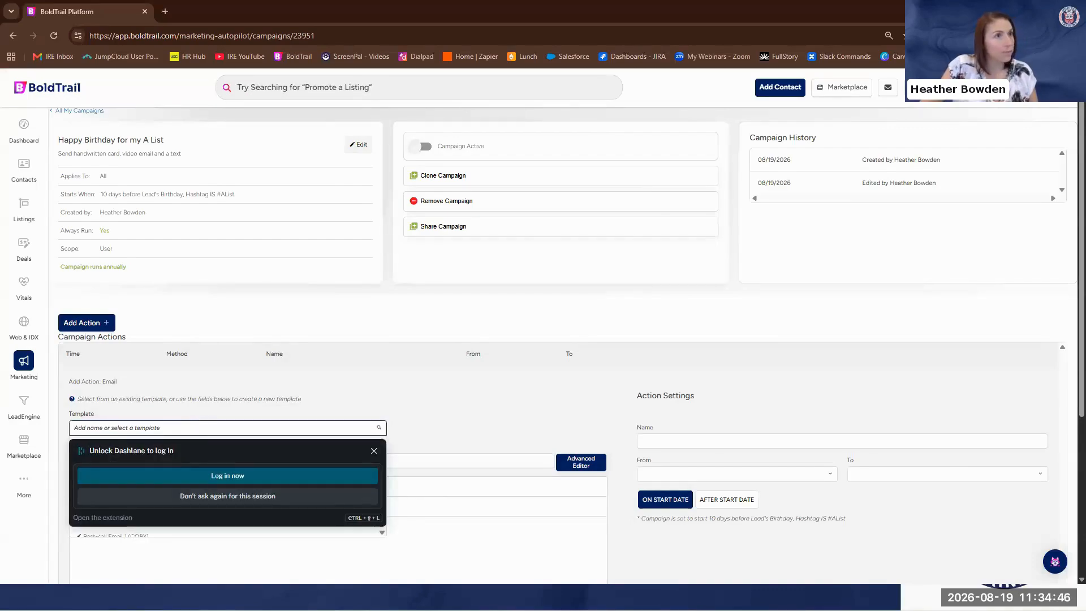
{"action": "left_click", "coordinate": [935, 36]}
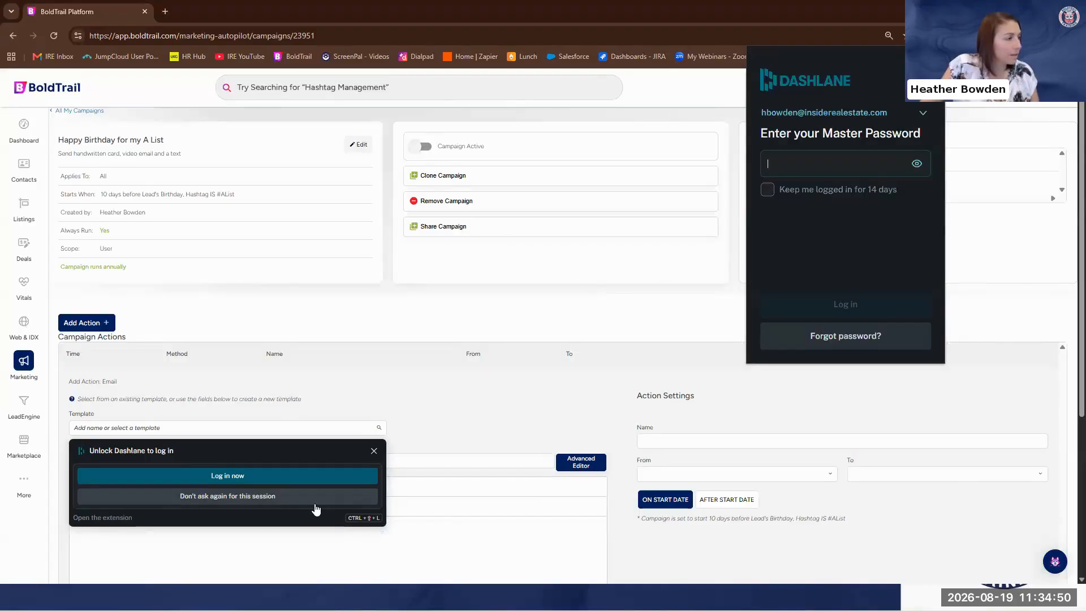
{"action": "left_click", "coordinate": [288, 496]}
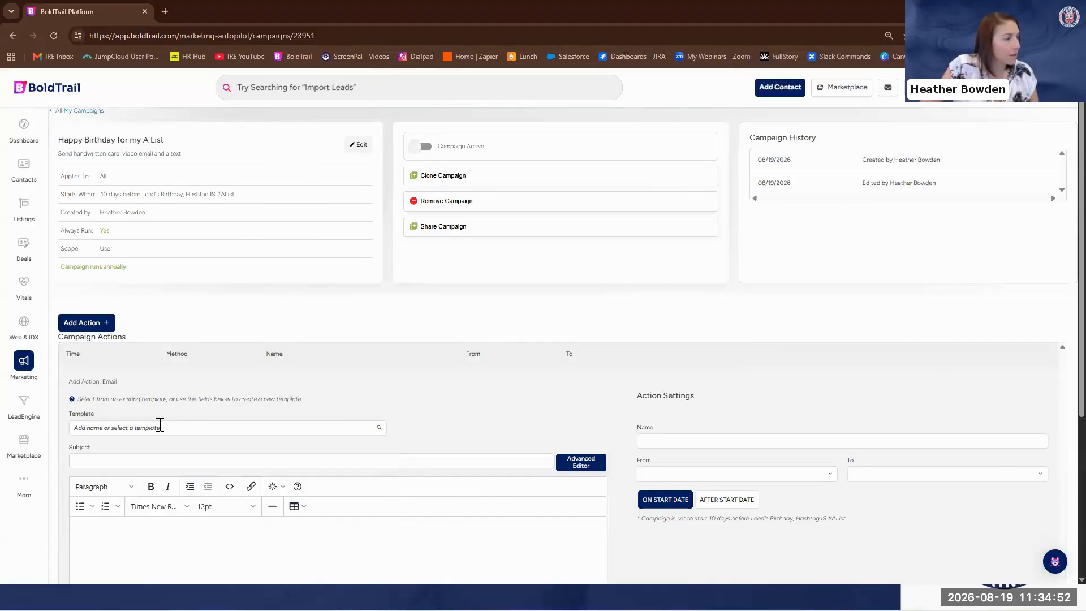
Search the email templates for "birth" and apply the "HB- 2025 Birthday" template
{"action": "left_click", "coordinate": [164, 428]}
{"action": "type", "text": "birth"}
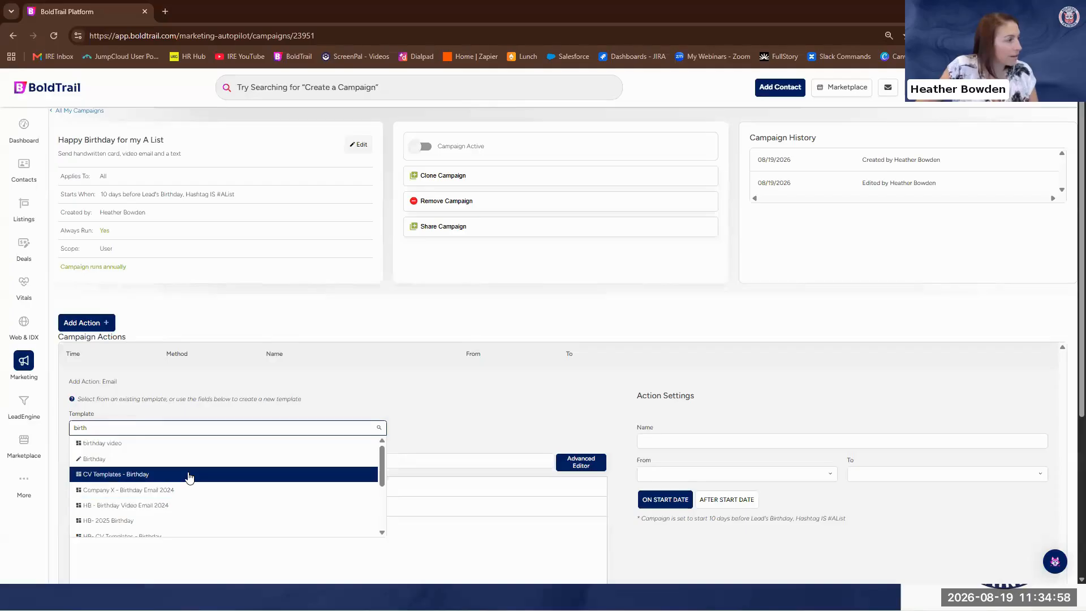
{"action": "left_click", "coordinate": [121, 520]}
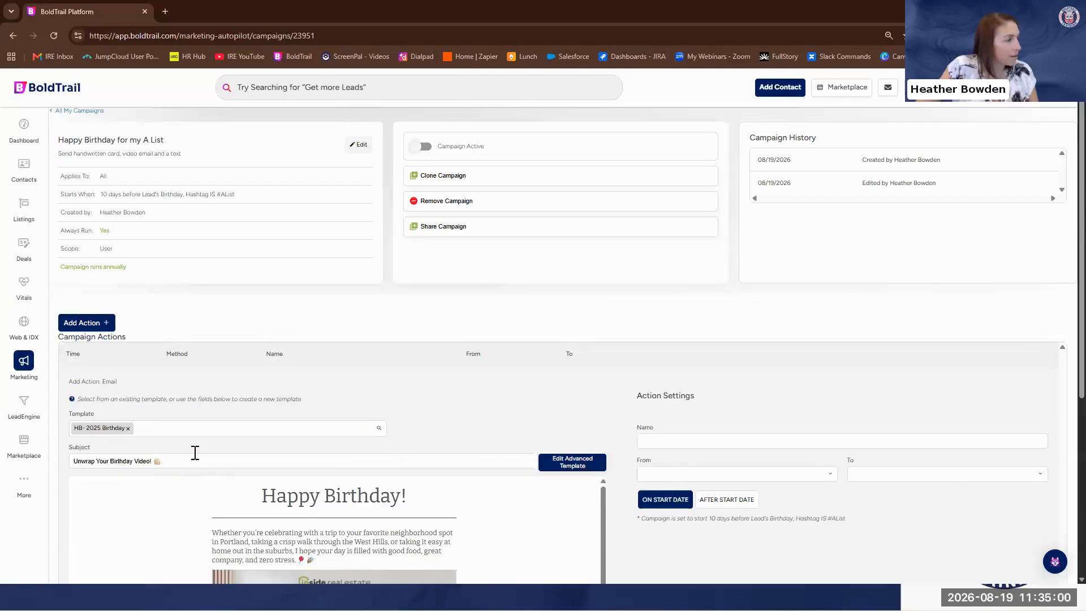
Schedule the email action 10 days after the campaign's start date
{"action": "scroll", "coordinate": [396, 391], "scroll_direction": "down", "scroll_amount": 4}
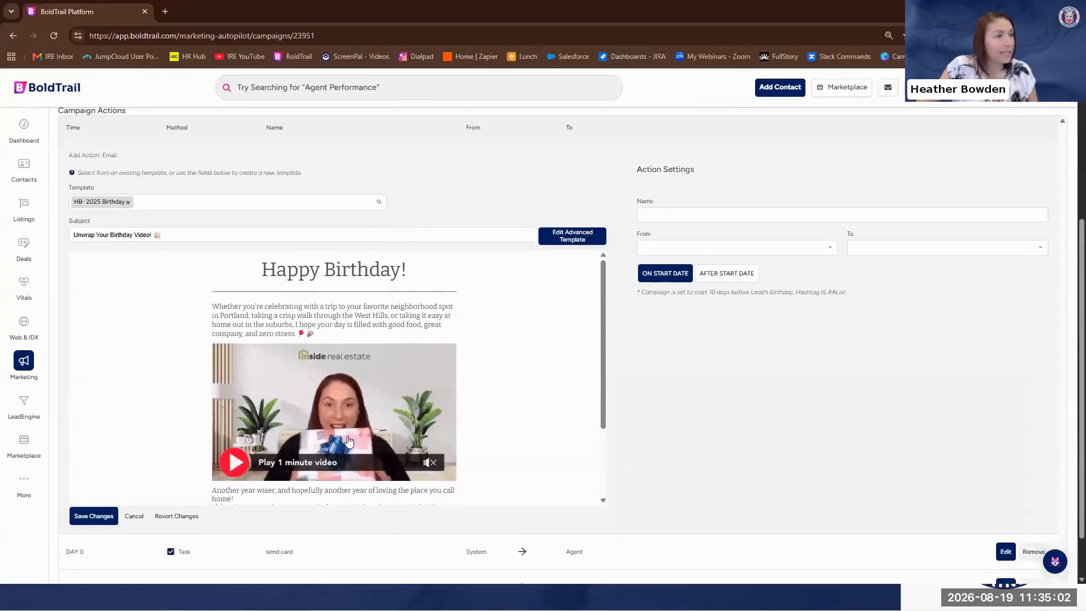
{"action": "left_click", "coordinate": [720, 278]}
{"action": "double_click", "coordinate": [788, 273]}
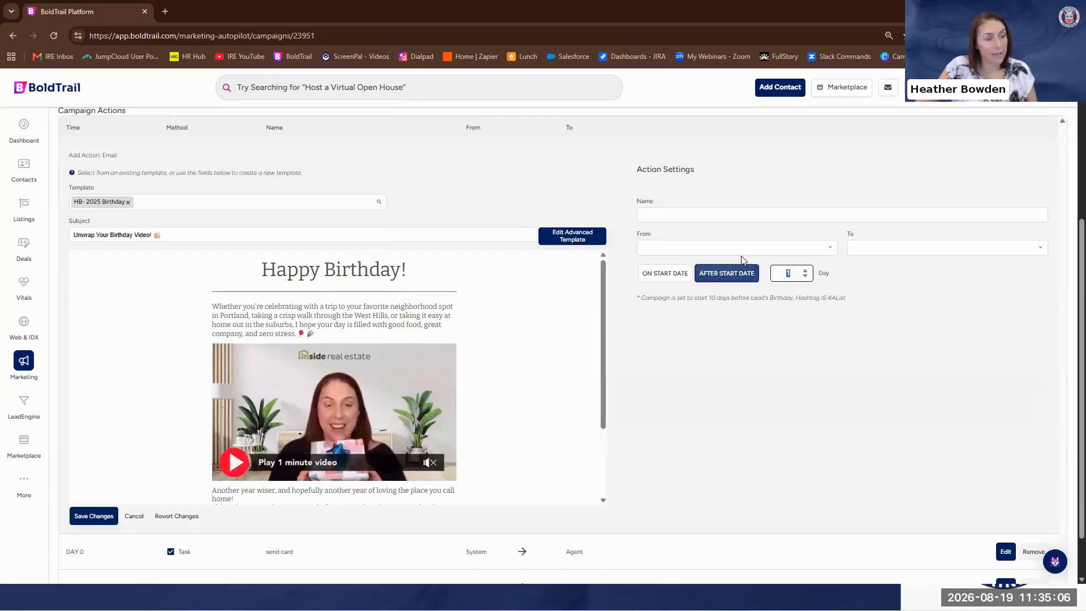
{"action": "type", "text": "10"}
Name the email action "Birthday video email"
{"action": "left_click", "coordinate": [719, 214]}
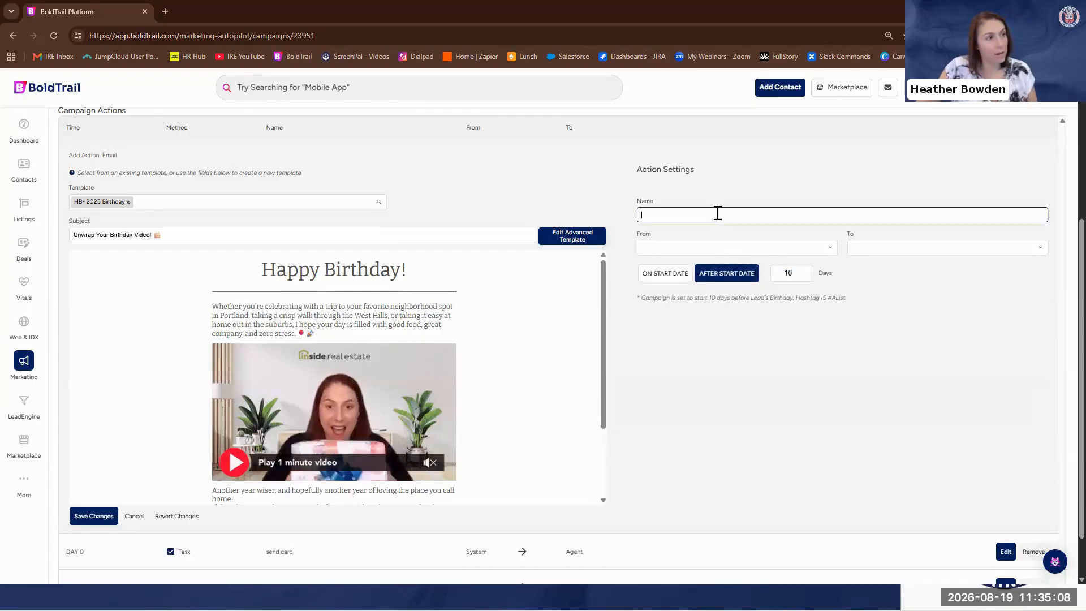
{"action": "type", "text": "Birt"}
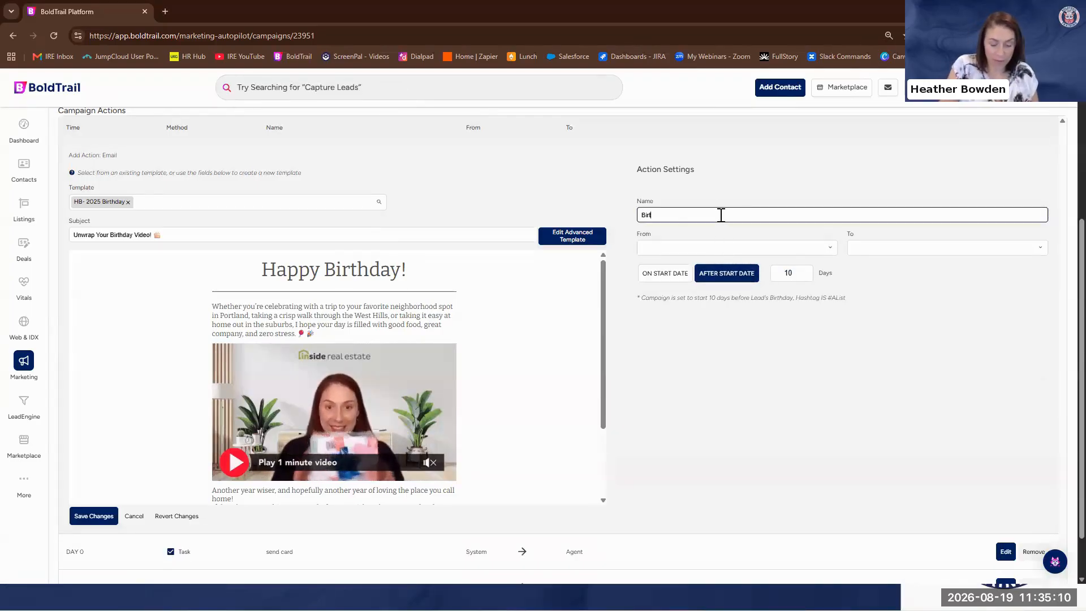
{"action": "type", "text": "hday vide"}
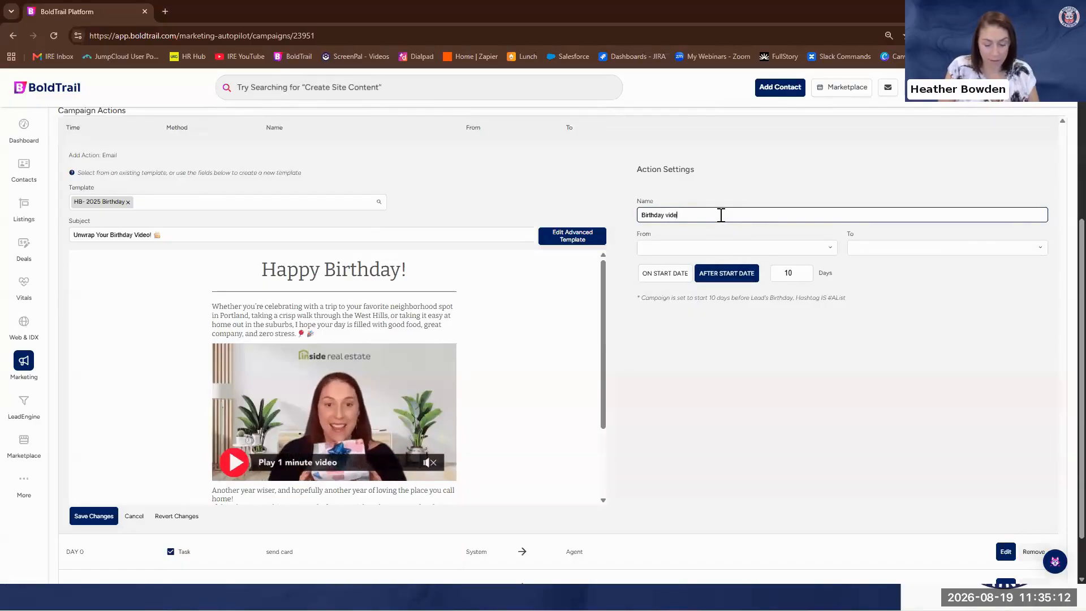
{"action": "type", "text": "o email"}
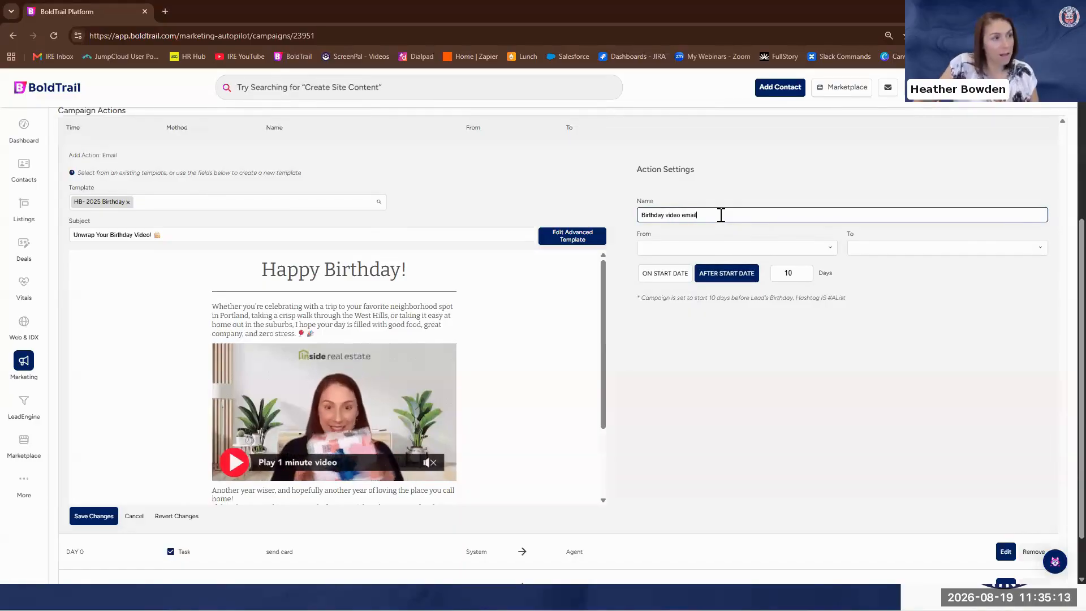
Set the email to go from Agent to Contact and save the action to the campaign
{"action": "left_click", "coordinate": [759, 248]}
{"action": "left_click", "coordinate": [687, 265]}
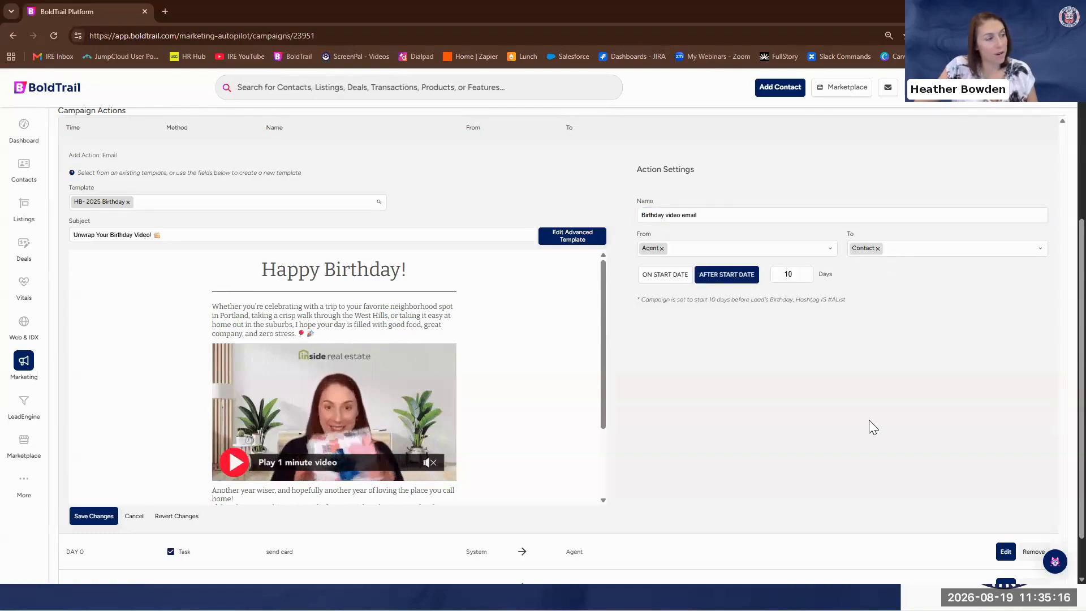
{"action": "scroll", "coordinate": [900, 450], "scroll_direction": "up", "scroll_amount": 2}
{"action": "scroll", "coordinate": [901, 451], "scroll_direction": "down", "scroll_amount": 3}
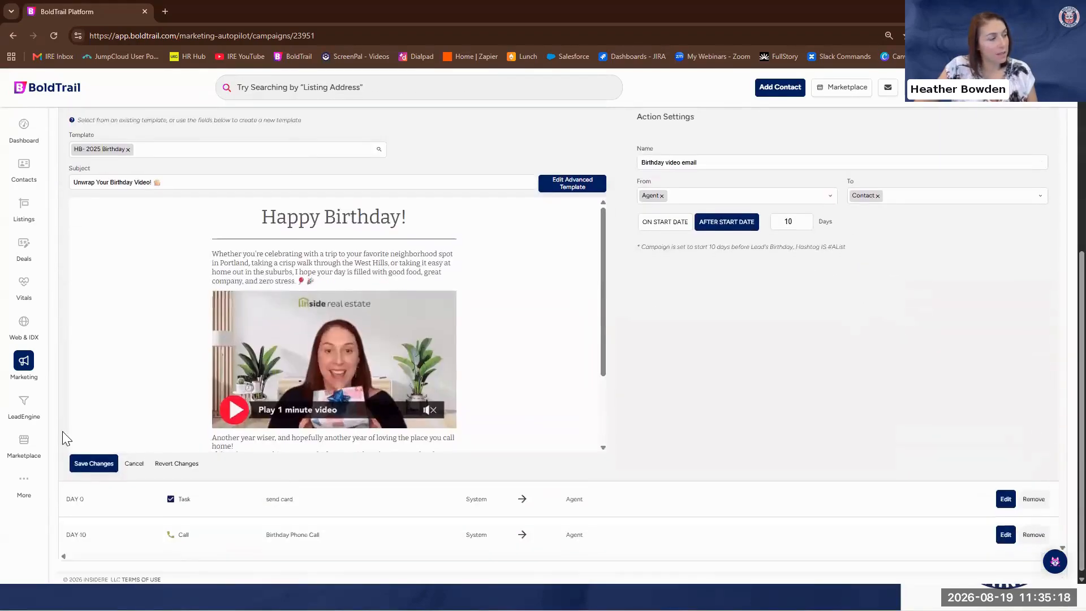
{"action": "left_click", "coordinate": [95, 458]}
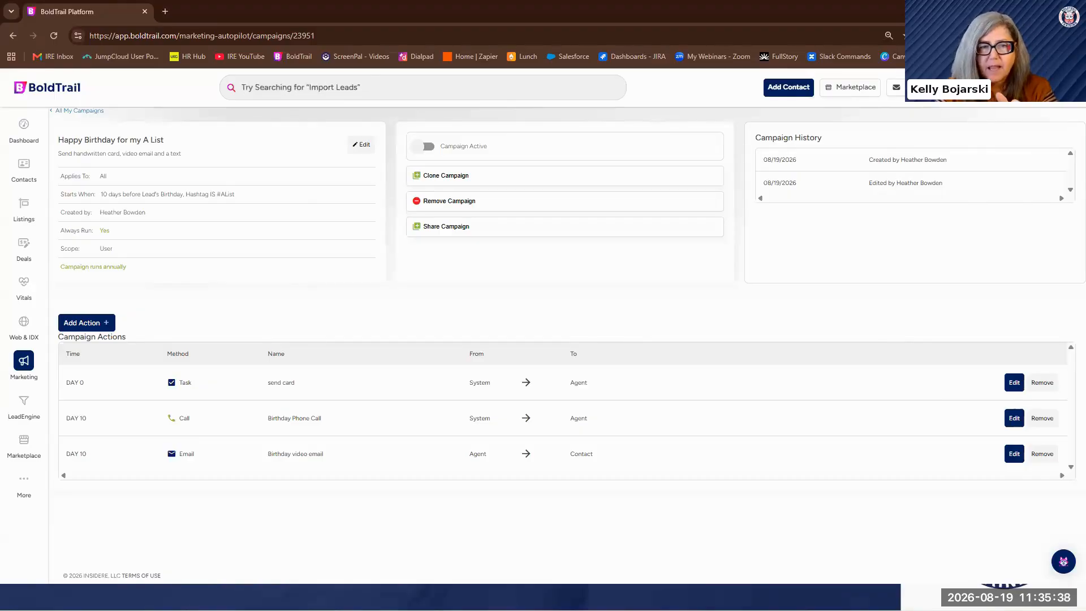
Enlarge the page and review the list of campaign actions
{"action": "key", "text": "ctrl+plus"}
{"action": "key", "text": "ctrl+plus"}
{"action": "key", "text": "ctrl+plus"}
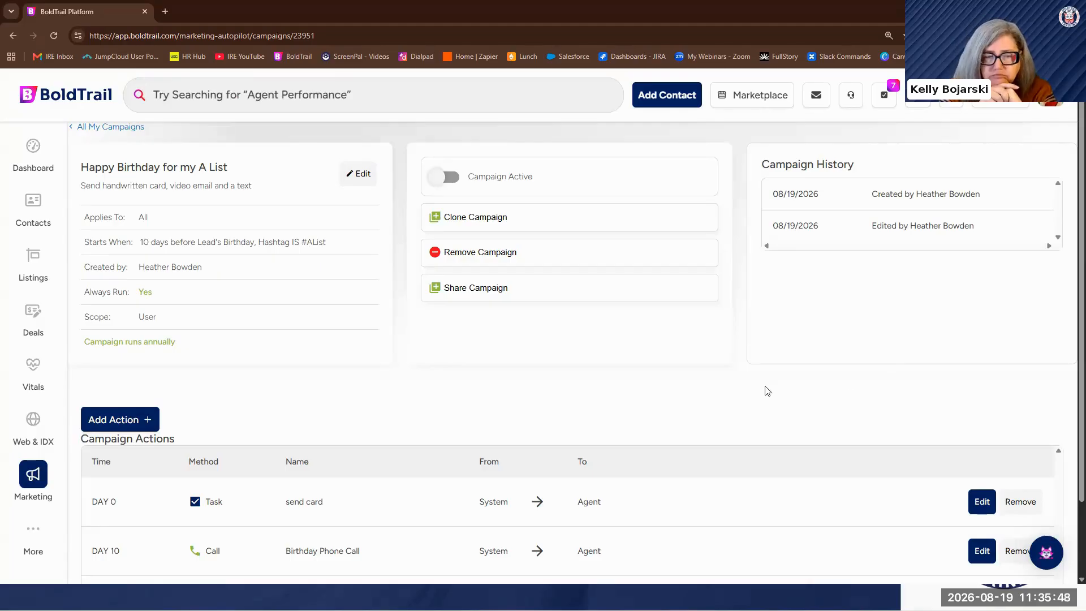
{"action": "scroll", "coordinate": [767, 391], "scroll_direction": "down", "scroll_amount": 2}
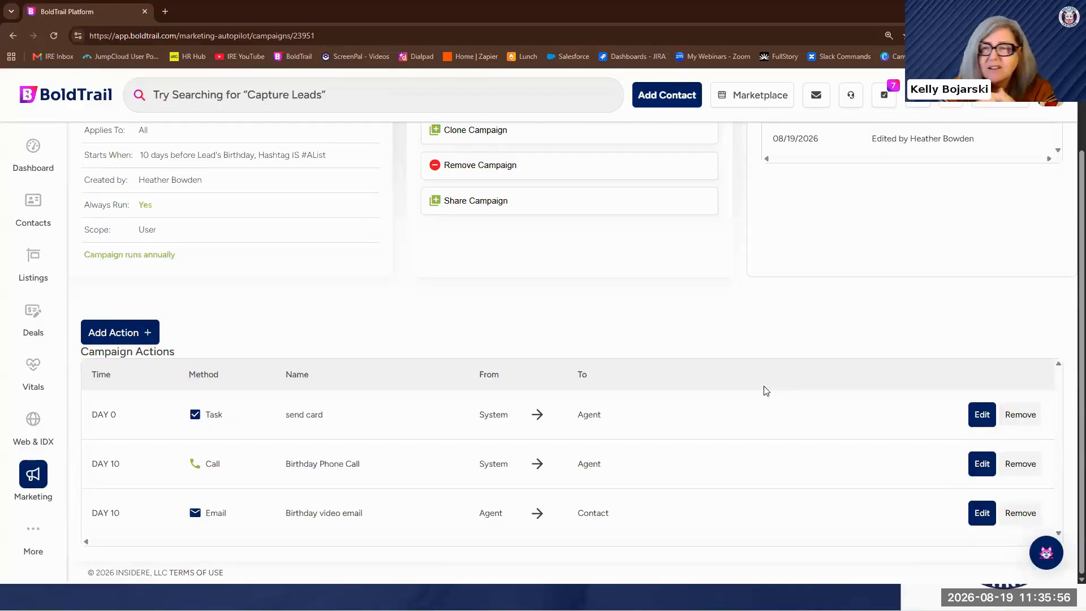
{"action": "left_click", "coordinate": [142, 340]}
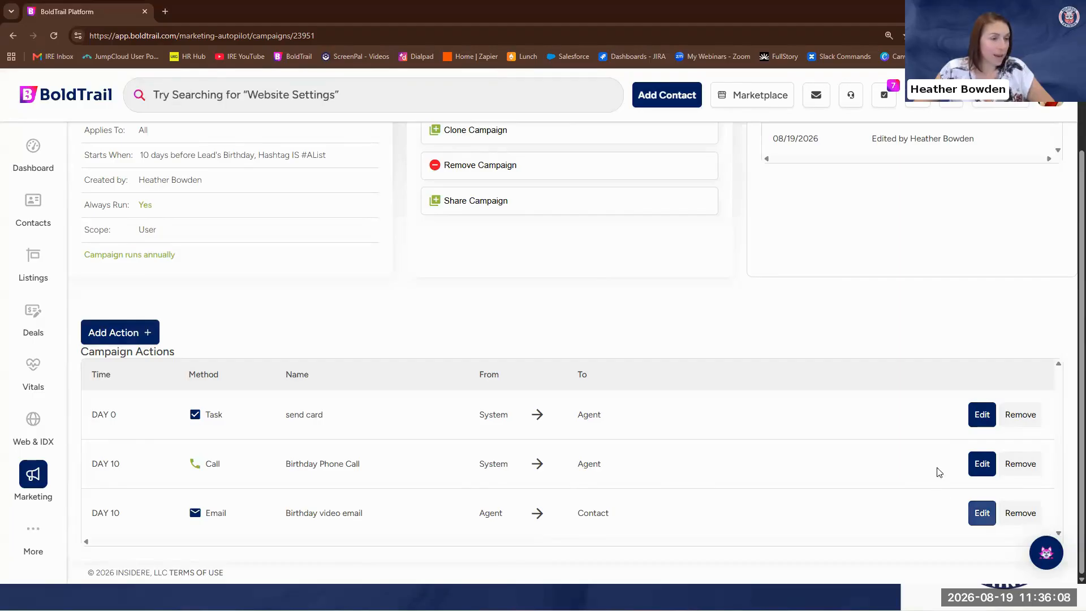
Open the "Birthday video email" action for editing and examine its message and video
{"action": "left_click", "coordinate": [982, 513]}
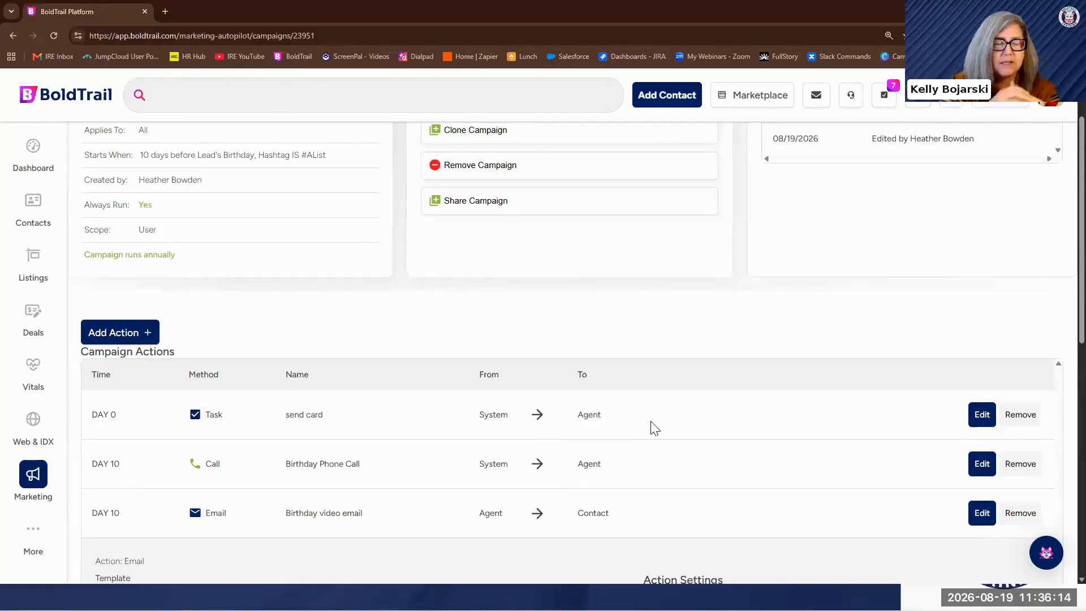
{"action": "scroll", "coordinate": [651, 427], "scroll_direction": "down", "scroll_amount": 3}
{"action": "scroll", "coordinate": [651, 425], "scroll_direction": "down", "scroll_amount": 6}
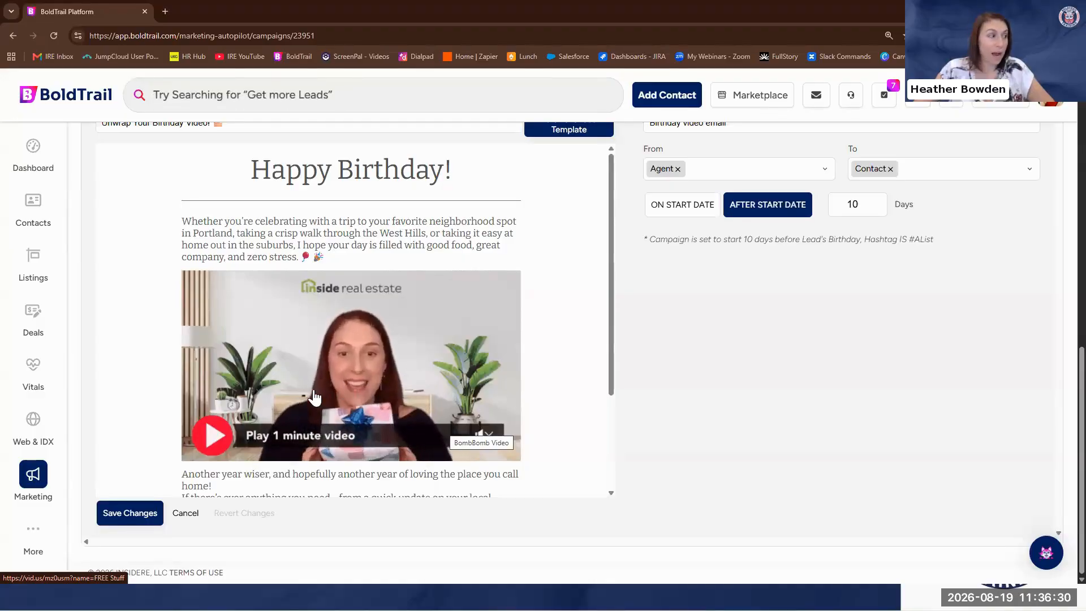
{"action": "scroll", "coordinate": [507, 223], "scroll_direction": "up", "scroll_amount": 1}
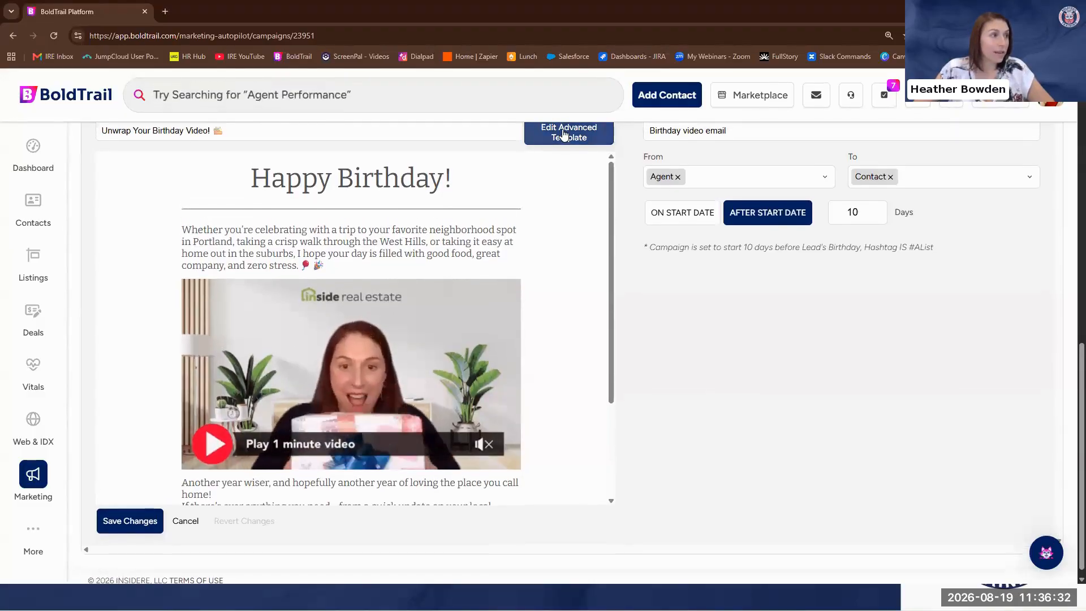
Open the birthday email's template in the advanced editor and delete its video block
{"action": "left_click", "coordinate": [570, 136]}
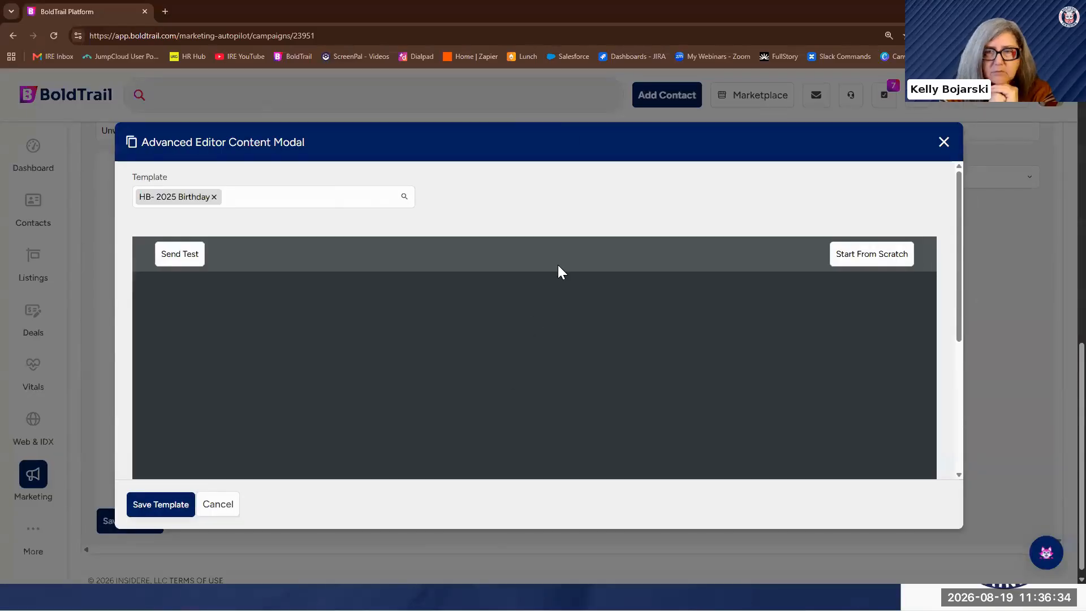
{"action": "scroll", "coordinate": [560, 268], "scroll_direction": "down", "scroll_amount": 1}
{"action": "scroll", "coordinate": [504, 297], "scroll_direction": "down", "scroll_amount": 3}
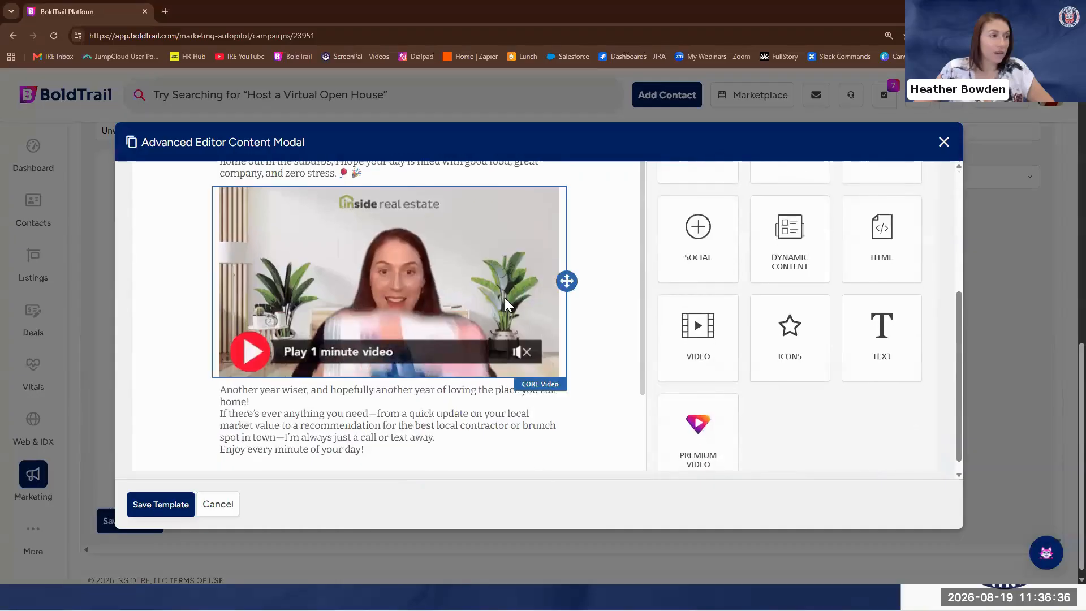
{"action": "left_click", "coordinate": [505, 298]}
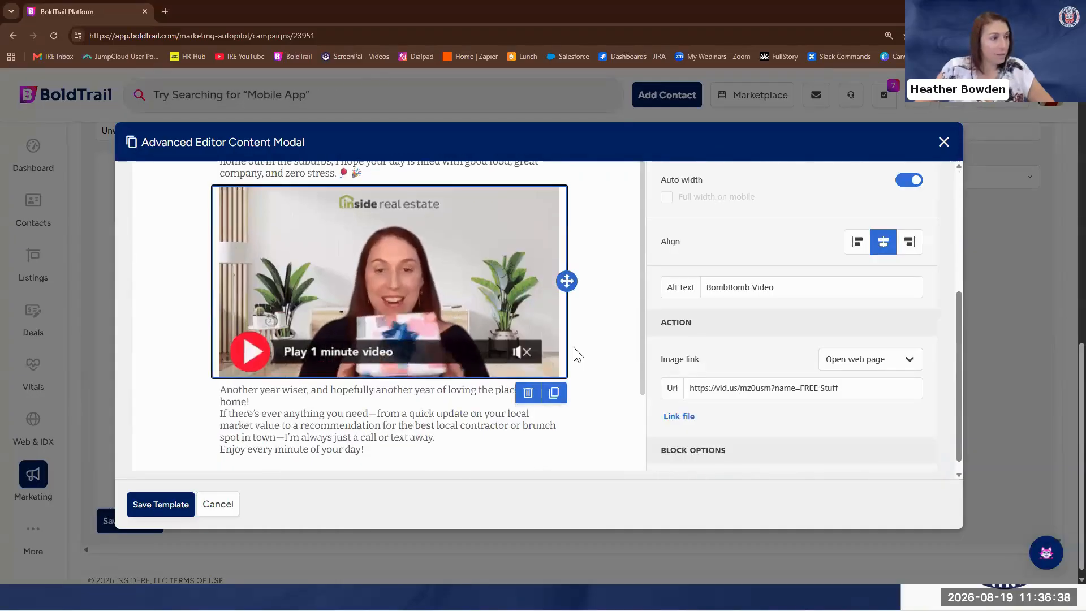
{"action": "left_click", "coordinate": [528, 393]}
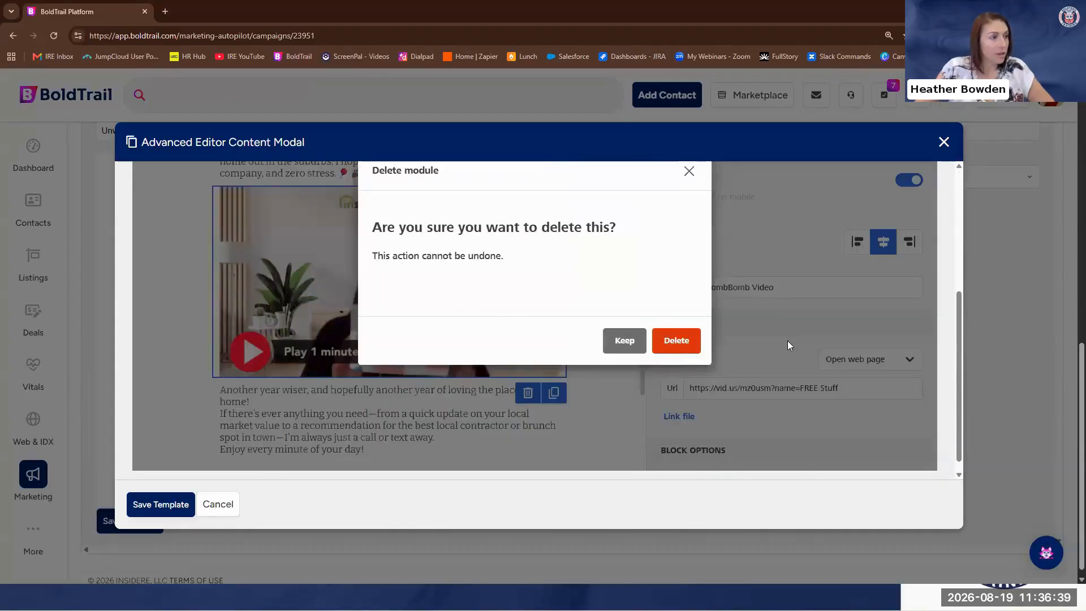
{"action": "left_click", "coordinate": [693, 340]}
Place an empty Video content block between the two text paragraphs of the birthday template
{"action": "scroll", "coordinate": [769, 347], "scroll_direction": "up", "scroll_amount": 3}
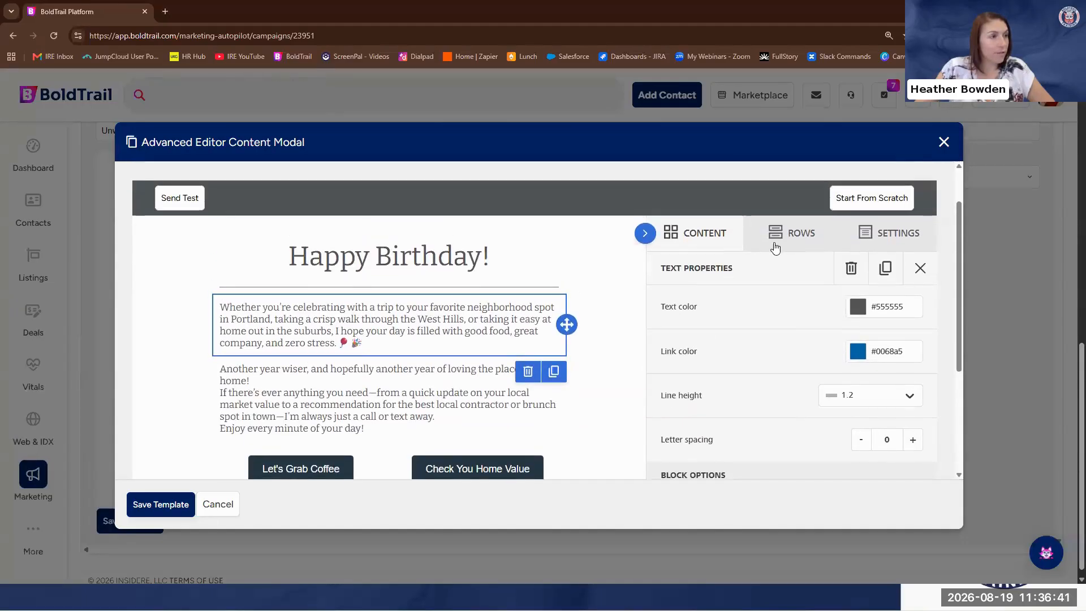
{"action": "left_click", "coordinate": [669, 243]}
{"action": "scroll", "coordinate": [720, 272], "scroll_direction": "down", "scroll_amount": 1}
{"action": "scroll", "coordinate": [741, 320], "scroll_direction": "down", "scroll_amount": 3}
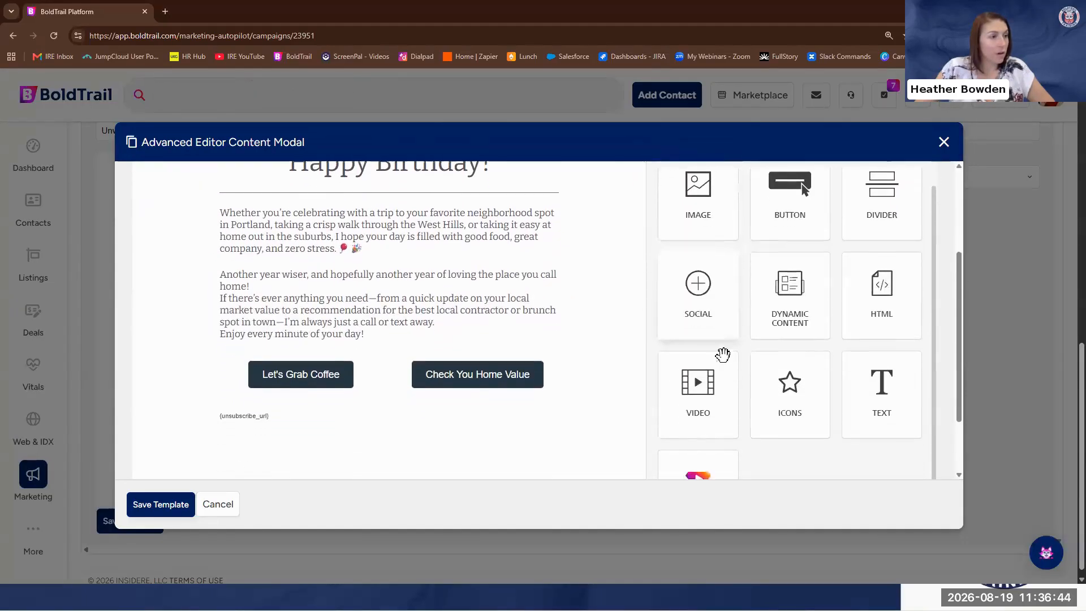
{"action": "left_click_drag", "start_coordinate": [698, 359], "coordinate": [501, 252]}
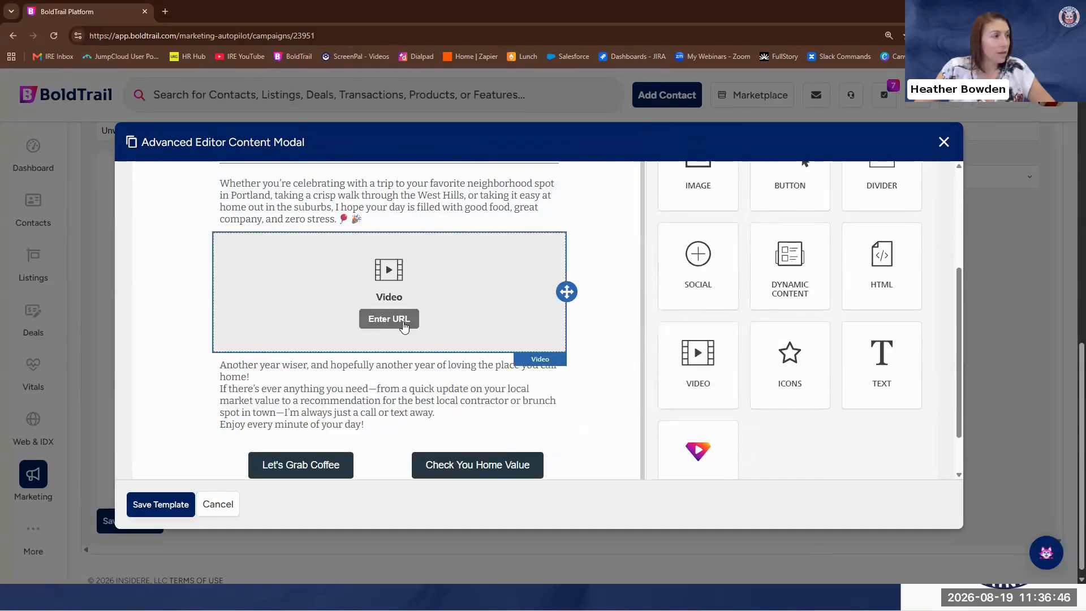
Open the new video block's URL properties and discard the template edits
{"action": "left_click", "coordinate": [391, 319]}
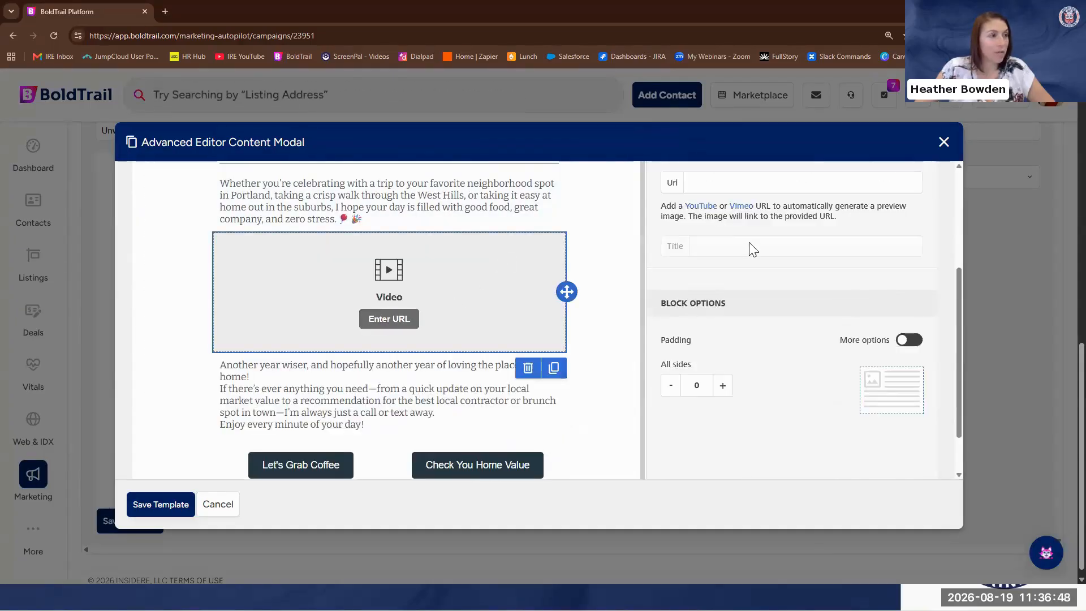
{"action": "scroll", "coordinate": [746, 244], "scroll_direction": "up", "scroll_amount": 1}
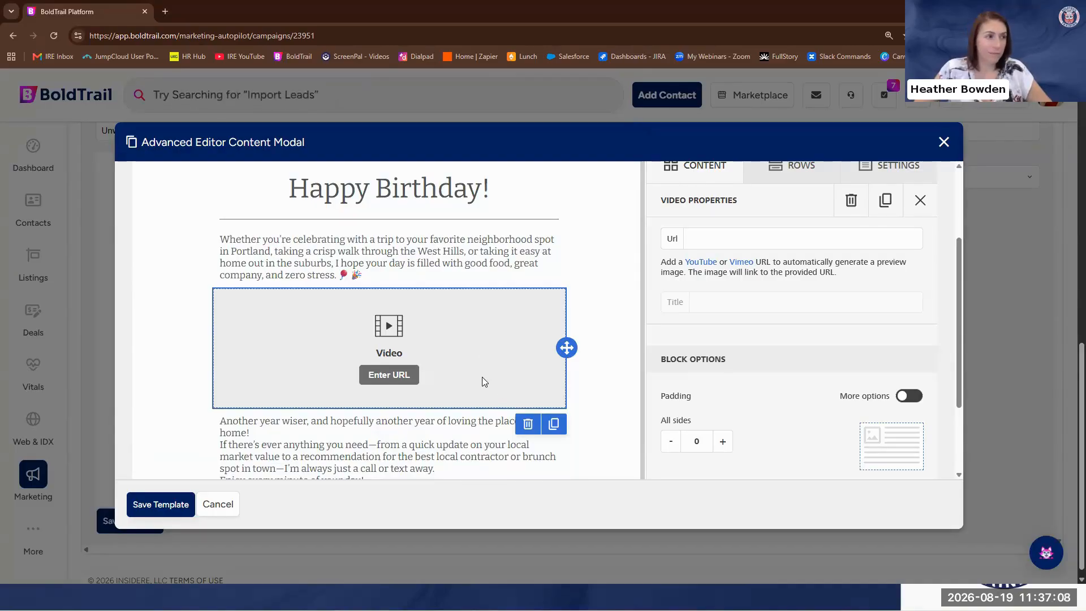
{"action": "left_click", "coordinate": [219, 505]}
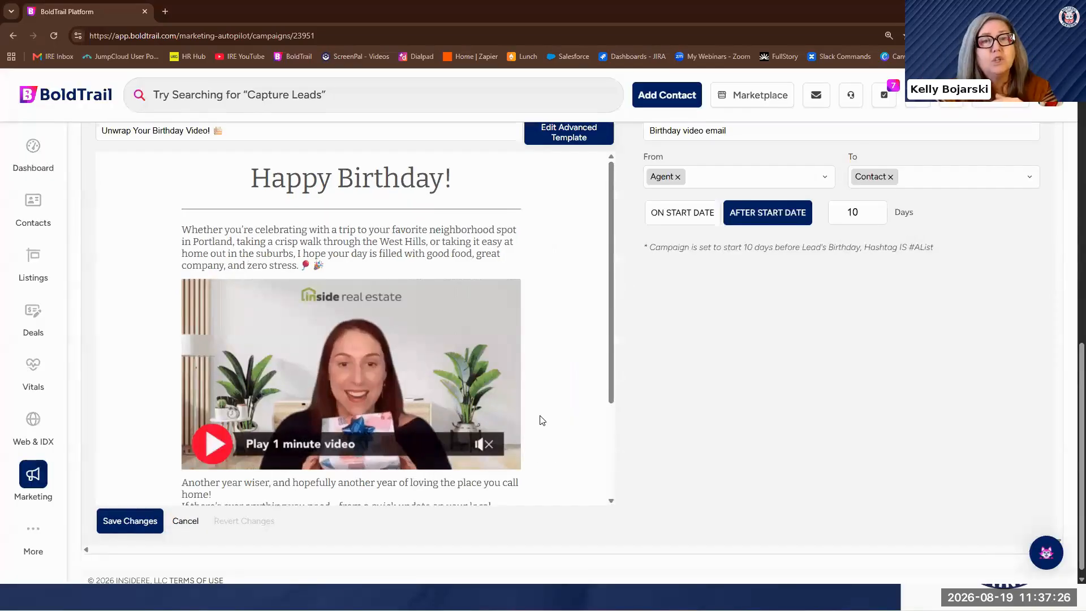
Examine the types of action that can be added to the birthday campaign, including tags, status, webhook and Zapier
{"action": "scroll", "coordinate": [540, 418], "scroll_direction": "up", "scroll_amount": 4}
{"action": "scroll", "coordinate": [540, 418], "scroll_direction": "up", "scroll_amount": 5}
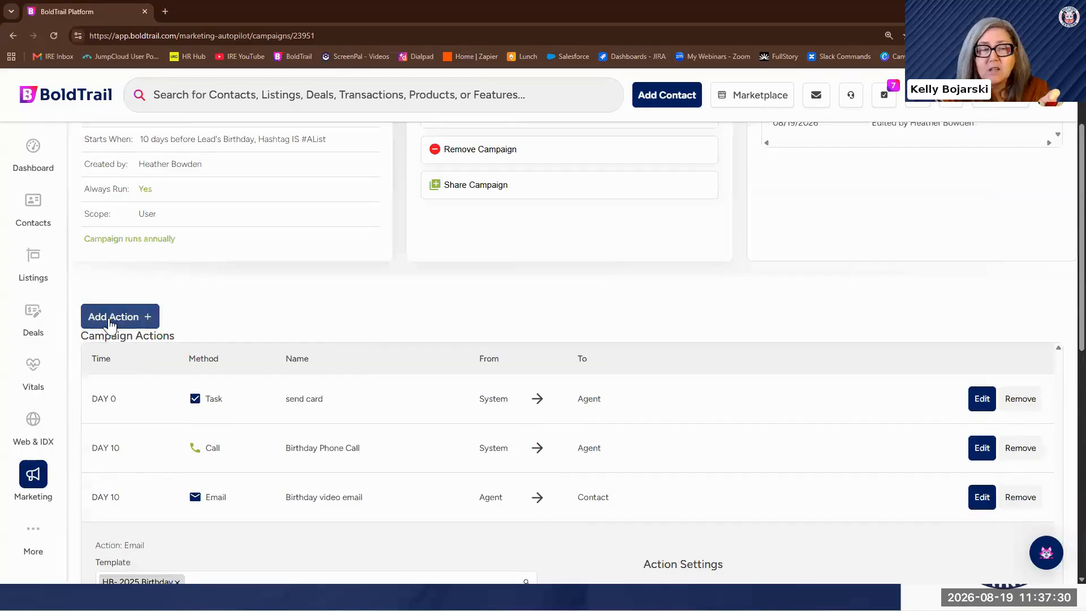
{"action": "left_click", "coordinate": [115, 316]}
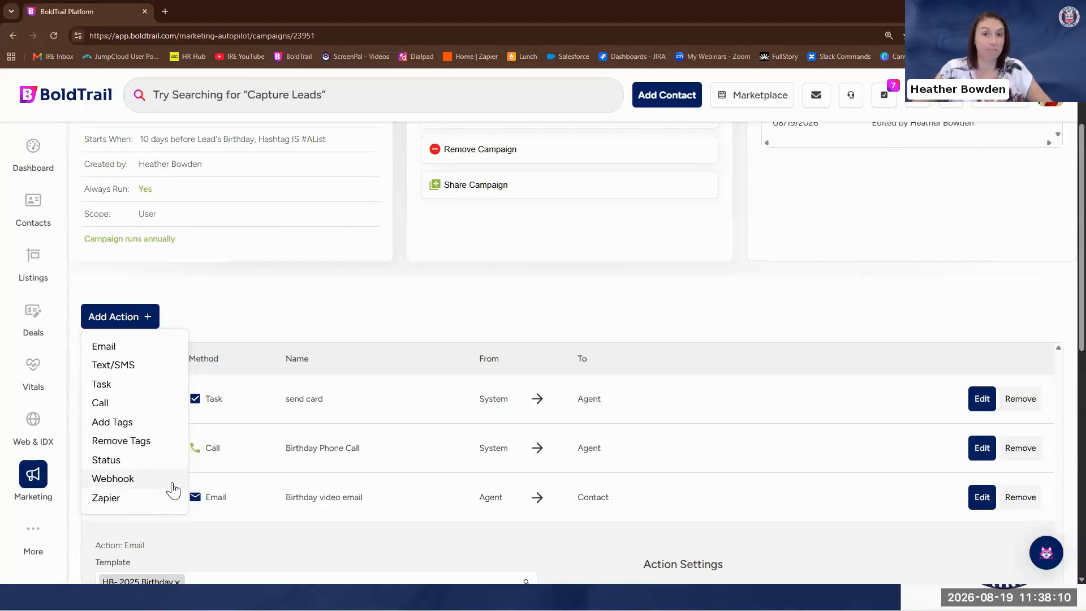
{"action": "left_click", "coordinate": [492, 308]}
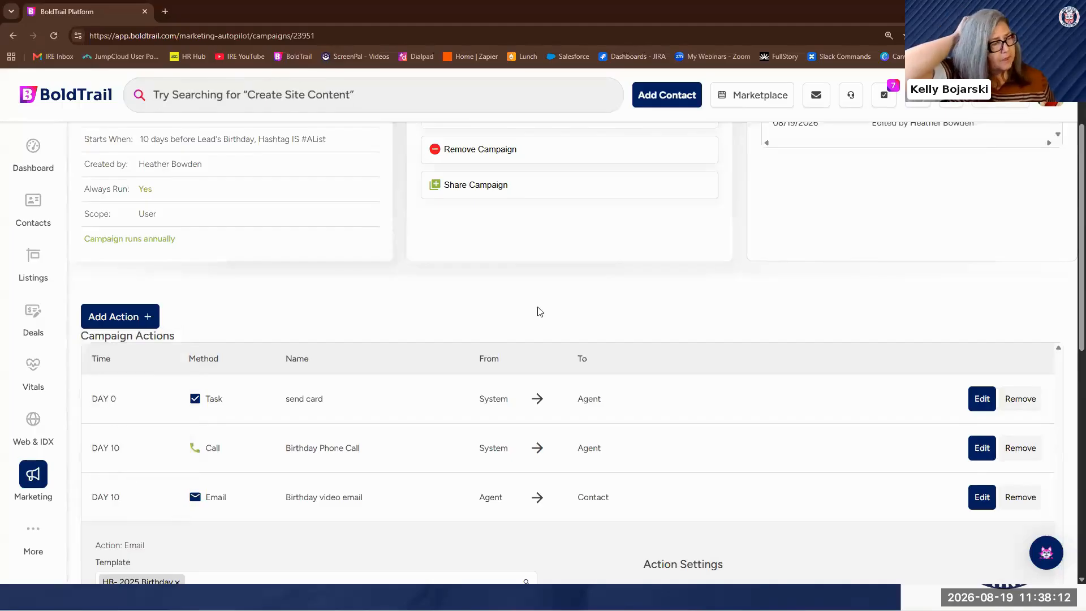
{"action": "scroll", "coordinate": [538, 310], "scroll_direction": "up", "scroll_amount": 1}
{"action": "scroll", "coordinate": [541, 311], "scroll_direction": "up", "scroll_amount": 1}
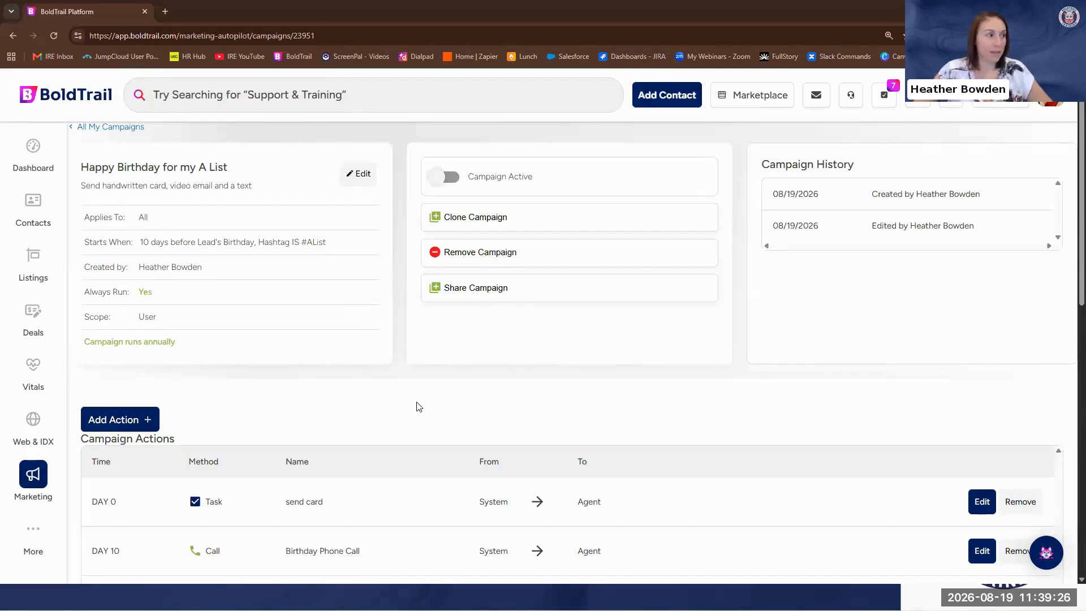
{"action": "scroll", "coordinate": [417, 408], "scroll_direction": "down", "scroll_amount": 2}
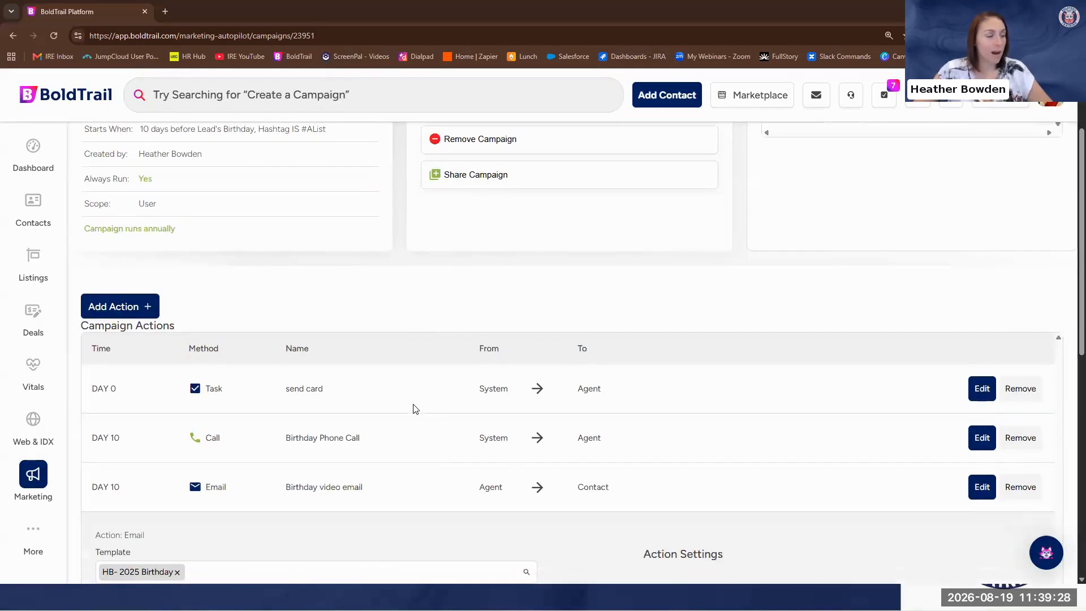
{"action": "scroll", "coordinate": [416, 408], "scroll_direction": "down", "scroll_amount": 2}
{"action": "scroll", "coordinate": [415, 408], "scroll_direction": "up", "scroll_amount": 2}
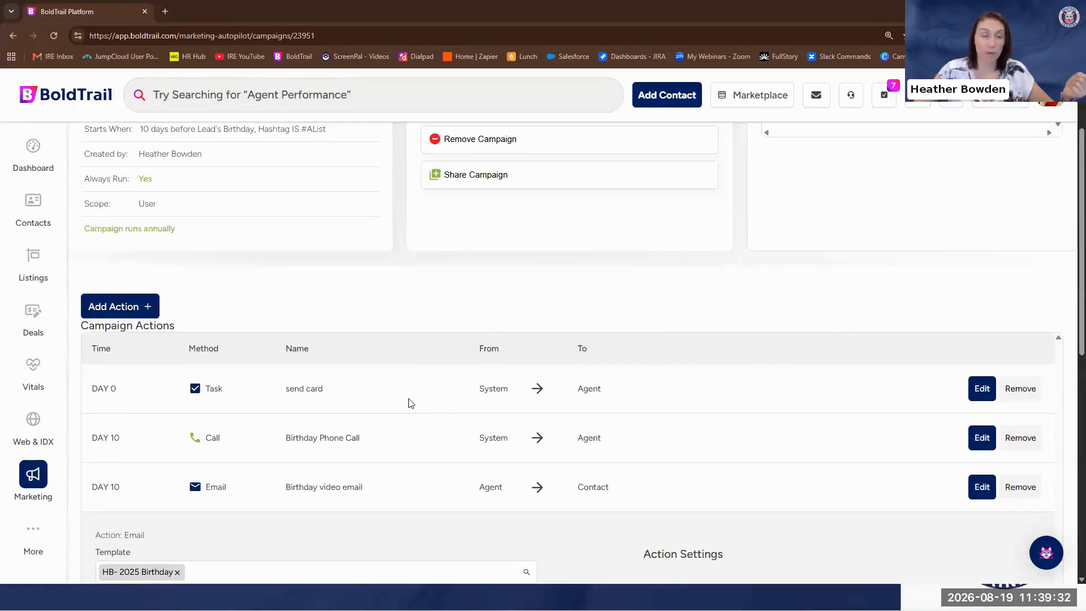
{"action": "left_click", "coordinate": [112, 309]}
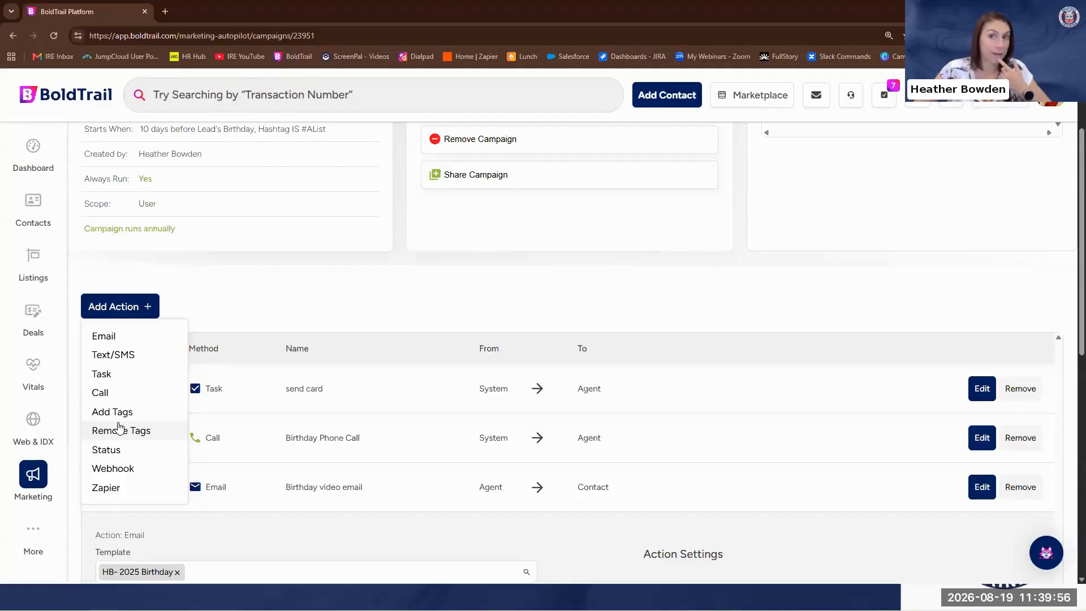
{"action": "left_click", "coordinate": [261, 291]}
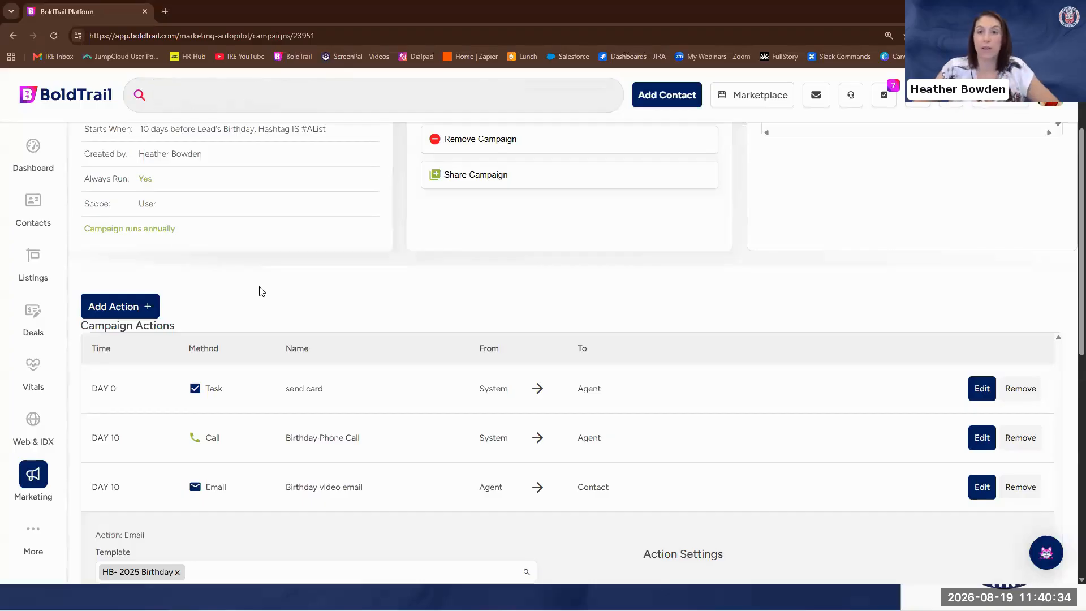
Review the campaign's #AList hashtag start condition and activate the "Happy Birthday for my A List" campaign for all future actions
{"action": "mouse_move", "coordinate": [5, 280]}
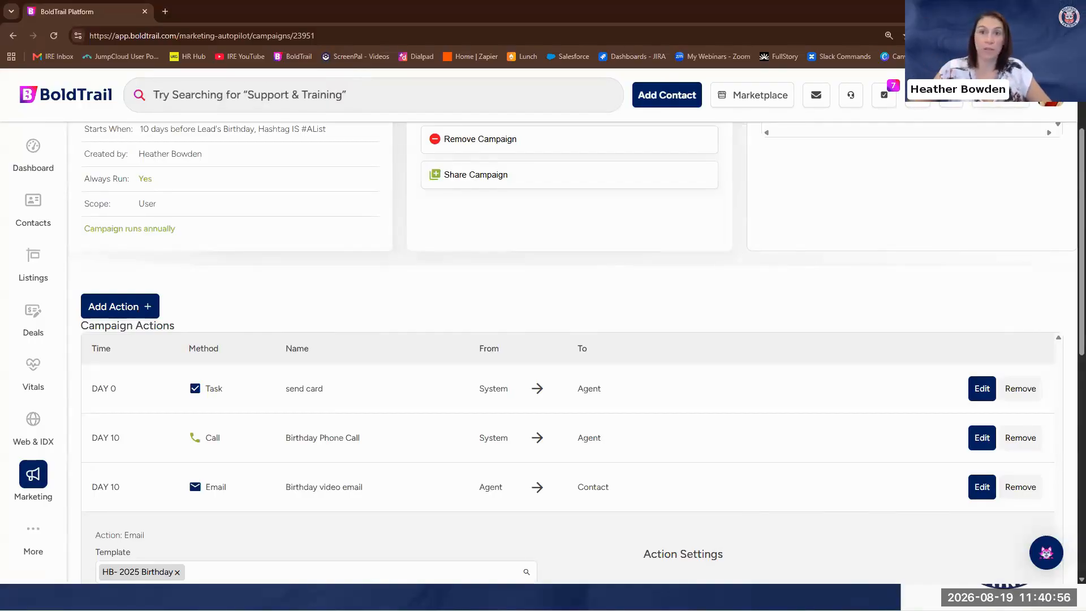
{"action": "scroll", "coordinate": [663, 427], "scroll_direction": "down", "scroll_amount": 8}
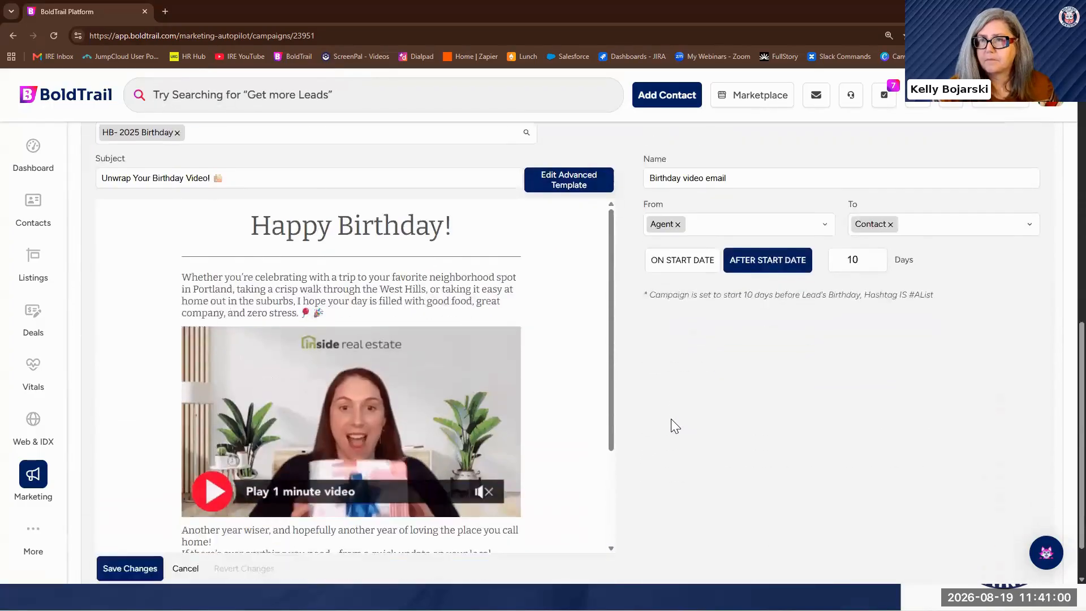
{"action": "scroll", "coordinate": [671, 419], "scroll_direction": "up", "scroll_amount": 8}
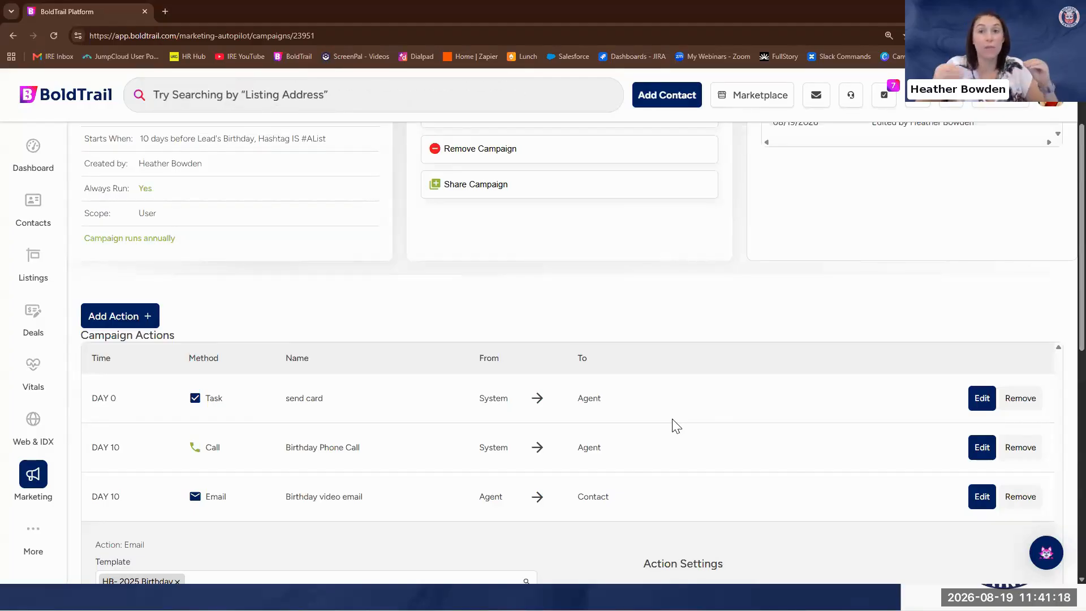
{"action": "scroll", "coordinate": [679, 396], "scroll_direction": "up", "scroll_amount": 2}
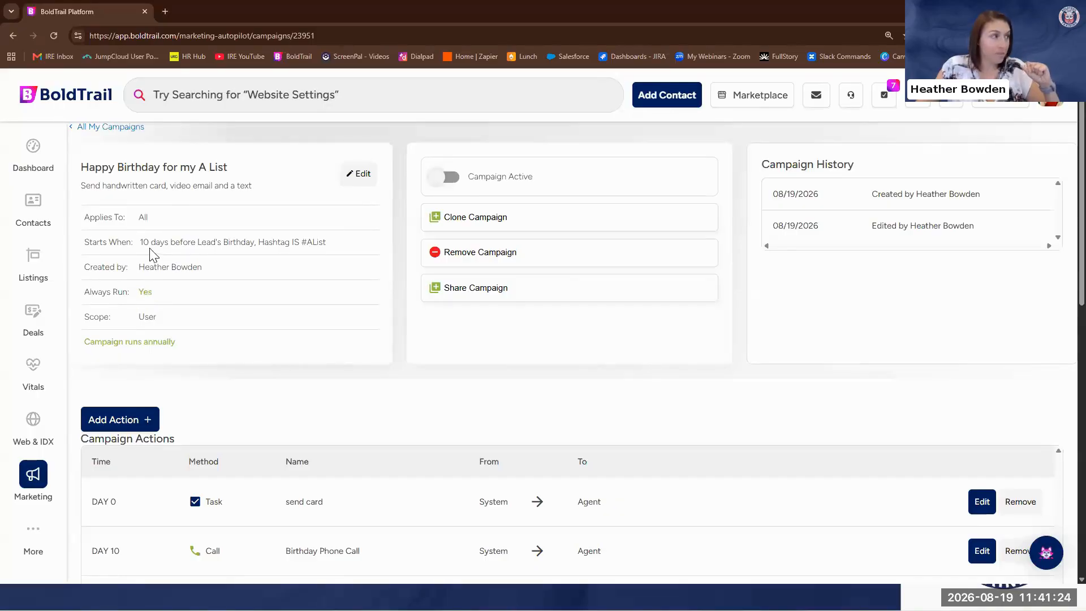
{"action": "left_click_drag", "start_coordinate": [326, 242], "coordinate": [258, 242]}
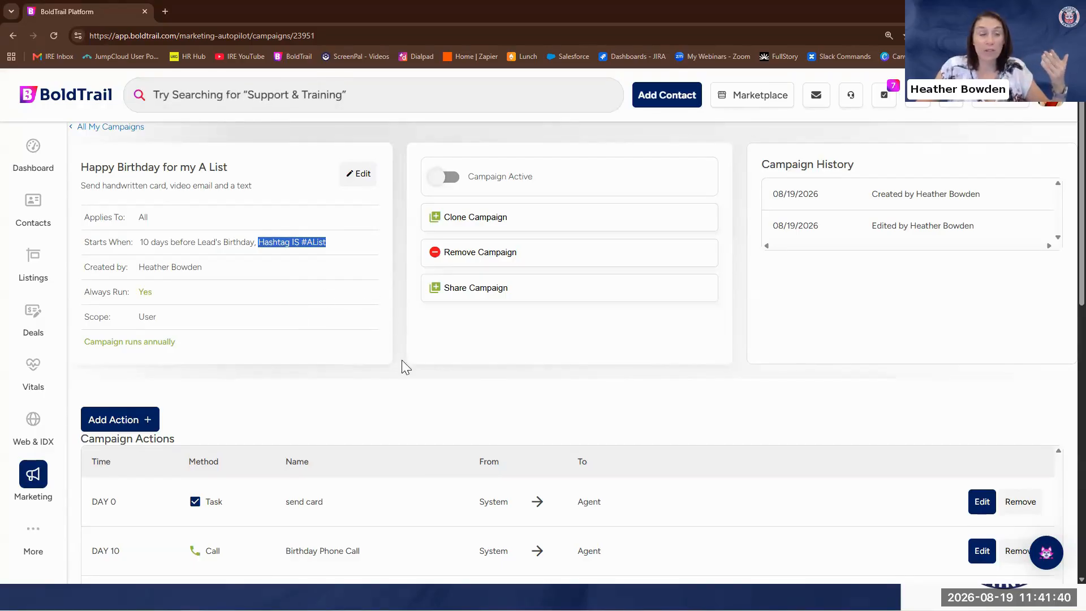
{"action": "left_click", "coordinate": [496, 411]}
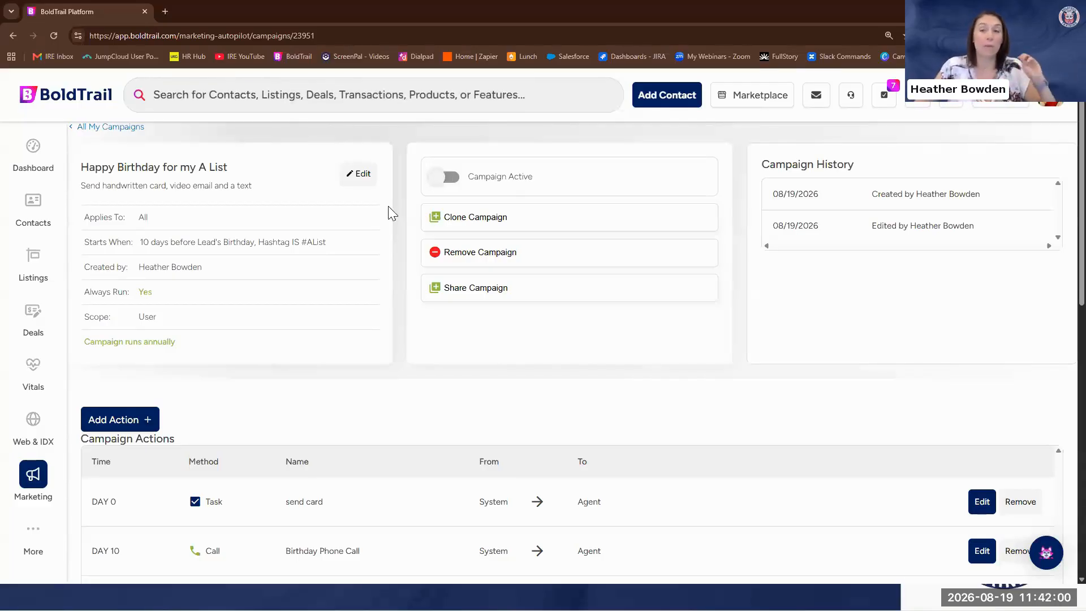
{"action": "left_click", "coordinate": [470, 177]}
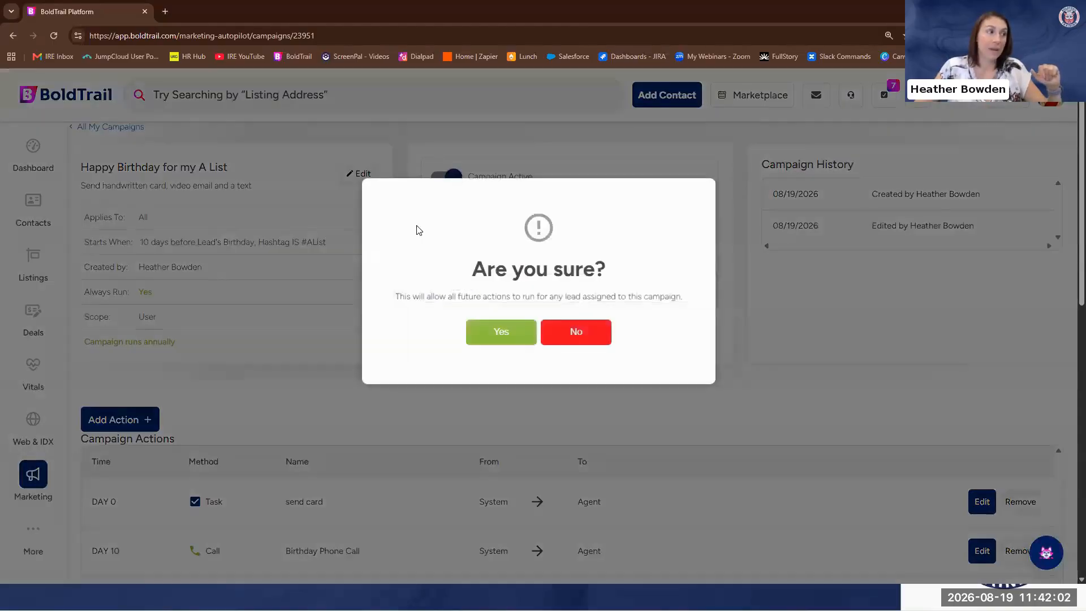
{"action": "left_click", "coordinate": [498, 336]}
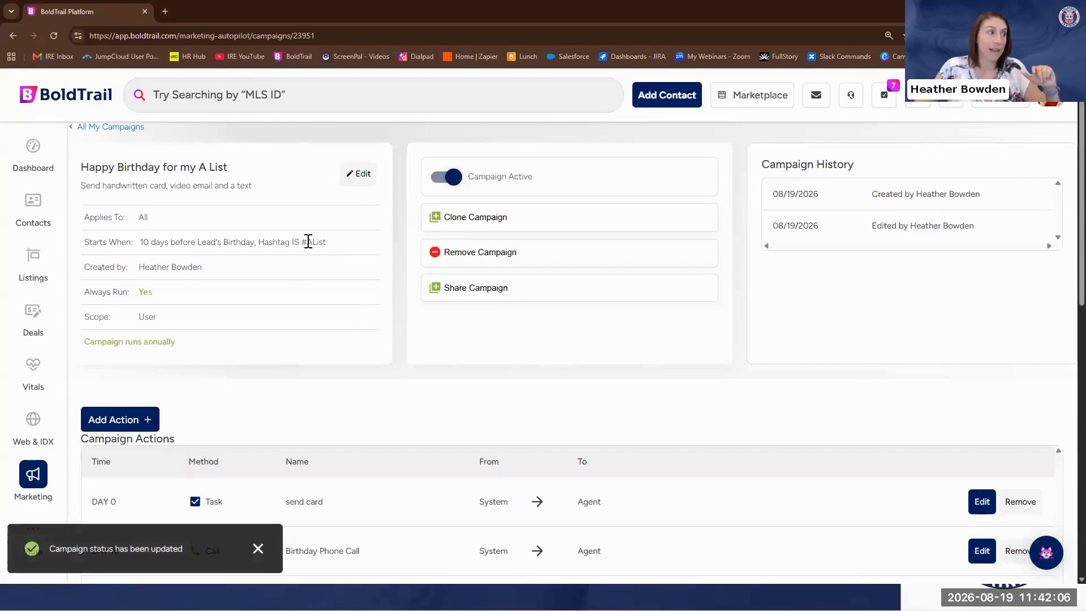
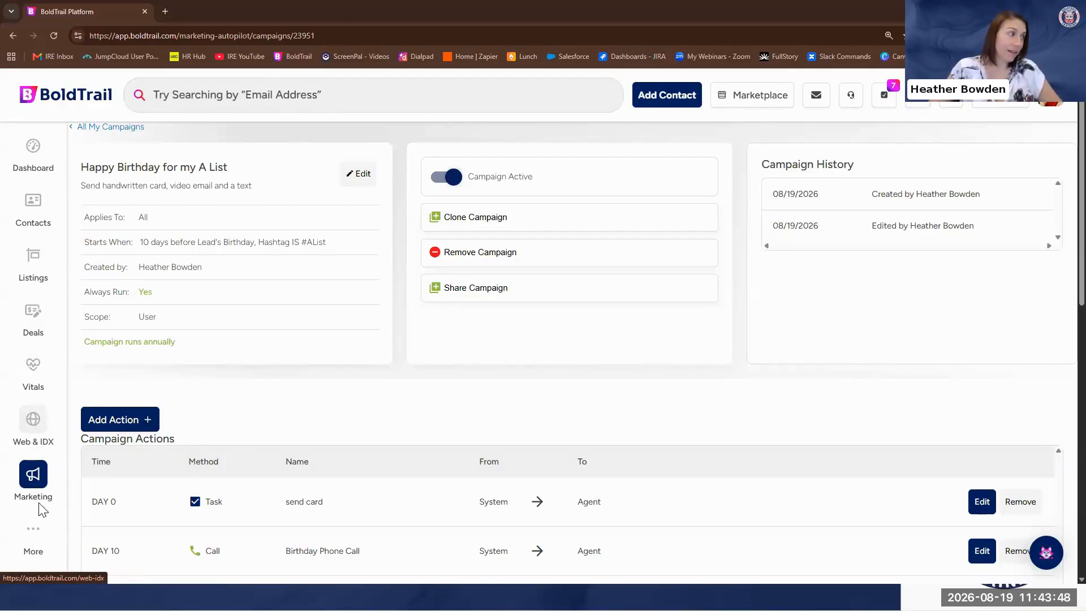
Search the Marketplace products for "camp"
{"action": "left_click", "coordinate": [33, 535]}
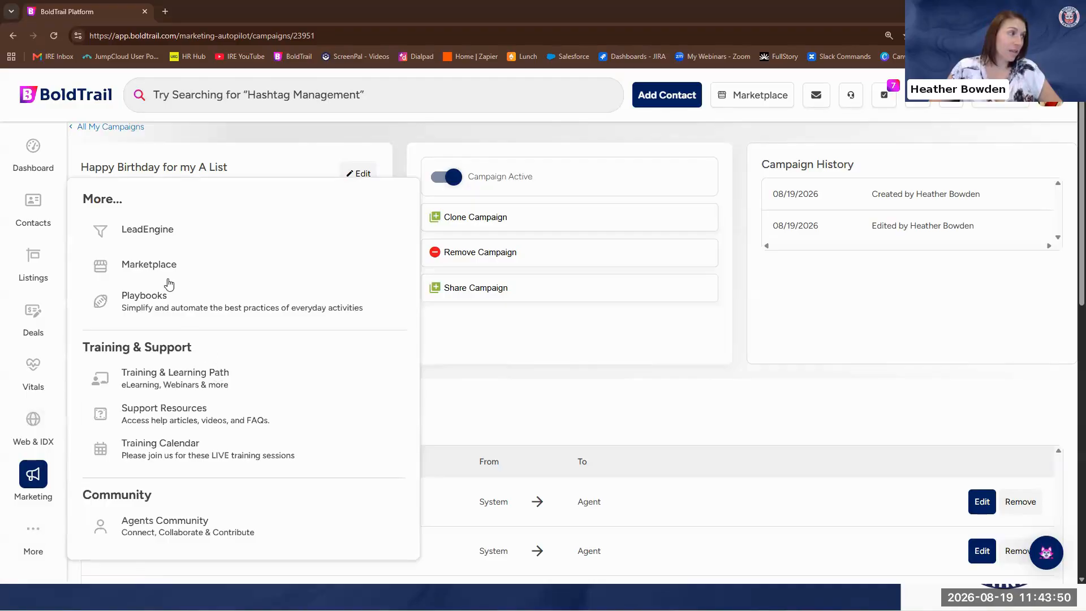
{"action": "left_click", "coordinate": [165, 267]}
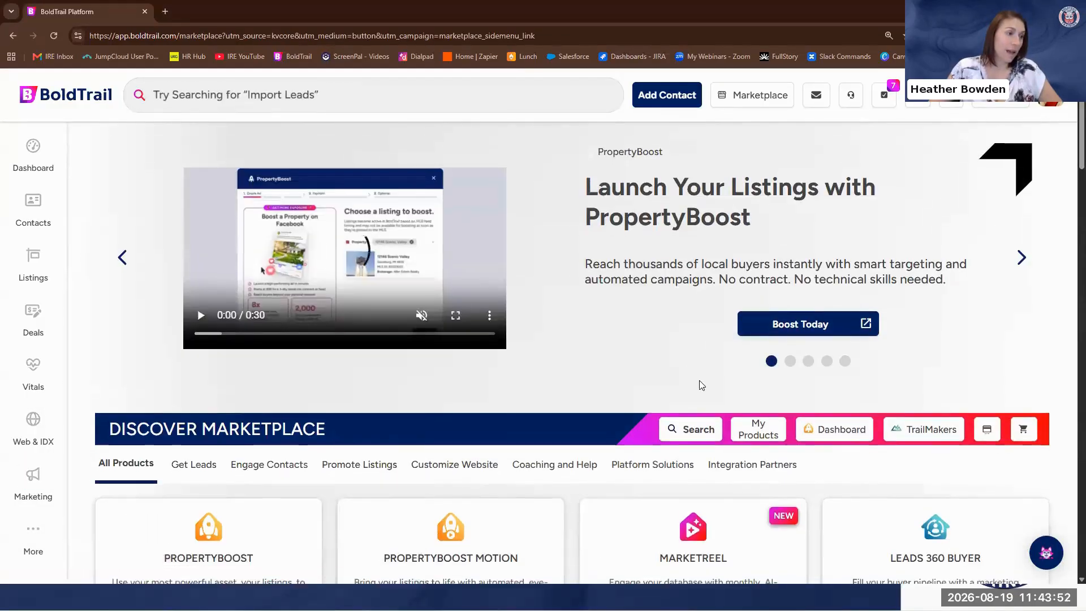
{"action": "scroll", "coordinate": [702, 385], "scroll_direction": "down", "scroll_amount": 2}
{"action": "left_click", "coordinate": [681, 320]}
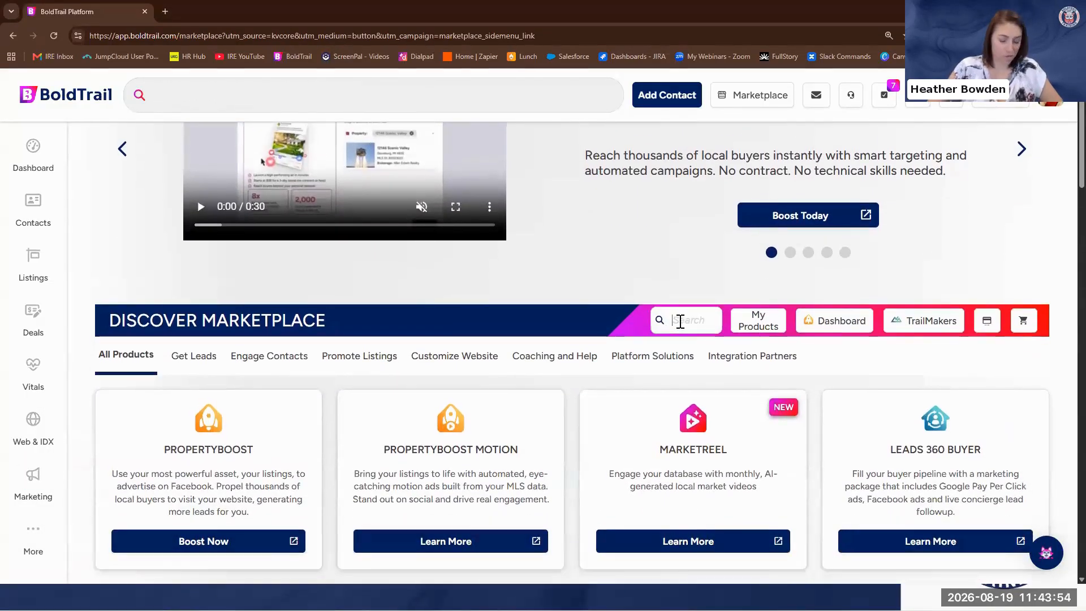
{"action": "type", "text": "campiagn"}
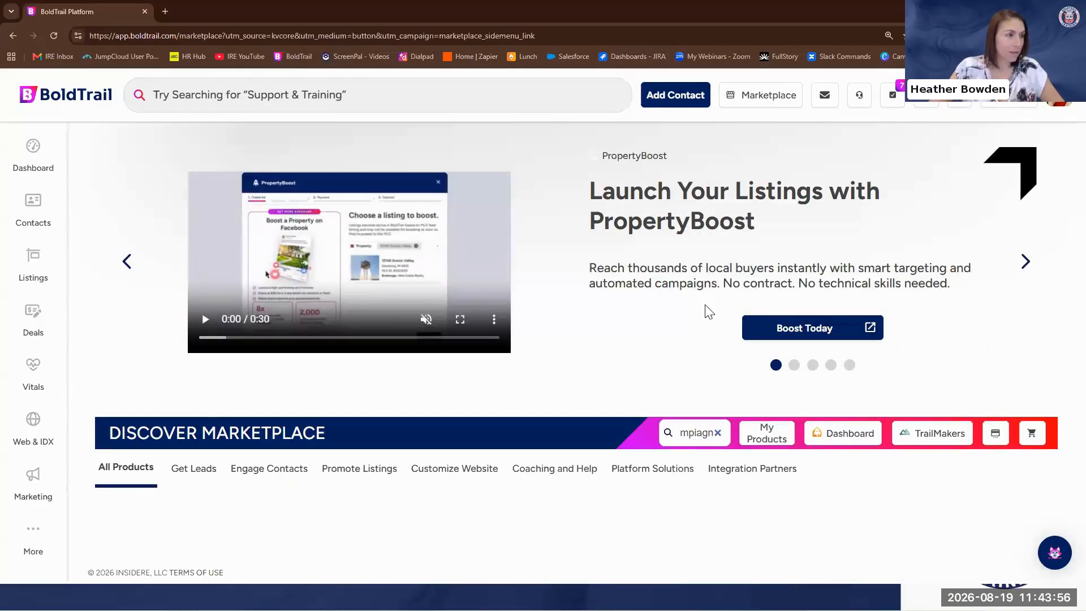
{"action": "key", "text": "BackSpace"}
{"action": "key", "text": "BackSpace"}
{"action": "key", "text": "BackSpace"}
{"action": "key", "text": "BackSpace"}
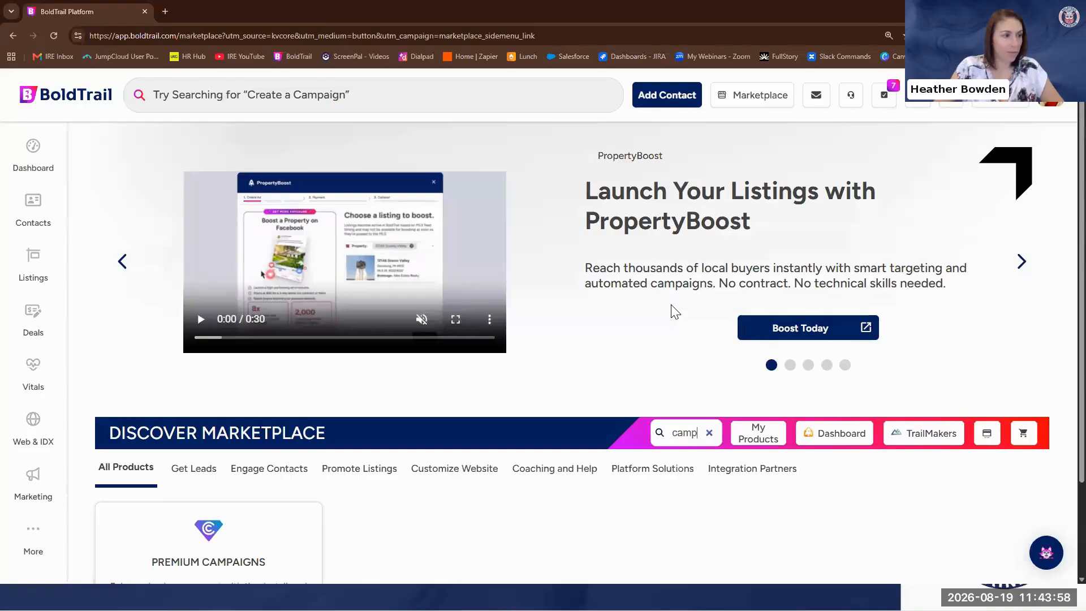
{"action": "scroll", "coordinate": [718, 532], "scroll_direction": "down", "scroll_amount": 2}
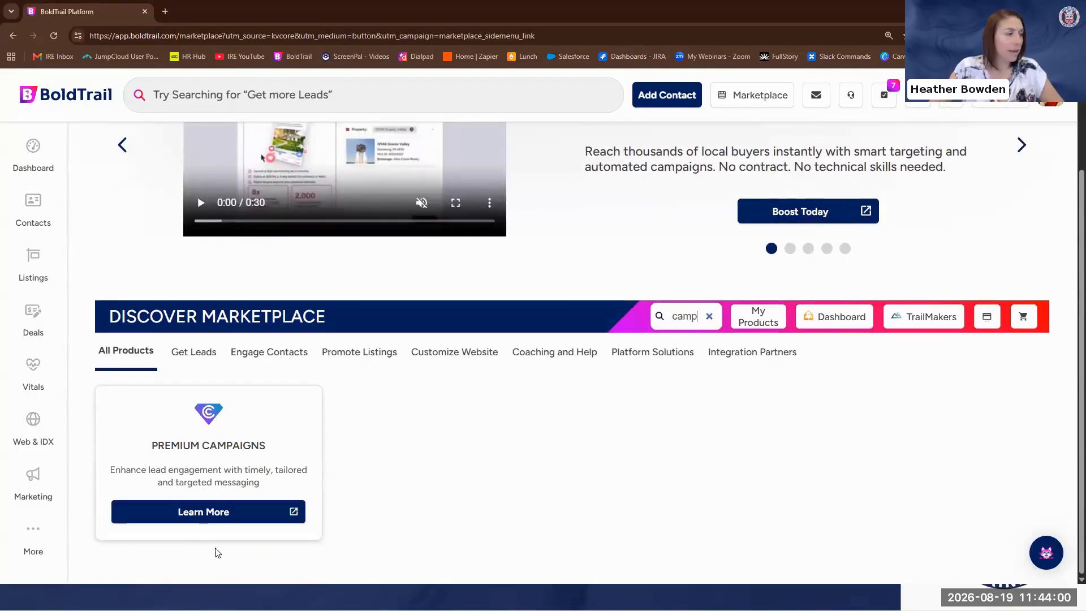
View the Premium Campaigns product page and its Holiday Campaign order form, and close the form
{"action": "left_click", "coordinate": [200, 517]}
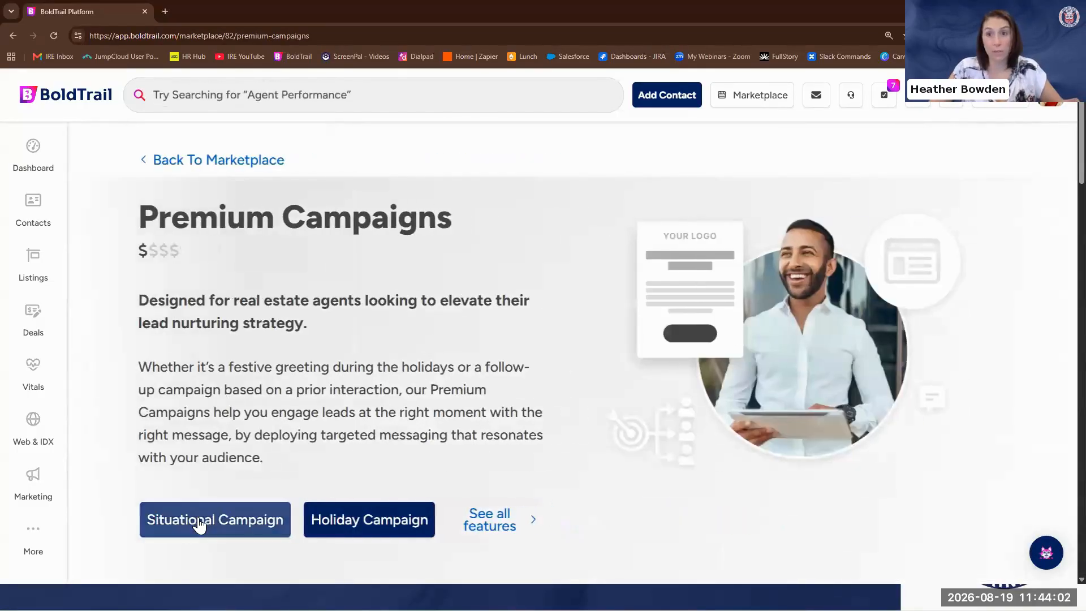
{"action": "left_click", "coordinate": [388, 521]}
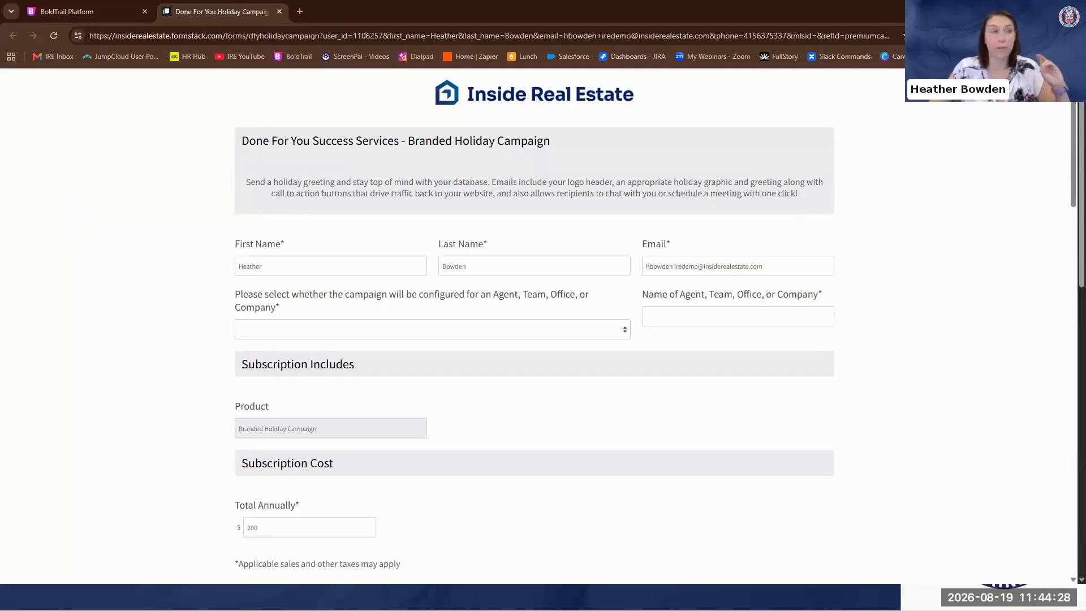
{"action": "left_click", "coordinate": [279, 11]}
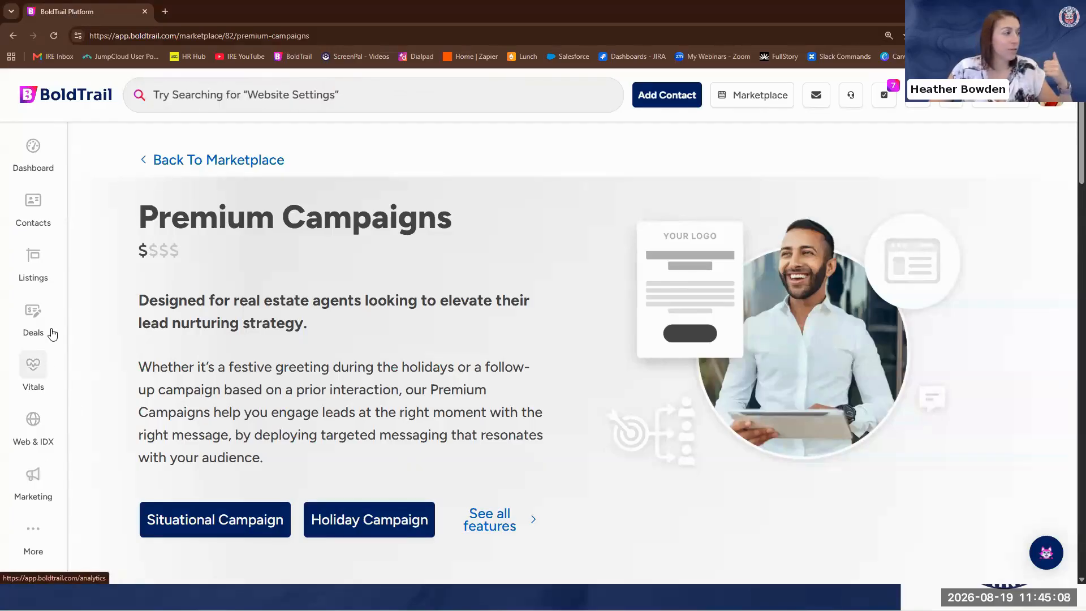
Open the list of smart campaigns in the marketing tools
{"action": "left_click", "coordinate": [32, 477]}
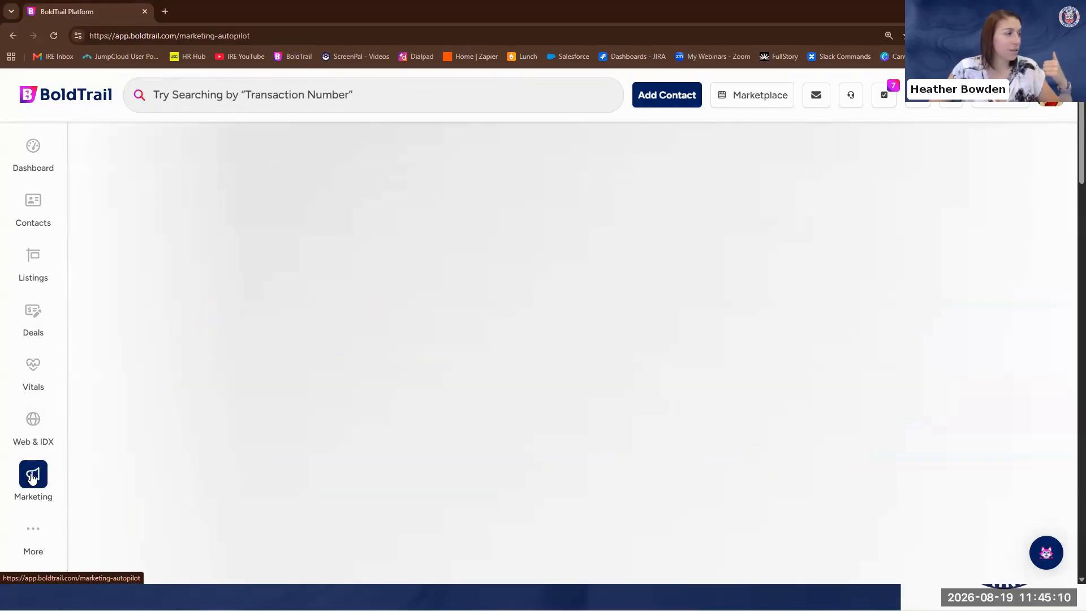
{"action": "scroll", "coordinate": [249, 405], "scroll_direction": "down", "scroll_amount": 8}
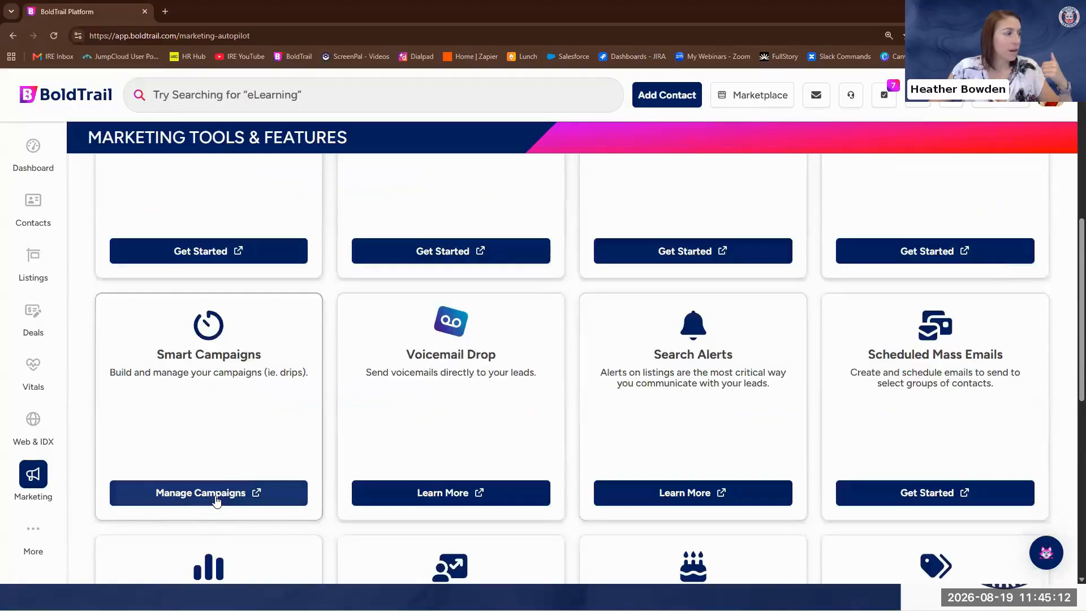
{"action": "left_click", "coordinate": [216, 501]}
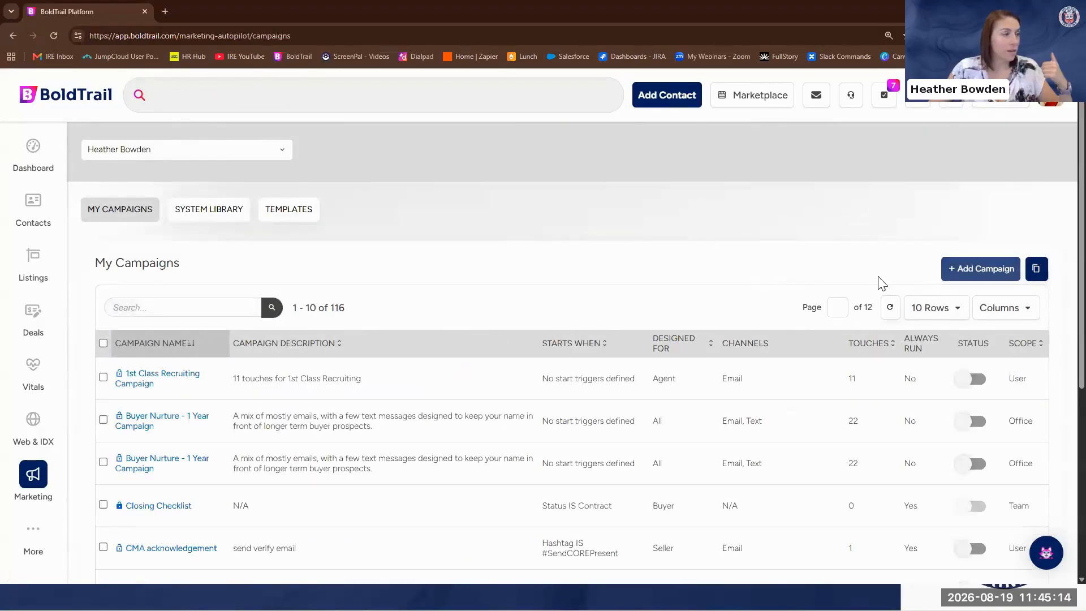
{"action": "left_click", "coordinate": [970, 267]}
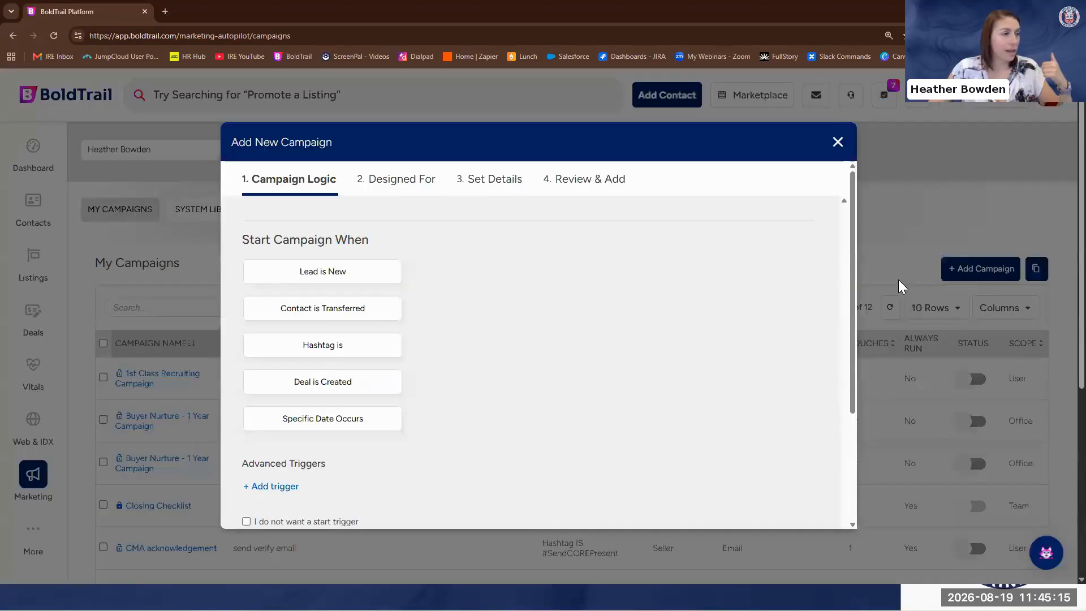
{"action": "left_click", "coordinate": [315, 430]}
{"action": "left_click", "coordinate": [568, 416]}
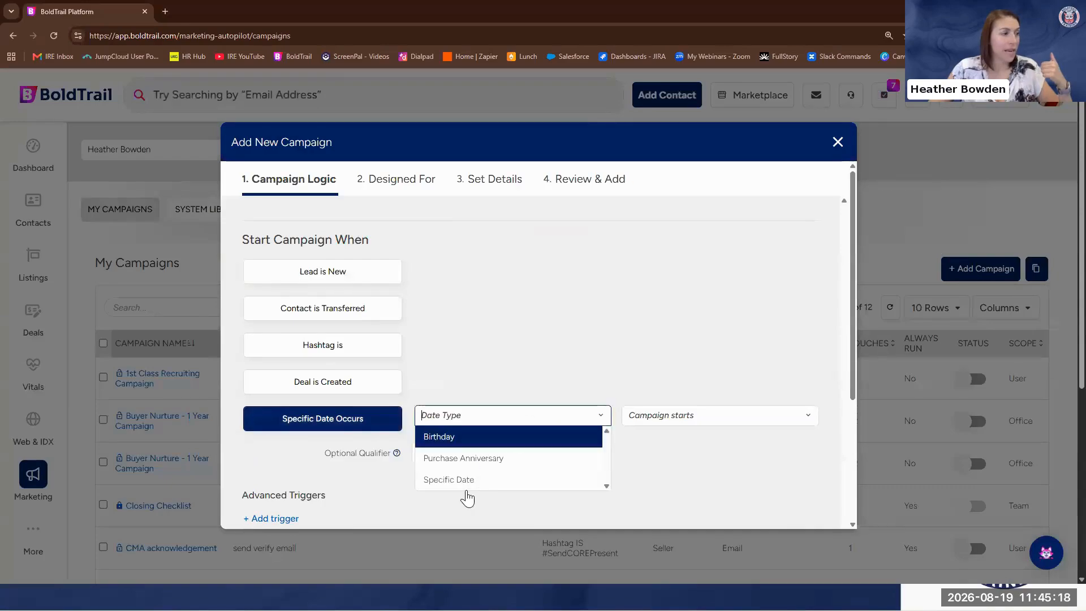
{"action": "left_click", "coordinate": [468, 437]}
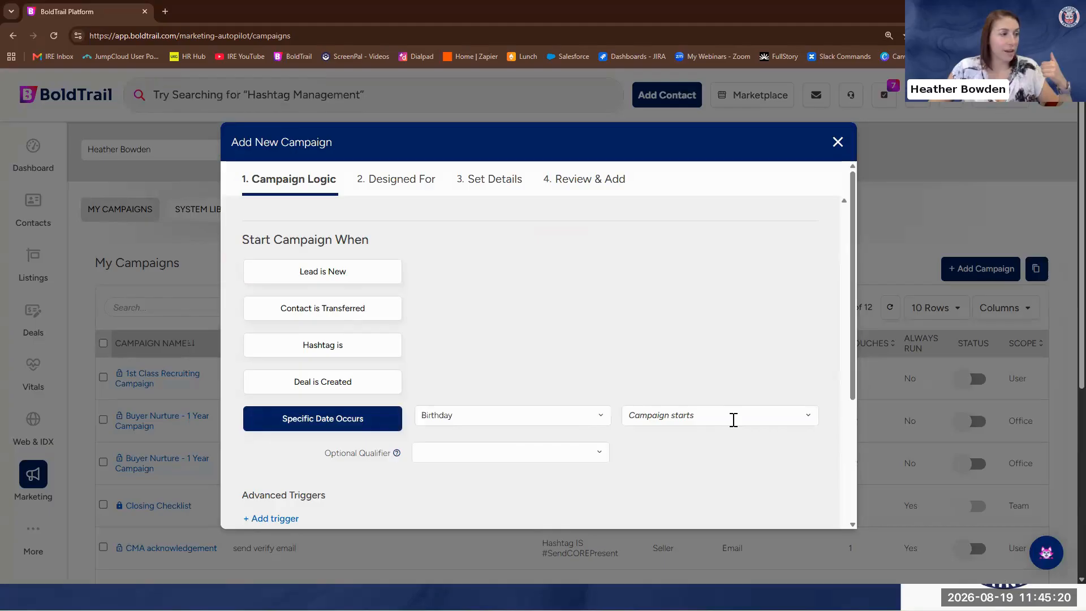
{"action": "left_click", "coordinate": [706, 419]}
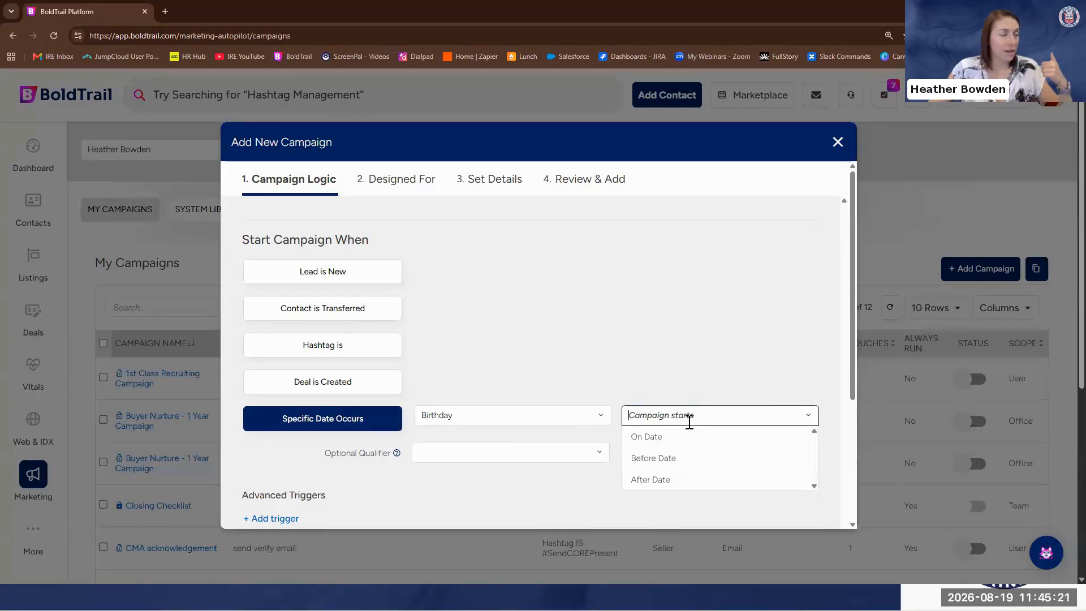
{"action": "left_click", "coordinate": [662, 464]}
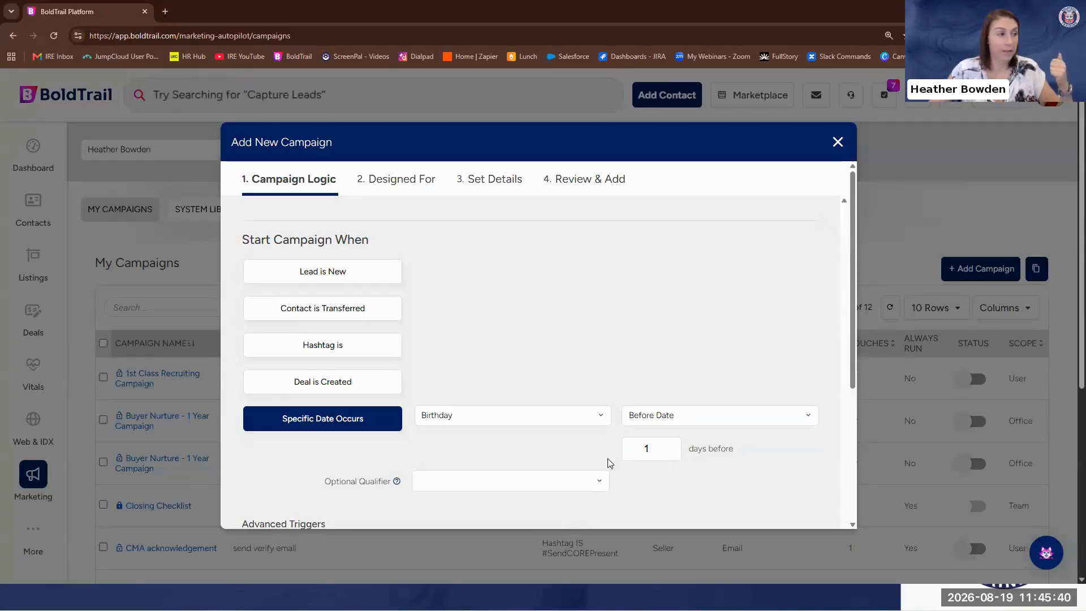
{"action": "left_click", "coordinate": [838, 141]}
{"action": "left_click", "coordinate": [525, 335]}
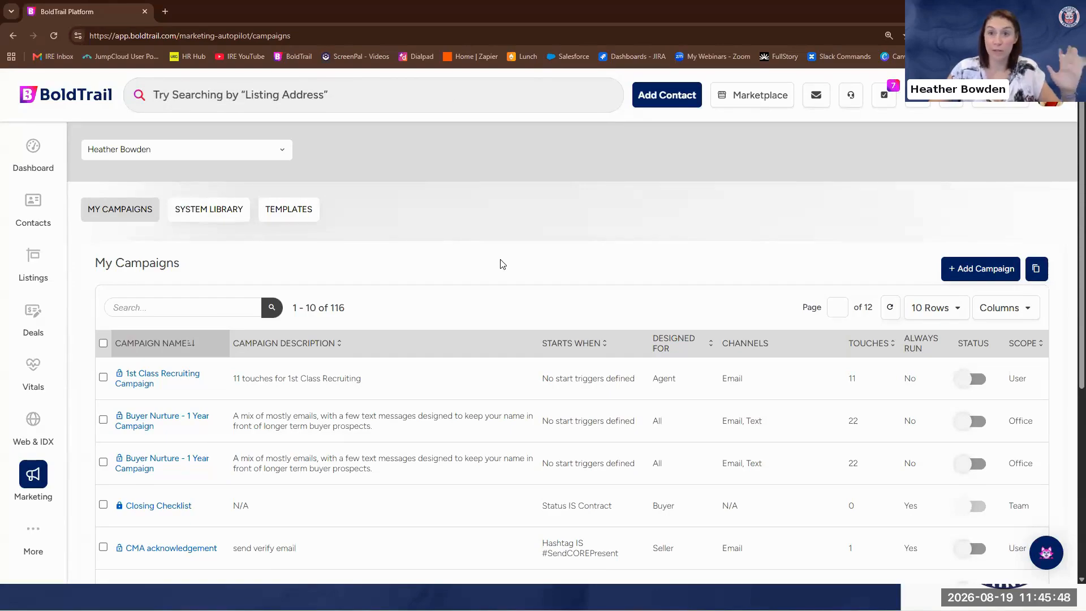
Start a new campaign whose start condition is a specific date, 08/25/2026
{"action": "left_click", "coordinate": [960, 273]}
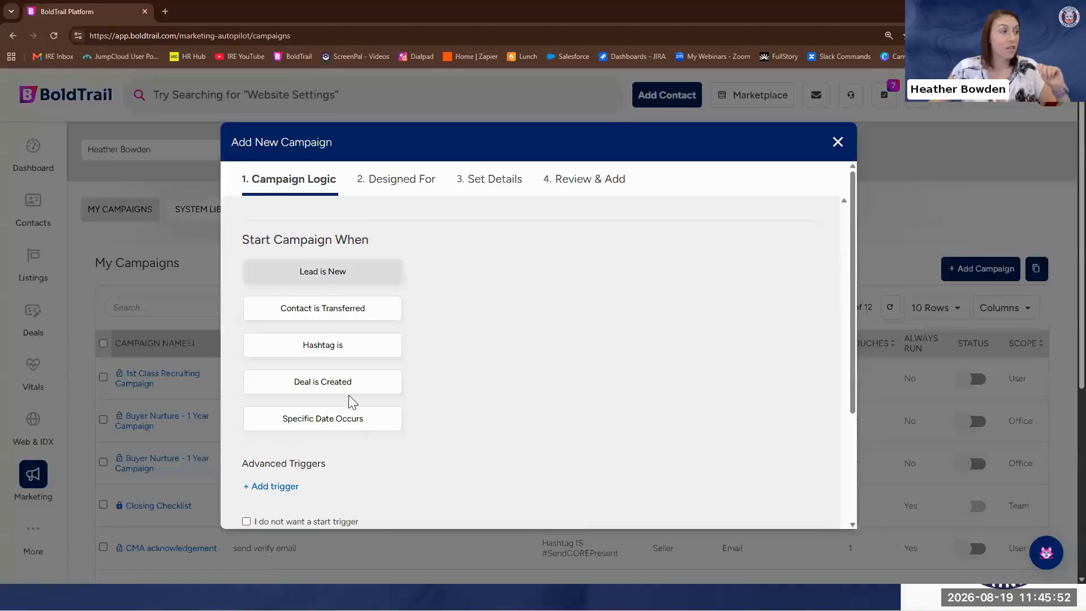
{"action": "left_click", "coordinate": [330, 425]}
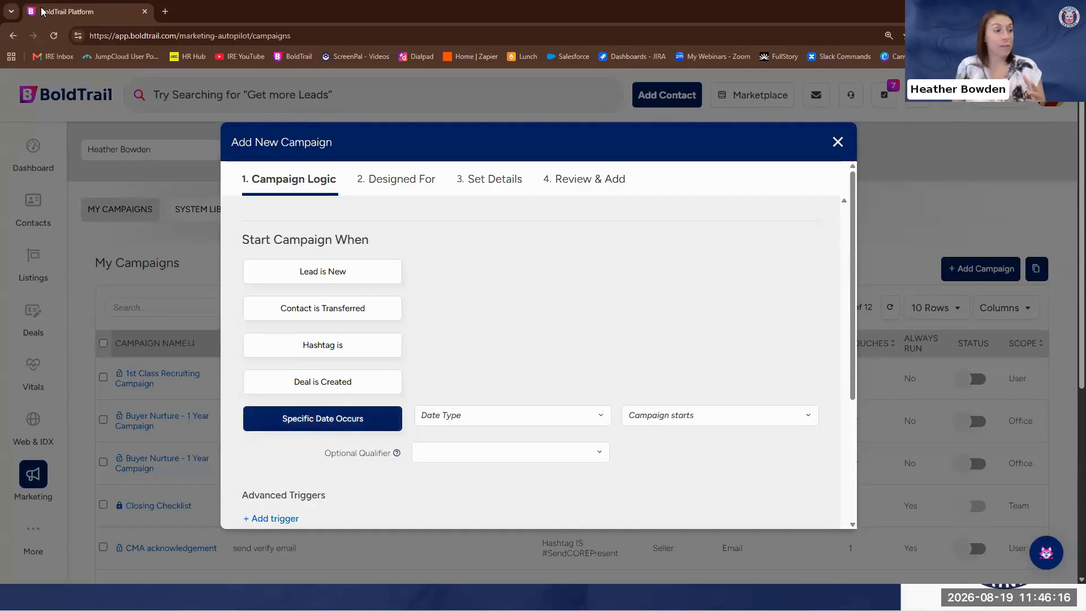
{"action": "left_click", "coordinate": [572, 420]}
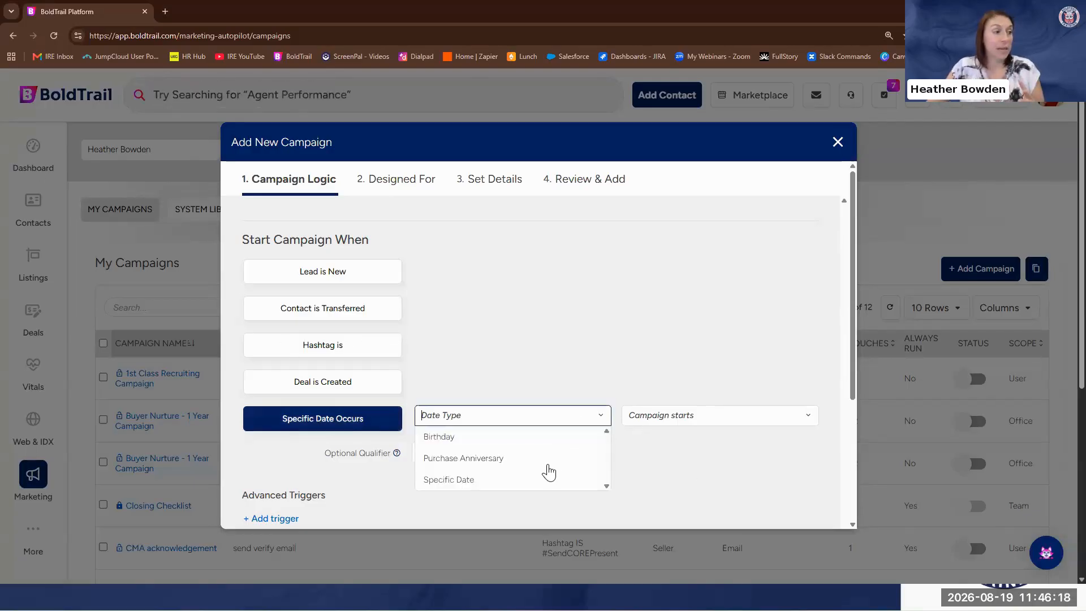
{"action": "left_click", "coordinate": [547, 481]}
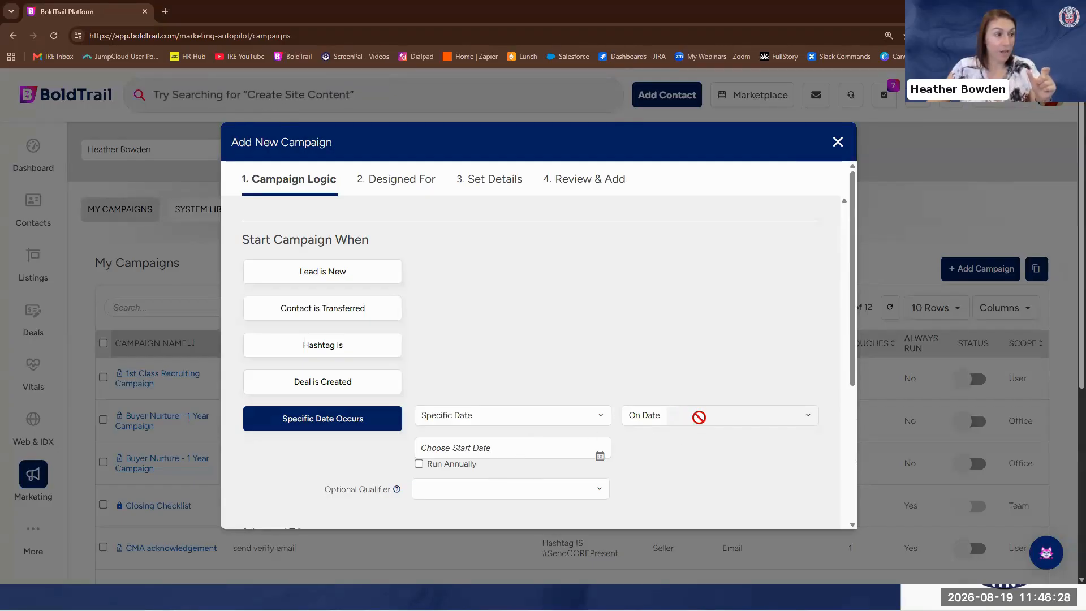
{"action": "left_click", "coordinate": [487, 449]}
{"action": "left_click", "coordinate": [460, 386]}
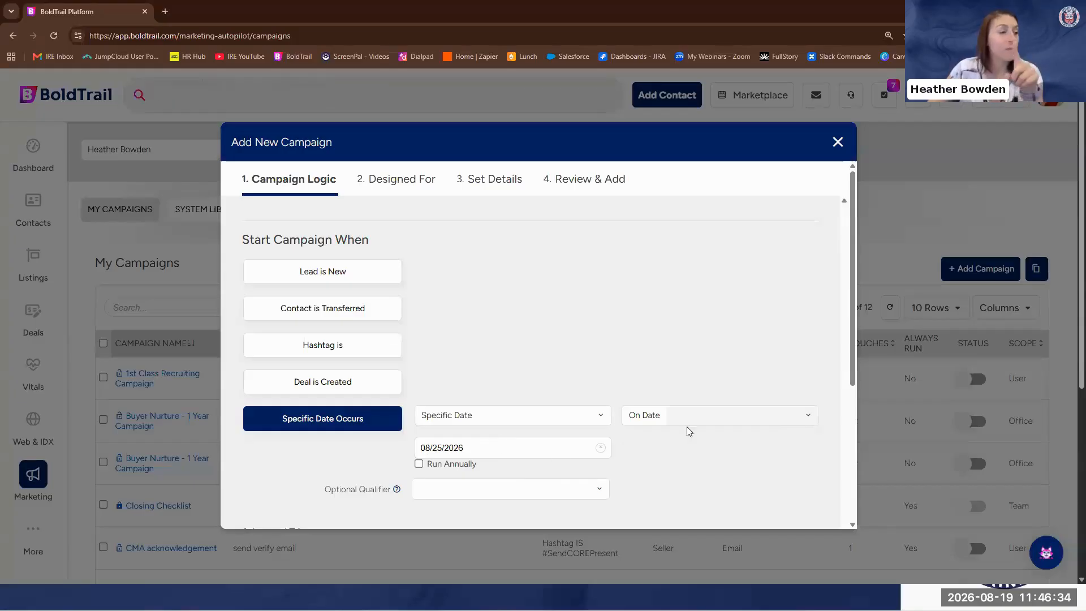
Change the campaign's specific start date to 10/01/2026
{"action": "left_click_drag", "start_coordinate": [471, 444], "coordinate": [395, 447]}
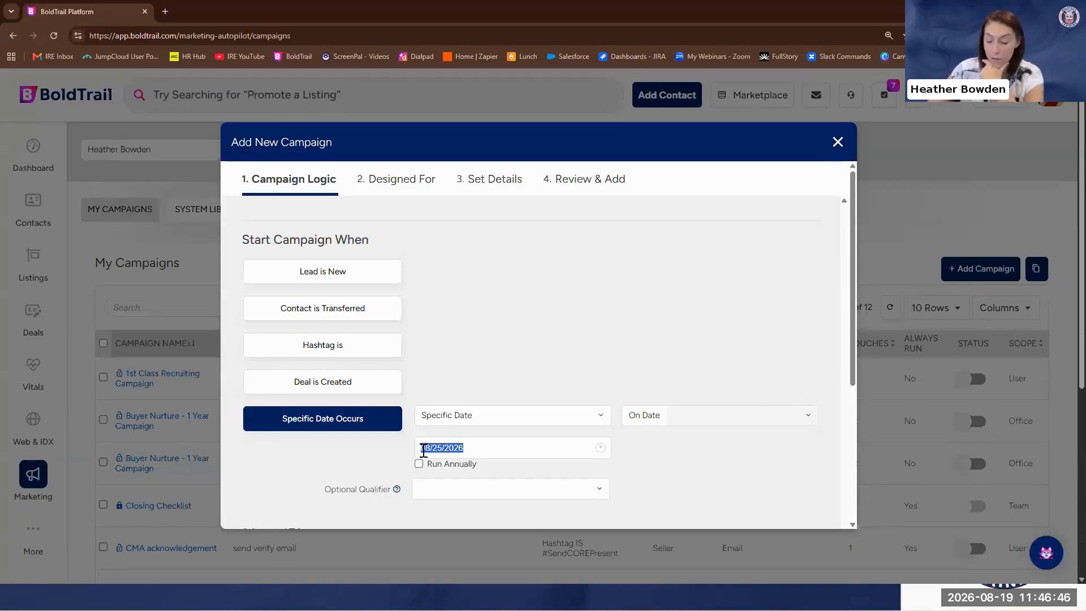
{"action": "left_click", "coordinate": [521, 447]}
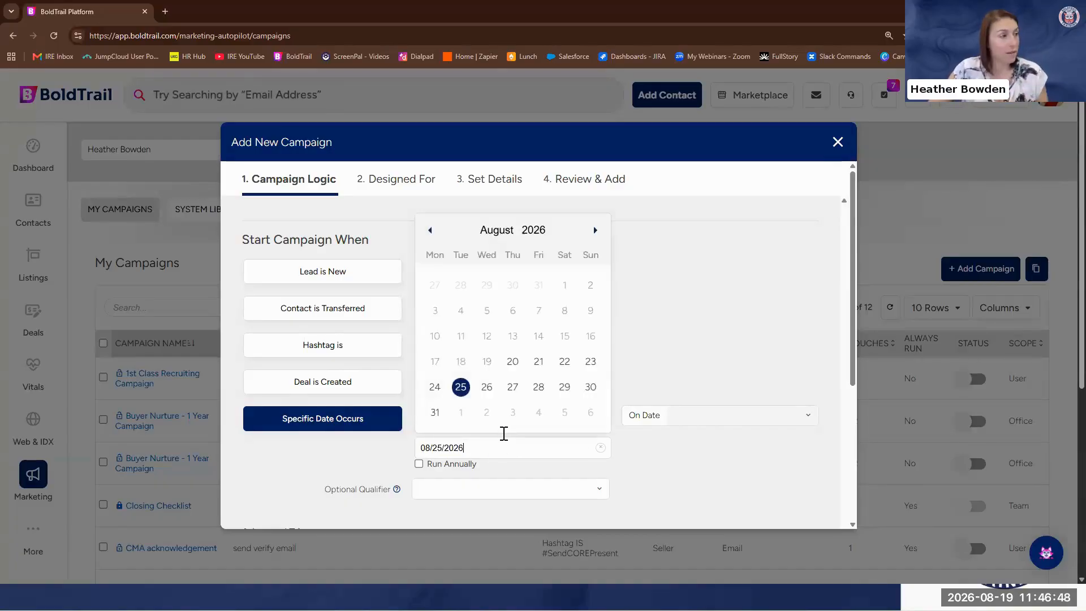
{"action": "left_click", "coordinate": [596, 225]}
{"action": "left_click", "coordinate": [597, 253]}
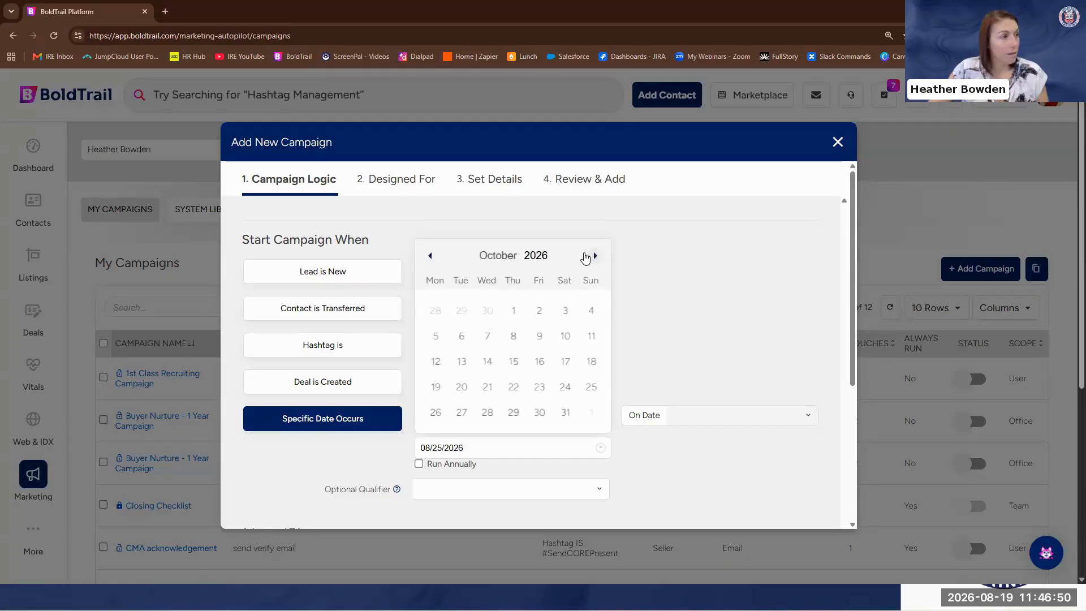
{"action": "left_click", "coordinate": [512, 311]}
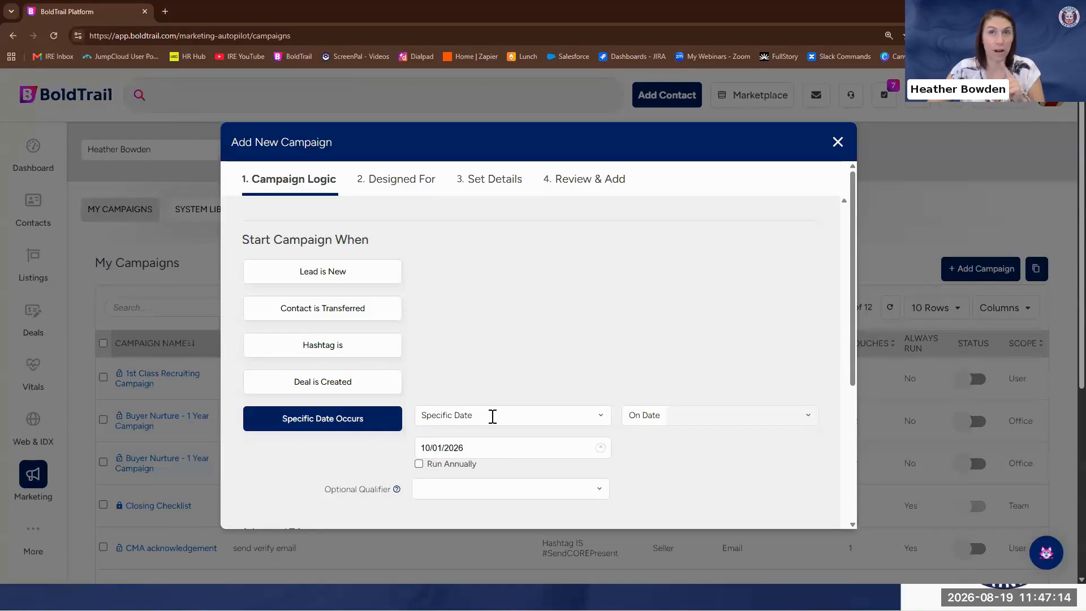
Set the campaign's start date to 09/07/2026, and change it again to 09/05/2026
{"action": "left_click", "coordinate": [467, 447]}
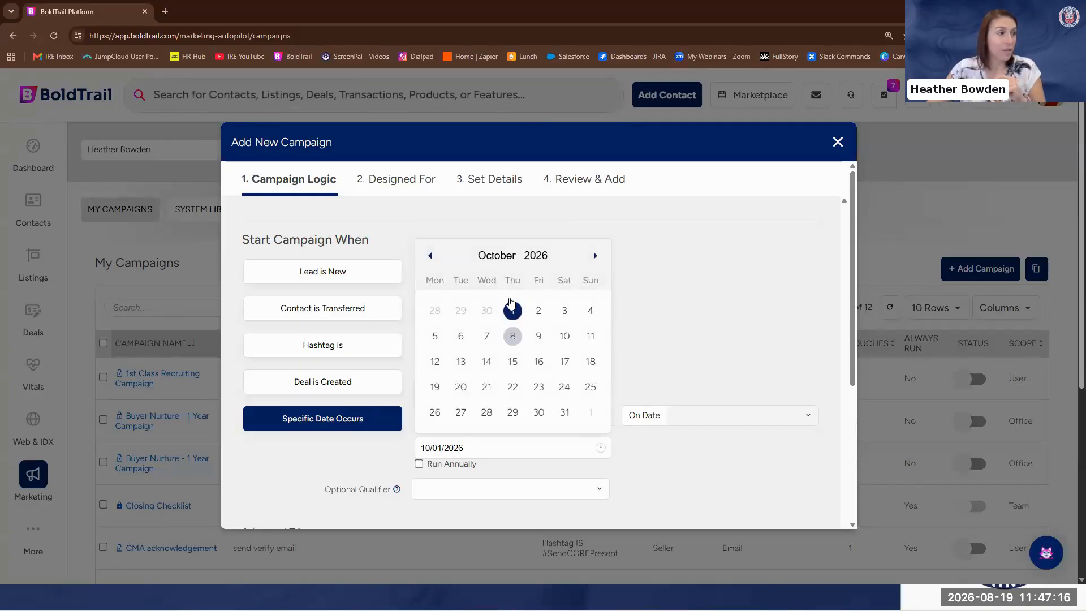
{"action": "left_click", "coordinate": [429, 255]}
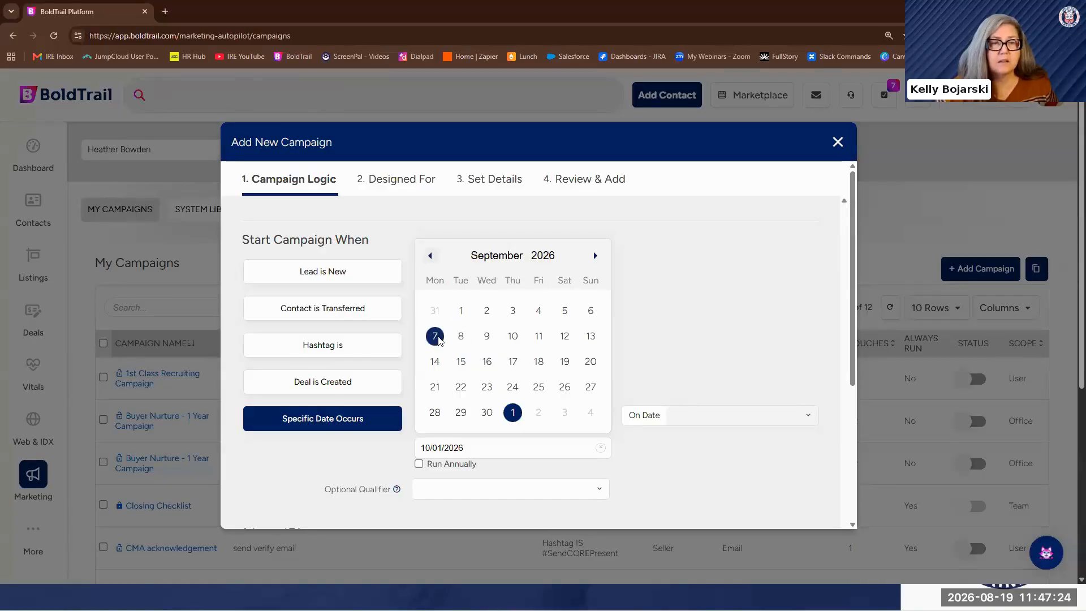
{"action": "left_click", "coordinate": [435, 336]}
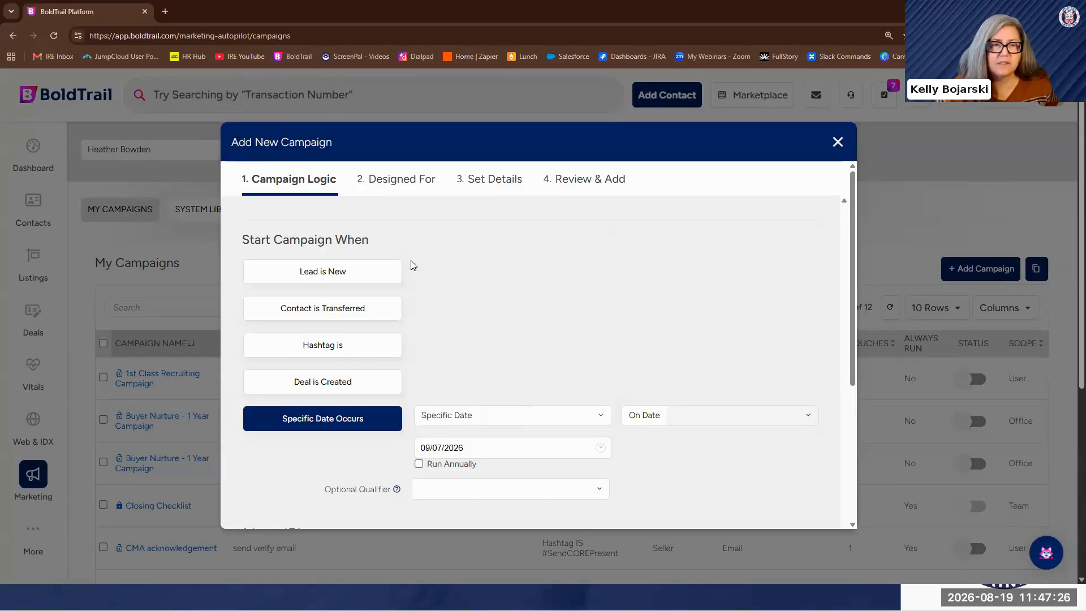
{"action": "left_click", "coordinate": [458, 447]}
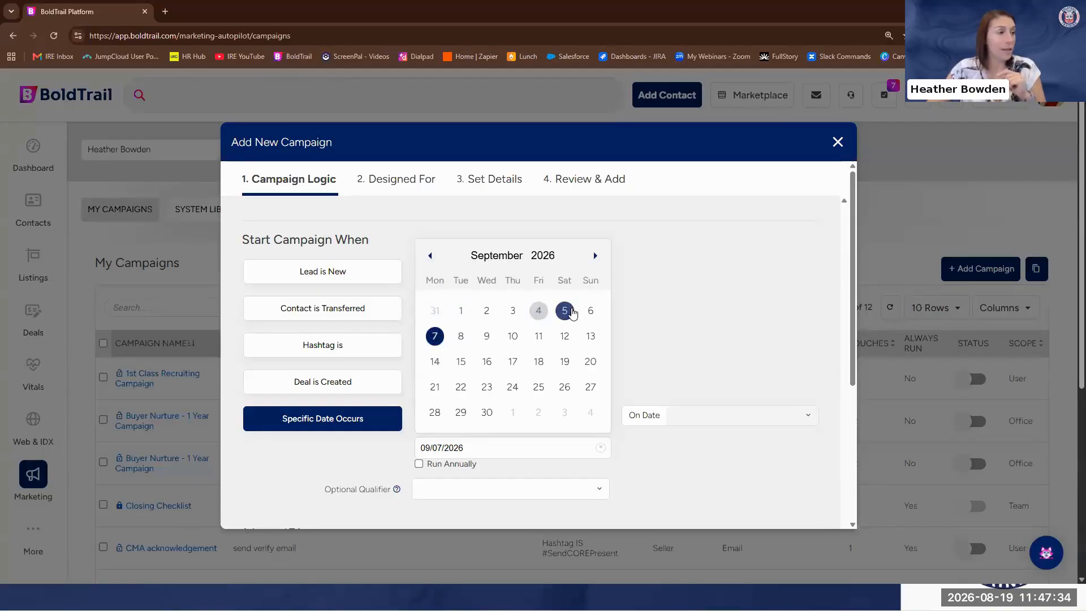
{"action": "left_click", "coordinate": [565, 312]}
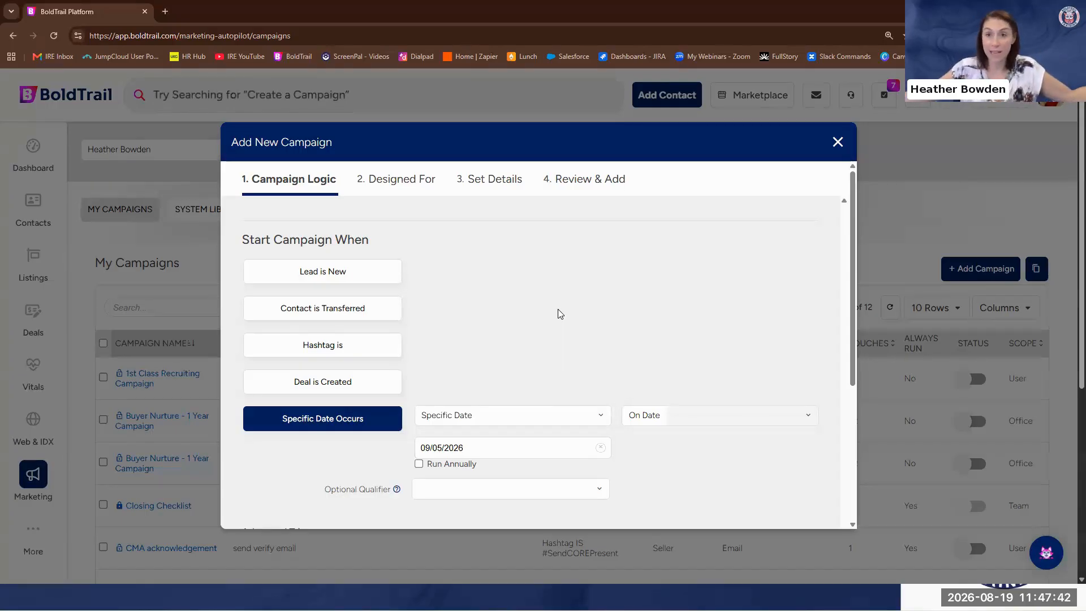
Add an optional qualifier to the campaign's start condition requiring that Status IS Active Lead
{"action": "scroll", "coordinate": [410, 456], "scroll_direction": "down", "scroll_amount": 2}
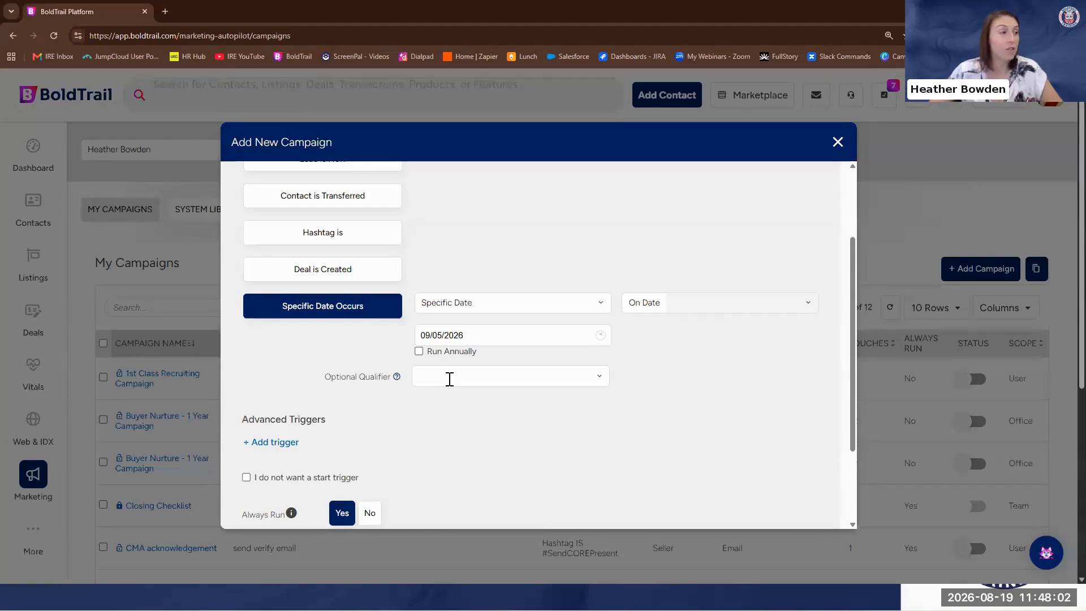
{"action": "left_click", "coordinate": [450, 378]}
{"action": "scroll", "coordinate": [486, 492], "scroll_direction": "down", "scroll_amount": 1}
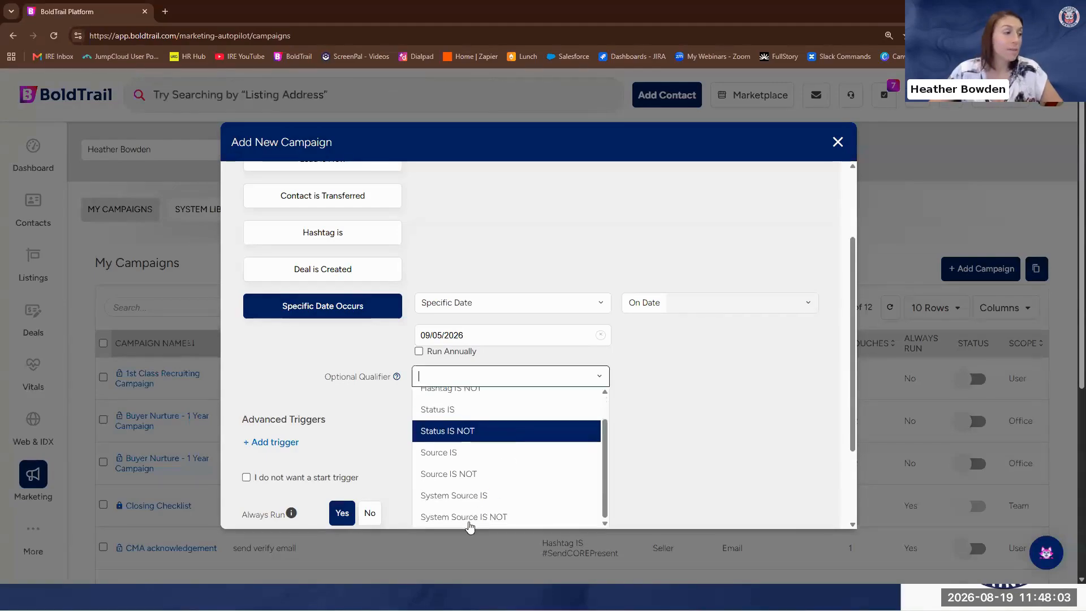
{"action": "left_click", "coordinate": [465, 412]}
{"action": "left_click", "coordinate": [687, 375]}
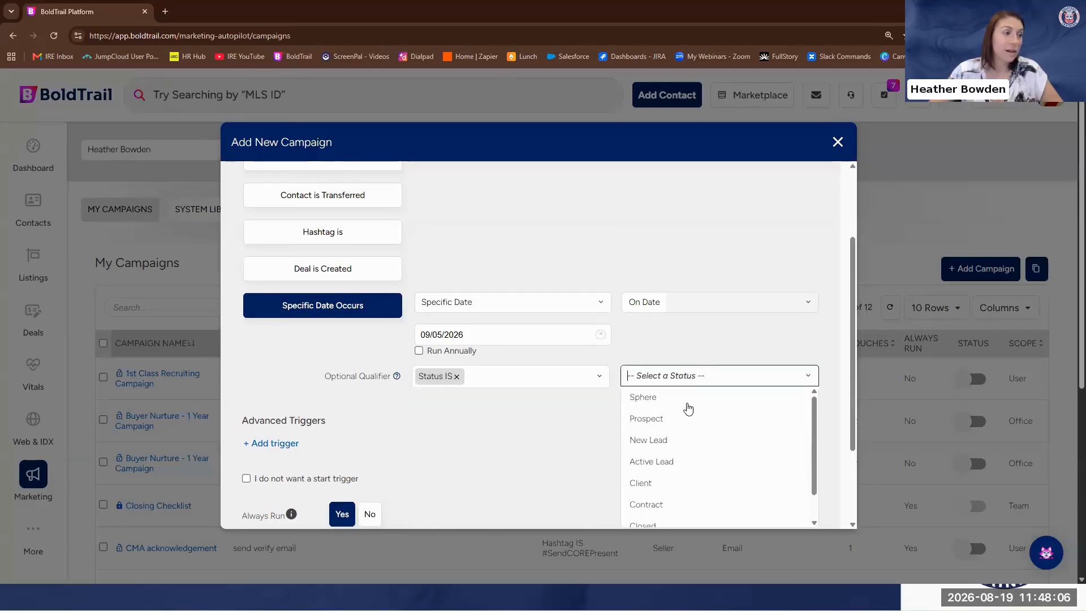
{"action": "left_click", "coordinate": [663, 473]}
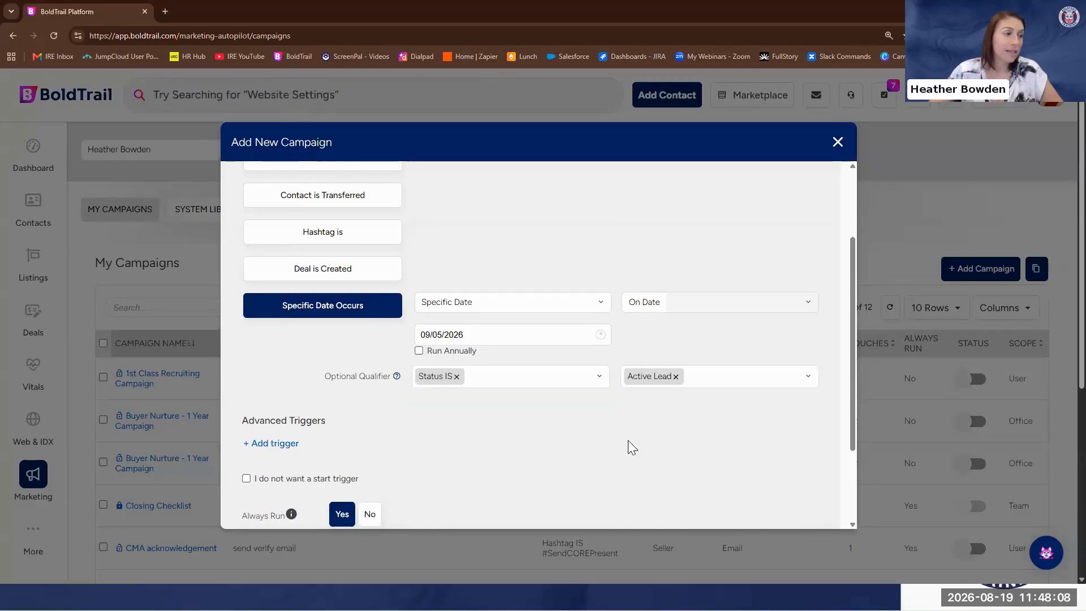
Change the optional qualifier's status value to Client
{"action": "left_click", "coordinate": [726, 378]}
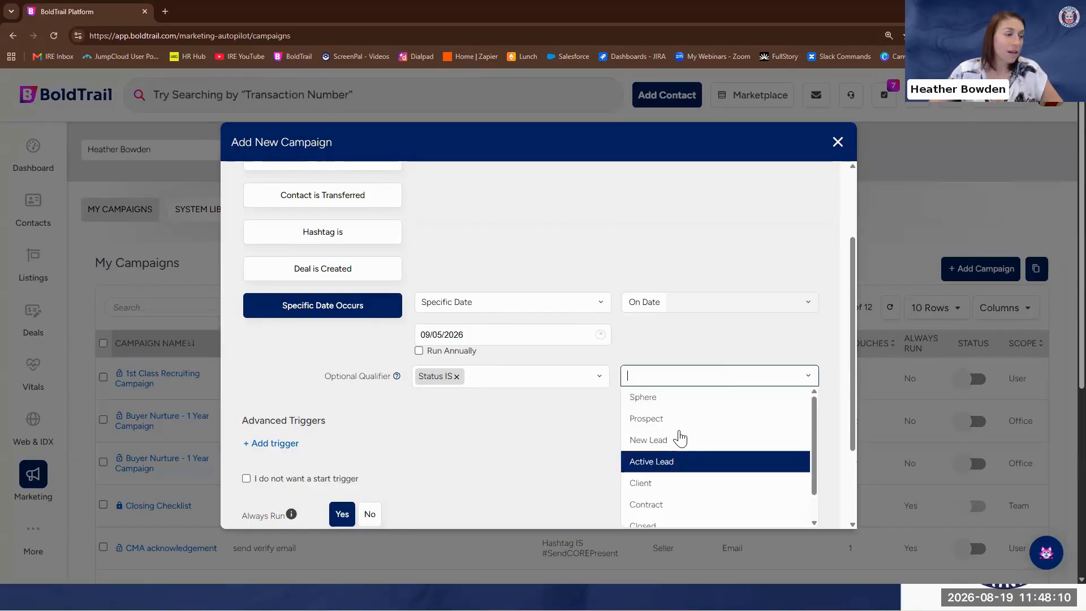
{"action": "scroll", "coordinate": [674, 444], "scroll_direction": "down", "scroll_amount": 1}
{"action": "left_click", "coordinate": [673, 445]}
{"action": "left_click", "coordinate": [665, 369]}
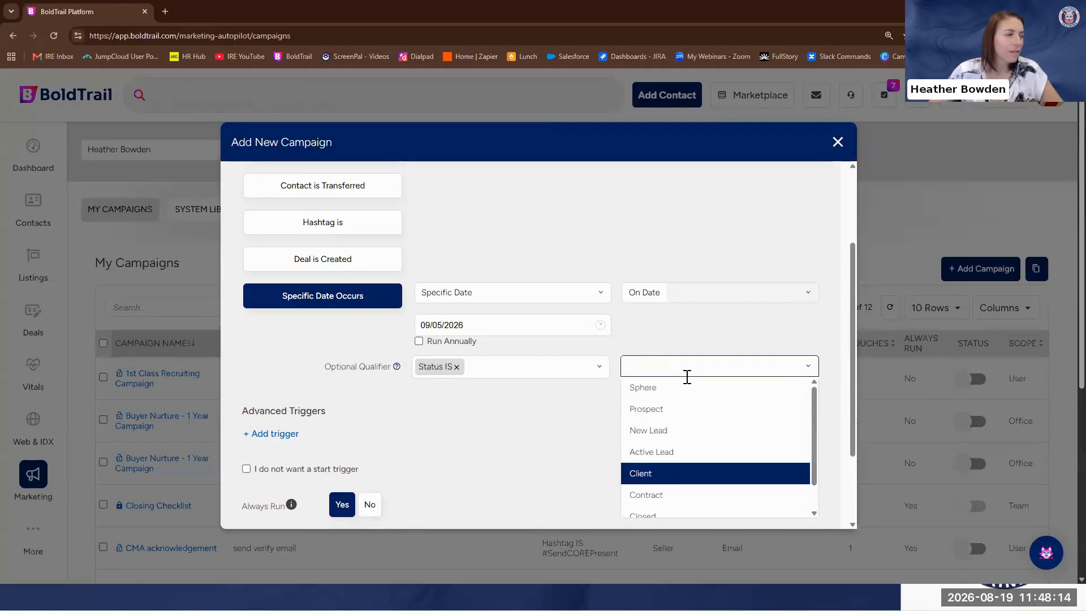
Look through the available optional qualifier types, such as hashtag, status, source and system source conditions
{"action": "left_click", "coordinate": [540, 367]}
{"action": "scroll", "coordinate": [466, 418], "scroll_direction": "down", "scroll_amount": 4}
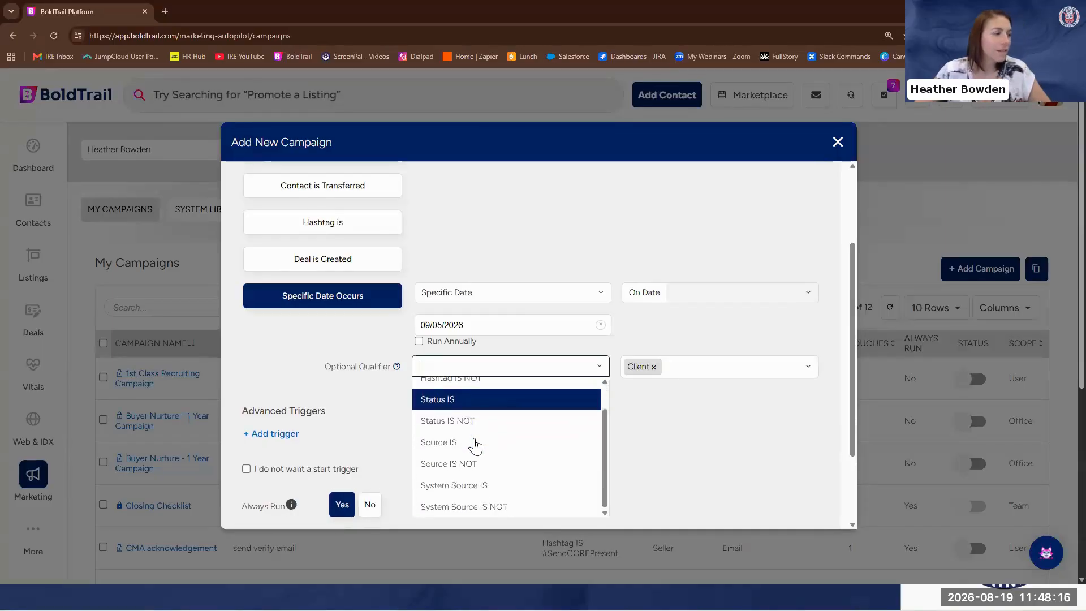
{"action": "scroll", "coordinate": [475, 470], "scroll_direction": "up", "scroll_amount": 4}
{"action": "scroll", "coordinate": [501, 396], "scroll_direction": "down", "scroll_amount": 3}
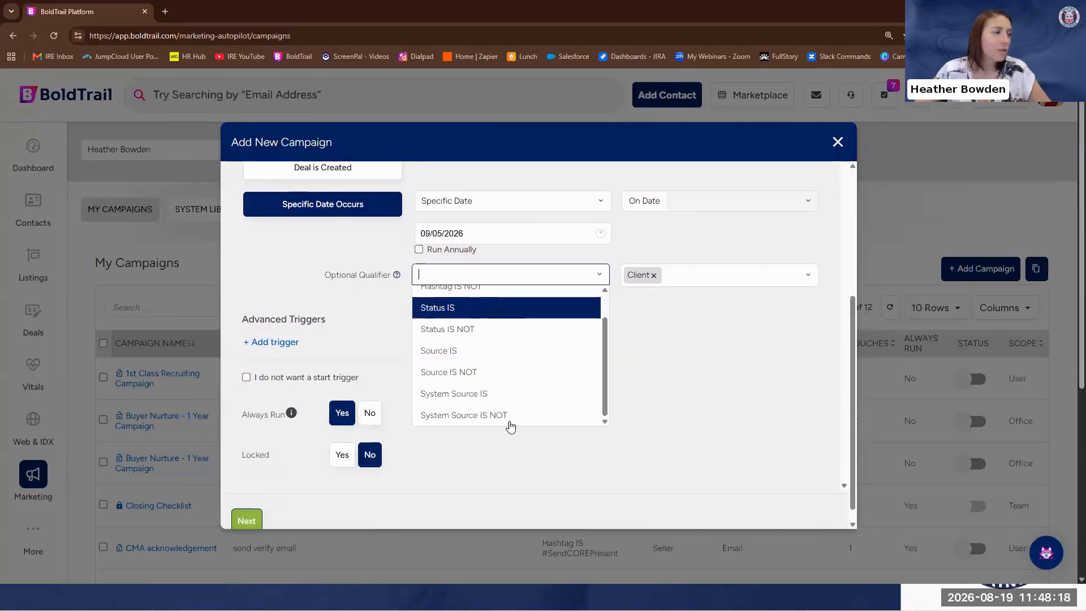
{"action": "scroll", "coordinate": [529, 422], "scroll_direction": "up", "scroll_amount": 1}
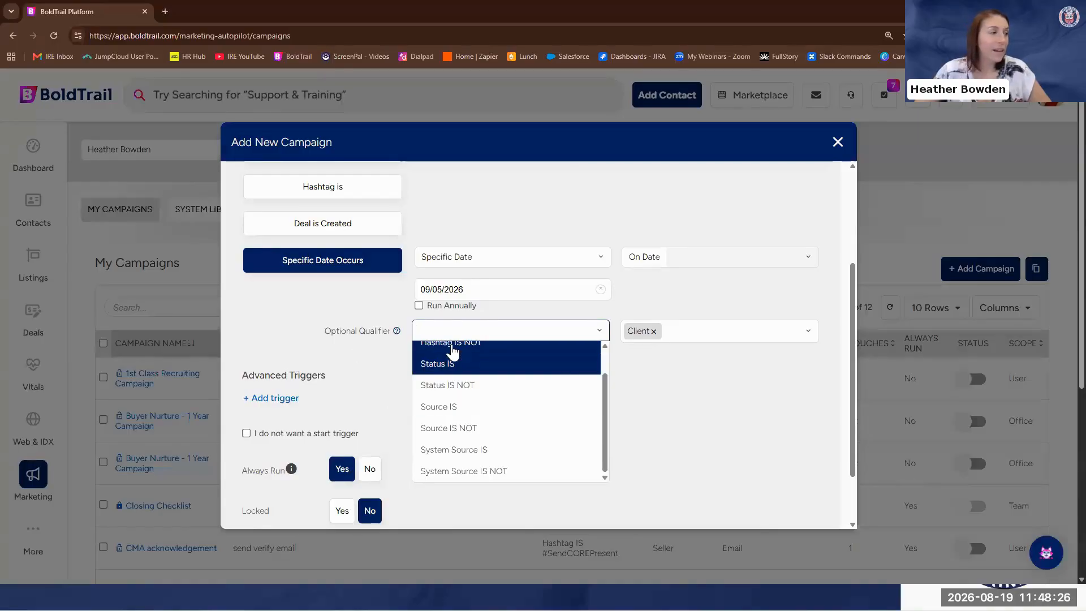
{"action": "scroll", "coordinate": [492, 379], "scroll_direction": "up", "scroll_amount": 1}
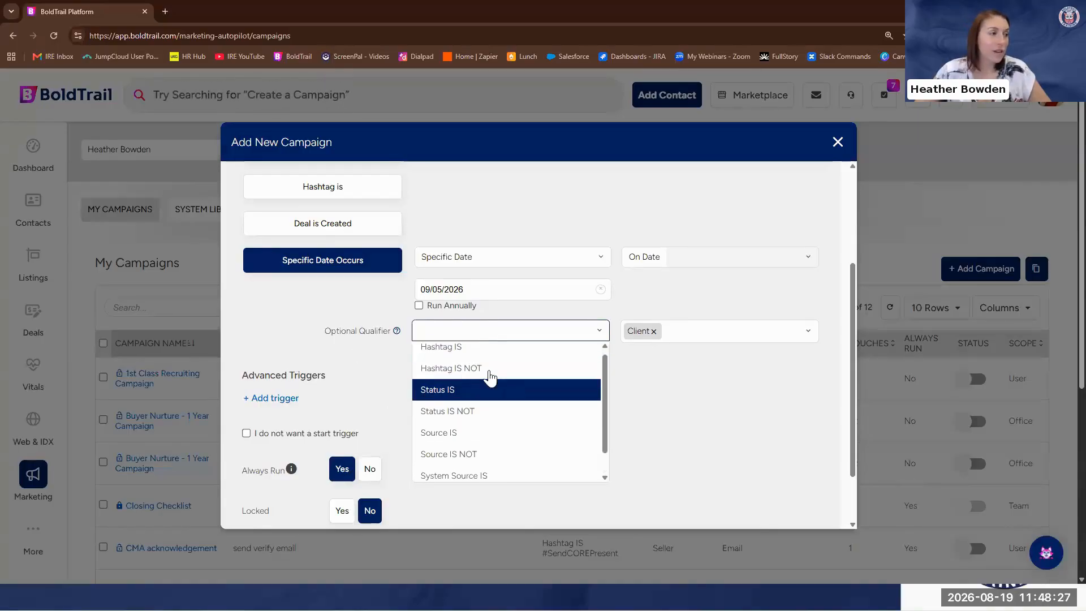
Clear the Client status from the optional qualifier and continue to the campaign's audience settings
{"action": "left_click", "coordinate": [654, 332]}
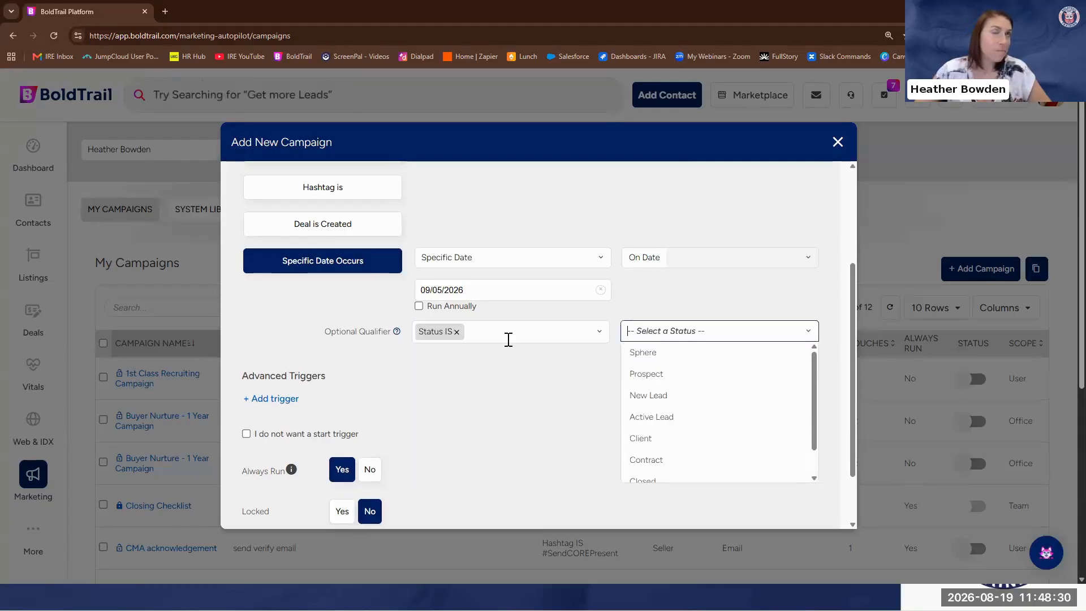
{"action": "left_click", "coordinate": [520, 408]}
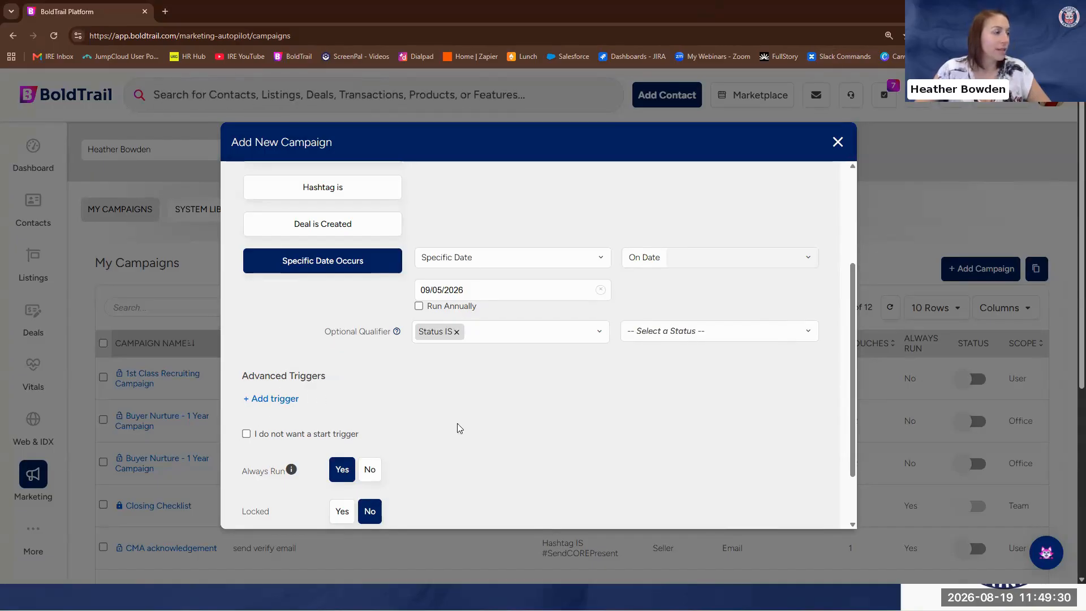
{"action": "scroll", "coordinate": [472, 423], "scroll_direction": "down", "scroll_amount": 3}
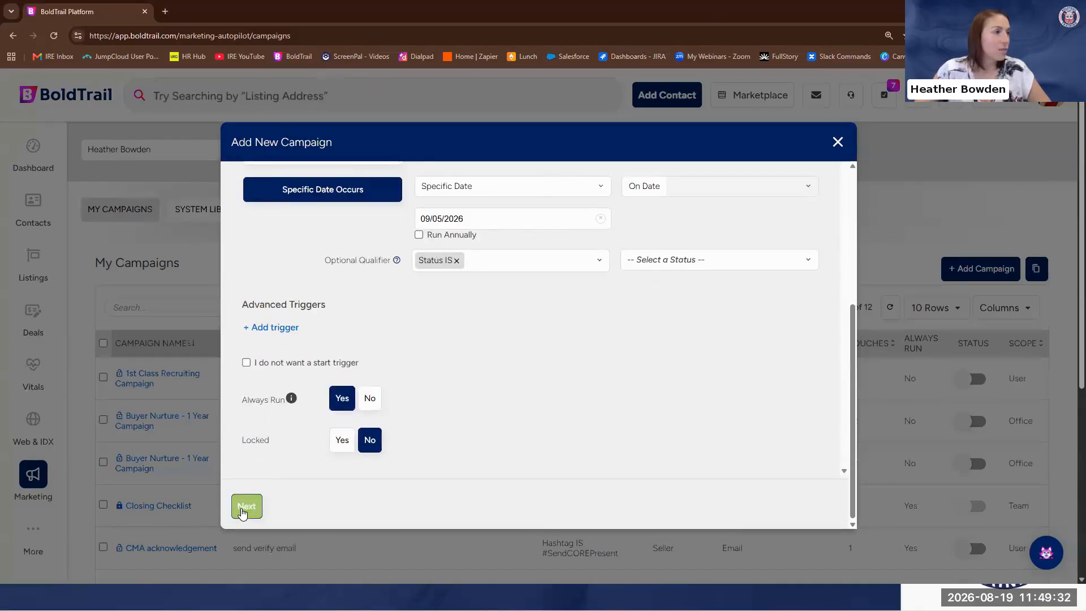
{"action": "left_click", "coordinate": [244, 509]}
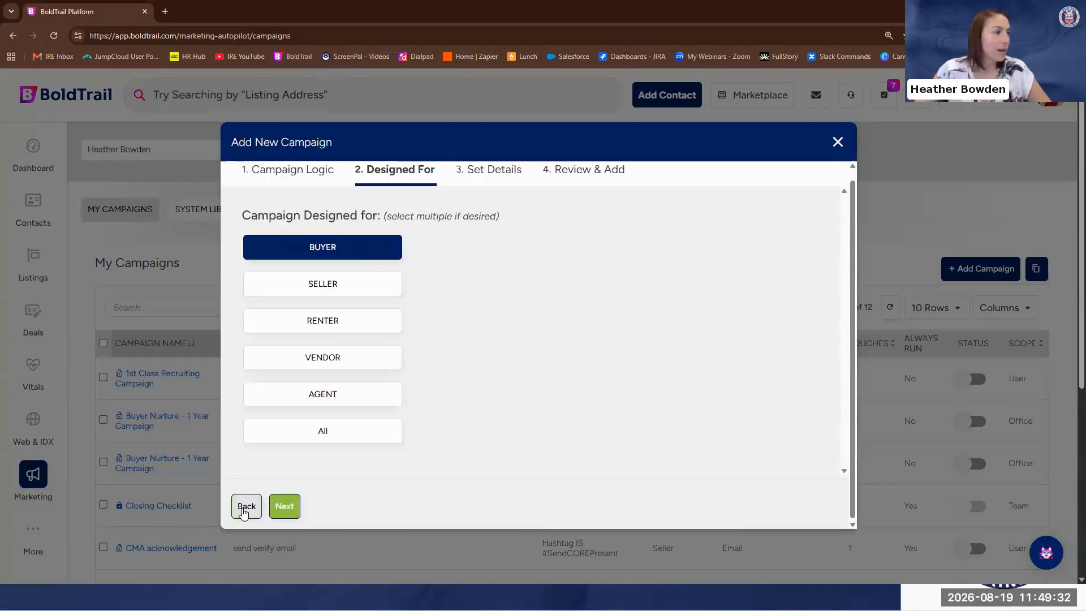
Design the campaign for Buyer, Seller, Renter and Vendor contacts, leaving out Agent, and continue to the campaign details
{"action": "left_click", "coordinate": [343, 430]}
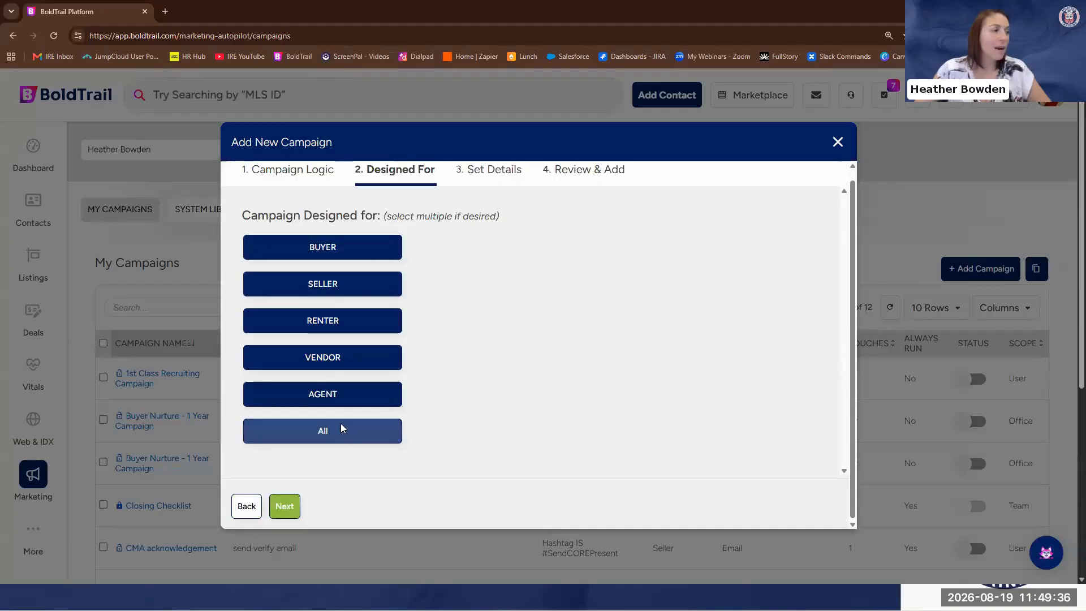
{"action": "left_click", "coordinate": [320, 396]}
{"action": "left_click", "coordinate": [319, 398]}
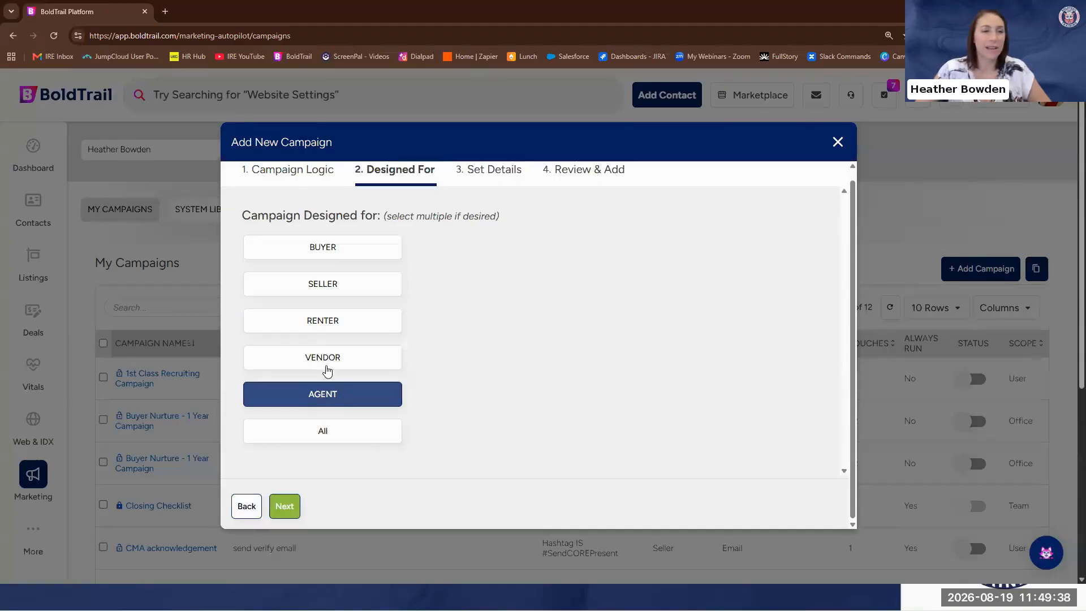
{"action": "left_click", "coordinate": [327, 371]}
{"action": "left_click", "coordinate": [332, 319]}
{"action": "left_click", "coordinate": [334, 282]}
{"action": "left_click", "coordinate": [336, 249]}
{"action": "left_click", "coordinate": [335, 398]}
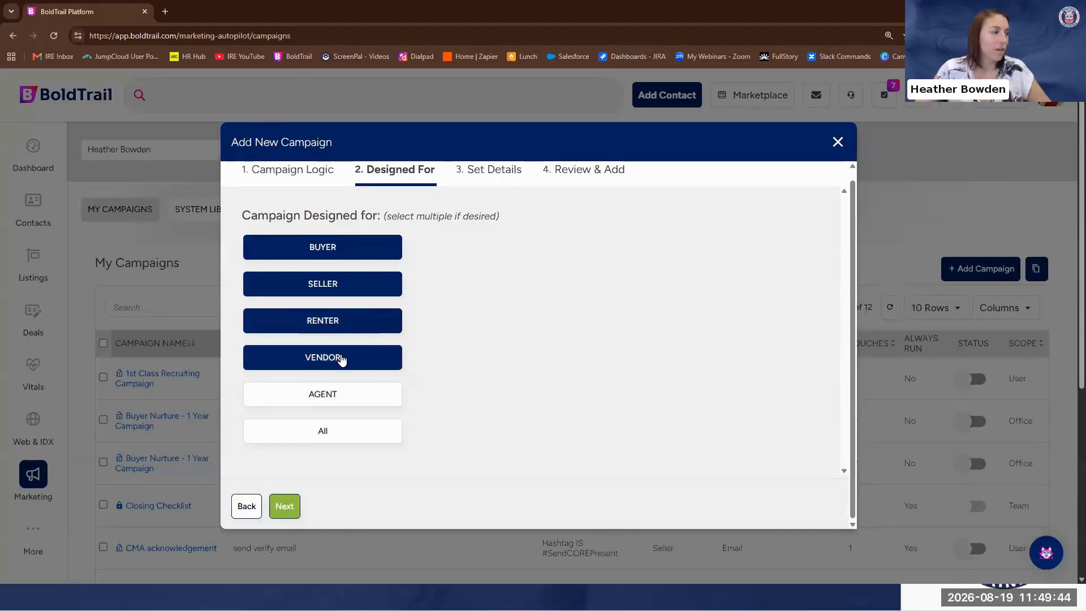
{"action": "left_click", "coordinate": [286, 513]}
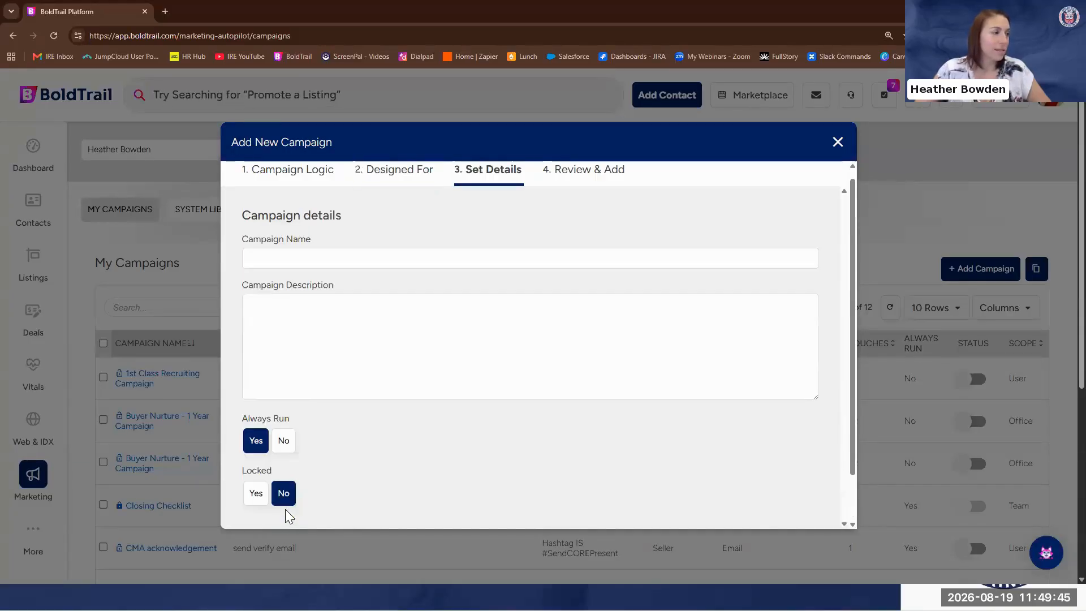
Name the campaign "HB - Holiday 2026 Campaign"
{"action": "left_click", "coordinate": [317, 256]}
{"action": "type", "text": "Holiday"}
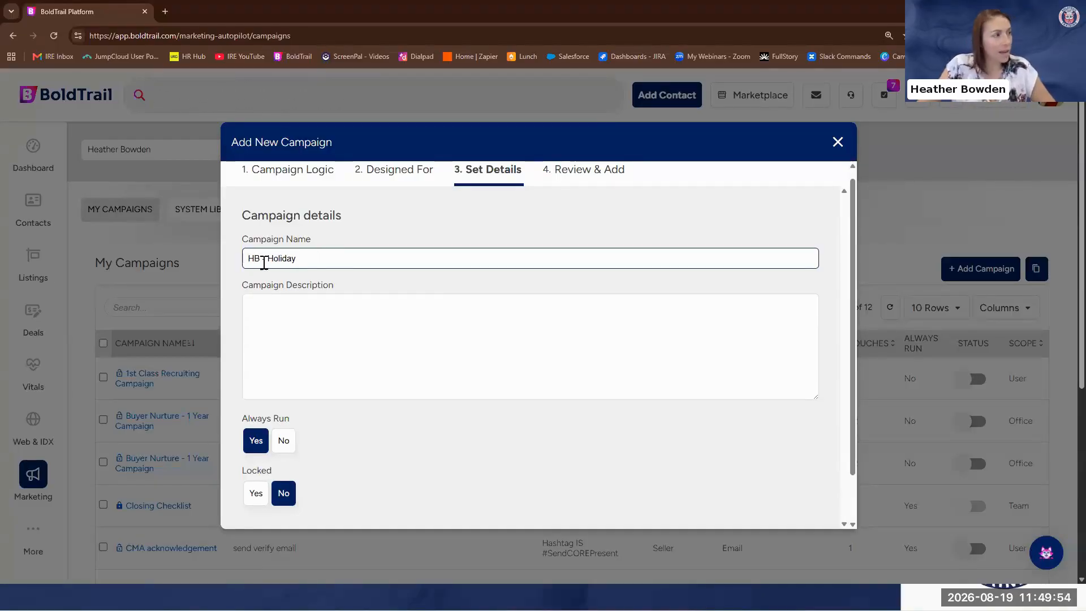
{"action": "type", "text": "2026"}
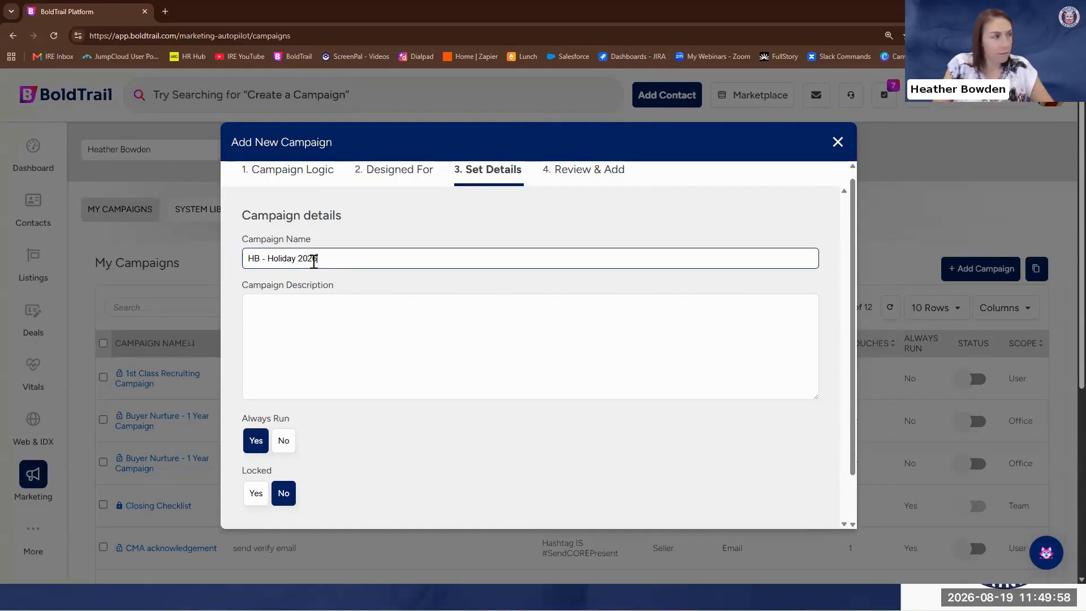
{"action": "type", "text": " Camp"}
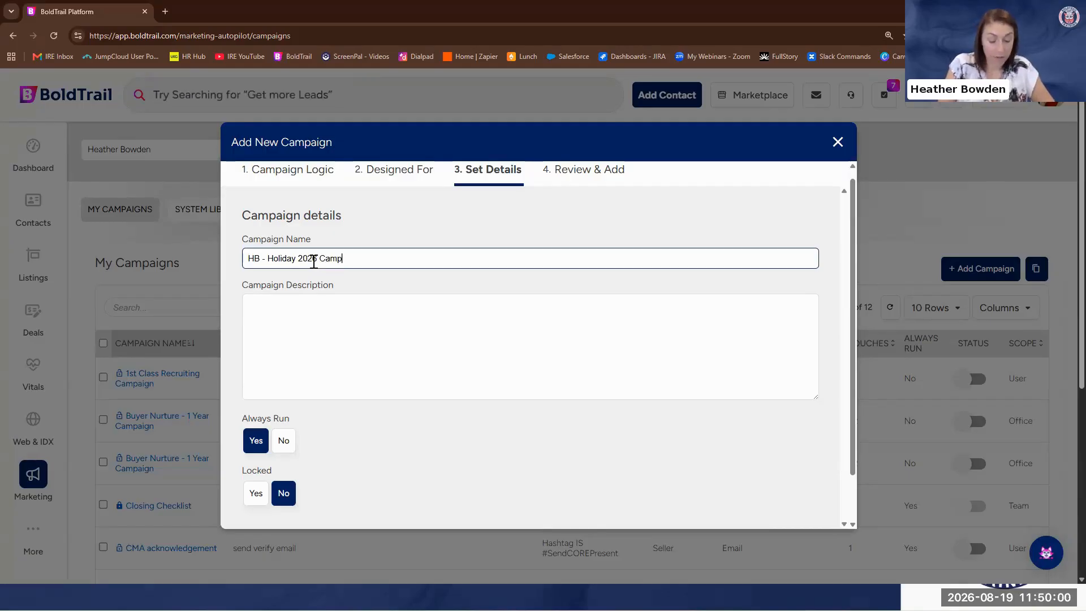
{"action": "type", "text": "agi"}
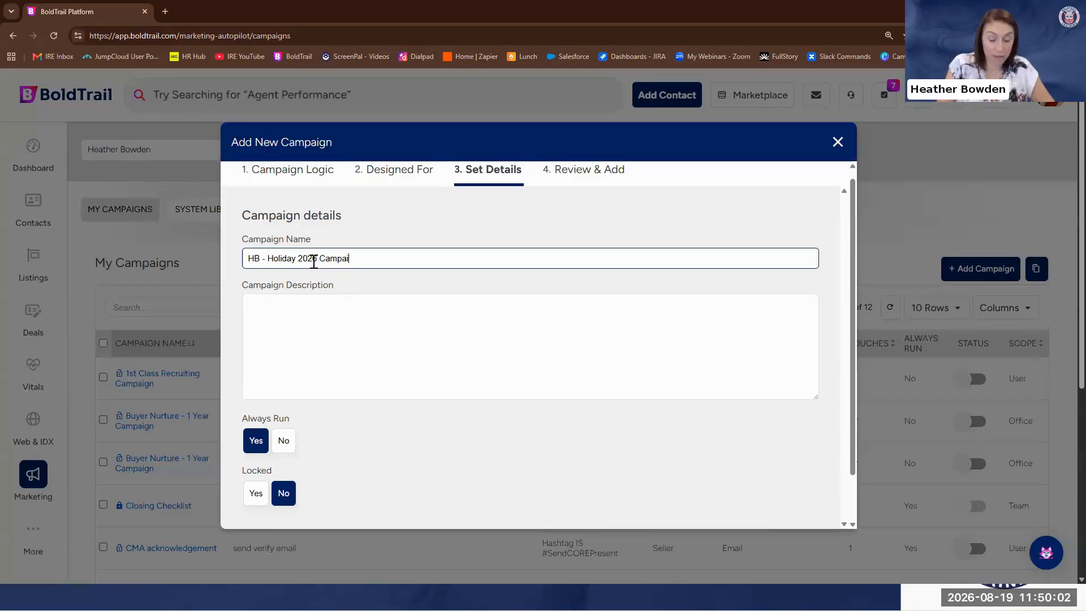
{"action": "type", "text": "ng"}
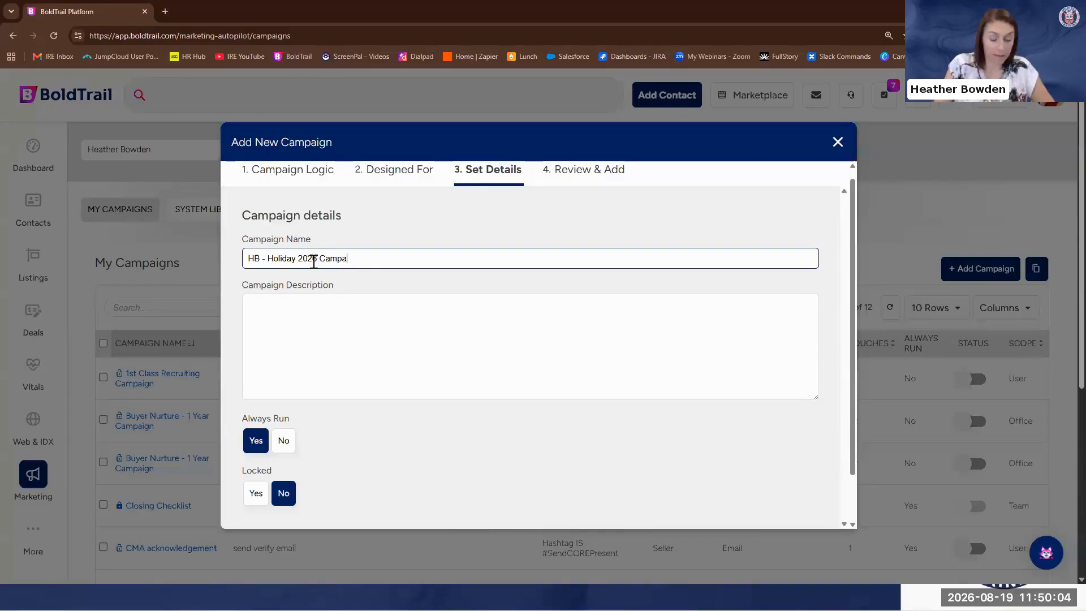
{"action": "key", "text": "BackSpace"}
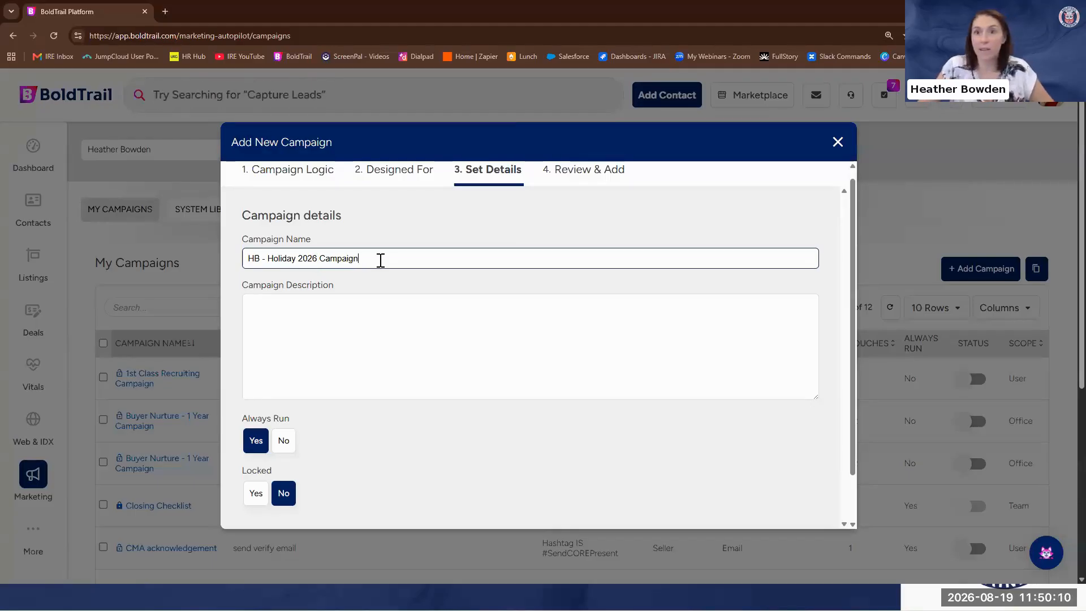
Enter the campaign description "send holiday greetings" and finish creating the campaign
{"action": "left_click", "coordinate": [264, 305]}
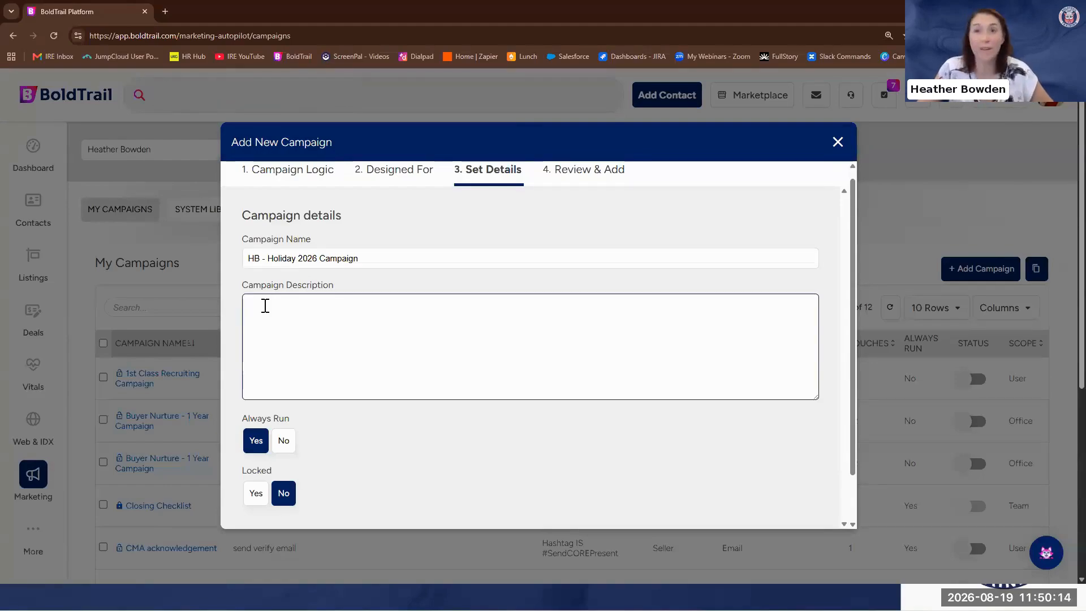
{"action": "type", "text": "send holiday greeti"}
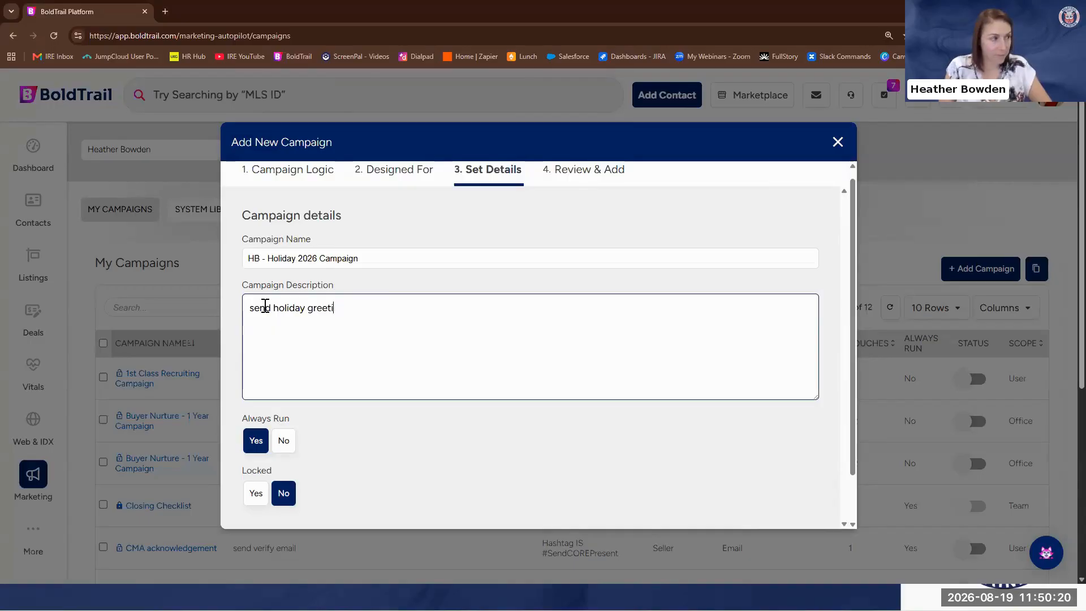
{"action": "type", "text": "ngs"}
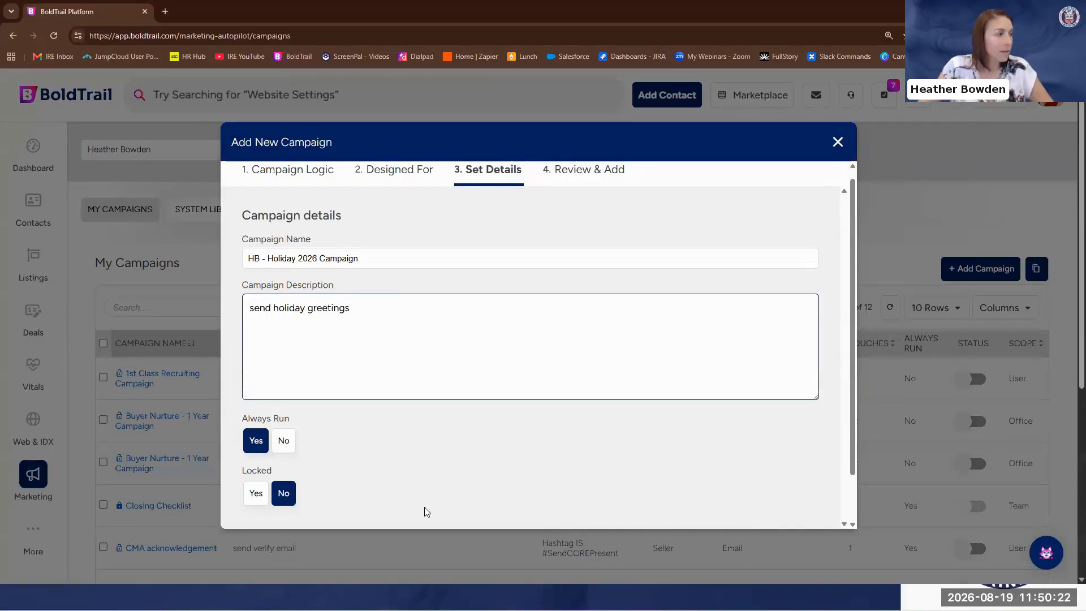
{"action": "scroll", "coordinate": [583, 399], "scroll_direction": "down", "scroll_amount": 3}
{"action": "left_click", "coordinate": [287, 506]}
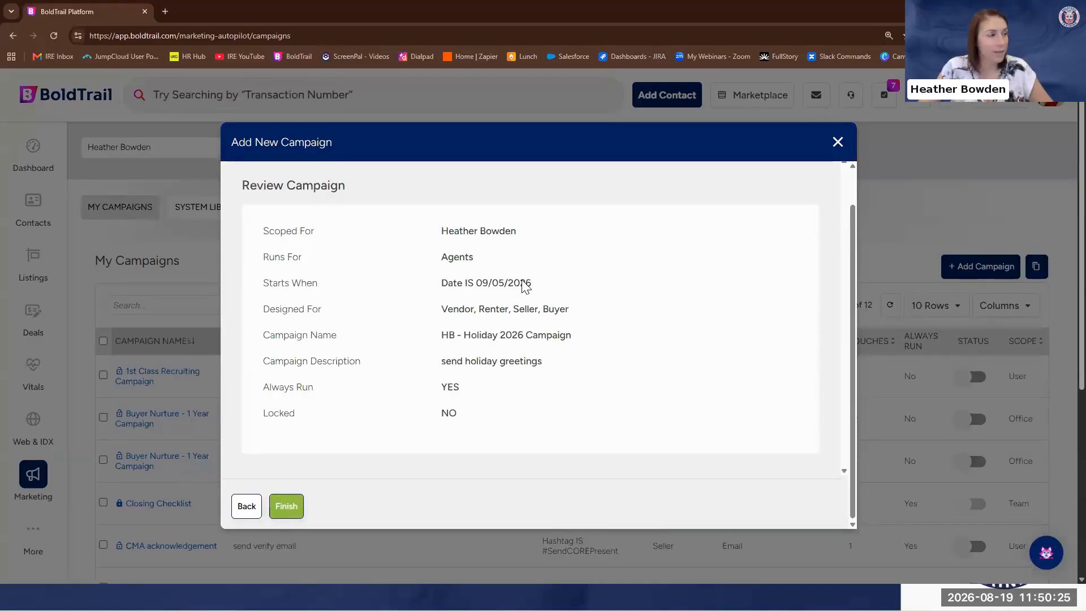
{"action": "left_click", "coordinate": [287, 512]}
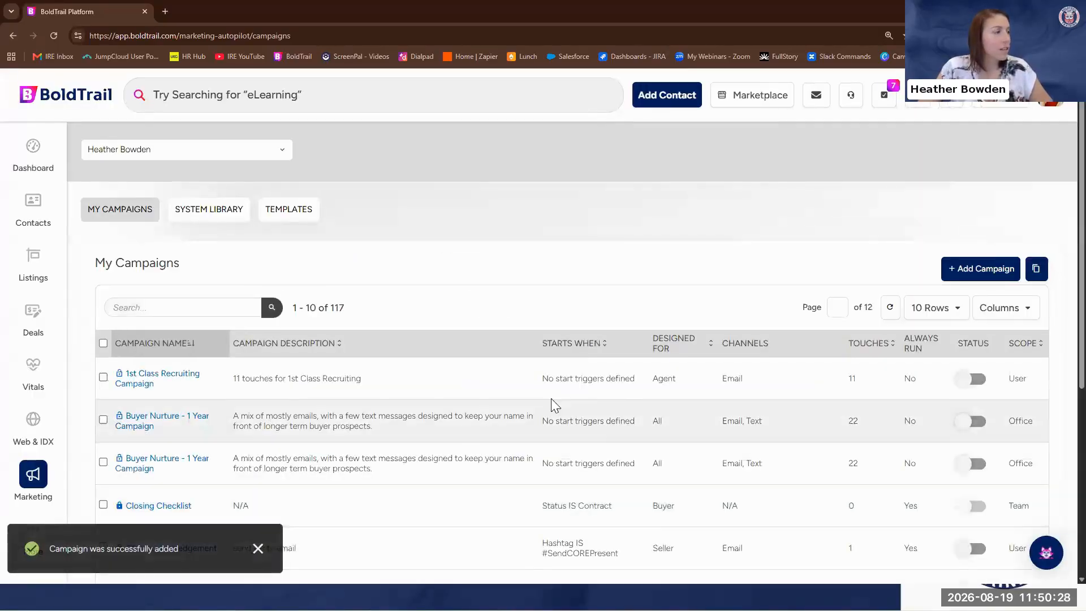
Search the campaign list for "holiday" and open the HB - Holiday 2026 Campaign
{"action": "left_click", "coordinate": [178, 306]}
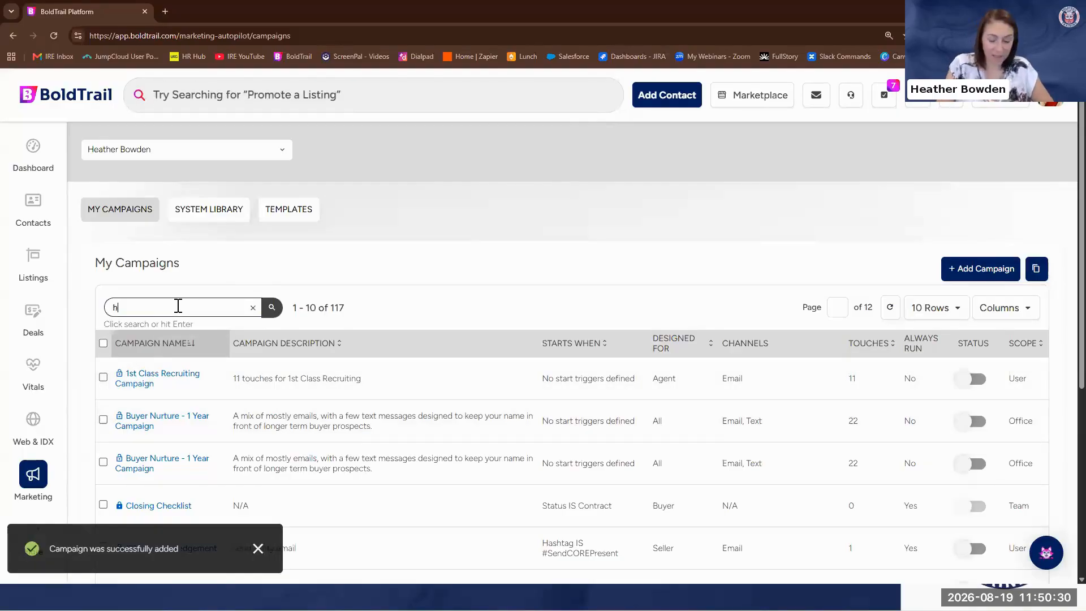
{"action": "type", "text": "holiday"}
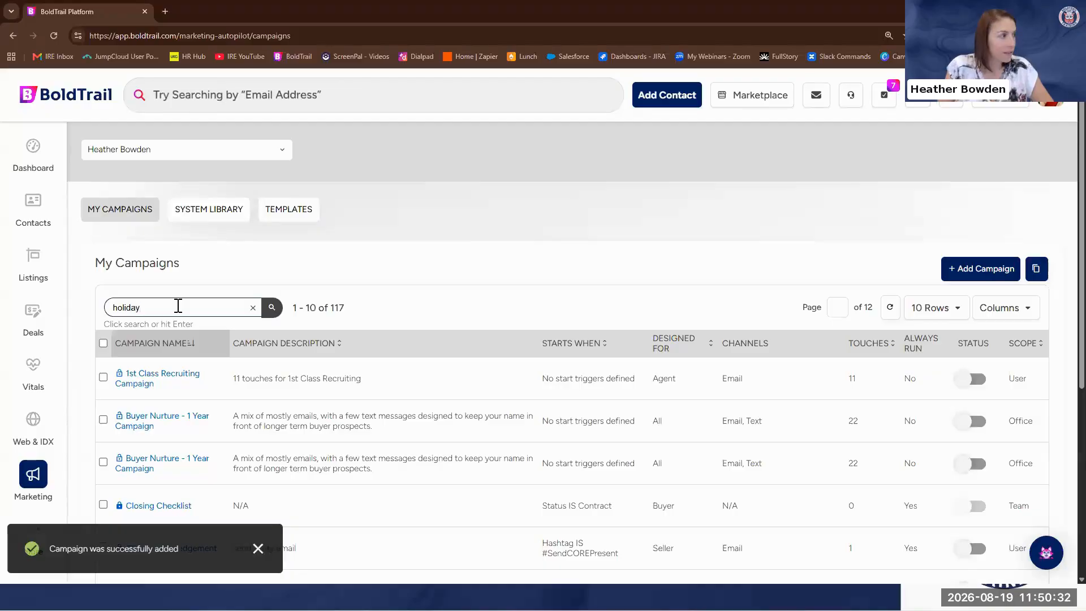
{"action": "key", "text": "Return"}
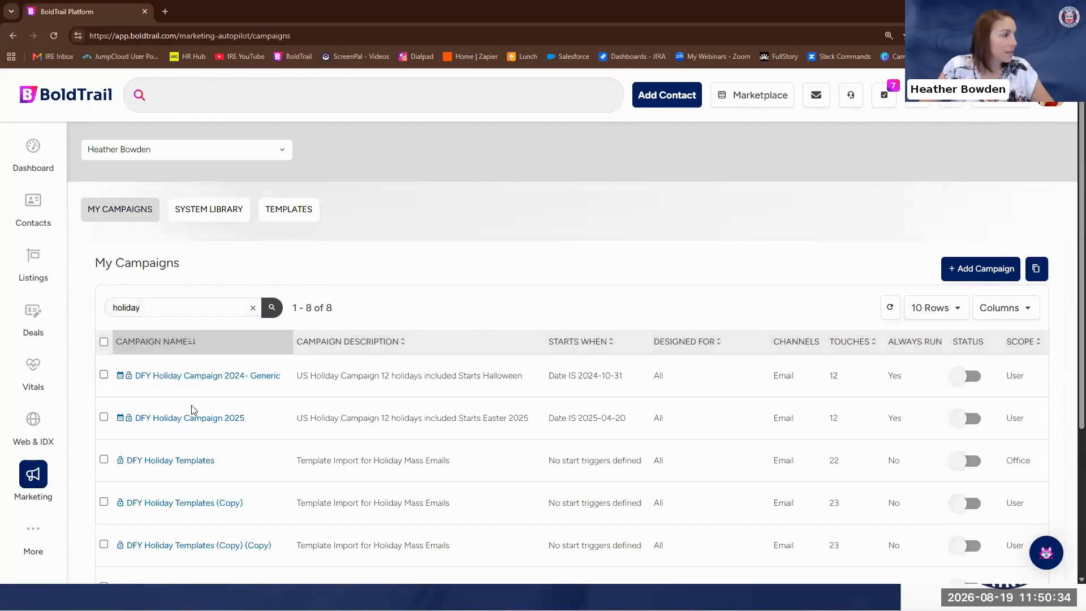
{"action": "scroll", "coordinate": [187, 416], "scroll_direction": "down", "scroll_amount": 4}
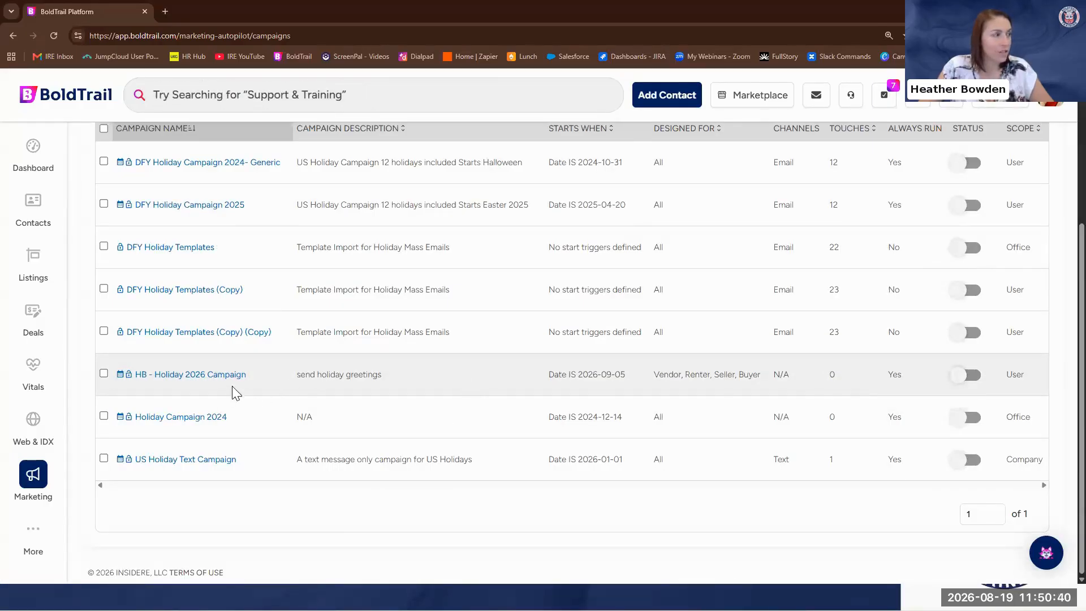
{"action": "left_click", "coordinate": [213, 378]}
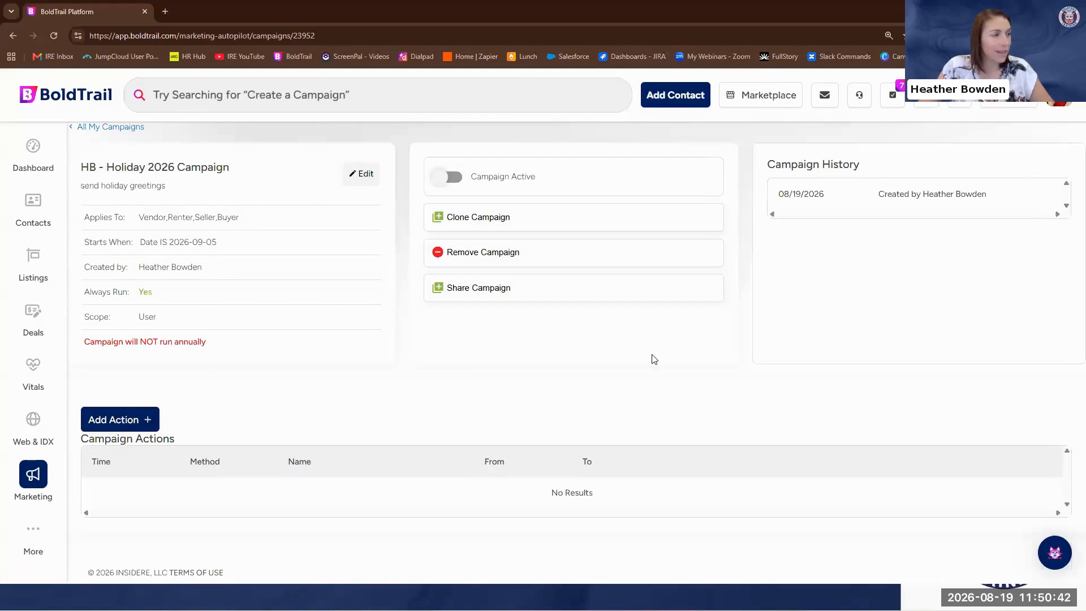
Add an email action to the campaign using the "HB - Labor Day 2025" template
{"action": "left_click", "coordinate": [142, 426]}
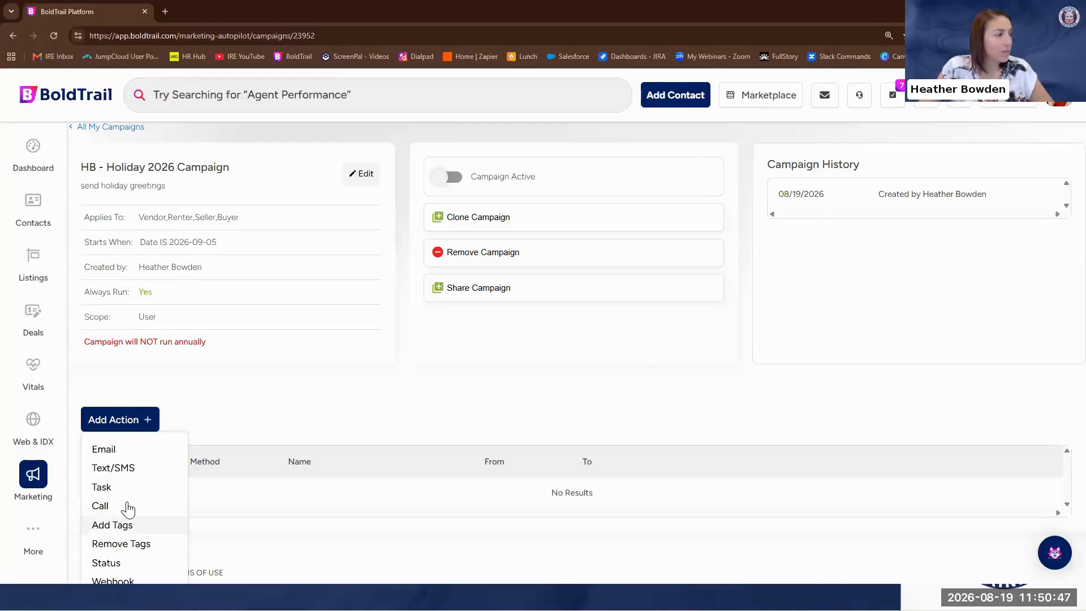
{"action": "left_click", "coordinate": [129, 453]}
{"action": "scroll", "coordinate": [362, 340], "scroll_direction": "down", "scroll_amount": 3}
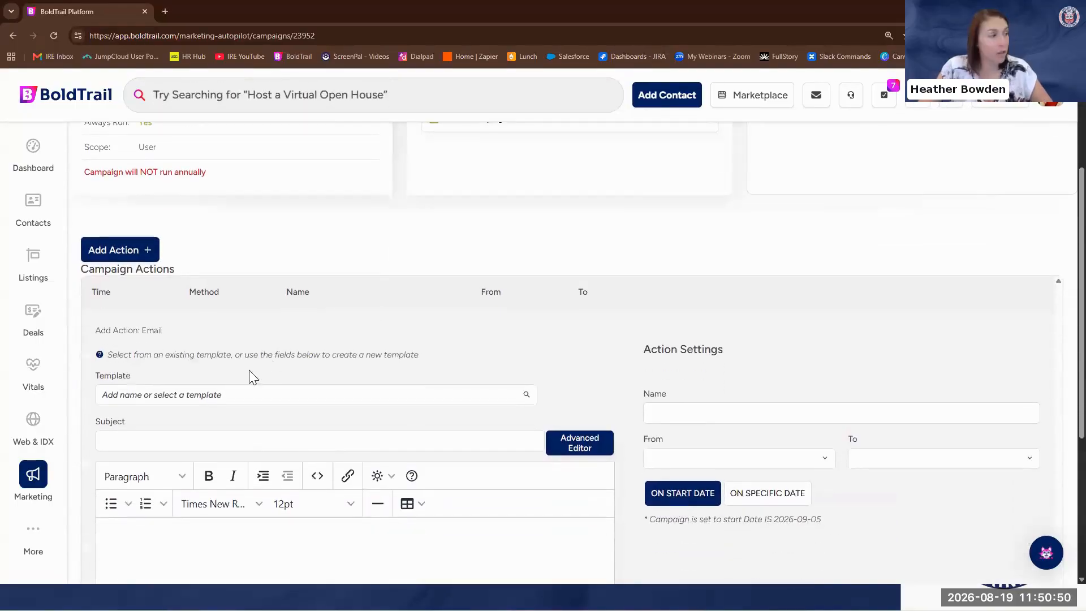
{"action": "left_click", "coordinate": [125, 395]}
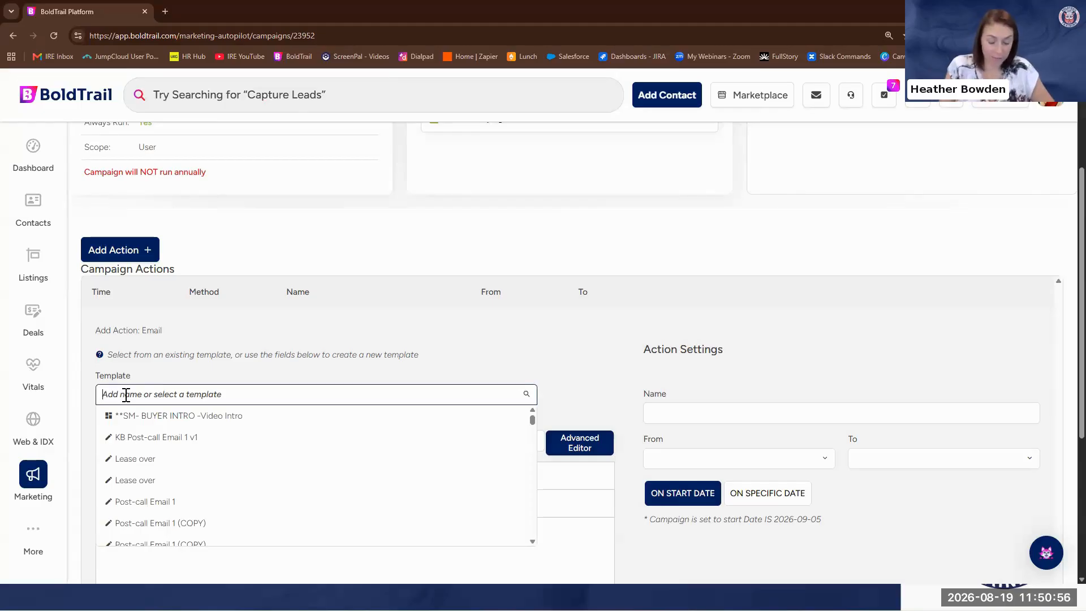
{"action": "type", "text": "Labord"}
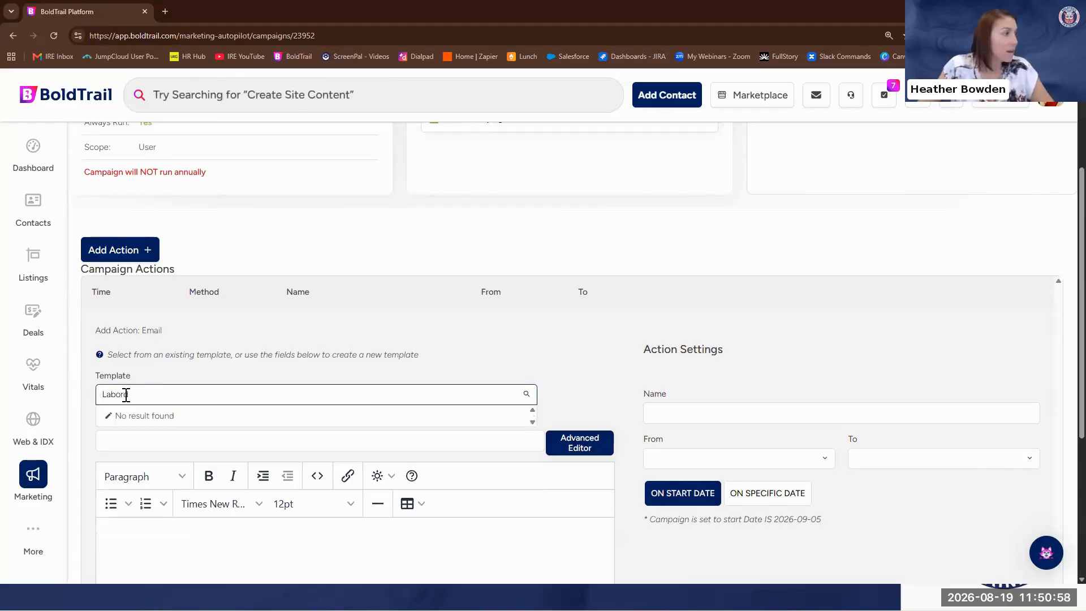
{"action": "key", "text": "BackSpace"}
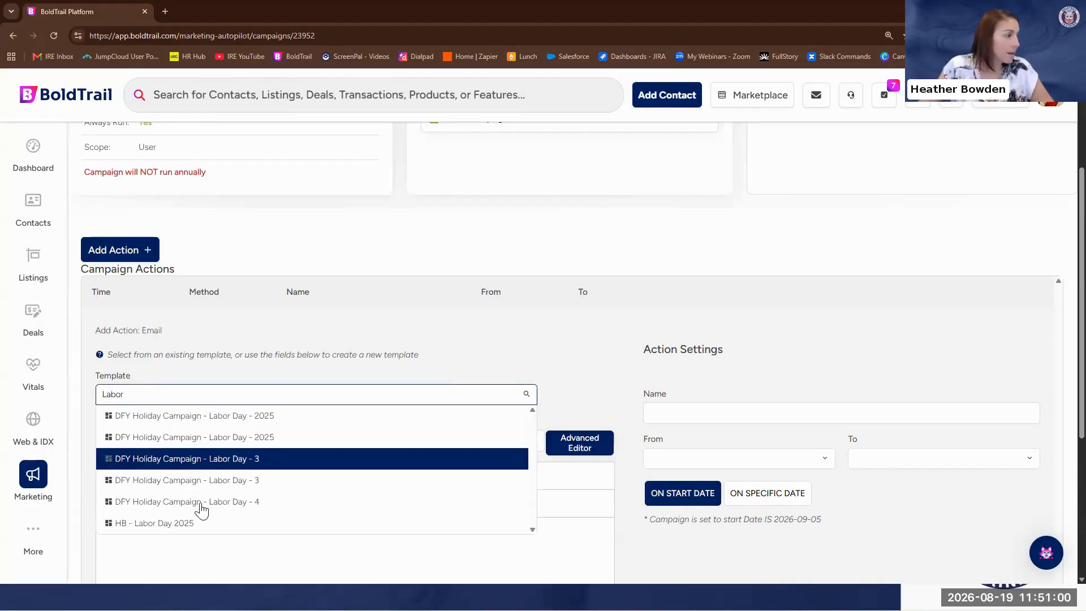
{"action": "left_click", "coordinate": [148, 525]}
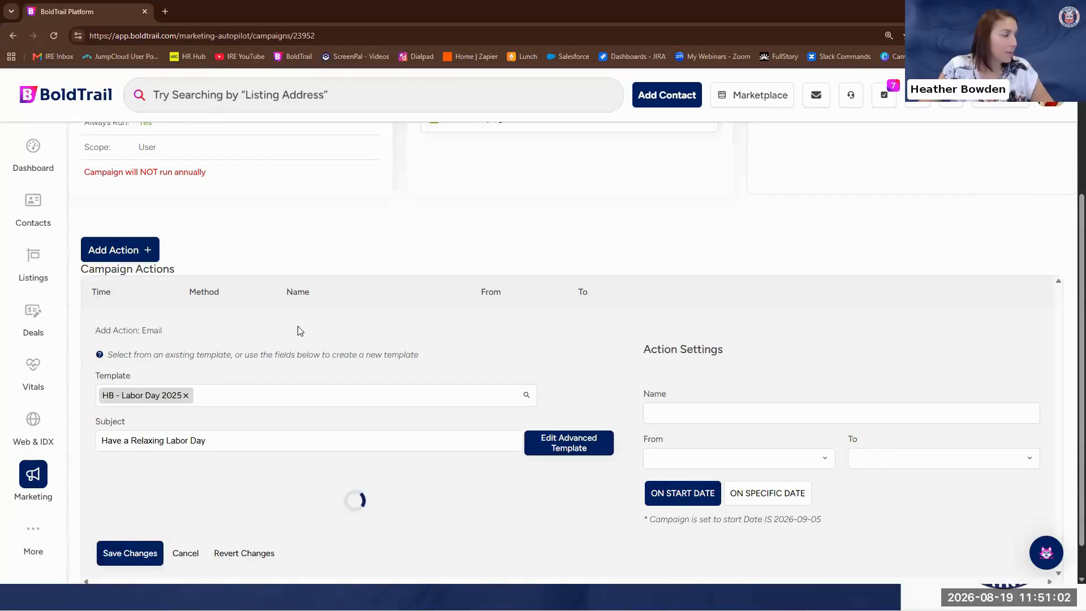
Review the message body, holiday graphic and contact buttons in the Labor Day email preview
{"action": "scroll", "coordinate": [320, 357], "scroll_direction": "down", "scroll_amount": 3}
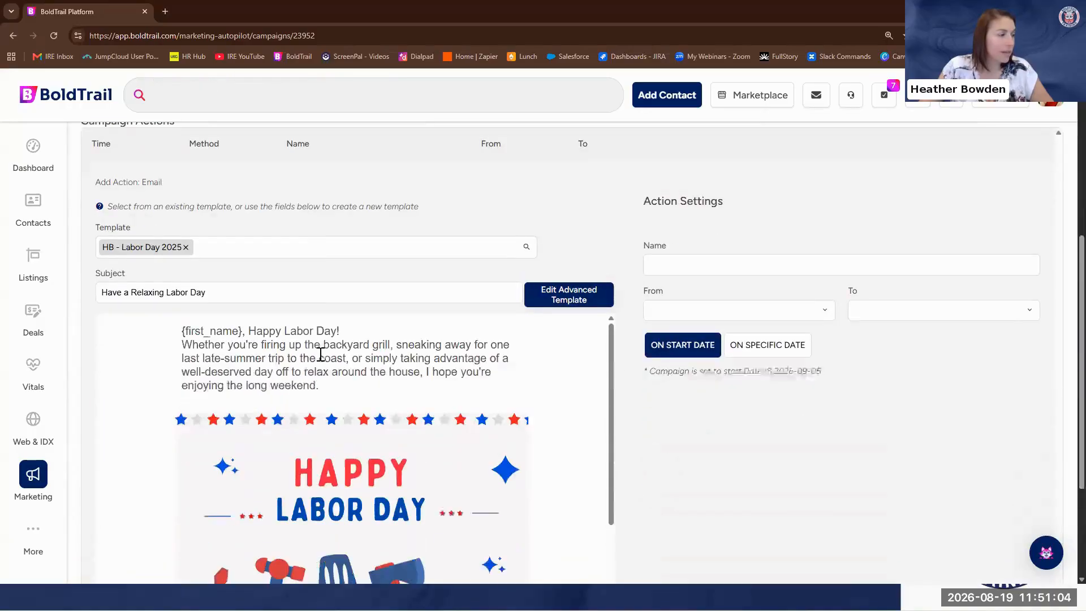
{"action": "scroll", "coordinate": [241, 353], "scroll_direction": "down", "scroll_amount": 2}
{"action": "scroll", "coordinate": [272, 334], "scroll_direction": "up", "scroll_amount": 2}
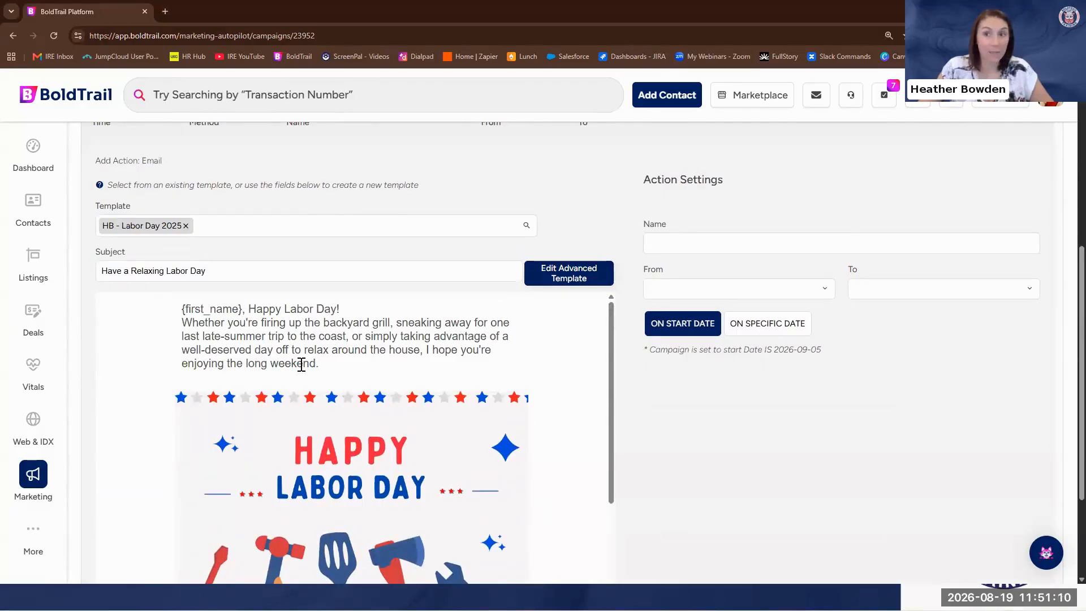
{"action": "scroll", "coordinate": [301, 366], "scroll_direction": "down", "scroll_amount": 2}
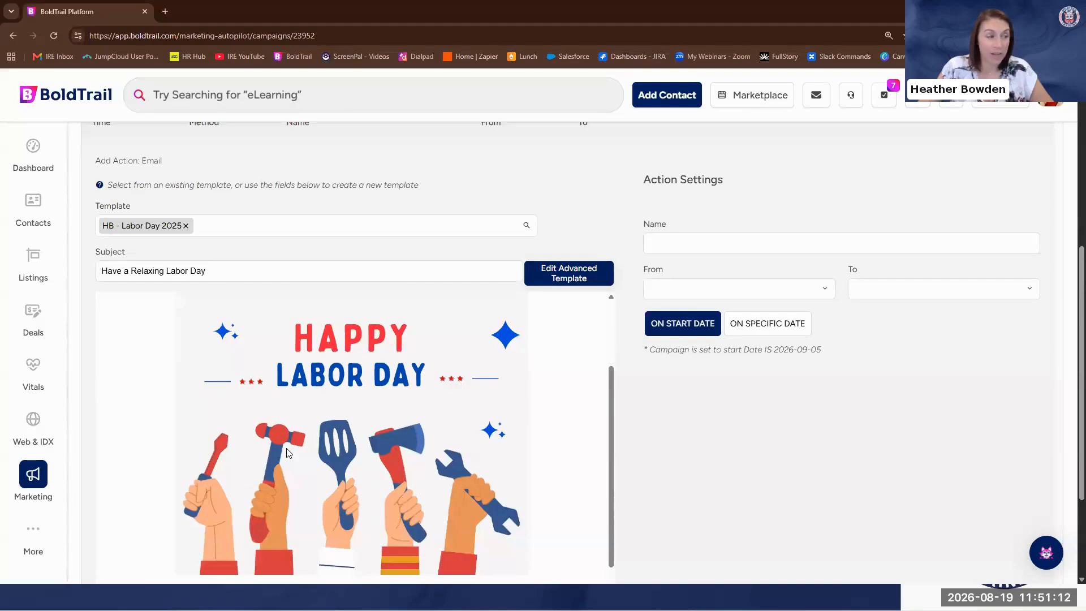
{"action": "scroll", "coordinate": [216, 487], "scroll_direction": "down", "scroll_amount": 2}
{"action": "scroll", "coordinate": [306, 503], "scroll_direction": "down", "scroll_amount": 2}
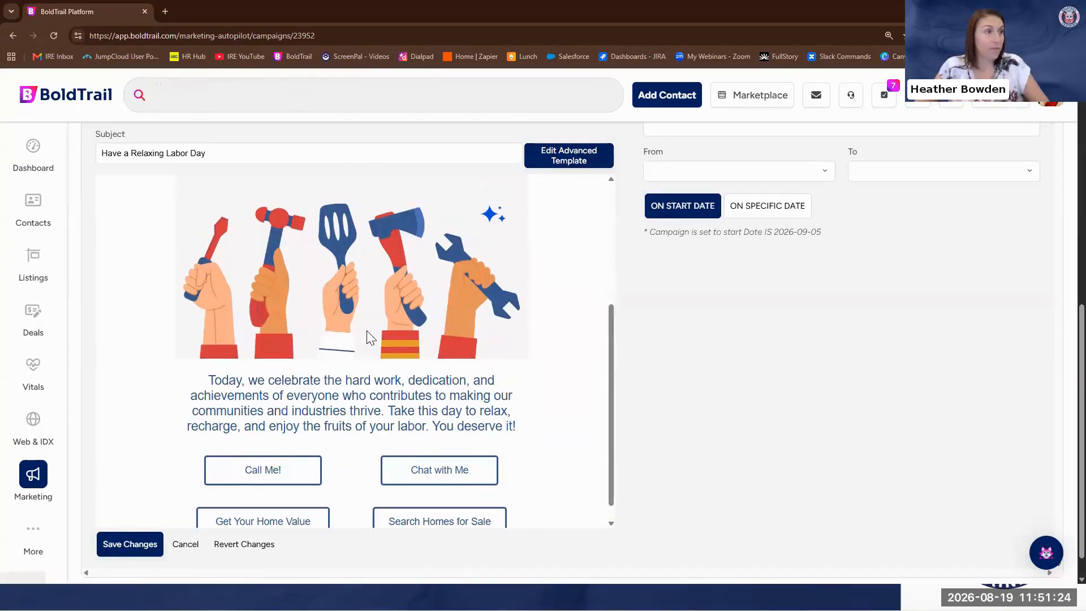
{"action": "scroll", "coordinate": [367, 331], "scroll_direction": "up", "scroll_amount": 5}
{"action": "scroll", "coordinate": [603, 318], "scroll_direction": "up", "scroll_amount": 4}
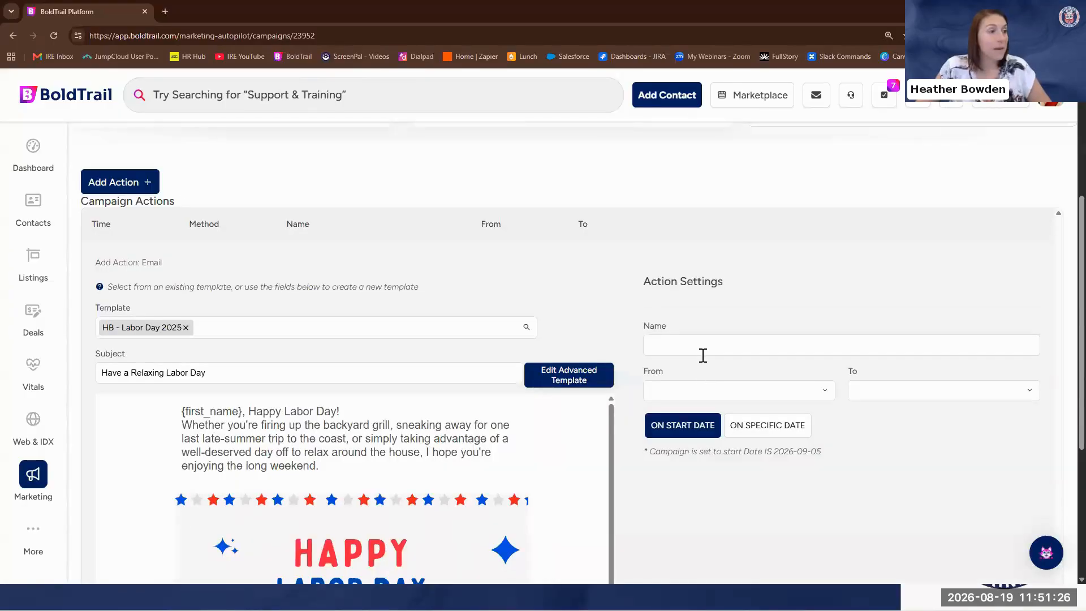
Name the action "Labor Day Email" and have it sent from Agent to Contact
{"action": "left_click", "coordinate": [701, 346]}
{"action": "type", "text": "Labor Day Email"}
{"action": "left_click", "coordinate": [717, 390]}
{"action": "left_click", "coordinate": [711, 414]}
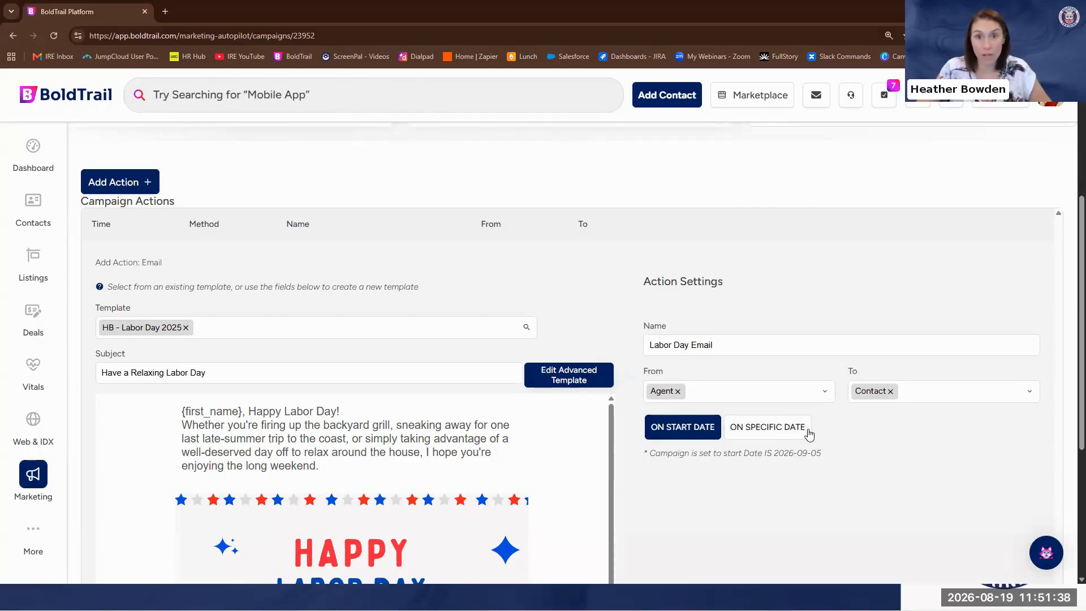
Schedule the Labor Day email for the specific date 09/07/2026, check it against the campaign start date, and save the action
{"action": "left_click", "coordinate": [761, 430]}
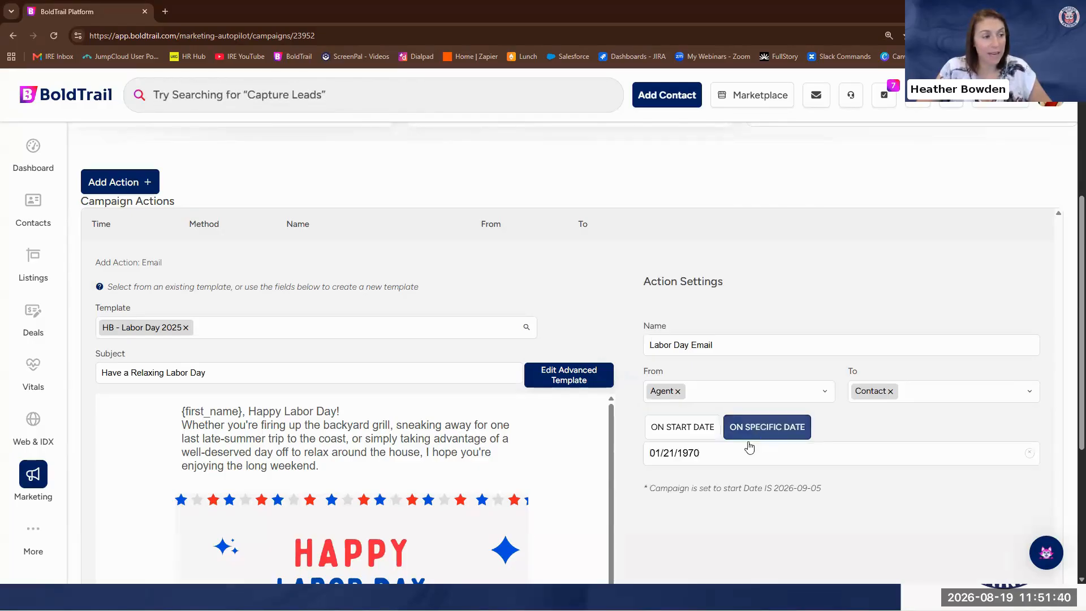
{"action": "left_click", "coordinate": [718, 454]}
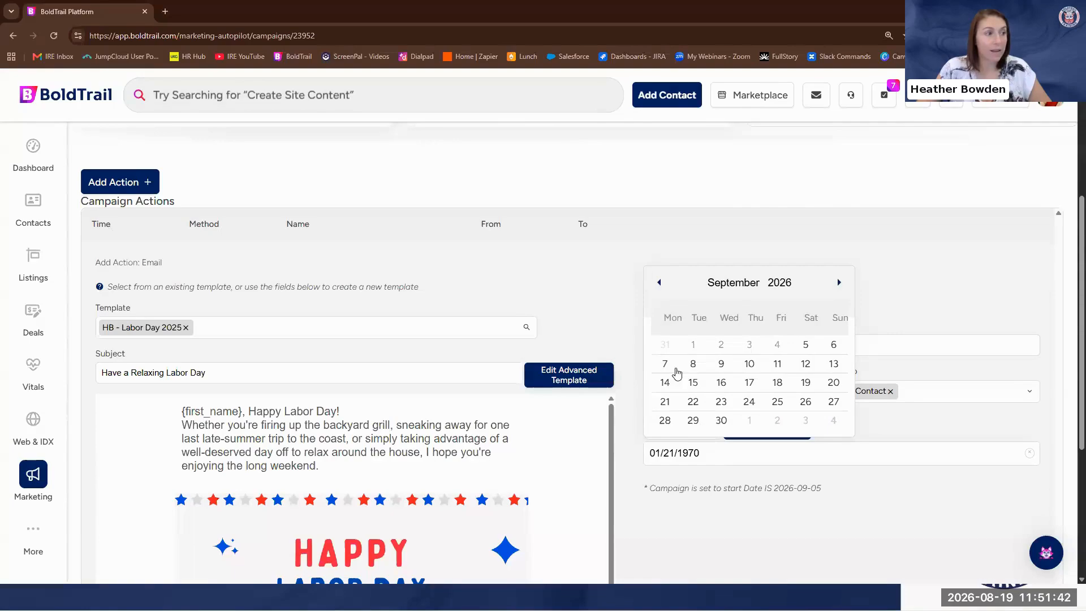
{"action": "left_click", "coordinate": [665, 365]}
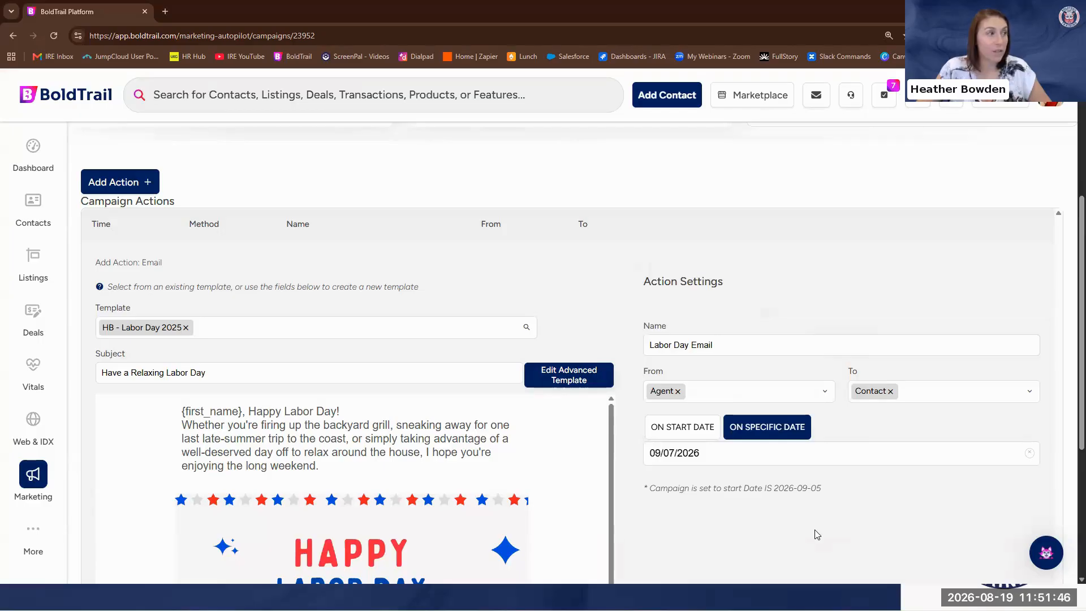
{"action": "scroll", "coordinate": [817, 534], "scroll_direction": "up", "scroll_amount": 4}
{"action": "left_click_drag", "start_coordinate": [215, 242], "coordinate": [168, 242]}
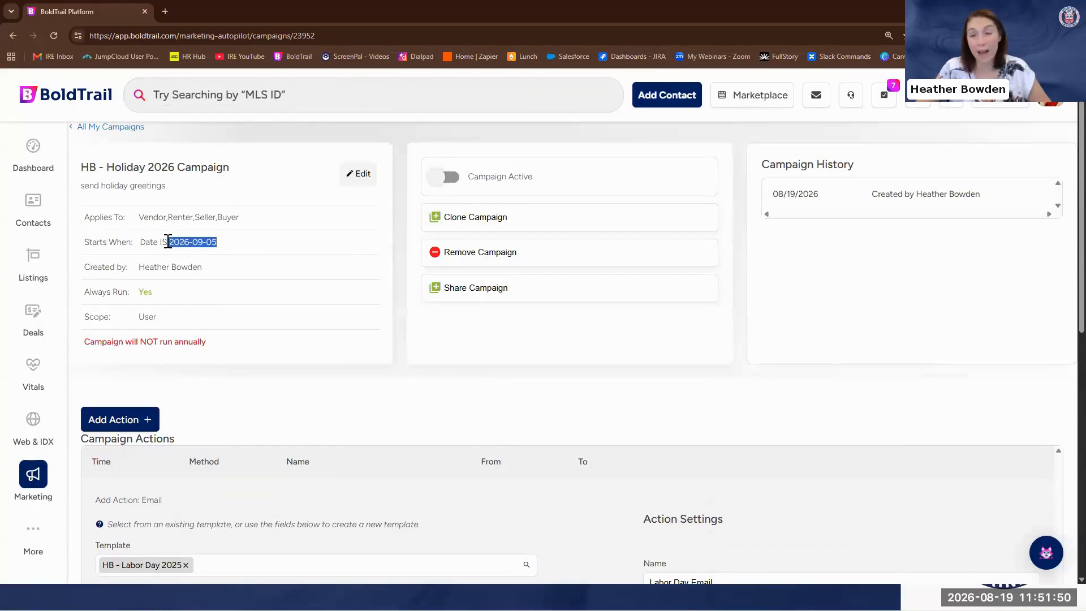
{"action": "scroll", "coordinate": [287, 279], "scroll_direction": "down", "scroll_amount": 5}
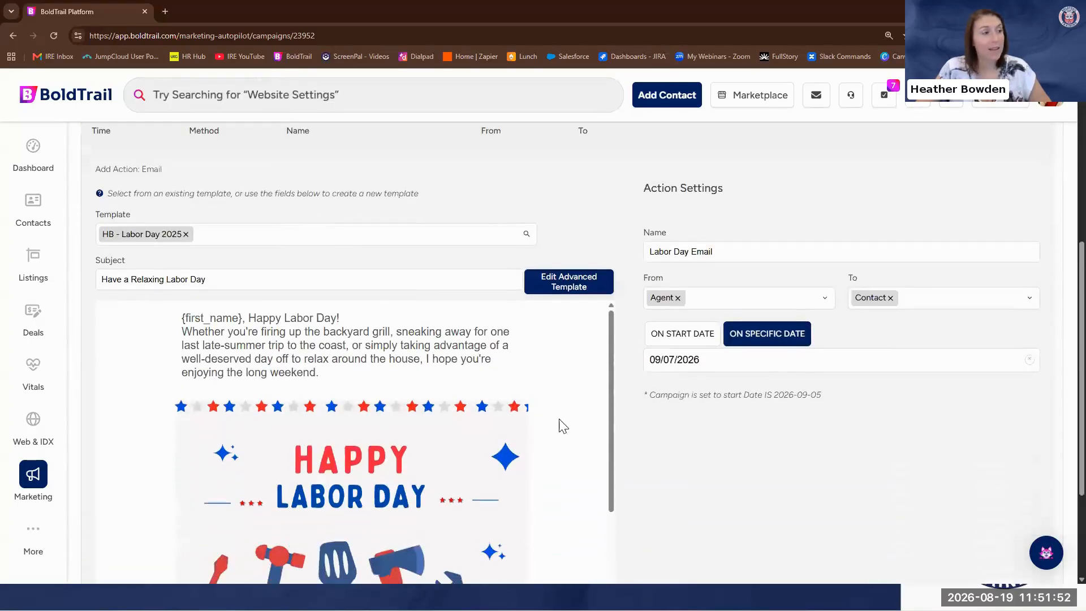
{"action": "scroll", "coordinate": [405, 235], "scroll_direction": "up", "scroll_amount": 4}
{"action": "scroll", "coordinate": [575, 504], "scroll_direction": "up", "scroll_amount": 1}
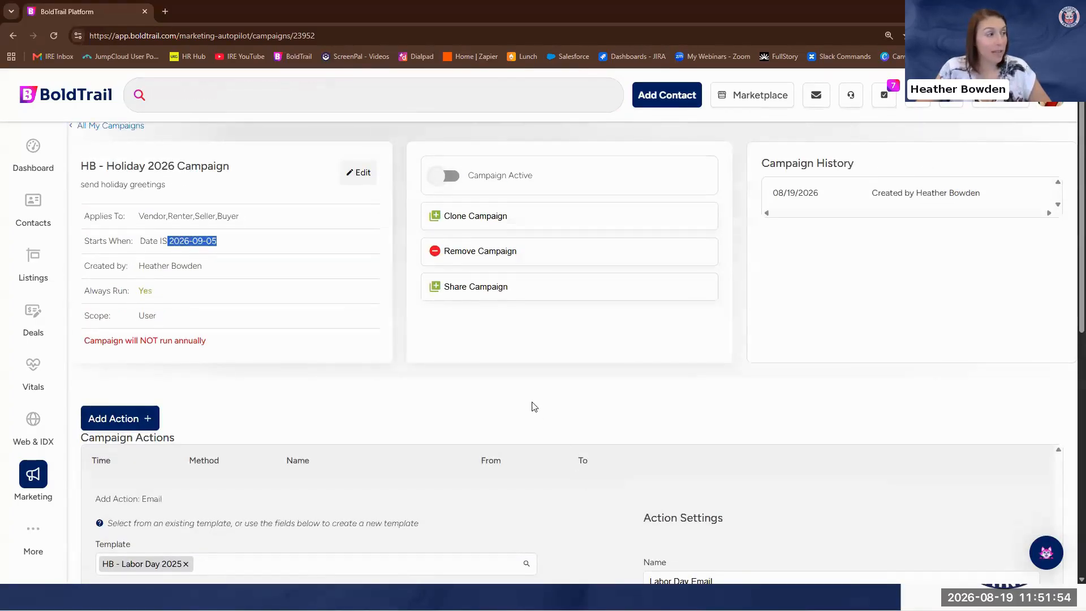
{"action": "scroll", "coordinate": [531, 405], "scroll_direction": "down", "scroll_amount": 5}
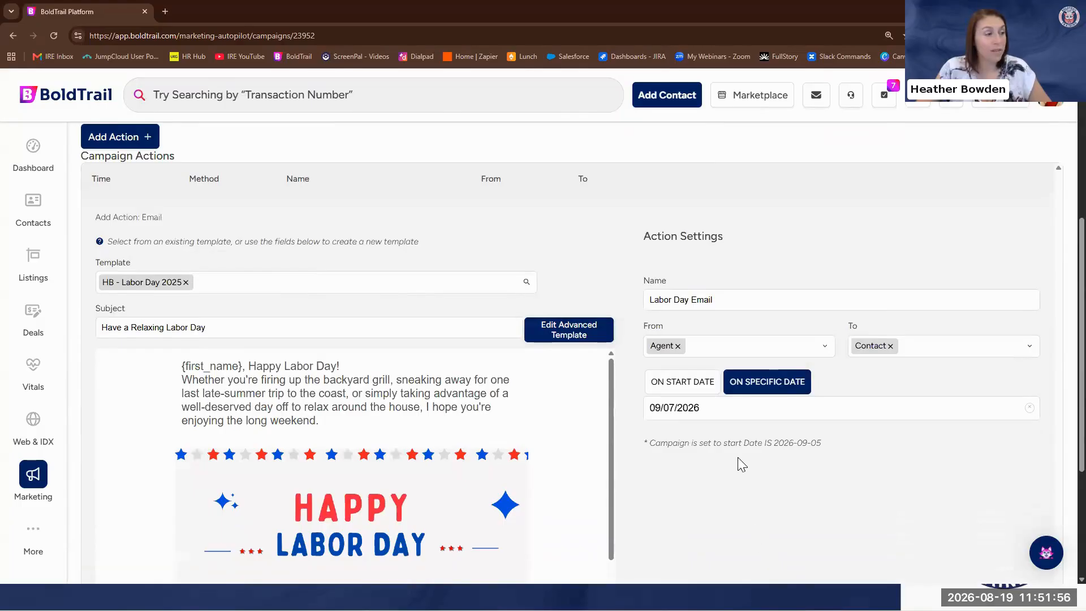
{"action": "scroll", "coordinate": [738, 458], "scroll_direction": "down", "scroll_amount": 4}
{"action": "left_click", "coordinate": [136, 513]}
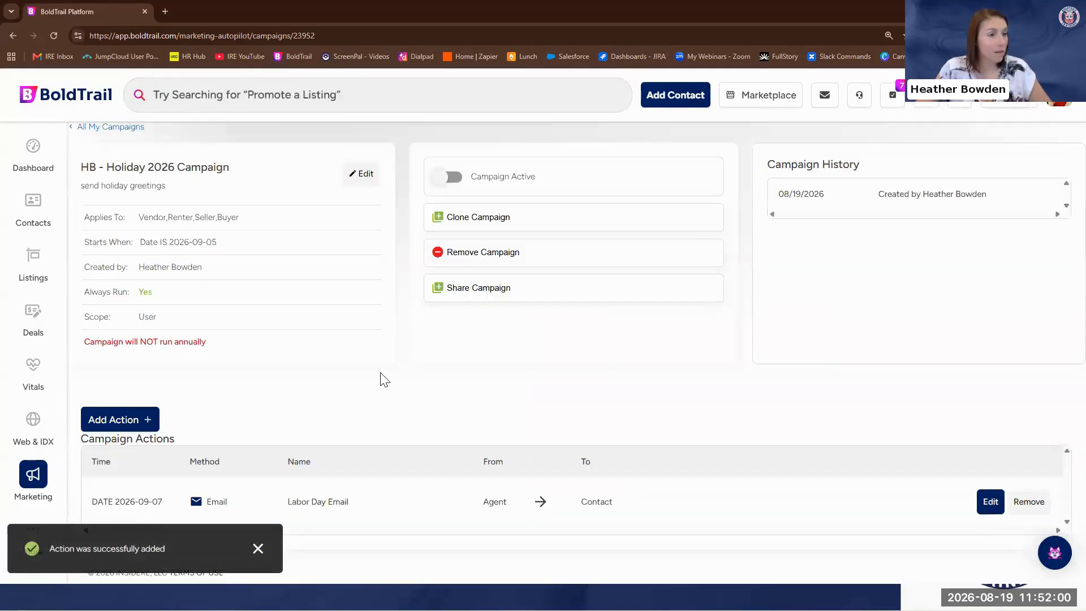
Add a second email action to the campaign using the "HB - Halloween 2025" template
{"action": "left_click", "coordinate": [114, 419]}
{"action": "left_click", "coordinate": [109, 448]}
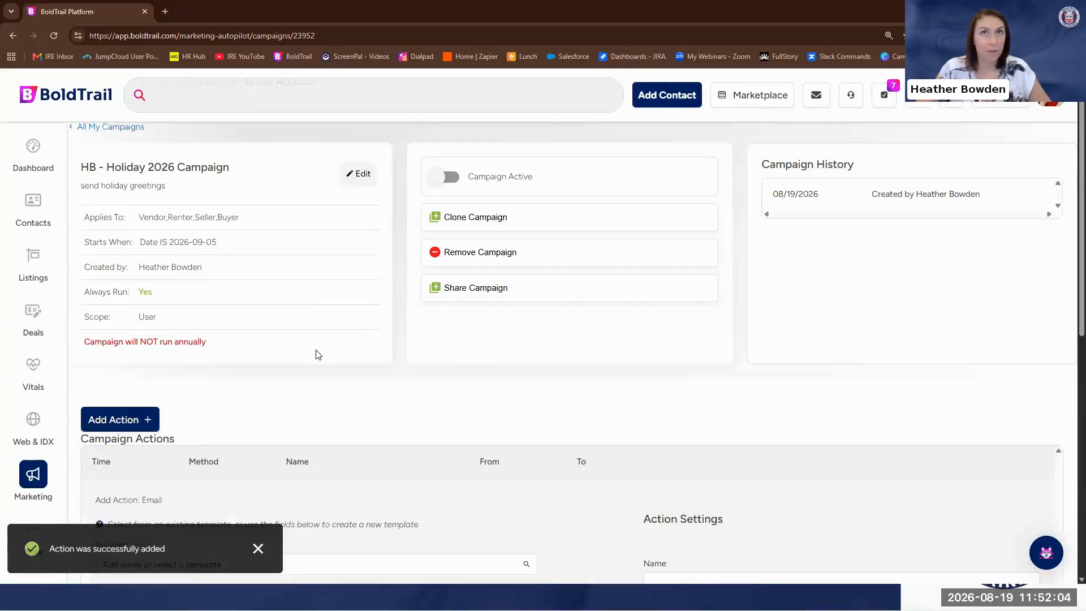
{"action": "scroll", "coordinate": [179, 447], "scroll_direction": "down", "scroll_amount": 1}
{"action": "scroll", "coordinate": [179, 447], "scroll_direction": "down", "scroll_amount": 3}
{"action": "left_click", "coordinate": [181, 394]}
{"action": "type", "text": "Hallo"}
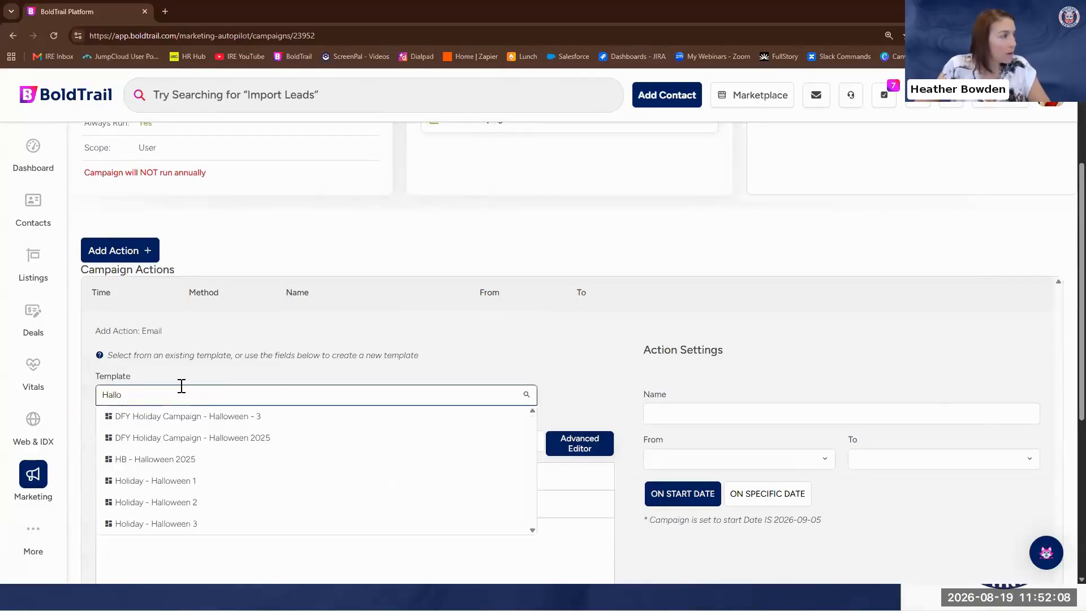
{"action": "left_click", "coordinate": [195, 459]}
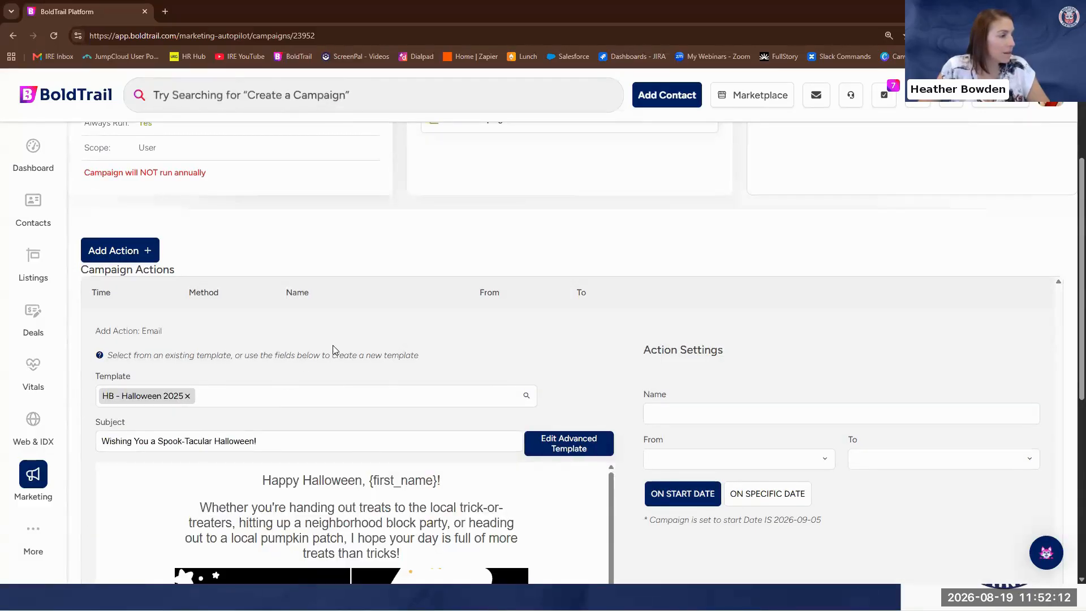
Look over the Halloween email preview, then name the action "Halloween Email" and have it sent from Agent to Contact
{"action": "scroll", "coordinate": [306, 359], "scroll_direction": "down", "scroll_amount": 3}
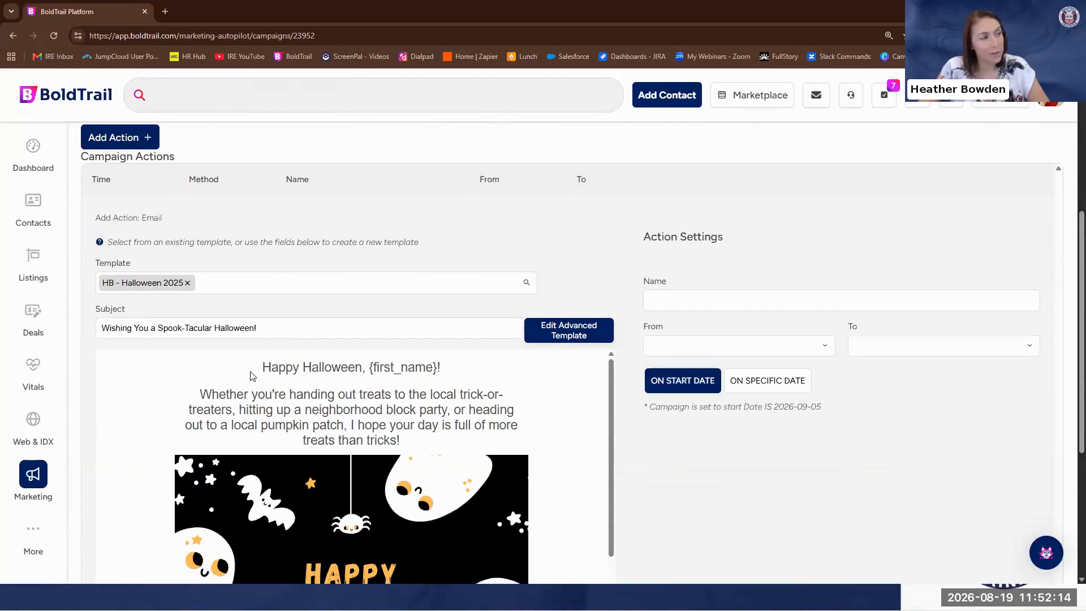
{"action": "scroll", "coordinate": [291, 486], "scroll_direction": "down", "scroll_amount": 5}
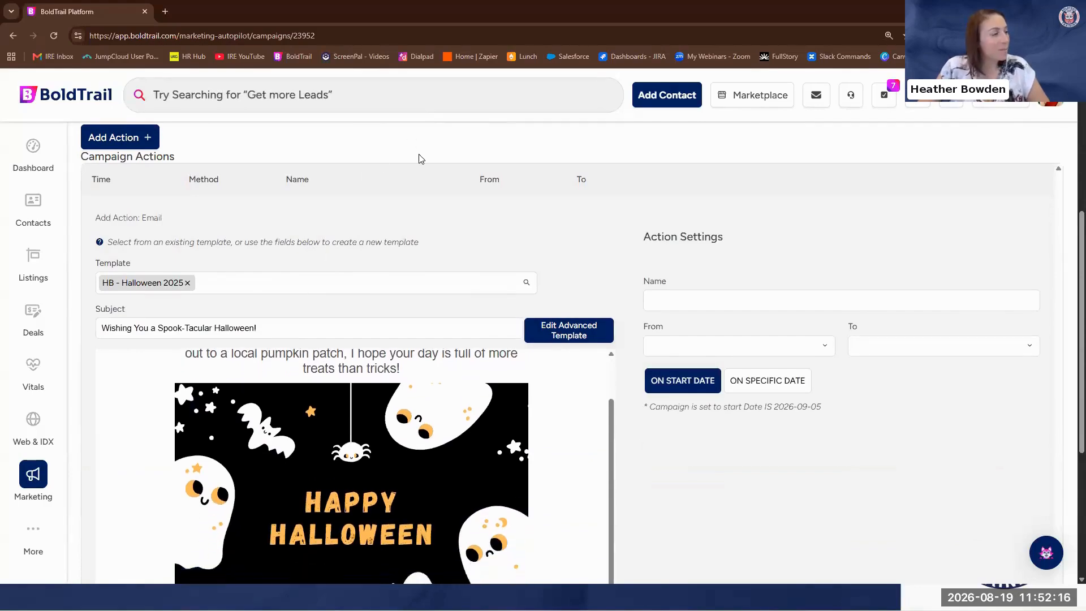
{"action": "scroll", "coordinate": [291, 485], "scroll_direction": "down", "scroll_amount": 5}
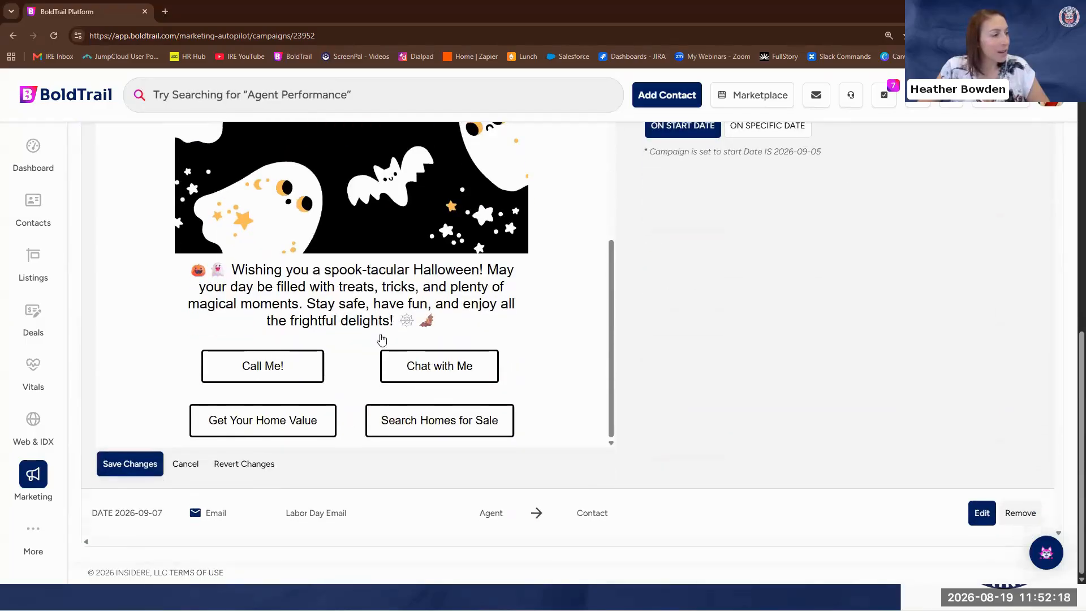
{"action": "scroll", "coordinate": [402, 401], "scroll_direction": "up", "scroll_amount": 5}
{"action": "scroll", "coordinate": [687, 371], "scroll_direction": "up", "scroll_amount": 4}
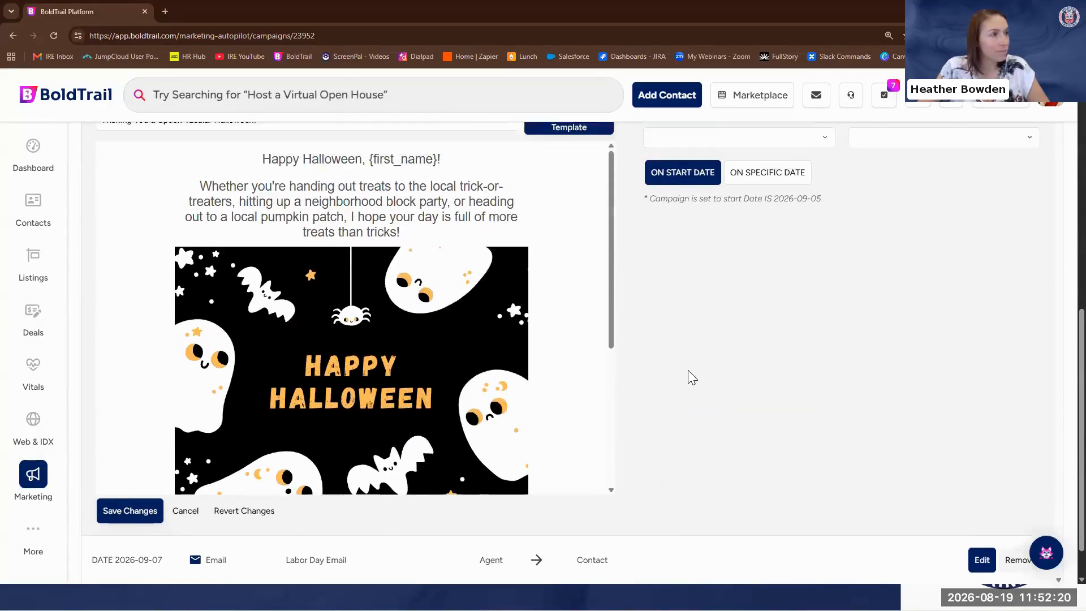
{"action": "left_click", "coordinate": [718, 241]}
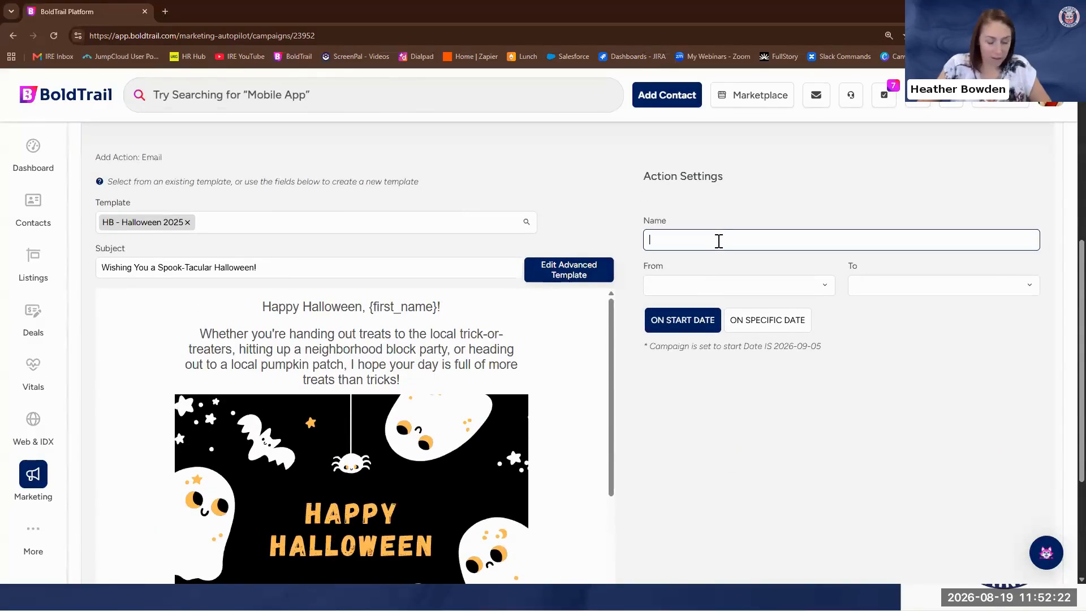
{"action": "type", "text": "Hall"}
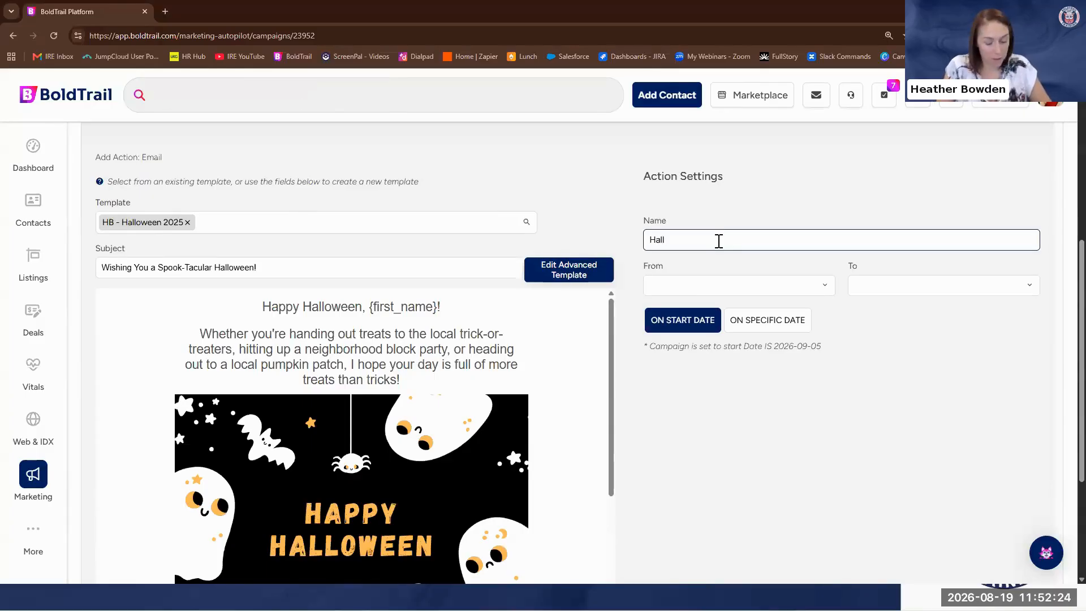
{"action": "type", "text": "oween Email"}
{"action": "left_click", "coordinate": [695, 285]}
{"action": "left_click", "coordinate": [694, 303]}
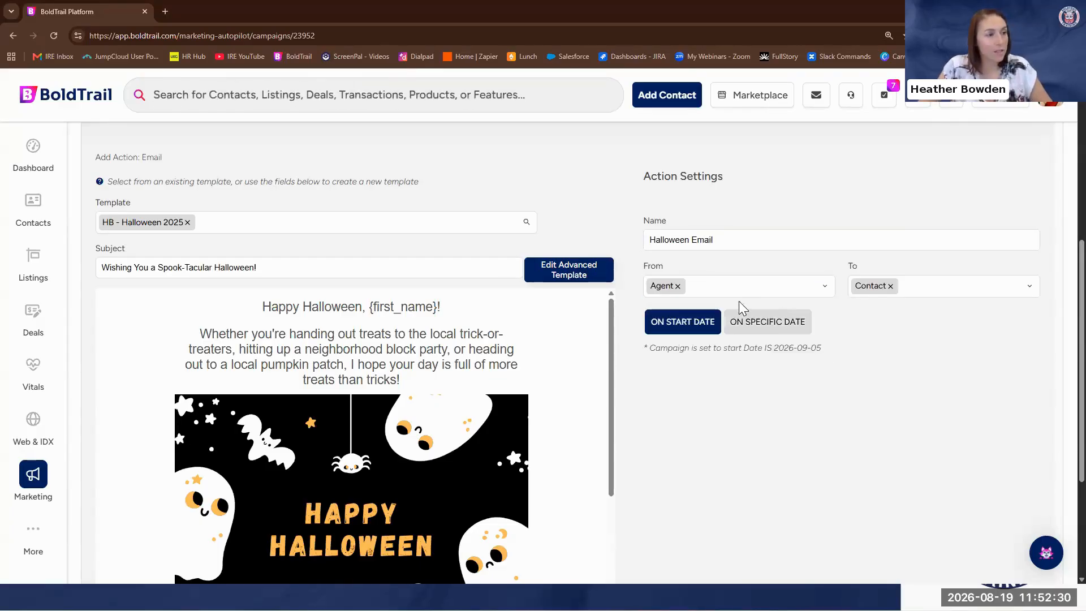
Schedule the Halloween email for the specific date 10/31/2026 and save the action
{"action": "left_click", "coordinate": [777, 331]}
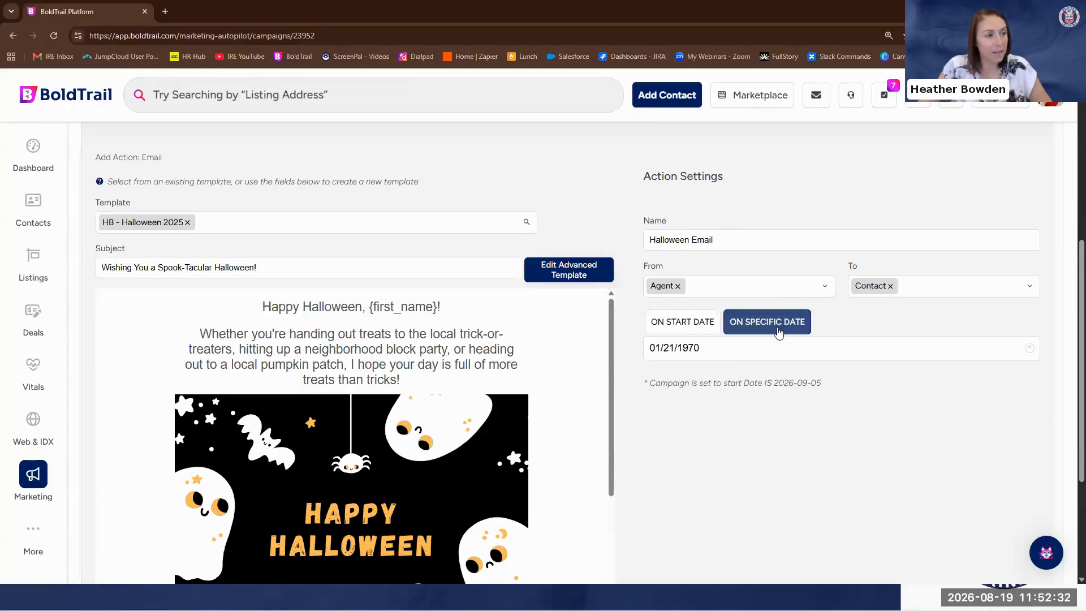
{"action": "left_click", "coordinate": [727, 354]}
{"action": "left_click", "coordinate": [838, 381]}
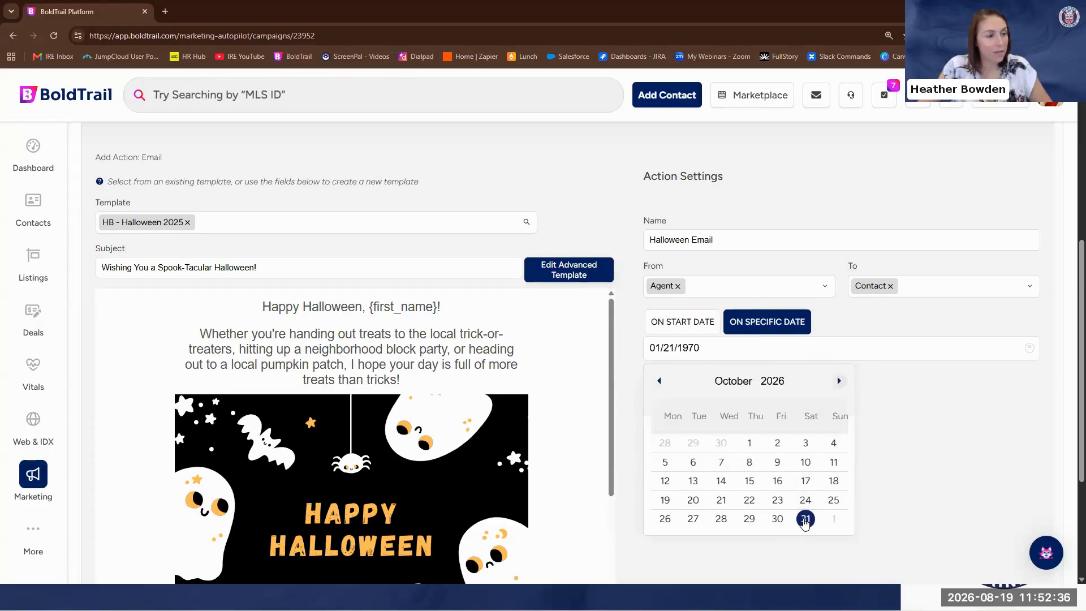
{"action": "left_click", "coordinate": [805, 518]}
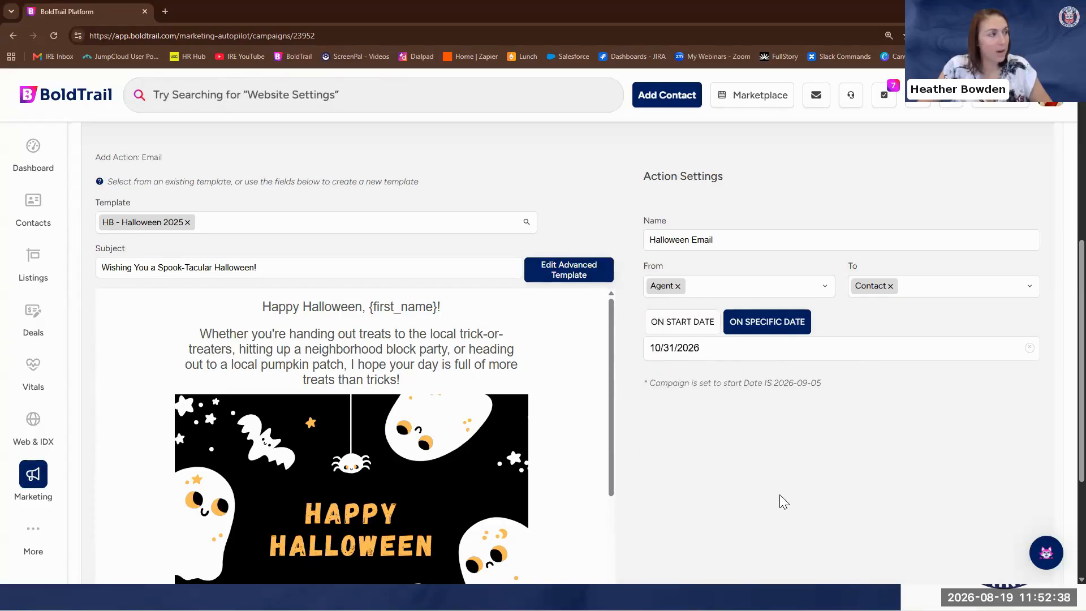
{"action": "scroll", "coordinate": [779, 498], "scroll_direction": "down", "scroll_amount": 3}
{"action": "left_click", "coordinate": [133, 470]}
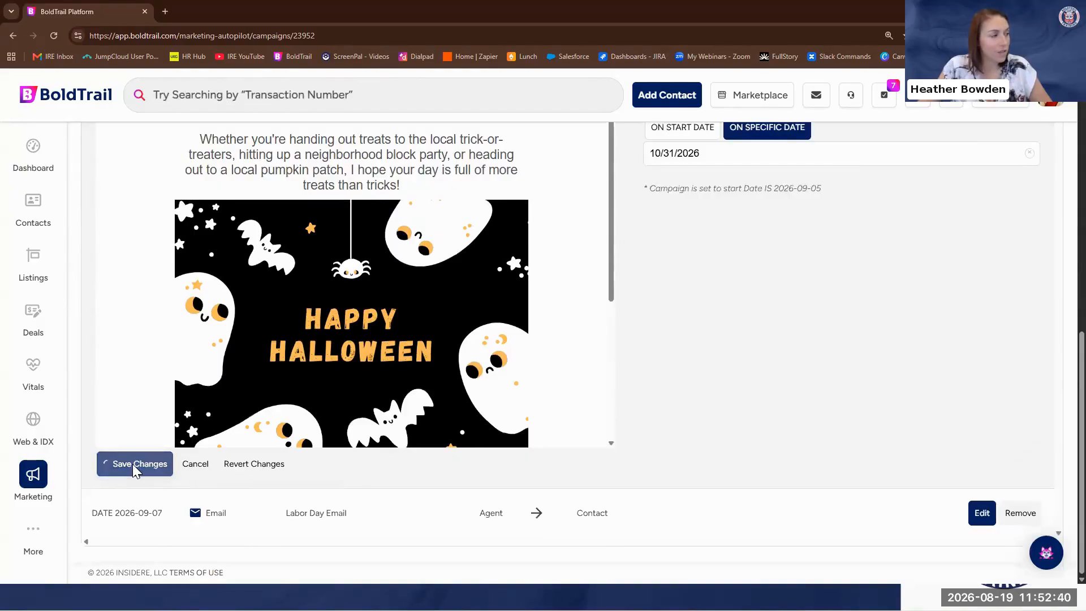
{"action": "scroll", "coordinate": [510, 407], "scroll_direction": "down", "scroll_amount": 1}
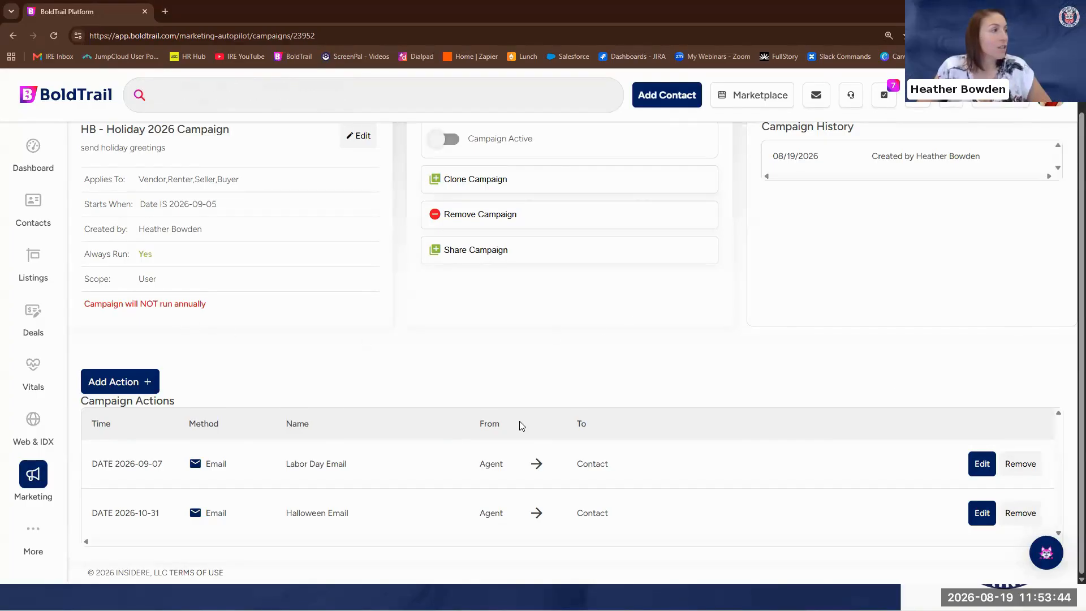
Activate the HB - Holiday 2026 Campaign and confirm the status change
{"action": "scroll", "coordinate": [376, 223], "scroll_direction": "up", "scroll_amount": 1}
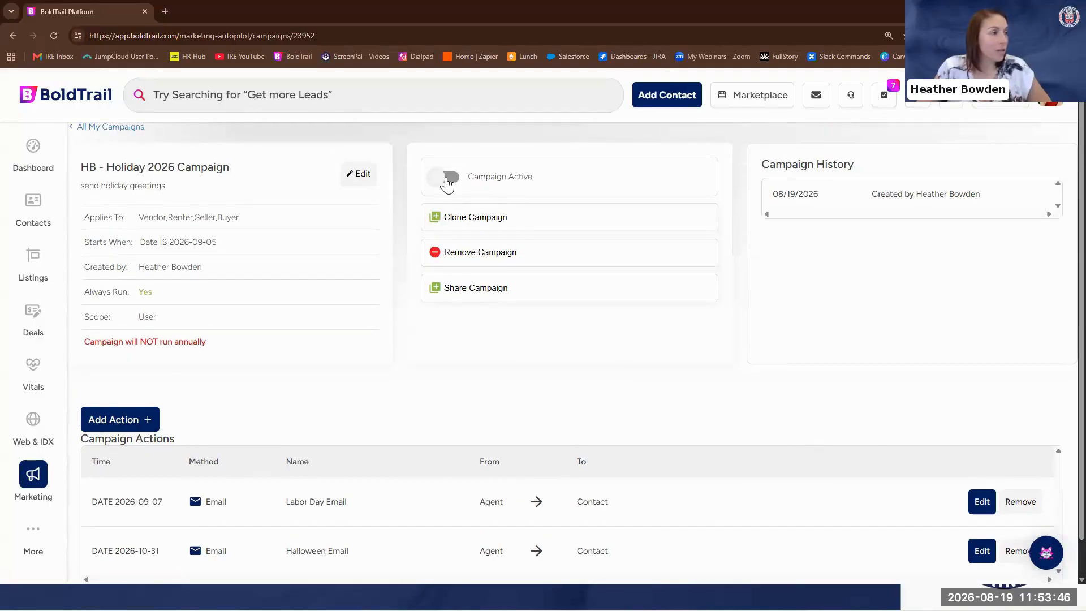
{"action": "left_click", "coordinate": [452, 178]}
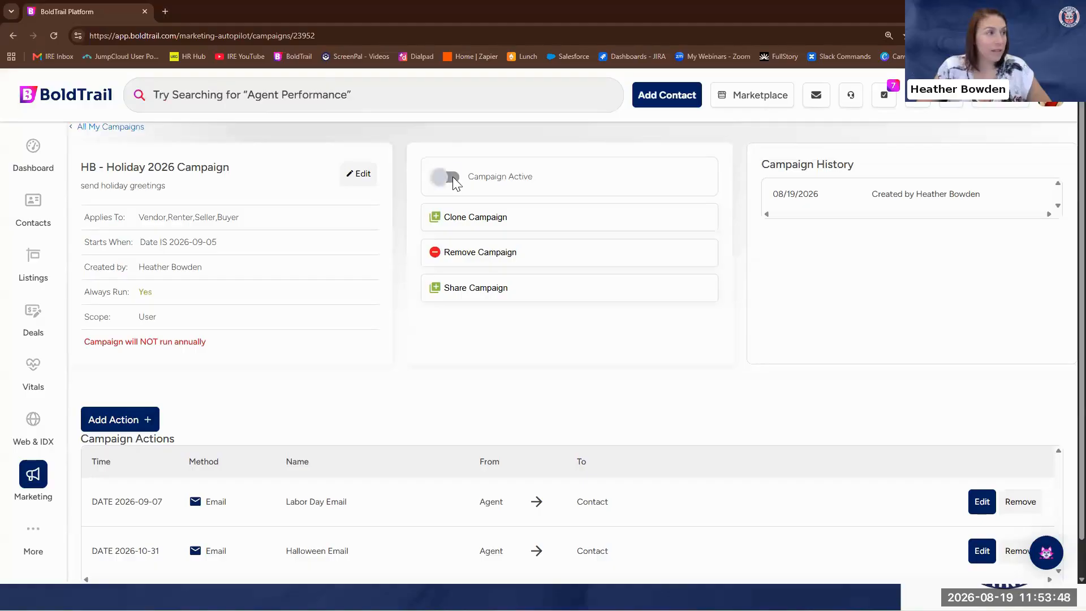
{"action": "left_click", "coordinate": [501, 333]}
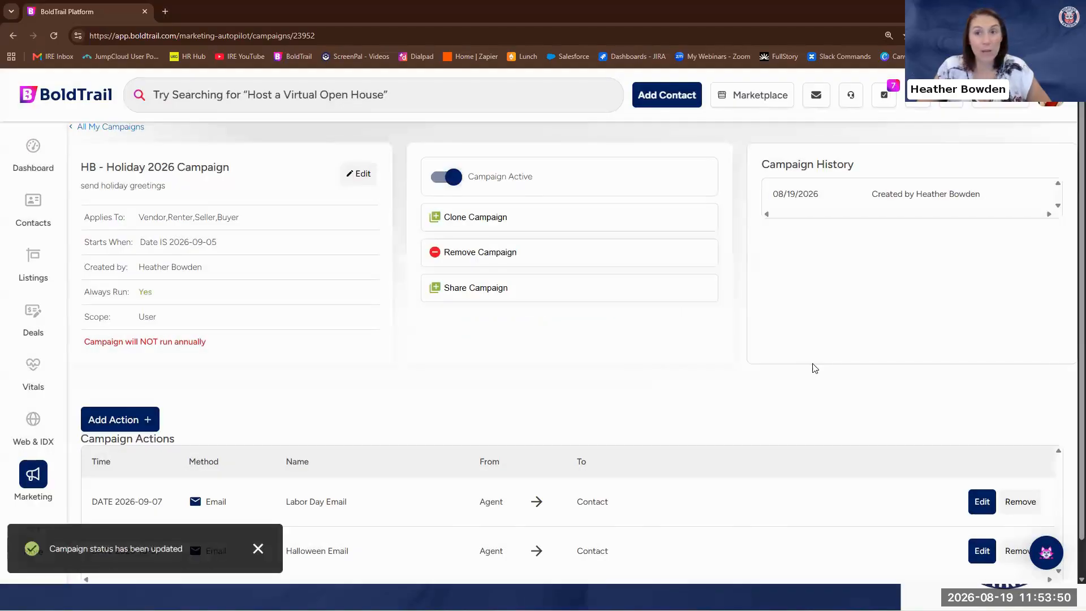
Review the Holiday campaign's scheduled actions and its start-date logic settings, then close the campaign editor without saving
{"action": "scroll", "coordinate": [793, 370], "scroll_direction": "down", "scroll_amount": 1}
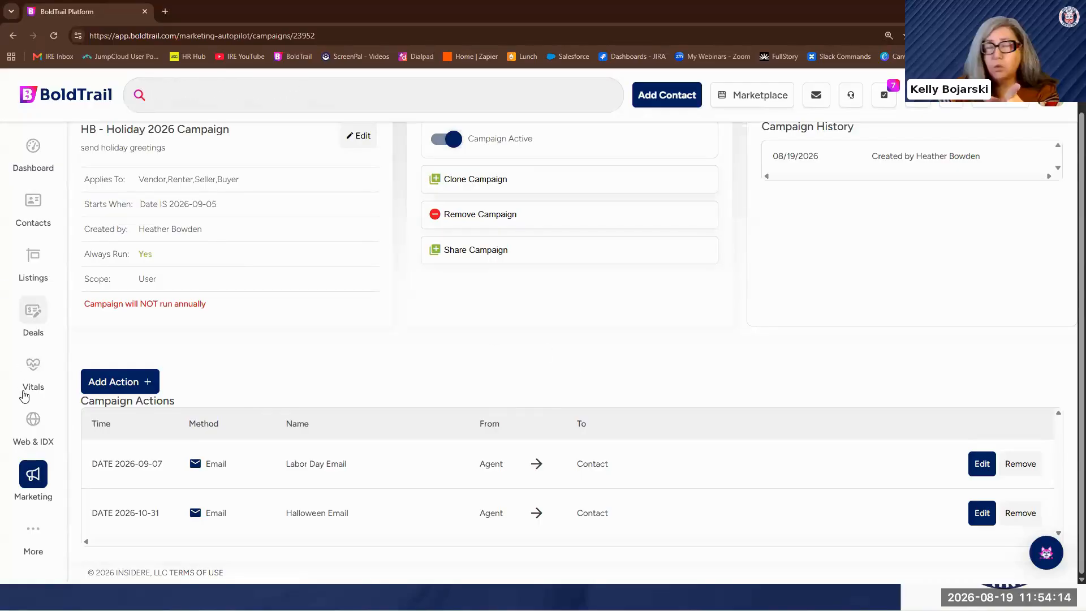
{"action": "mouse_move", "coordinate": [32, 268]}
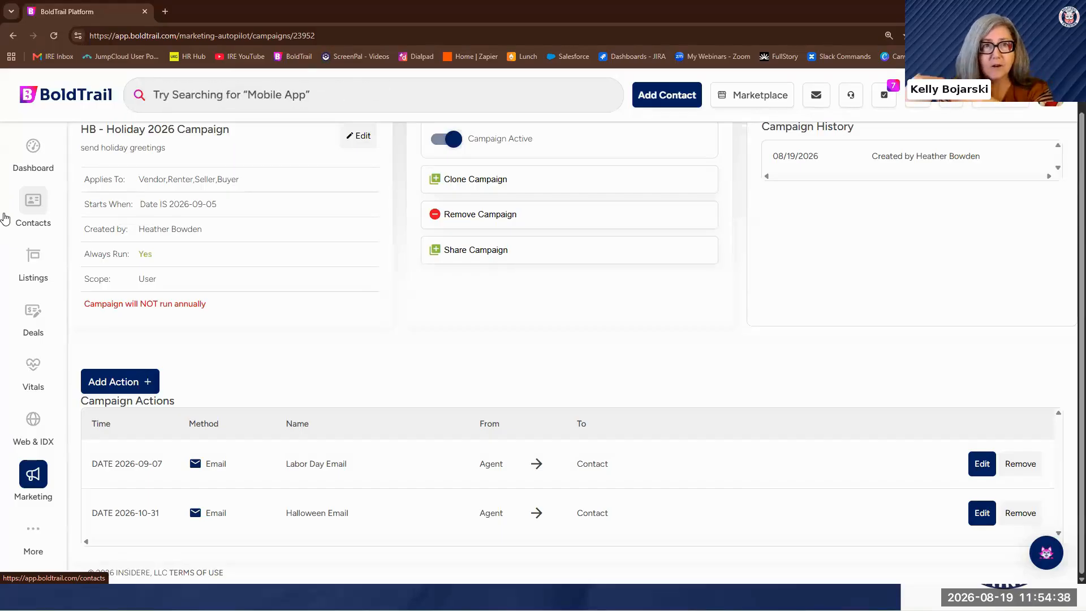
{"action": "scroll", "coordinate": [372, 281], "scroll_direction": "up", "scroll_amount": 1}
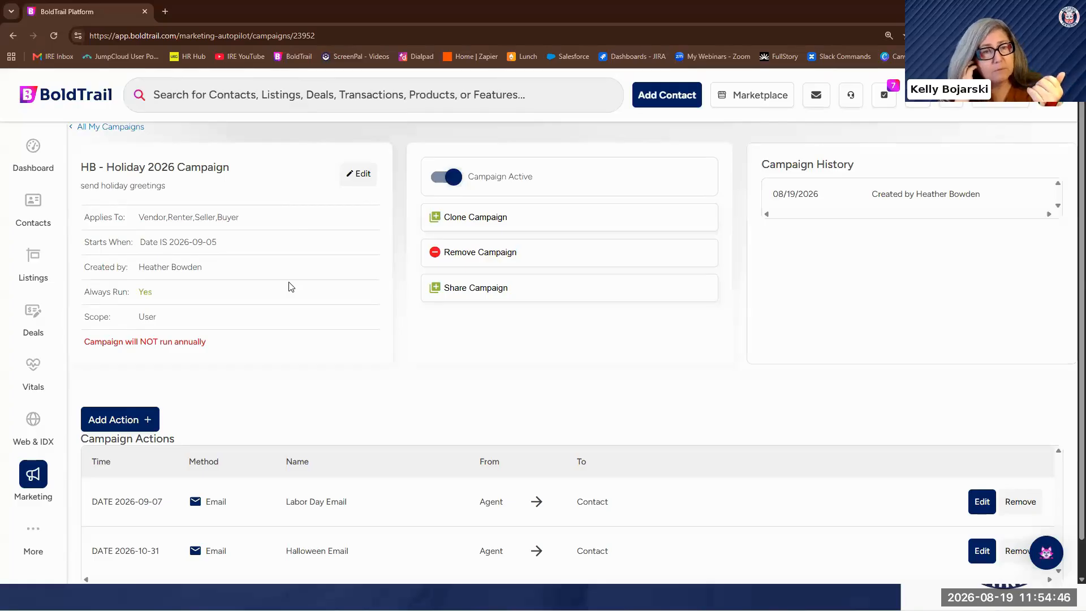
{"action": "left_click", "coordinate": [359, 175]}
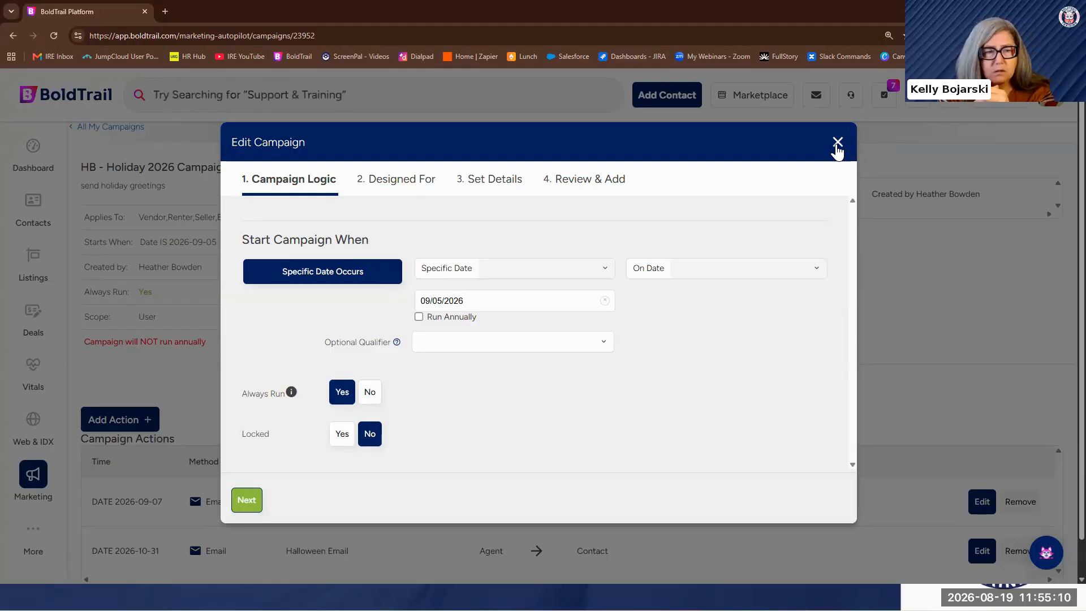
{"action": "left_click", "coordinate": [837, 144]}
{"action": "left_click", "coordinate": [485, 332]}
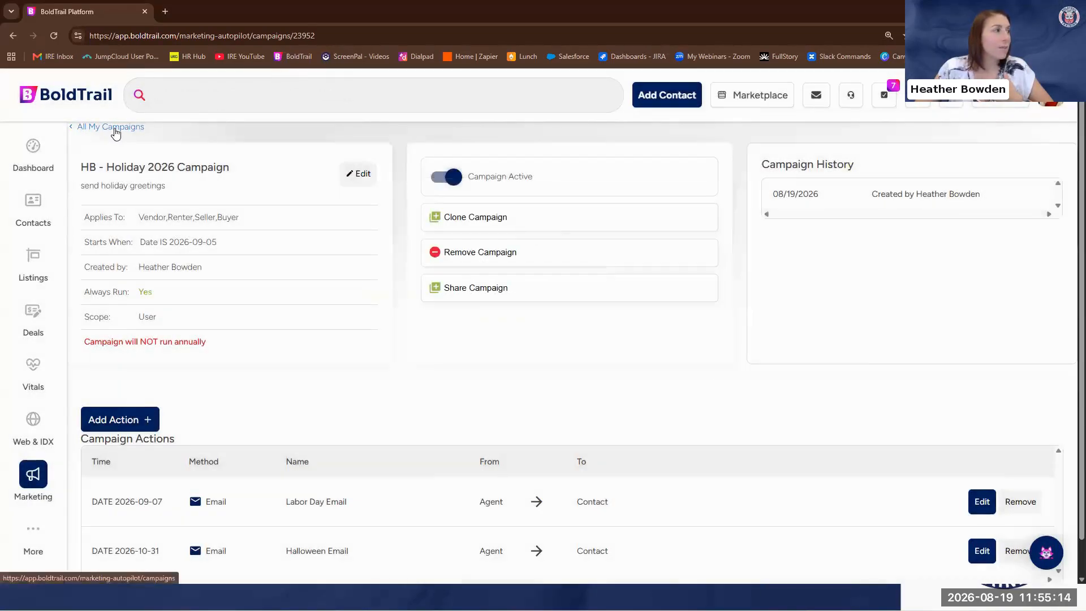
Return to the full campaign list, view the start-trigger options for a new campaign, and discard it
{"action": "left_click", "coordinate": [119, 140]}
{"action": "left_click", "coordinate": [170, 154]}
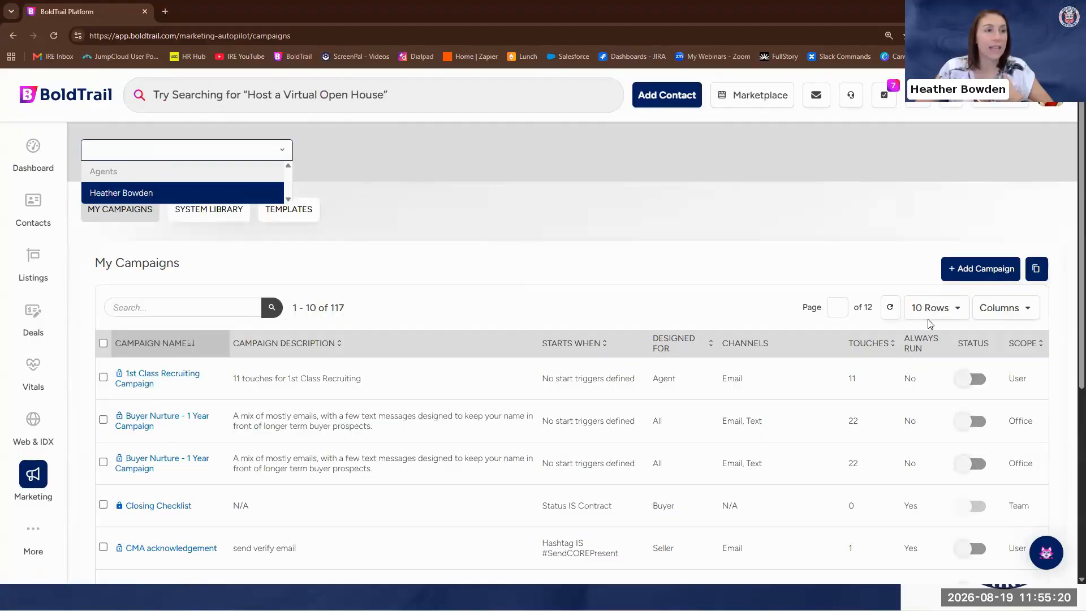
{"action": "left_click", "coordinate": [982, 270]}
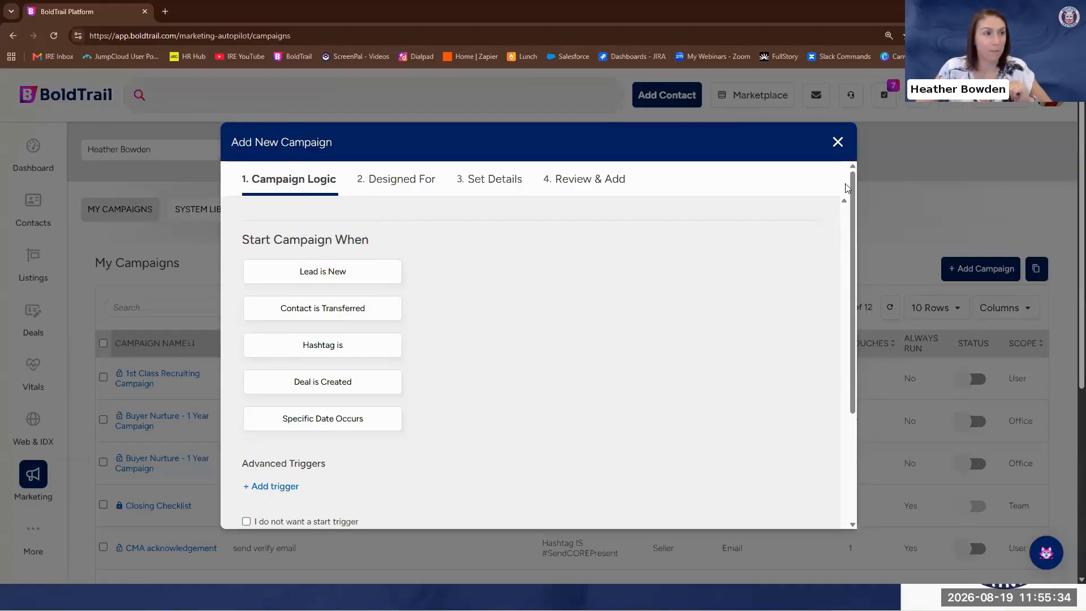
{"action": "left_click", "coordinate": [838, 142]}
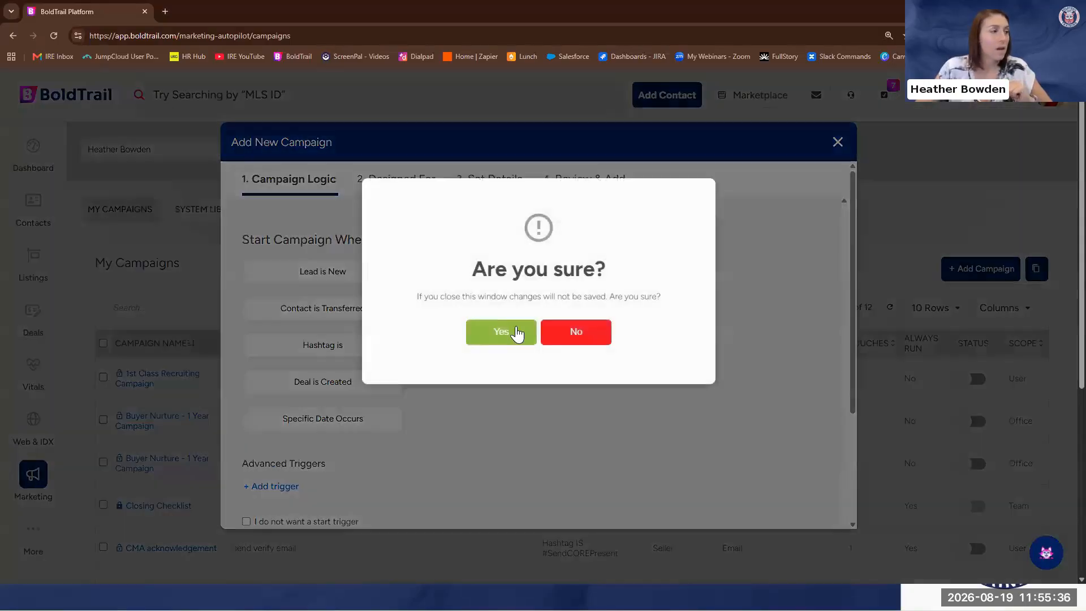
{"action": "left_click", "coordinate": [501, 335]}
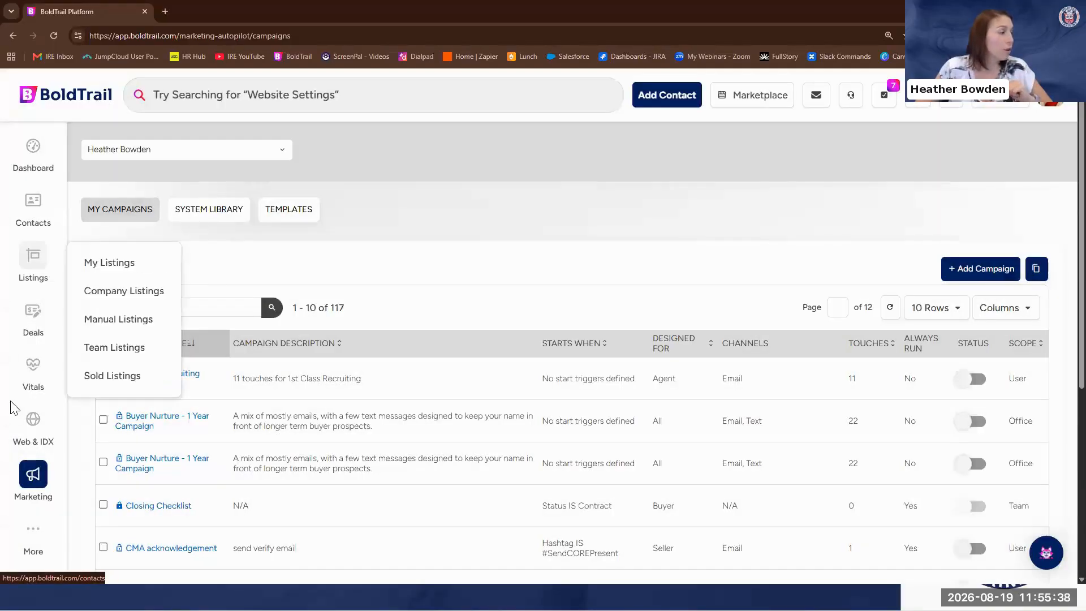
Open the Birthdays & Anniversaries marketing tool and review its contact statuses and message templates
{"action": "left_click", "coordinate": [31, 475]}
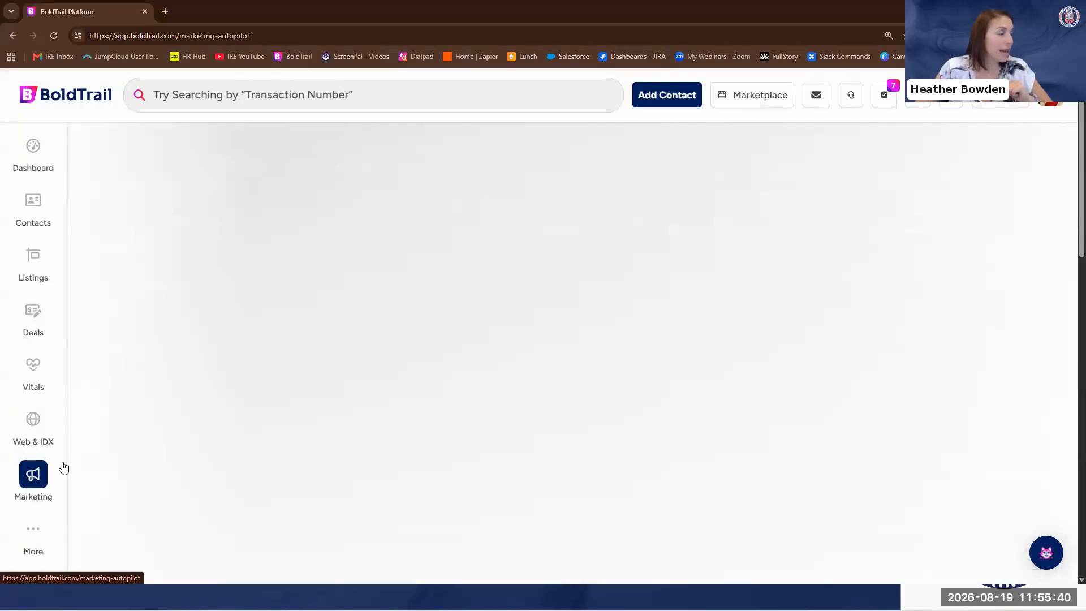
{"action": "scroll", "coordinate": [598, 321], "scroll_direction": "down", "scroll_amount": 7}
{"action": "scroll", "coordinate": [600, 323], "scroll_direction": "down", "scroll_amount": 5}
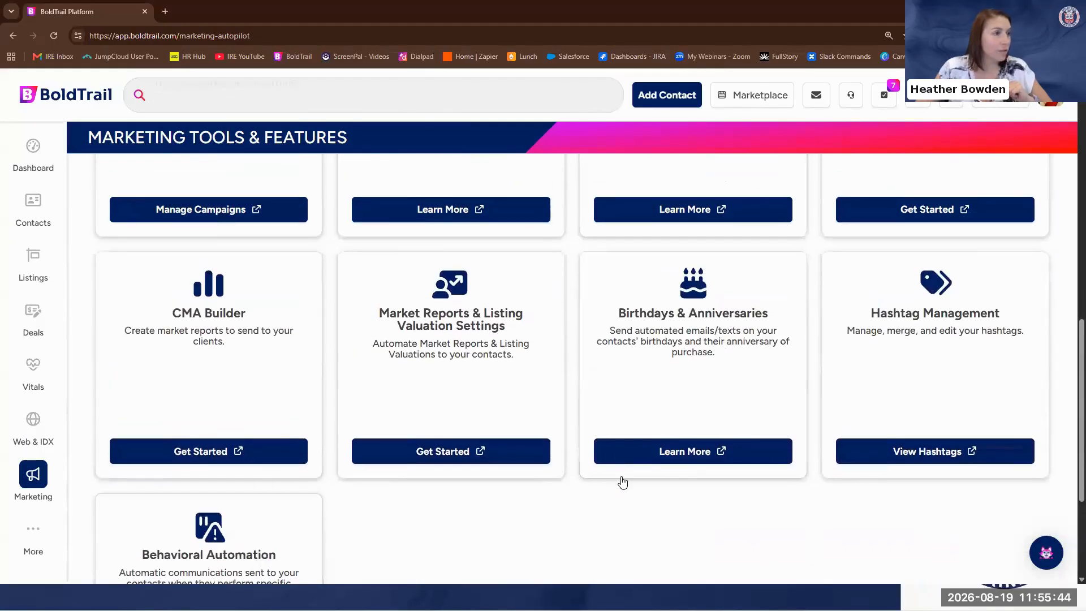
{"action": "left_click", "coordinate": [682, 454]}
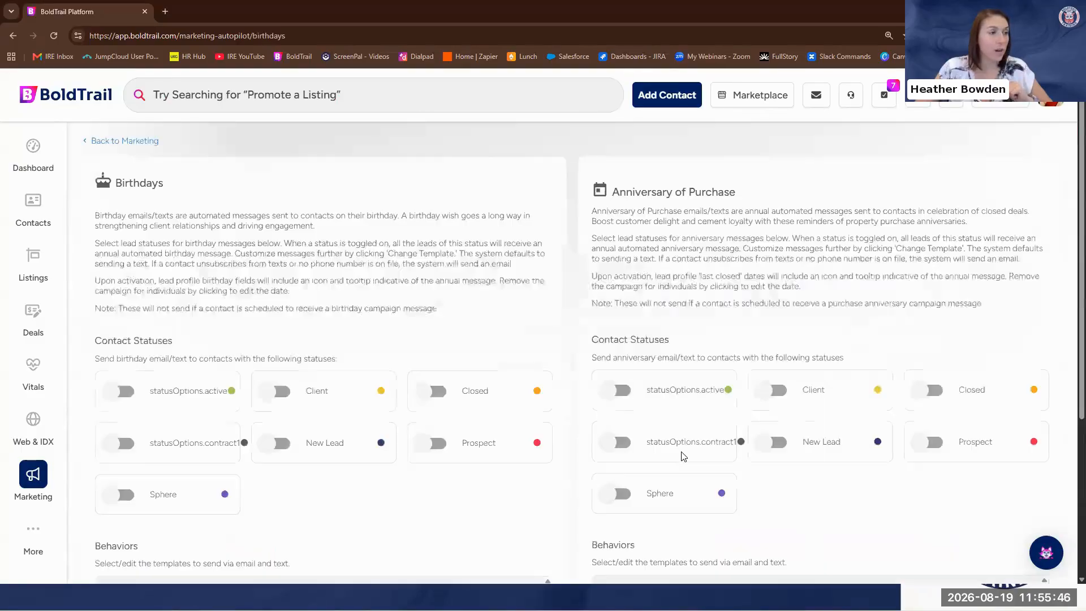
{"action": "scroll", "coordinate": [401, 341], "scroll_direction": "down", "scroll_amount": 1}
{"action": "scroll", "coordinate": [400, 342], "scroll_direction": "down", "scroll_amount": 2}
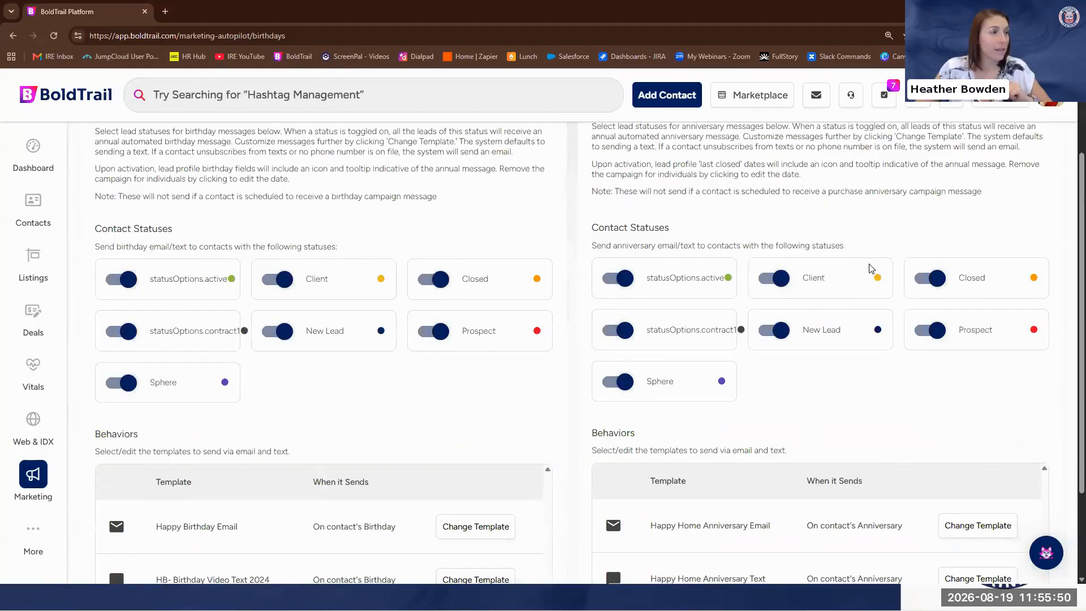
{"action": "scroll", "coordinate": [574, 346], "scroll_direction": "down", "scroll_amount": 3}
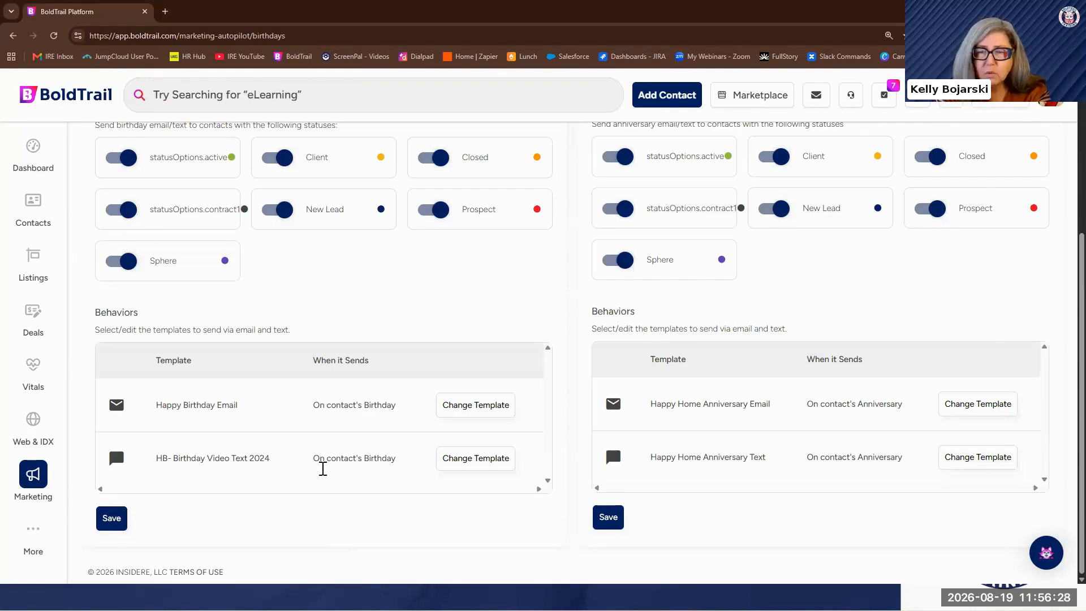
Preview the Happy Birthday Email template and its run-date options, then close it without changes
{"action": "left_click", "coordinate": [485, 413]}
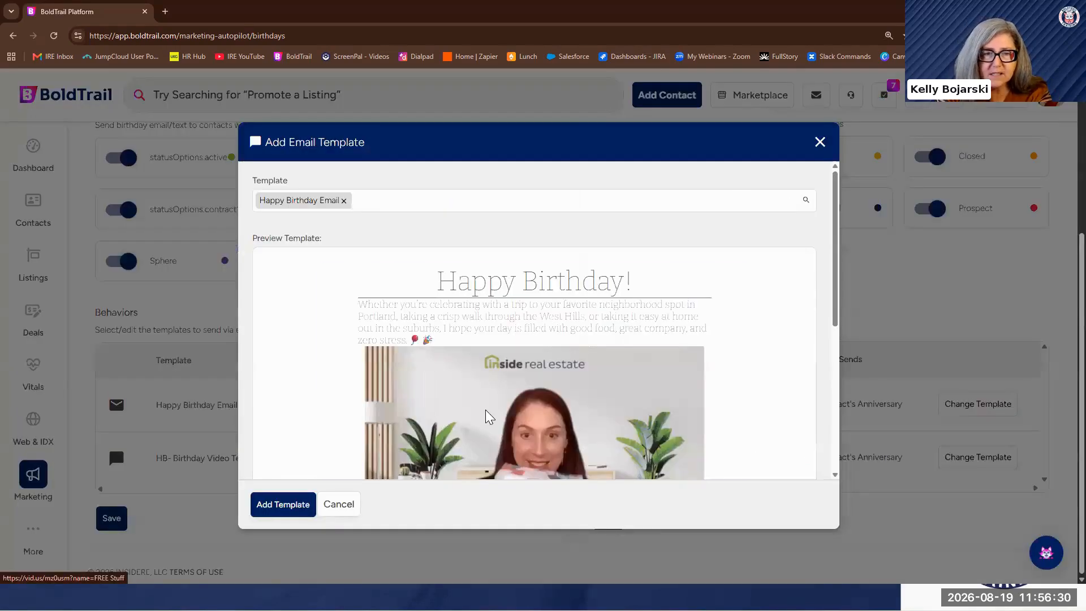
{"action": "scroll", "coordinate": [498, 392], "scroll_direction": "down", "scroll_amount": 6}
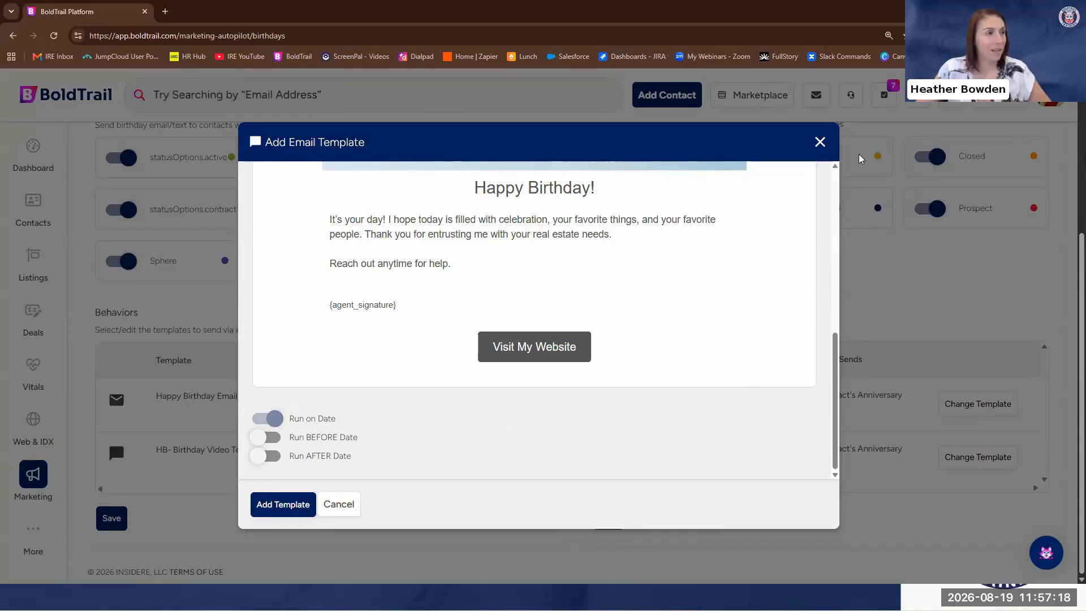
{"action": "left_click", "coordinate": [819, 142]}
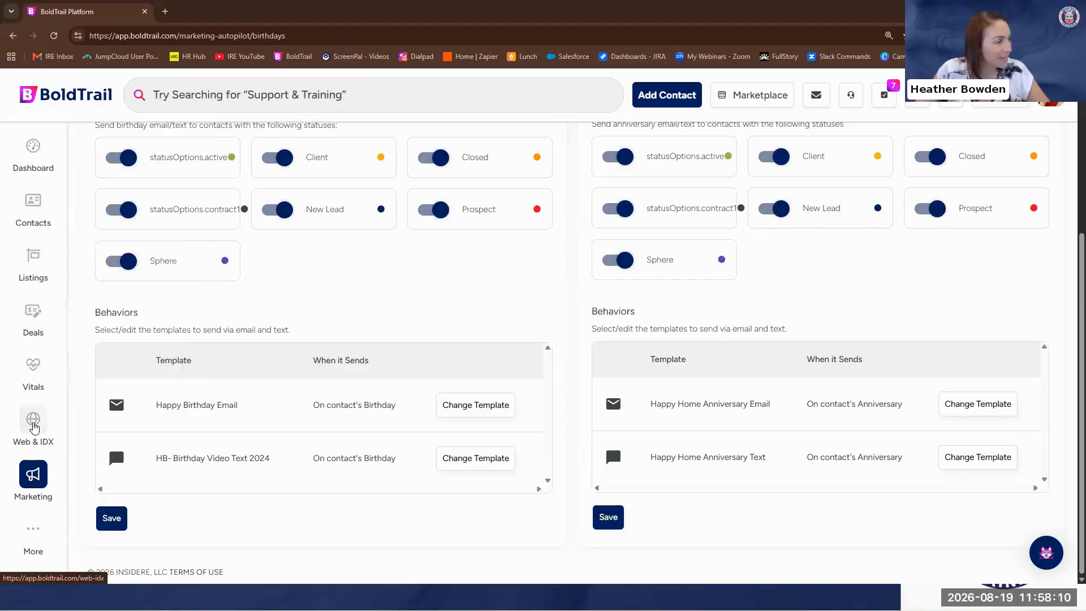
Go back to the marketing tools, open the Smart Campaigns list, and find the CORE Active Buyer campaign
{"action": "left_click", "coordinate": [33, 476]}
{"action": "scroll", "coordinate": [733, 274], "scroll_direction": "down", "scroll_amount": 8}
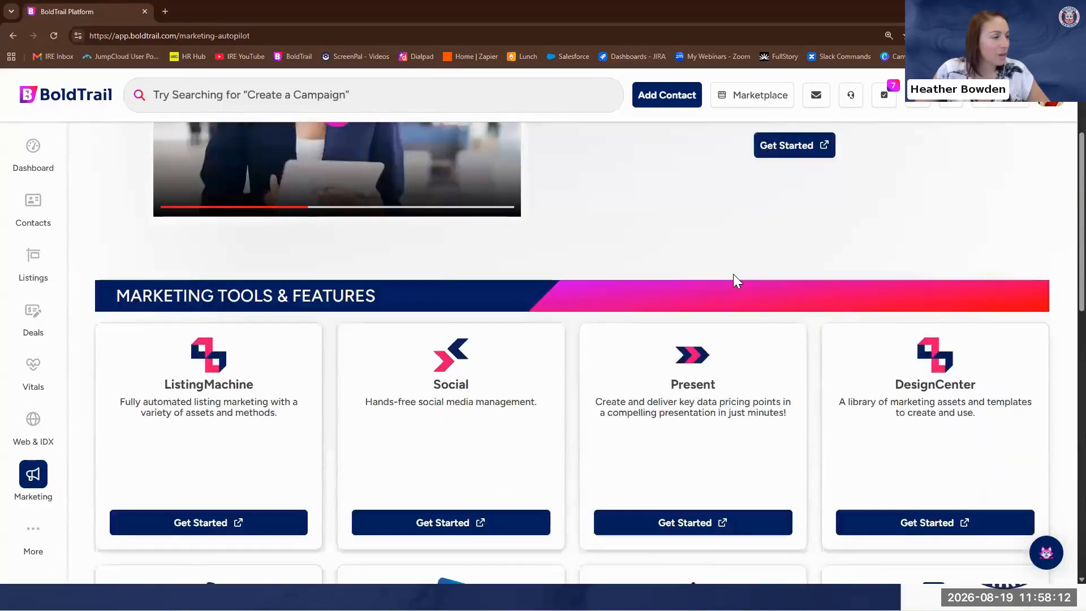
{"action": "left_click", "coordinate": [176, 437]}
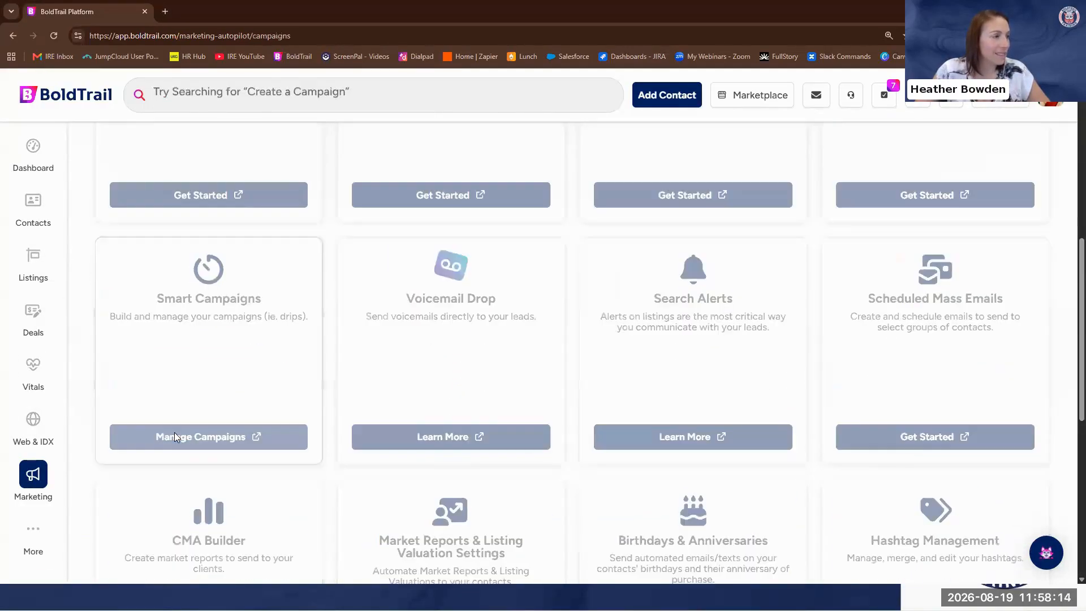
{"action": "scroll", "coordinate": [355, 325], "scroll_direction": "down", "scroll_amount": 3}
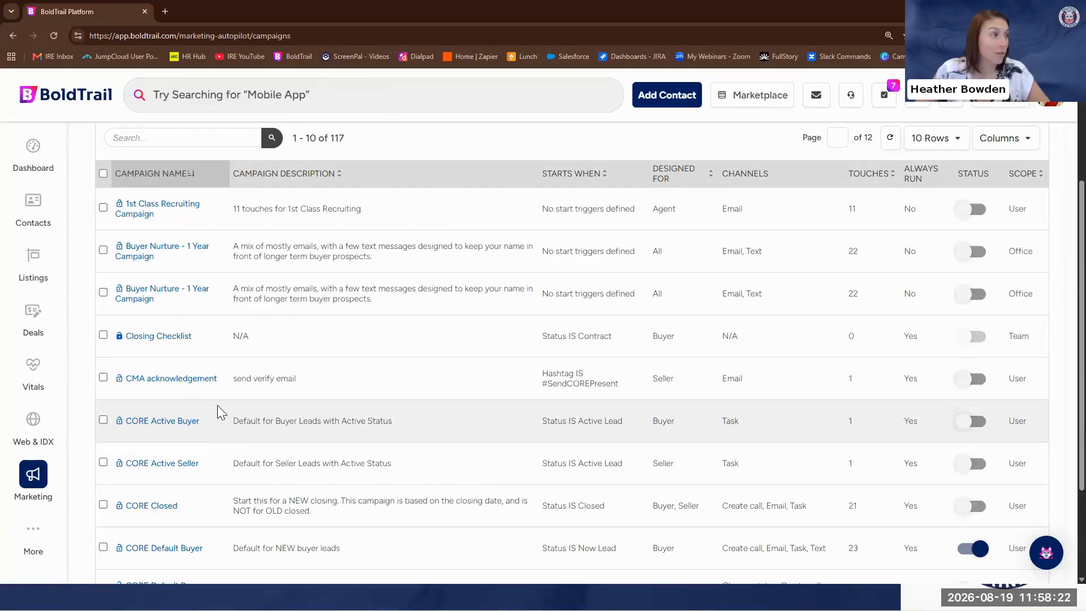
Open the CORE Active Buyer campaign, request its removal, cancel the request, and return to the campaign list
{"action": "left_click", "coordinate": [153, 423]}
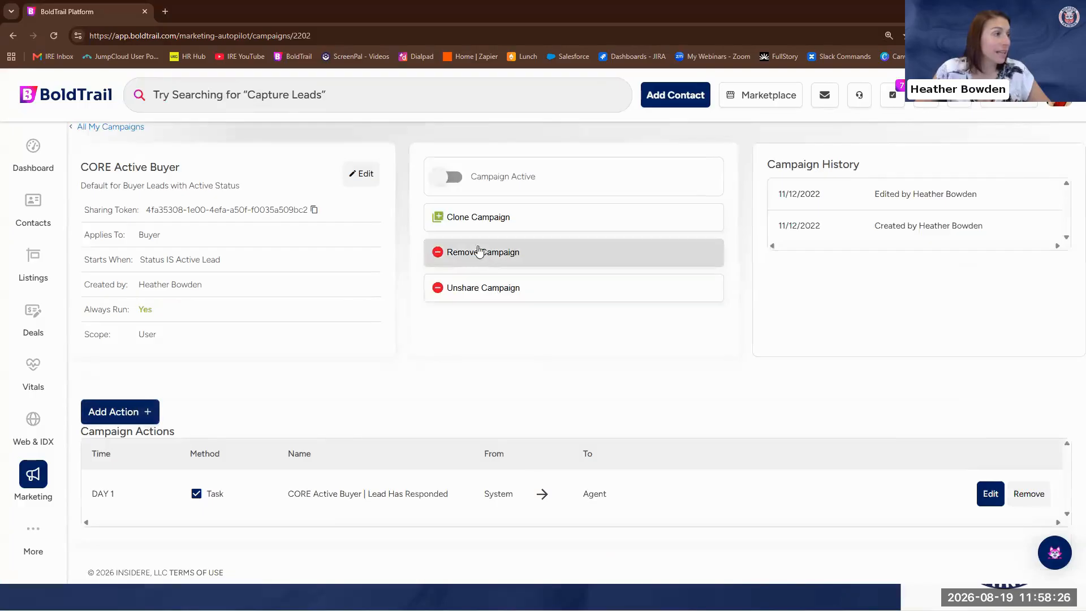
{"action": "left_click", "coordinate": [533, 254]}
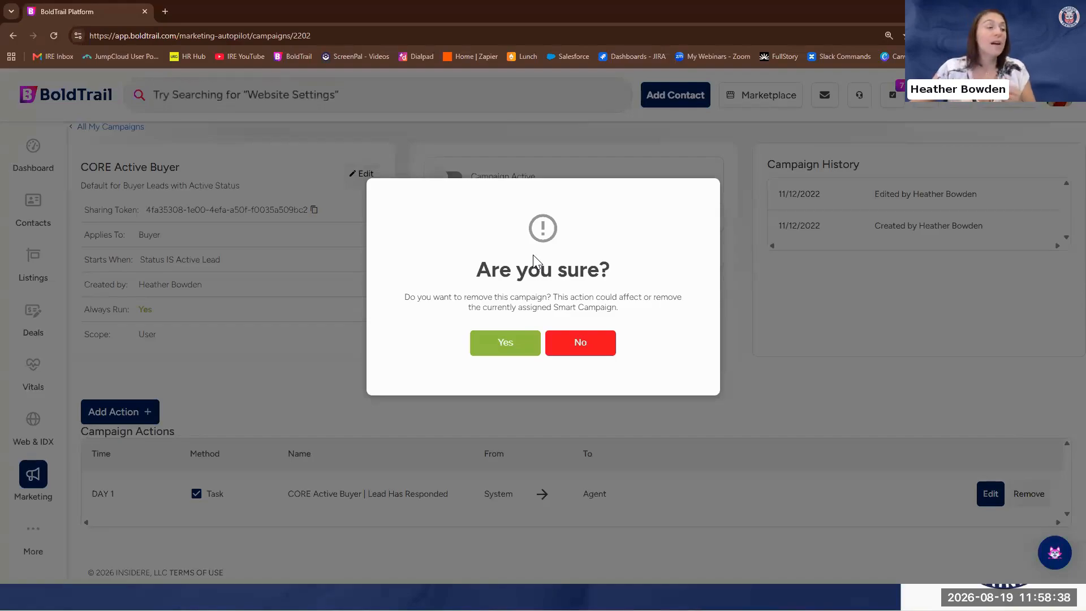
{"action": "left_click", "coordinate": [862, 403]}
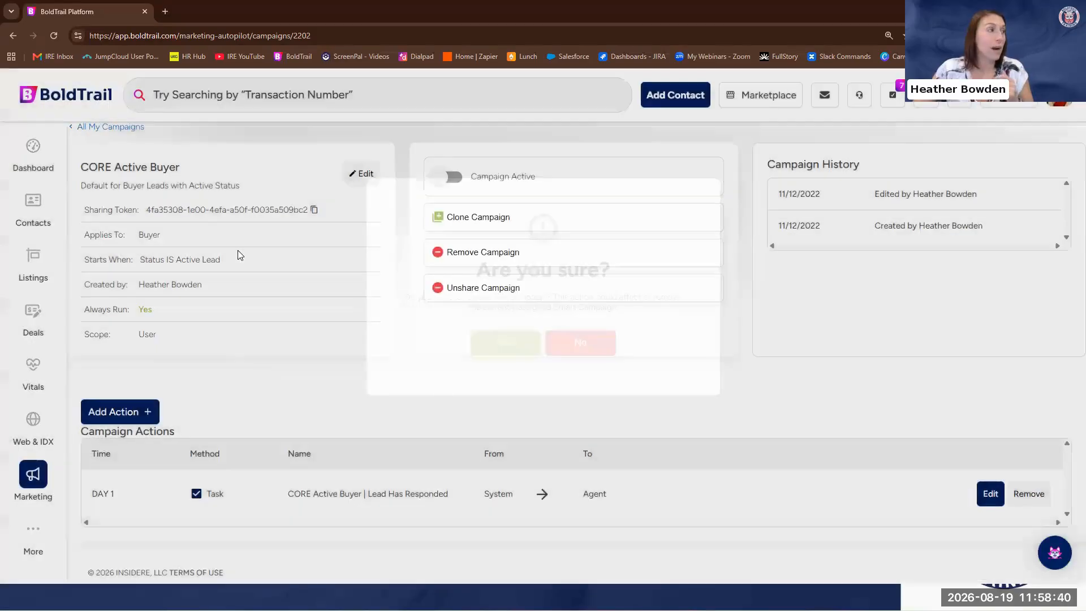
{"action": "left_click", "coordinate": [126, 126]}
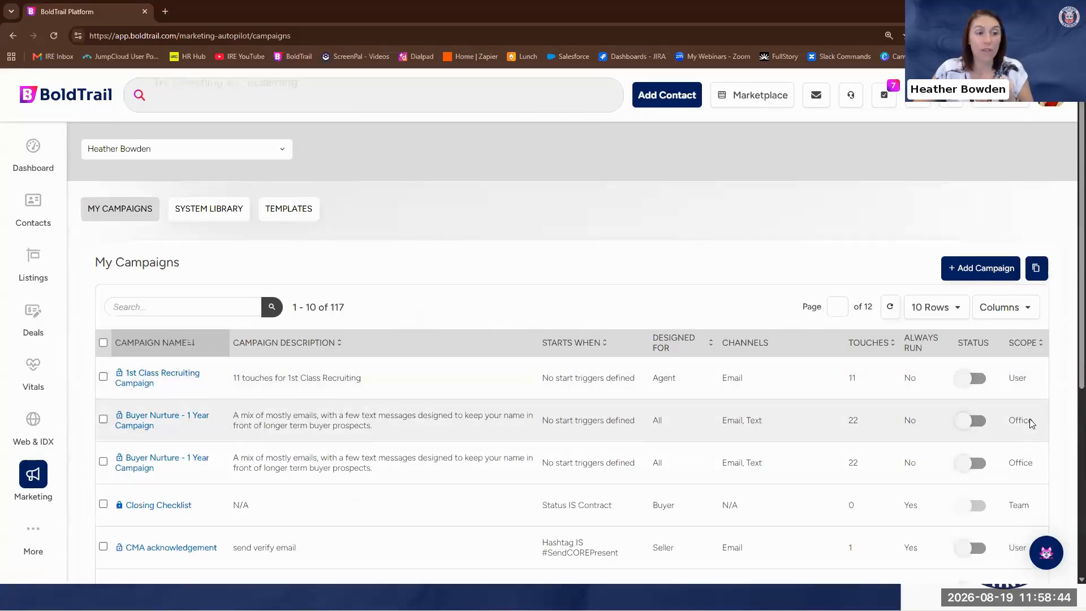
{"action": "scroll", "coordinate": [1029, 420], "scroll_direction": "down", "scroll_amount": 3}
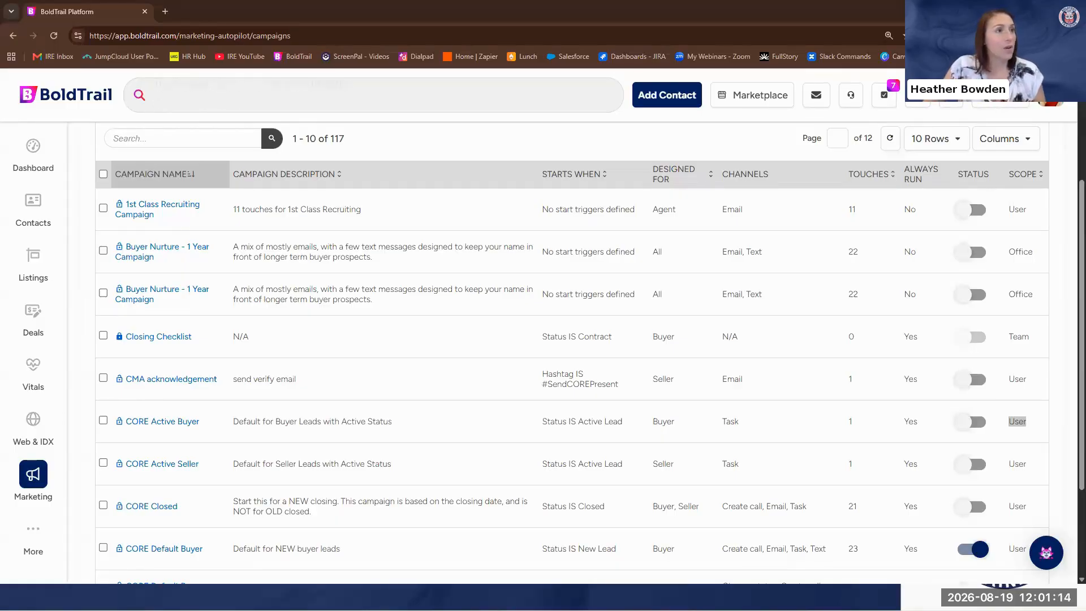
{"action": "left_click", "coordinate": [773, 14]}
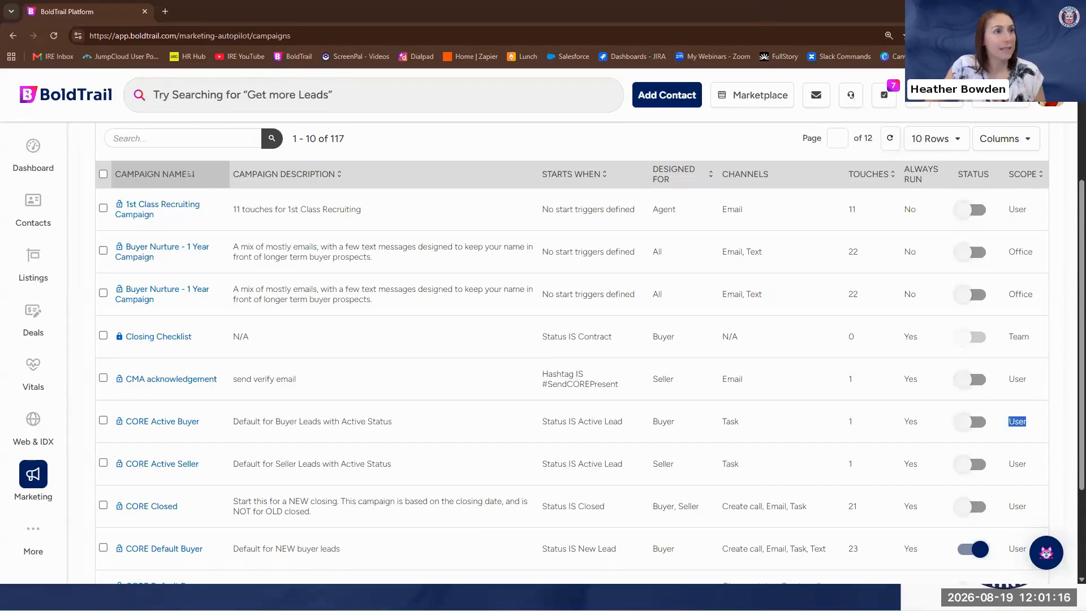
{"action": "left_click", "coordinate": [1018, 12]}
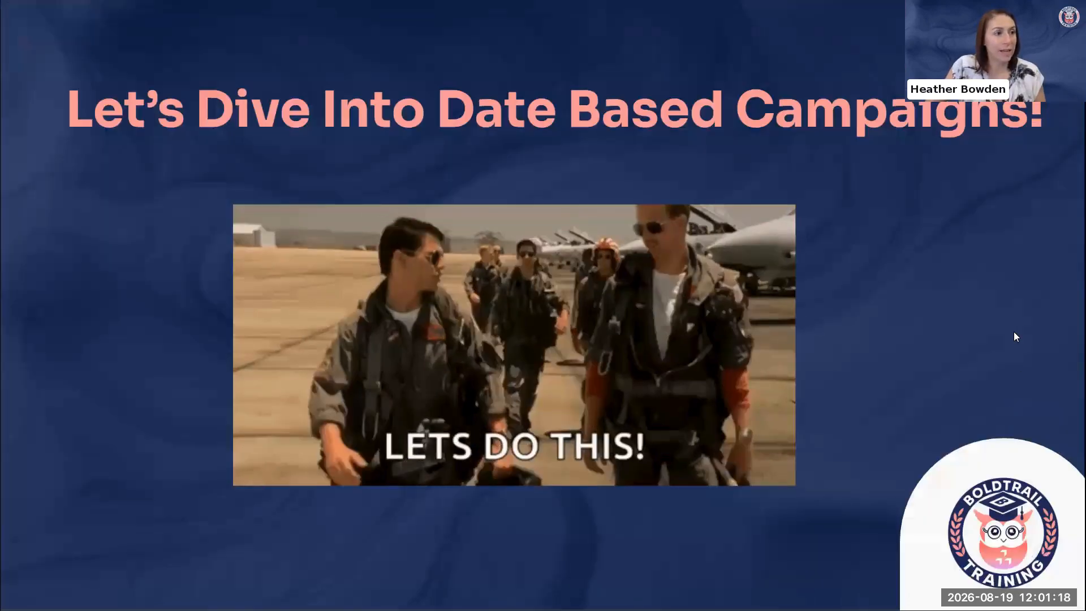
{"action": "left_click", "coordinate": [1003, 311]}
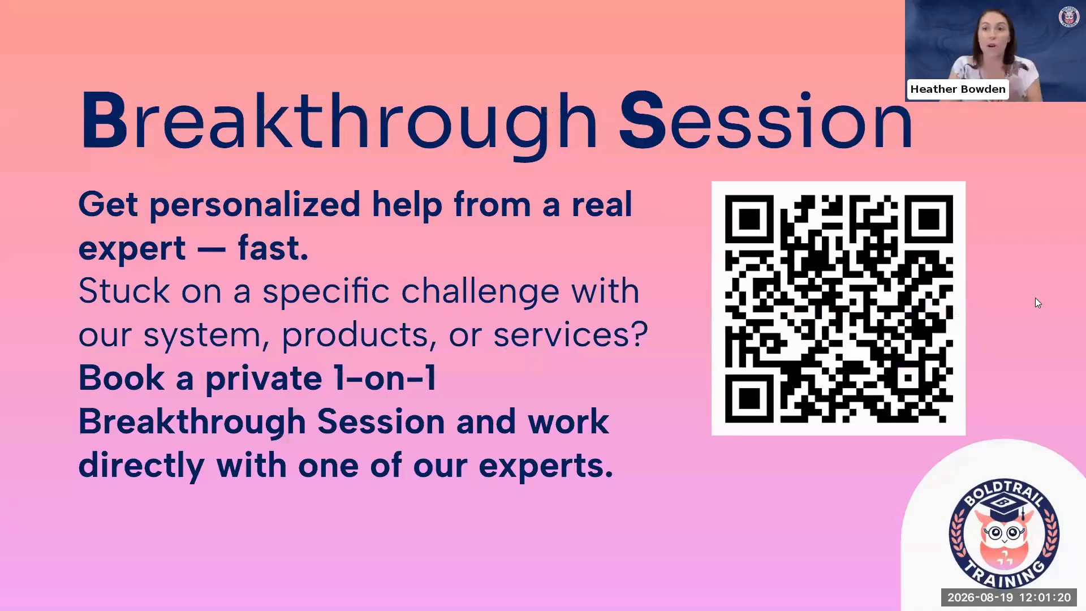